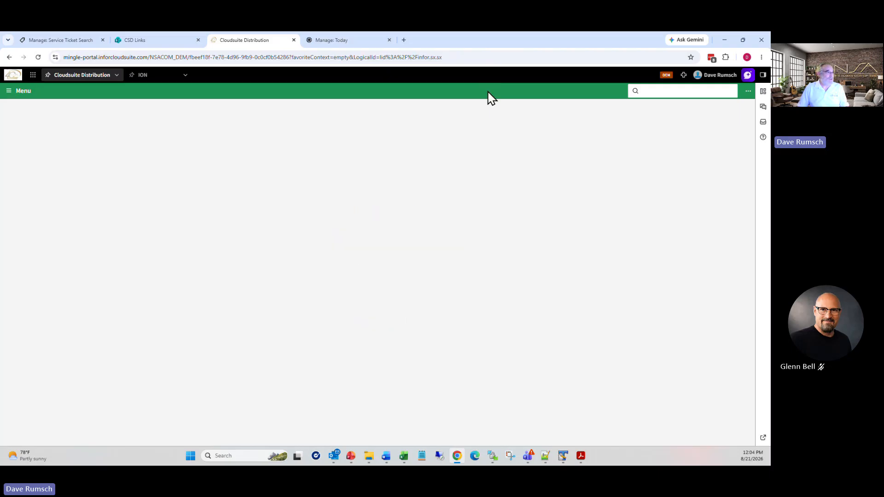
Step: Open Administrator Options with the 'ao' menu search
{"action": "left_click", "coordinate": [645, 90]}
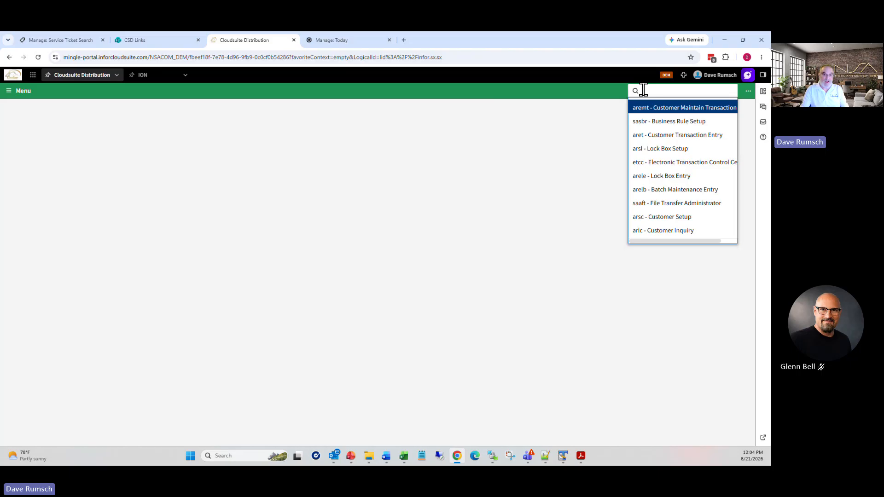
{"action": "type", "text": "ao"}
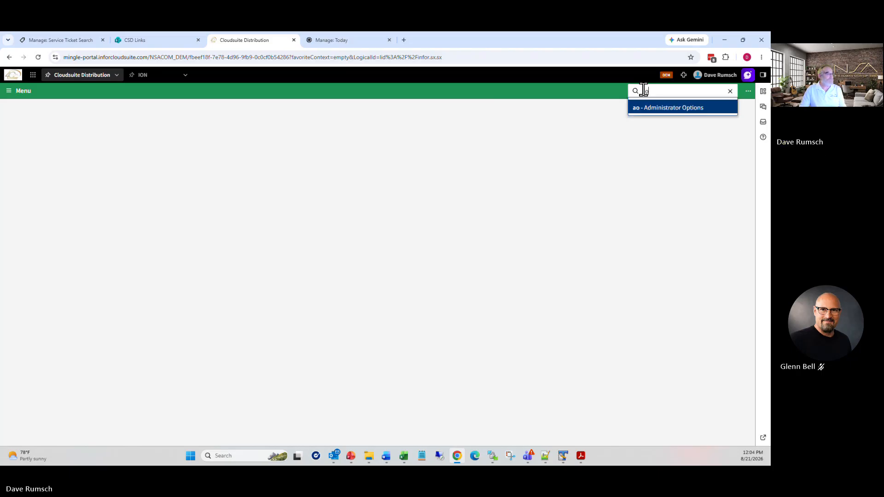
{"action": "key", "text": "Return"}
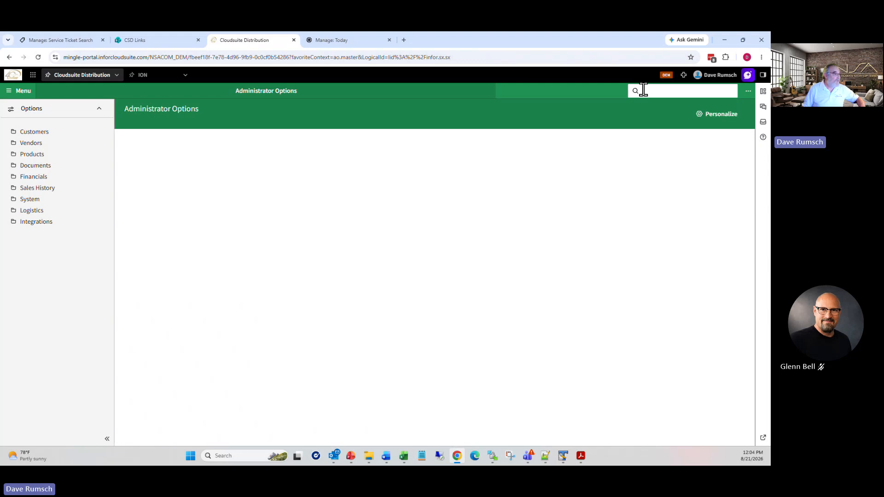
Step: Check the inbound 820 lockbox setting in Integrations' ION Interface Options, then show Customers options
{"action": "left_click", "coordinate": [36, 224]}
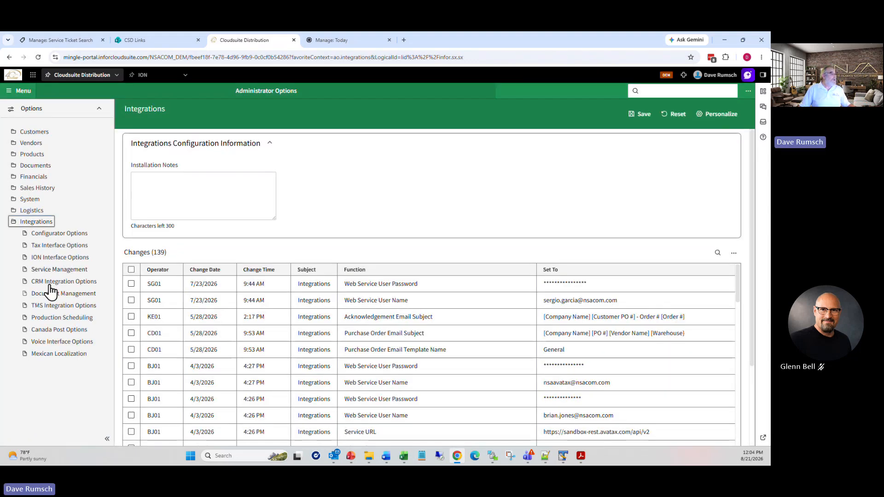
{"action": "left_click", "coordinate": [57, 259]}
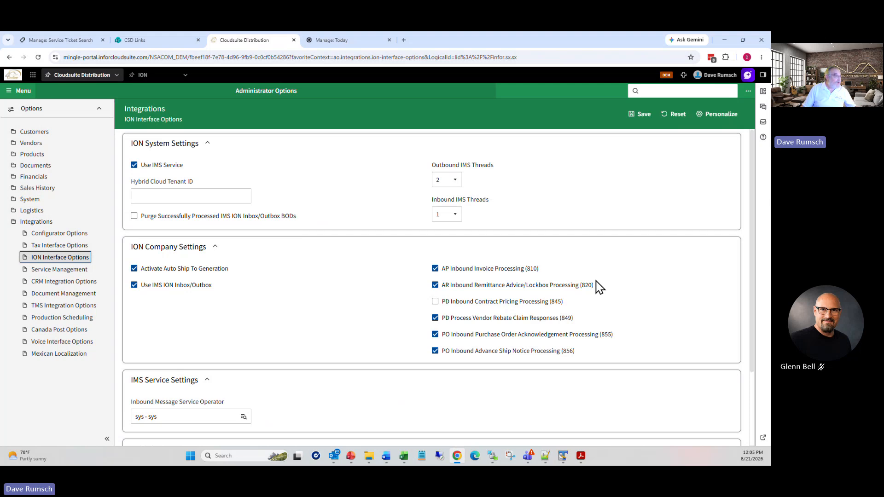
{"action": "left_click", "coordinate": [34, 134]}
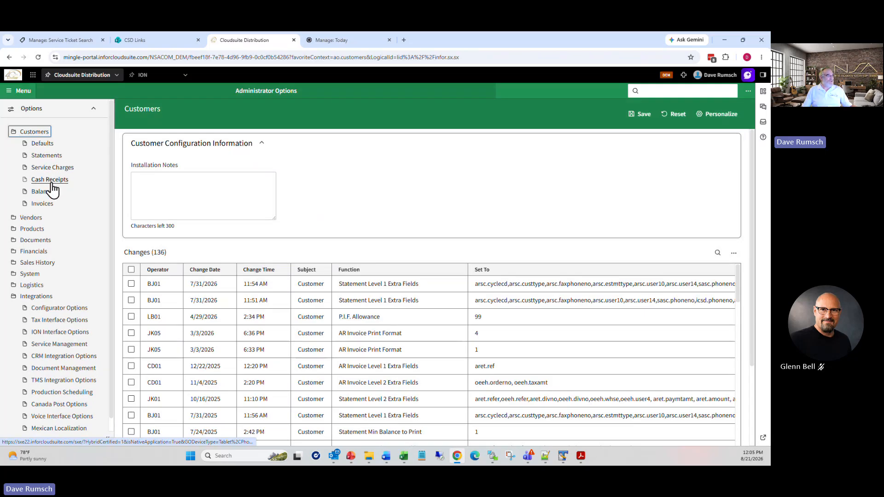
Step: Show the customer Cash Receipts options: 14-day discount allowance, 99.00 paid-in-full amount
{"action": "left_click", "coordinate": [51, 182]}
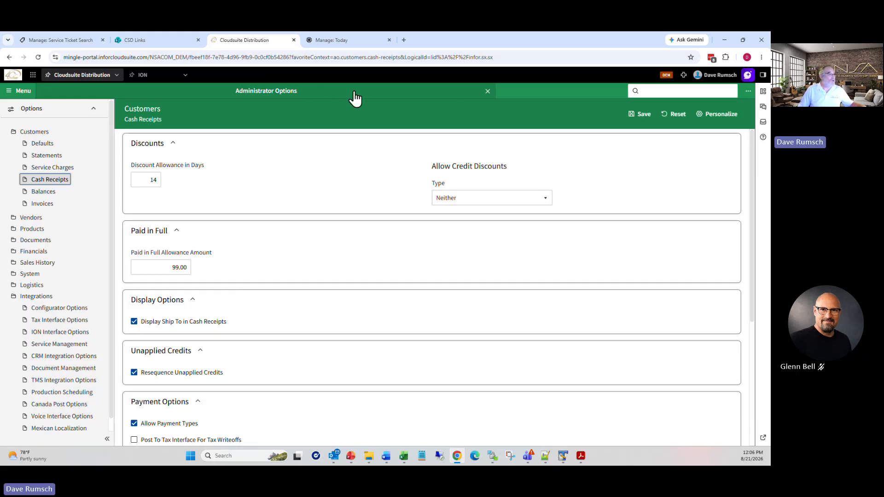
{"action": "left_click", "coordinate": [488, 91]}
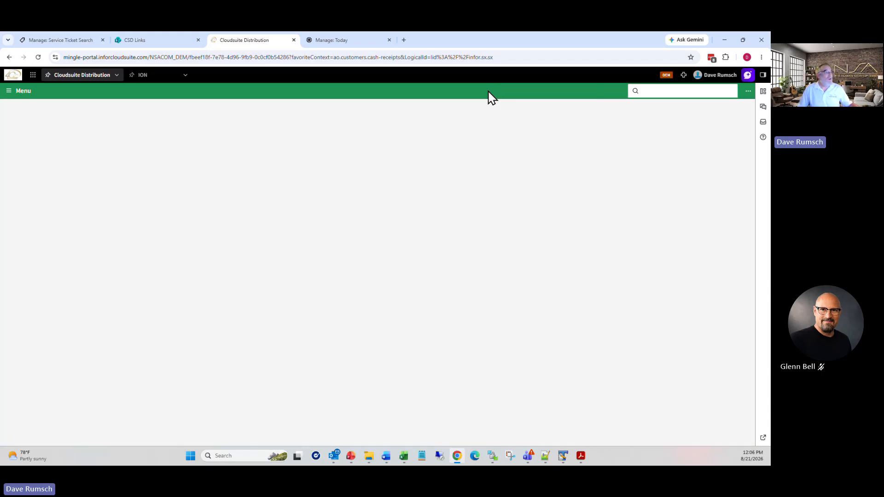
{"action": "left_click", "coordinate": [649, 91]}
{"action": "type", "text": "saso"}
{"action": "key", "text": "Return"}
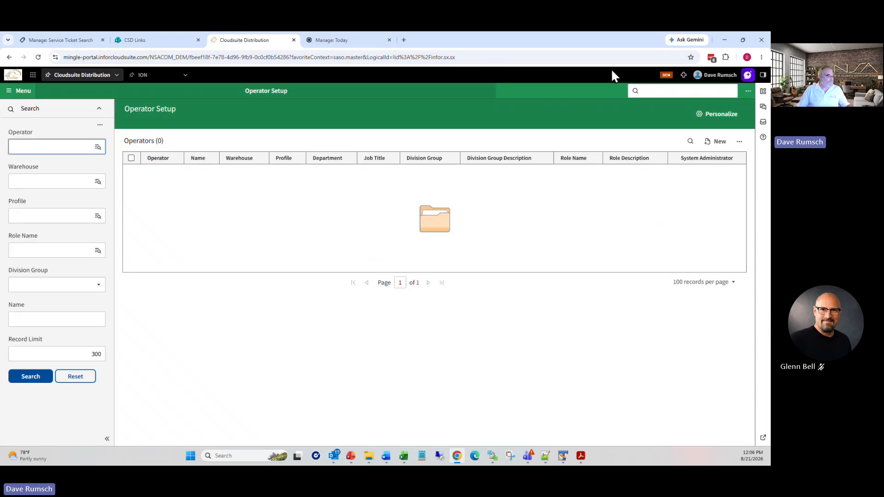
Step: Find the operator, open the record, and review its Controls, including the 0.00 write-off limit
{"action": "left_click", "coordinate": [67, 143]}
{"action": "left_click", "coordinate": [54, 179]}
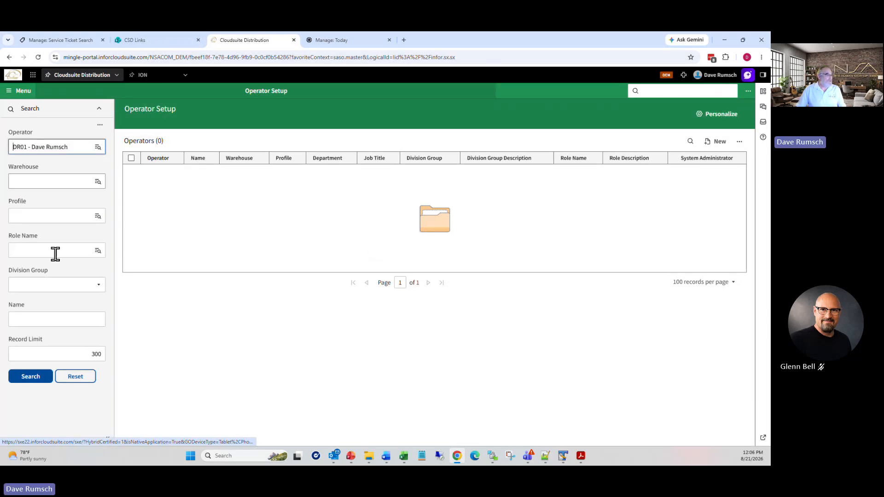
{"action": "left_click", "coordinate": [37, 379]}
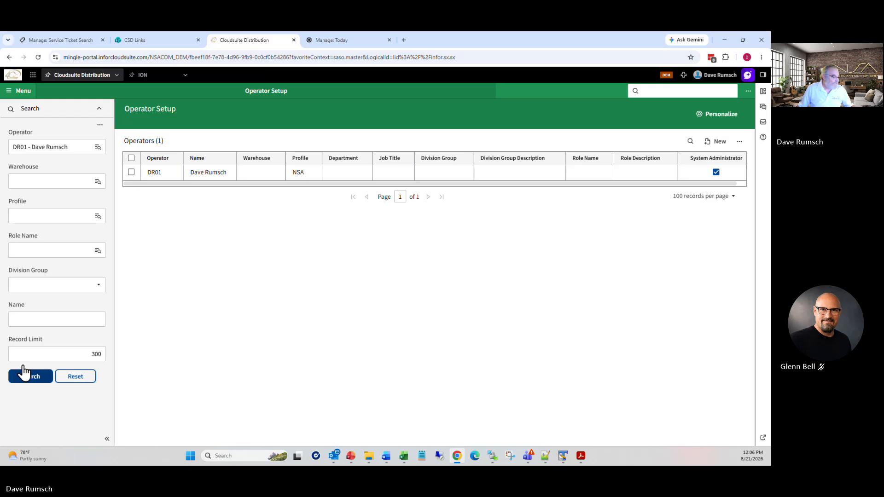
{"action": "left_click", "coordinate": [28, 383]}
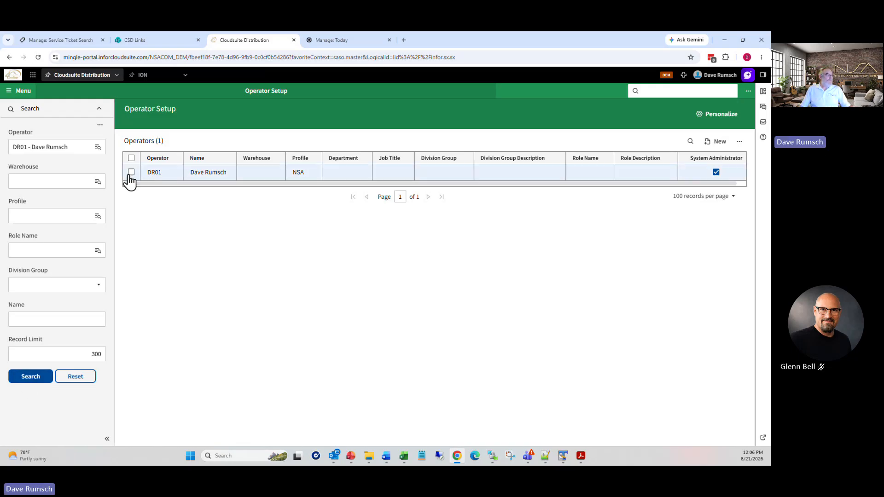
{"action": "left_click", "coordinate": [132, 172]}
{"action": "left_click", "coordinate": [693, 161]}
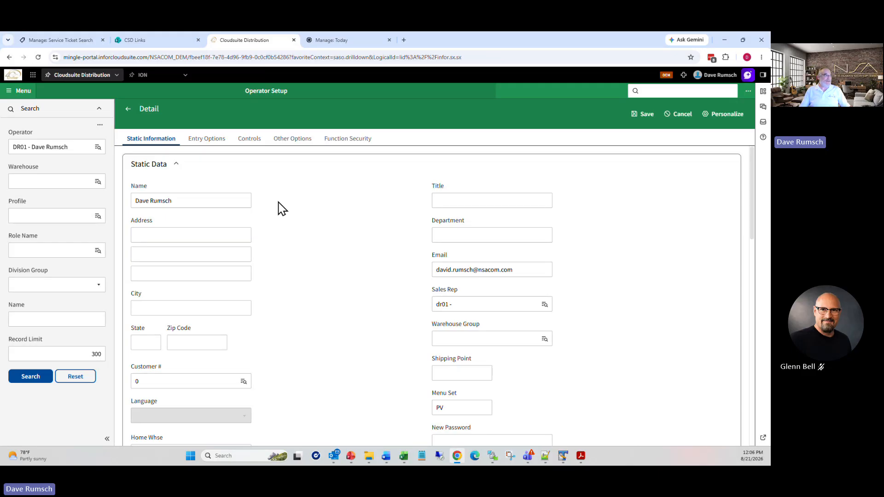
{"action": "left_click", "coordinate": [254, 141]}
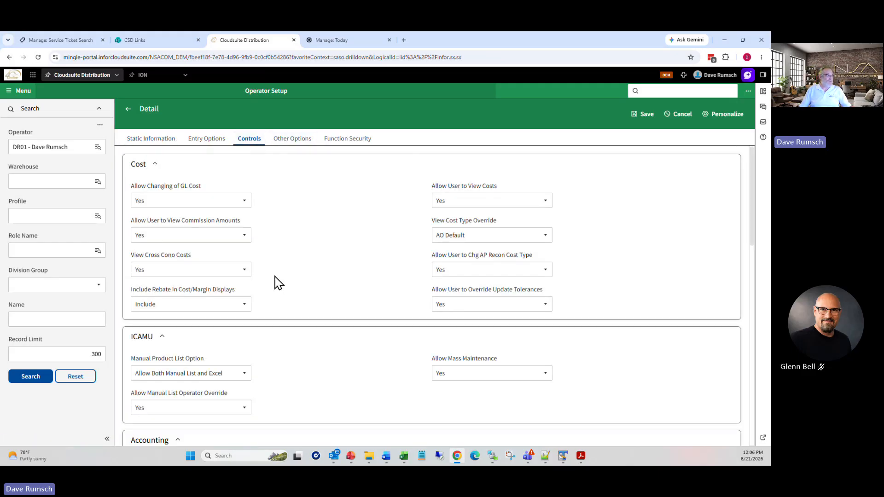
{"action": "scroll", "coordinate": [278, 283], "scroll_direction": "down", "scroll_amount": 5}
{"action": "scroll", "coordinate": [281, 285], "scroll_direction": "down", "scroll_amount": 4}
{"action": "scroll", "coordinate": [243, 300], "scroll_direction": "up", "scroll_amount": 2}
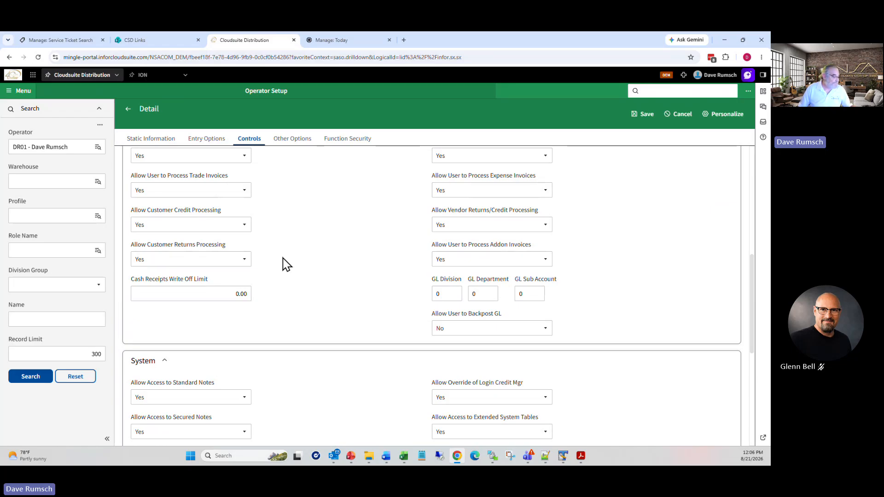
Step: Confirm the EDI 820i Remittance Advice/Lockbox electronic control is allowed under Other Options
{"action": "left_click", "coordinate": [295, 147]}
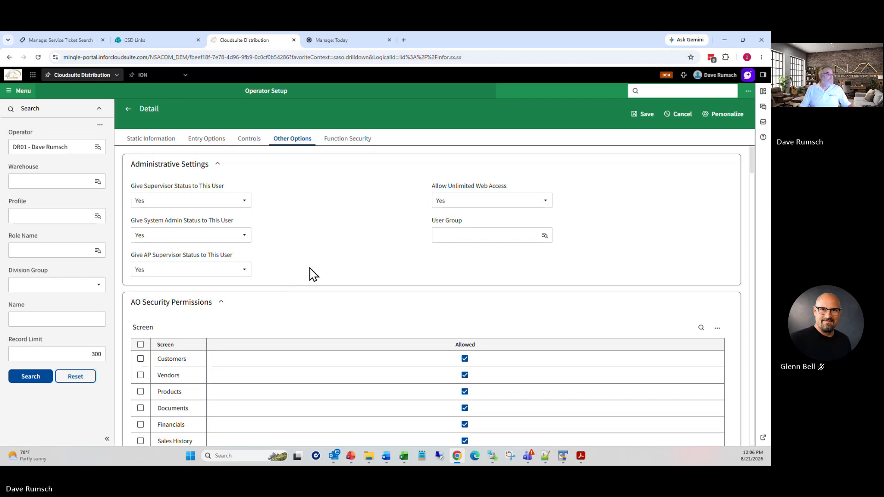
{"action": "scroll", "coordinate": [306, 334], "scroll_direction": "down", "scroll_amount": 3}
{"action": "scroll", "coordinate": [311, 342], "scroll_direction": "down", "scroll_amount": 4}
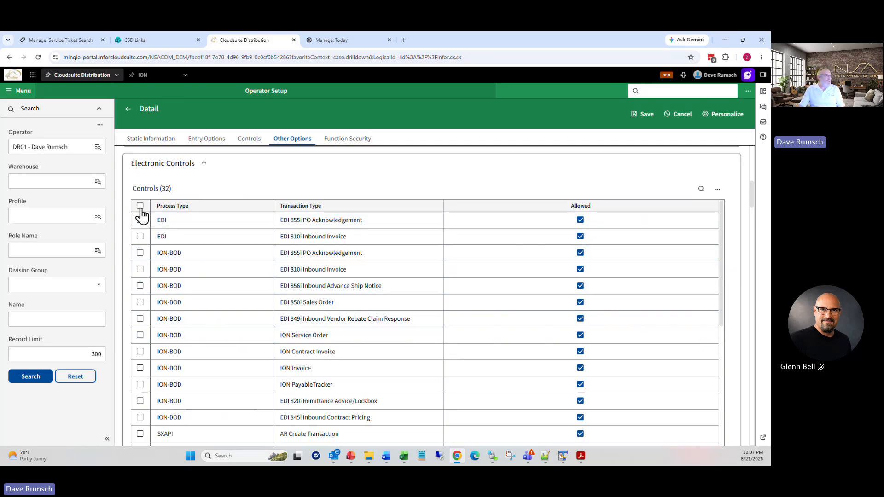
{"action": "left_click", "coordinate": [140, 401]}
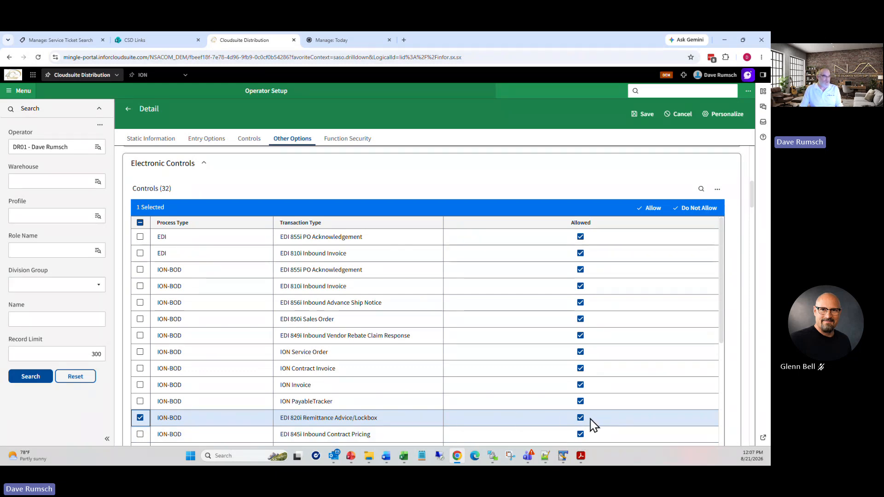
{"action": "left_click", "coordinate": [273, 140]}
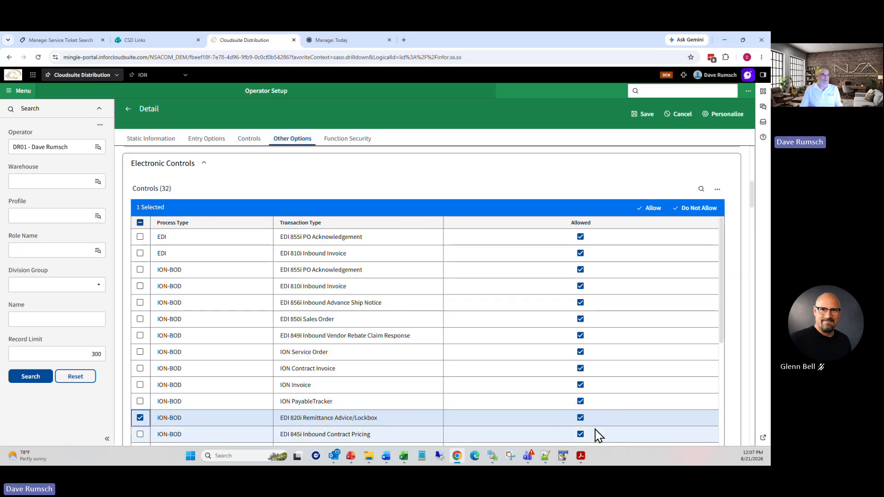
Step: Filter the operator's Function Security list by name 'ed*', then by 'etcc'
{"action": "left_click", "coordinate": [348, 144]}
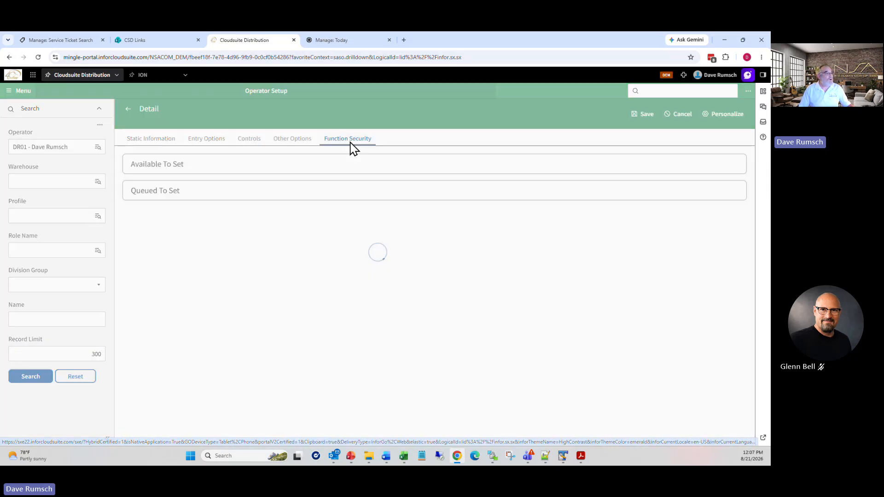
{"action": "left_click", "coordinate": [155, 234]}
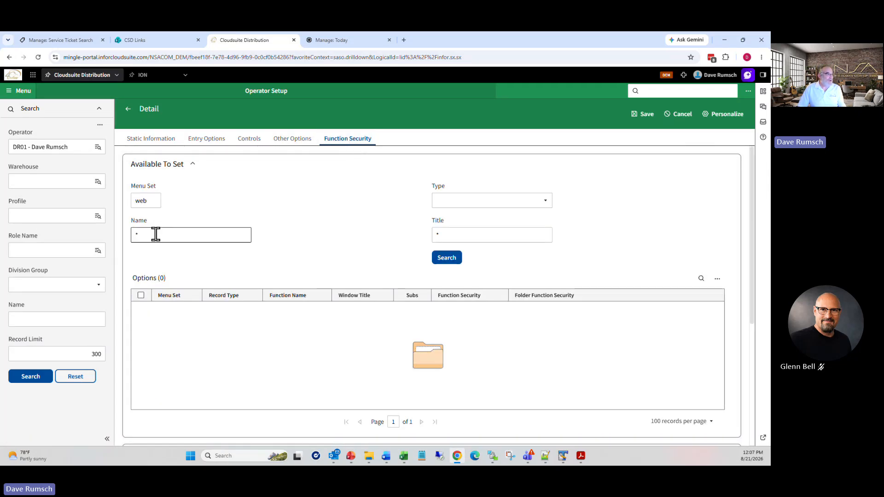
{"action": "double_click", "coordinate": [154, 233]}
{"action": "key", "text": "BackSpace"}
{"action": "type", "text": "ed*"}
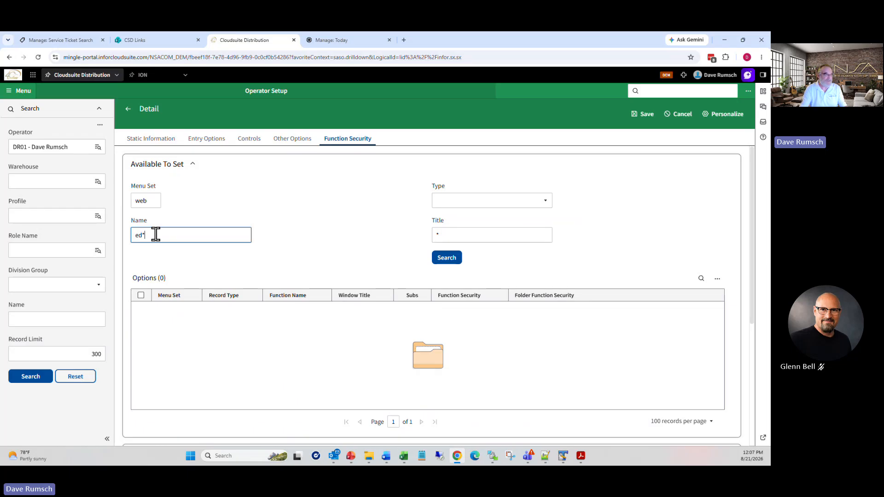
{"action": "left_click", "coordinate": [450, 261]}
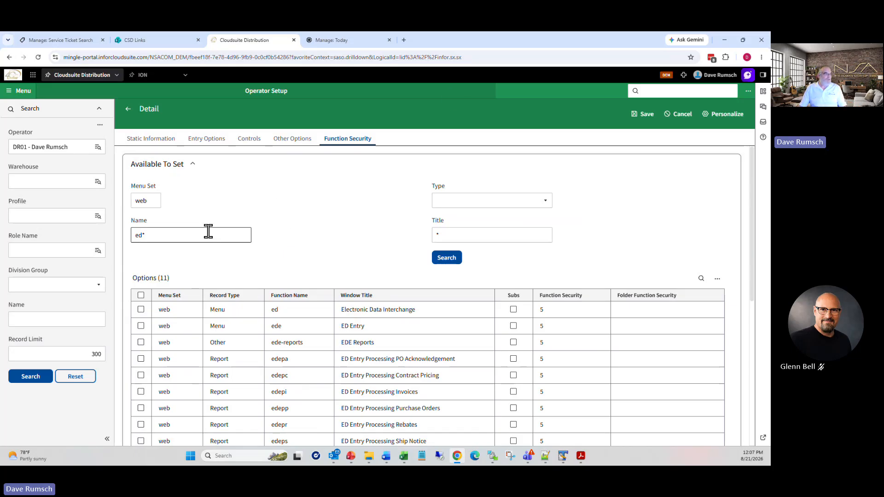
{"action": "left_click_drag", "start_coordinate": [190, 235], "coordinate": [99, 234]}
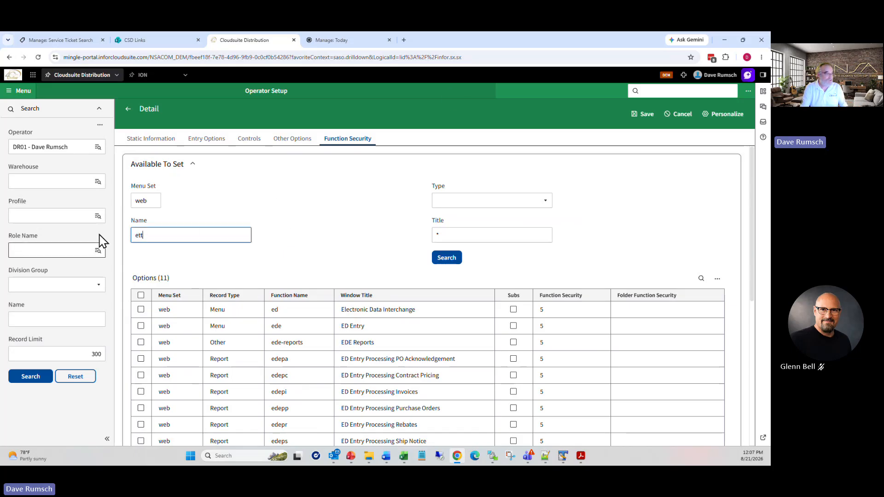
{"action": "type", "text": "etcc"}
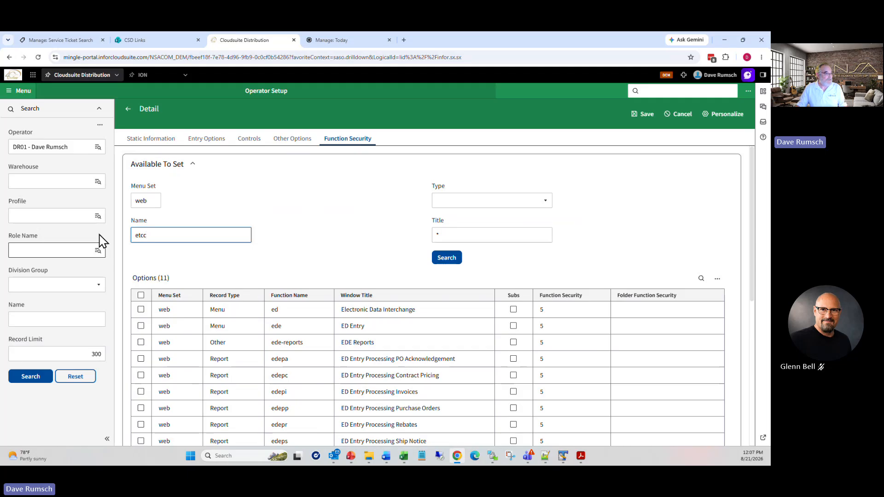
{"action": "left_click", "coordinate": [444, 258]}
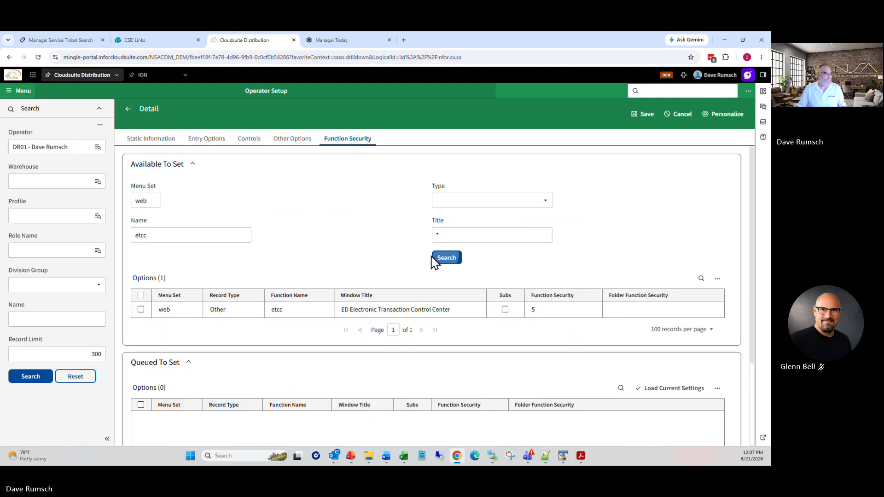
Step: Look up the saabioi function's security setting and save the operator record
{"action": "left_click", "coordinate": [191, 238]}
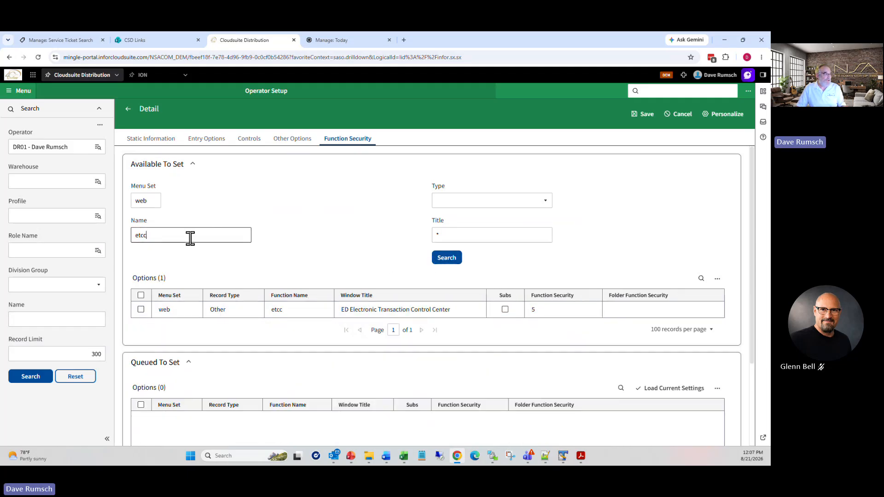
{"action": "left_click_drag", "start_coordinate": [190, 237], "coordinate": [124, 247]}
{"action": "key", "text": "BackSpace"}
{"action": "type", "text": "saa"}
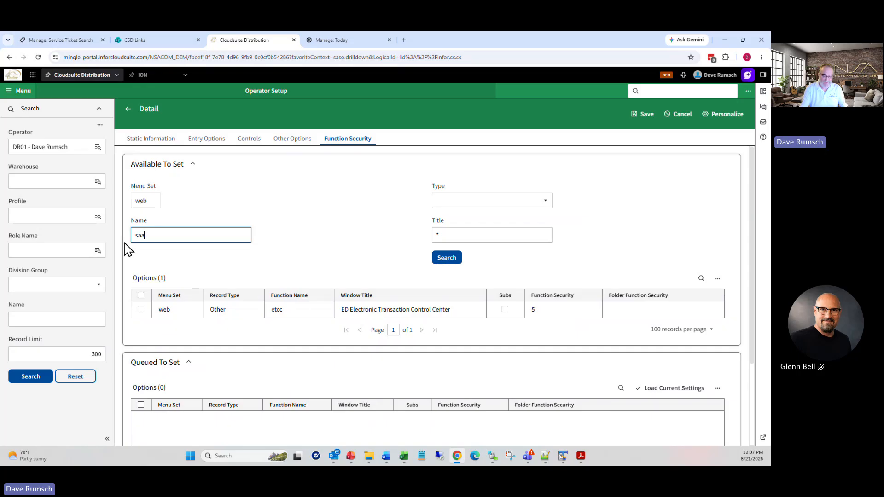
{"action": "type", "text": "bioi"}
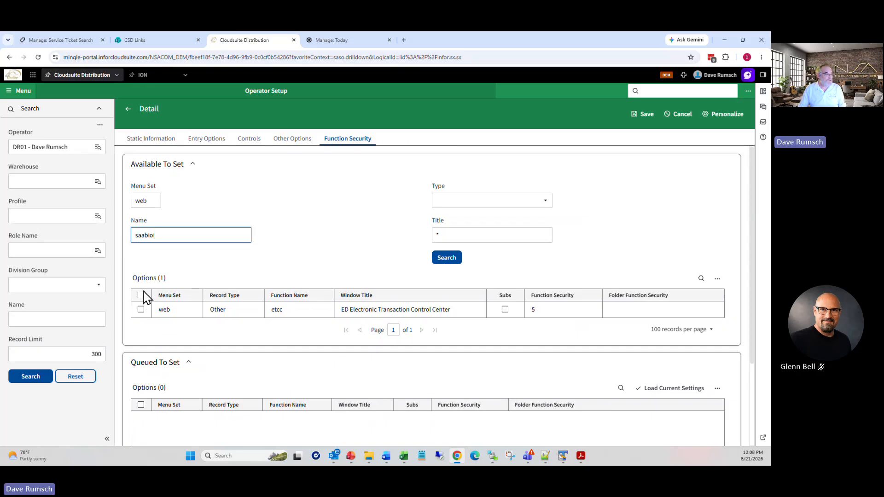
{"action": "left_click", "coordinate": [443, 260]}
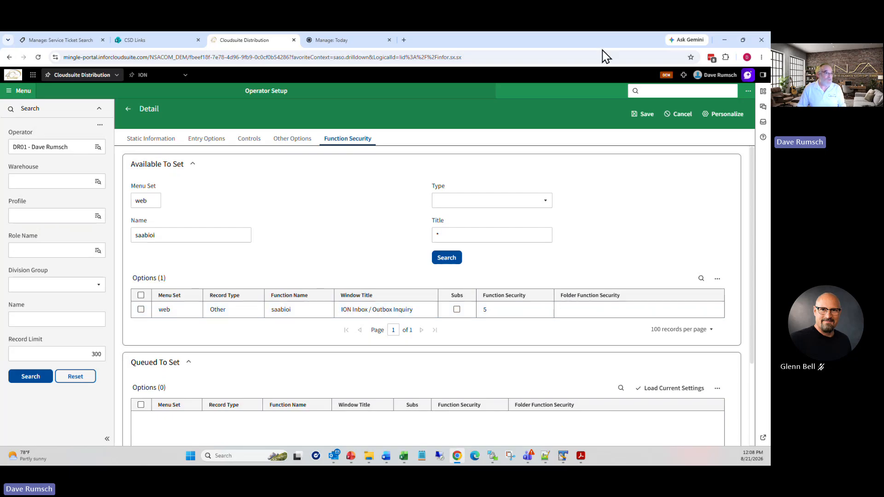
{"action": "left_click", "coordinate": [646, 115]}
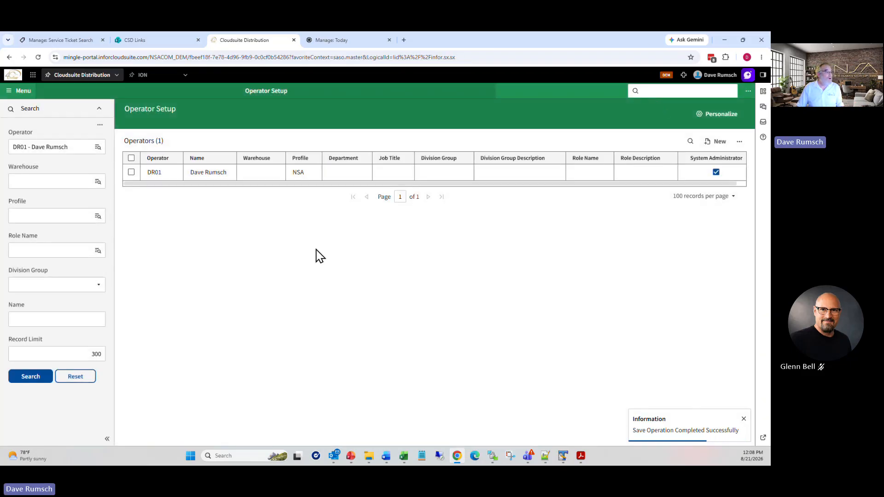
Step: Find the R&D OPERATOR (DO NOT DELETE) and open its record for editing
{"action": "left_click", "coordinate": [83, 147]}
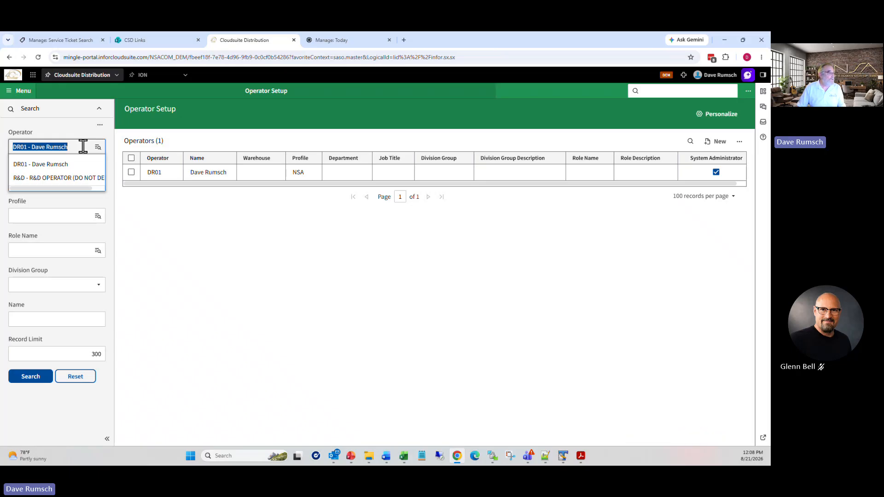
{"action": "left_click", "coordinate": [91, 177]}
{"action": "left_click", "coordinate": [36, 378]}
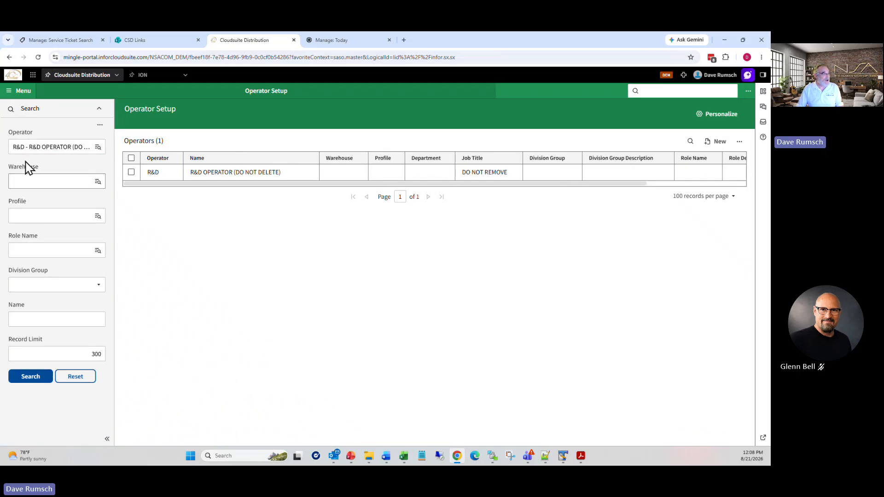
{"action": "left_click", "coordinate": [131, 172]}
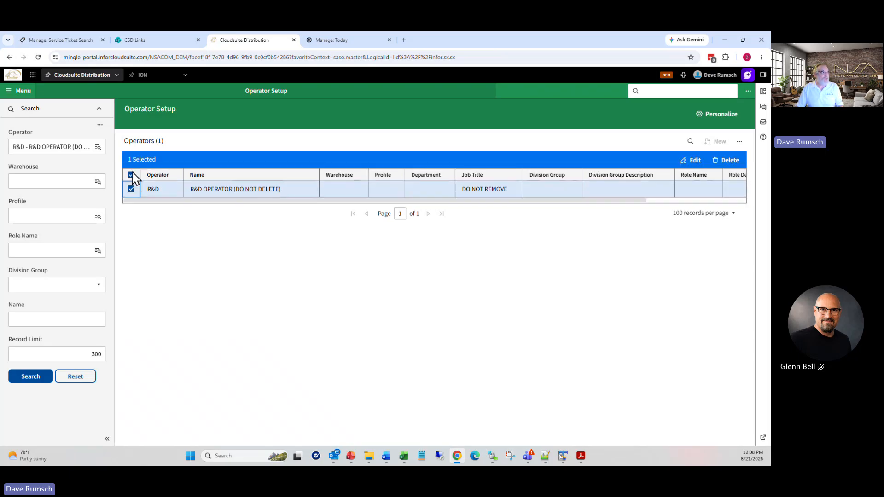
{"action": "left_click", "coordinate": [695, 161]}
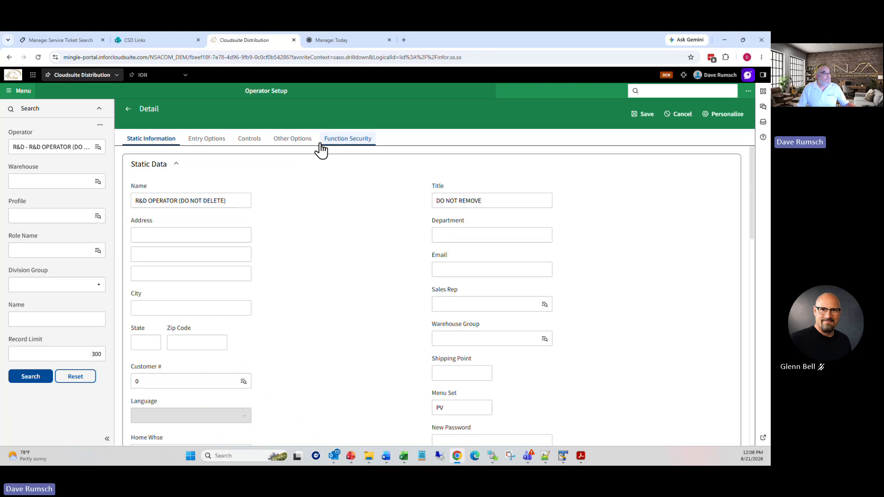
Step: Review the R&D operator's Other Options and Controls, inspecting the Write Off GL account
{"action": "left_click", "coordinate": [292, 138]}
{"action": "scroll", "coordinate": [364, 341], "scroll_direction": "down", "scroll_amount": 10}
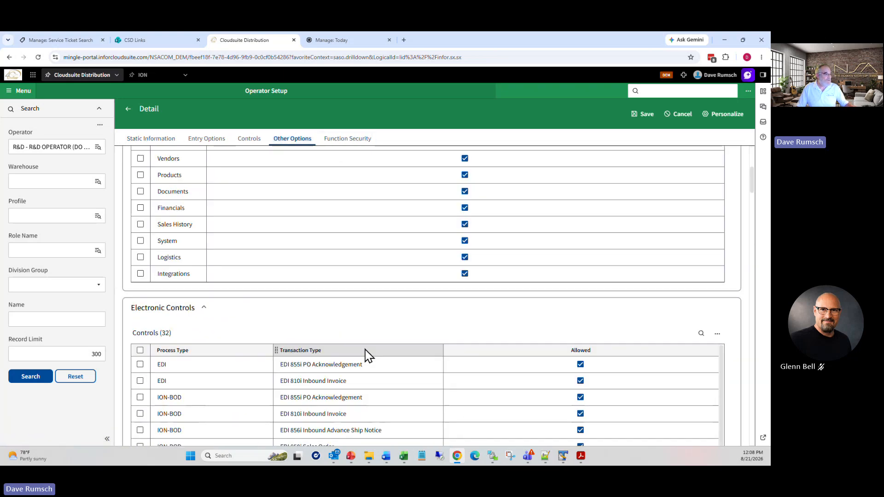
{"action": "left_click", "coordinate": [251, 141]}
{"action": "scroll", "coordinate": [338, 288], "scroll_direction": "down", "scroll_amount": 5}
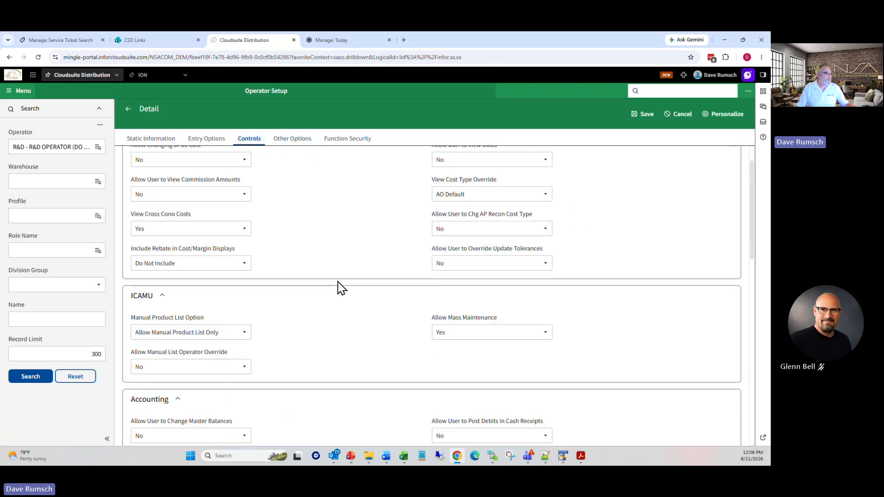
{"action": "scroll", "coordinate": [345, 297], "scroll_direction": "down", "scroll_amount": 8}
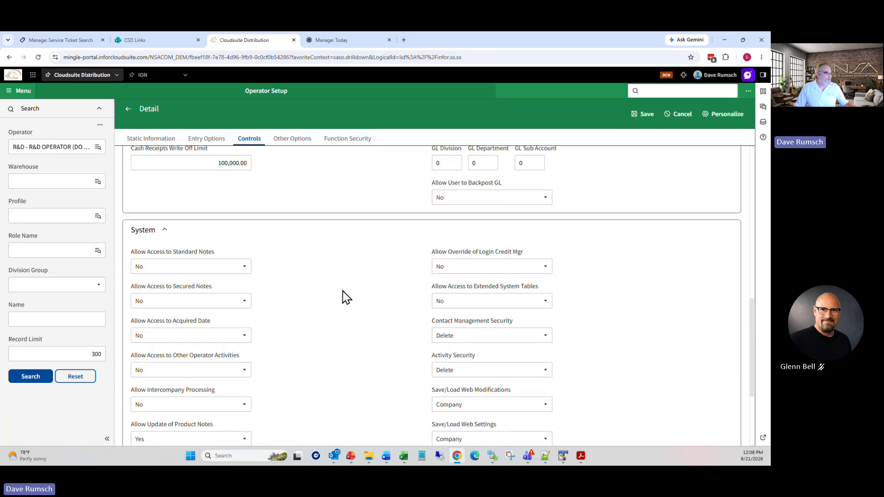
{"action": "left_click", "coordinate": [294, 140]}
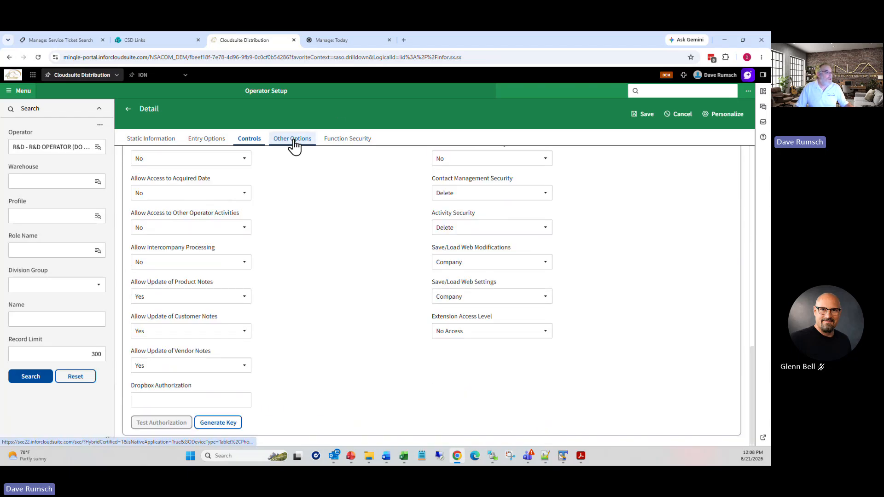
{"action": "scroll", "coordinate": [341, 276], "scroll_direction": "down", "scroll_amount": 15}
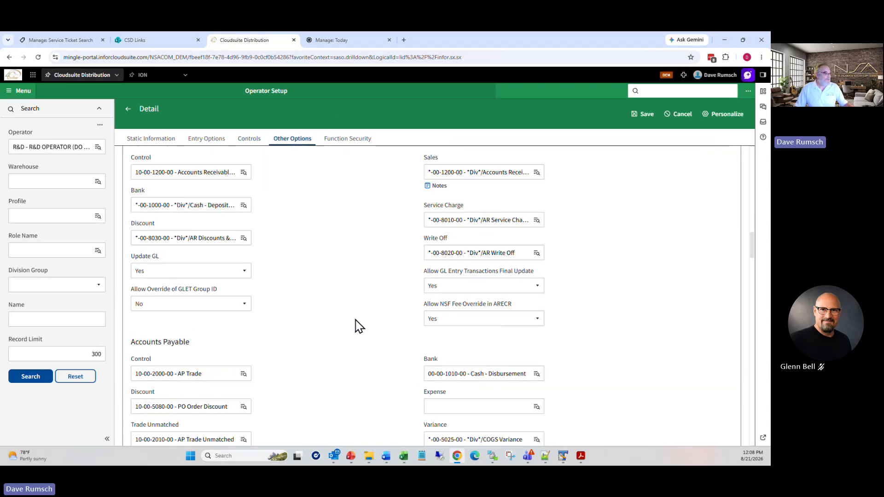
{"action": "scroll", "coordinate": [349, 281], "scroll_direction": "up", "scroll_amount": 1}
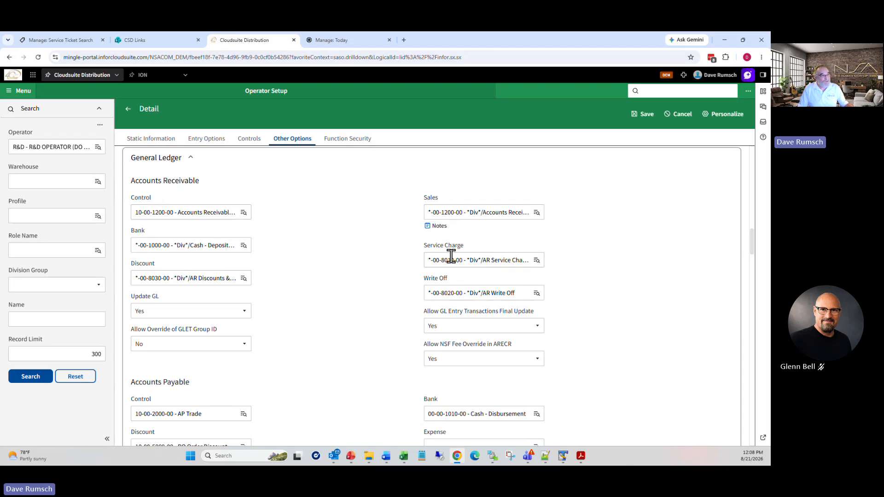
{"action": "left_click", "coordinate": [426, 294]}
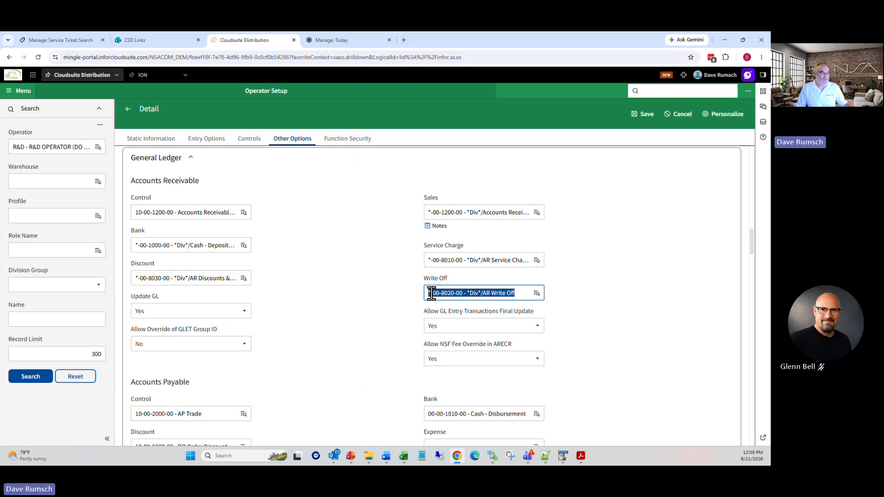
Step: Cancel the operator edit without saving and close Operator Setup
{"action": "left_click", "coordinate": [574, 264]}
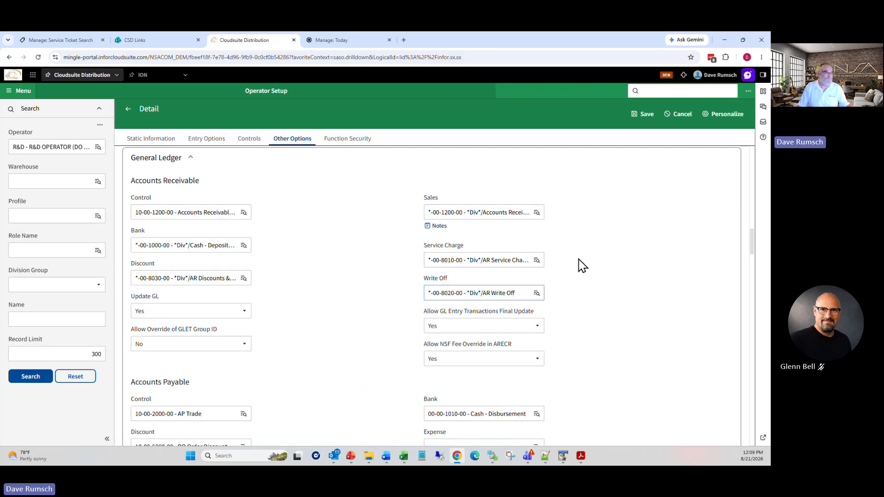
{"action": "left_click", "coordinate": [684, 119]}
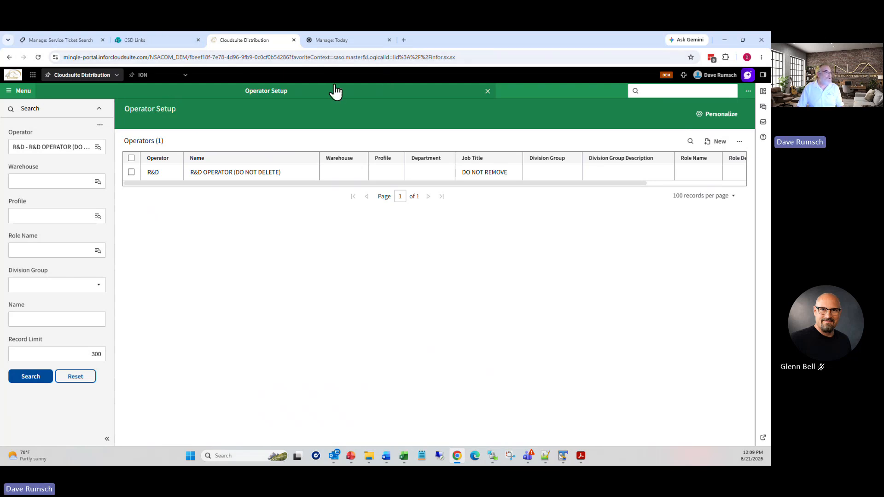
{"action": "left_click", "coordinate": [488, 91]}
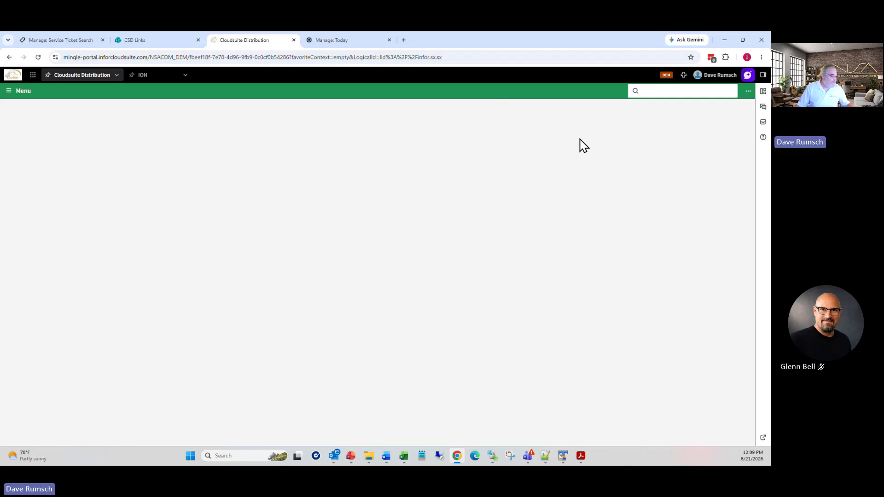
Step: Open Lock Box Setup with the 'arsl' menu search
{"action": "left_click", "coordinate": [672, 92]}
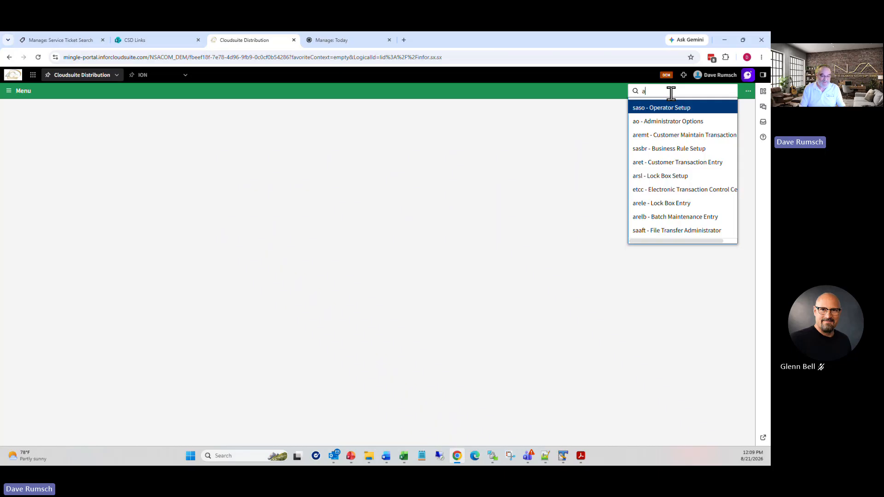
{"action": "type", "text": "arsl"}
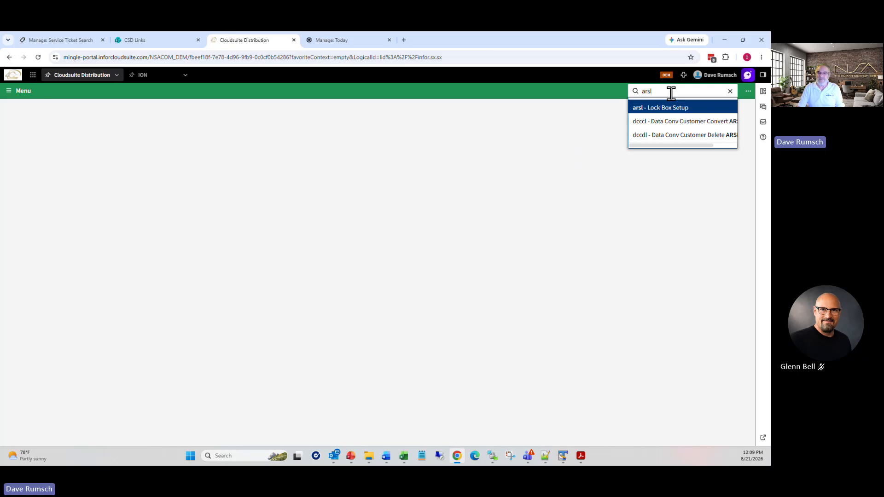
{"action": "key", "text": "Return"}
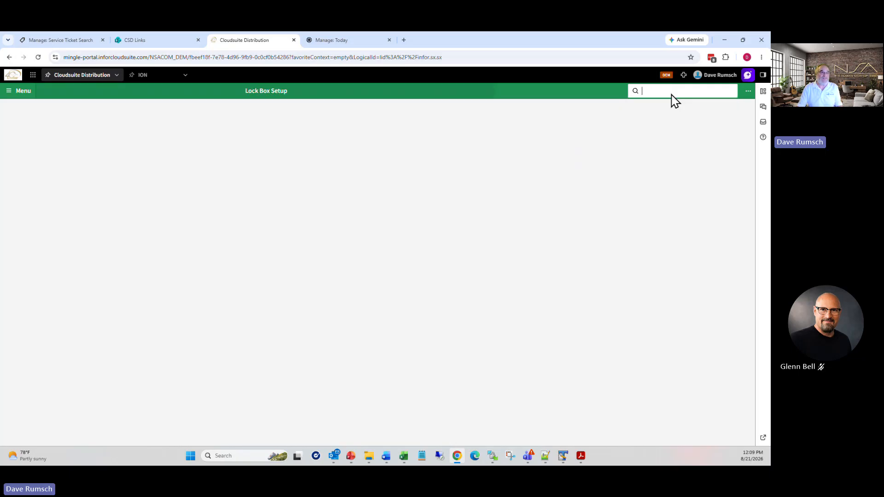
Step: List the AR Lockbox Dummy Customer's lock boxes and open its lock box record
{"action": "left_click", "coordinate": [41, 148]}
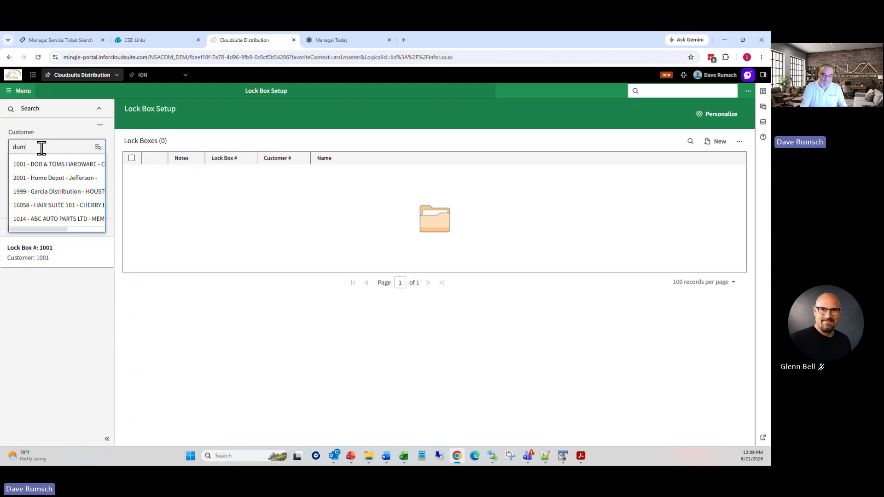
{"action": "left_click", "coordinate": [44, 166]}
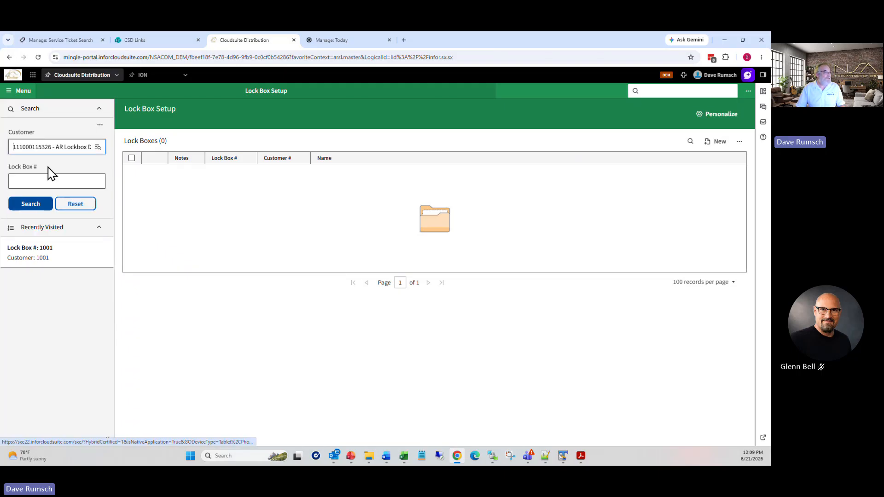
{"action": "left_click", "coordinate": [35, 208]}
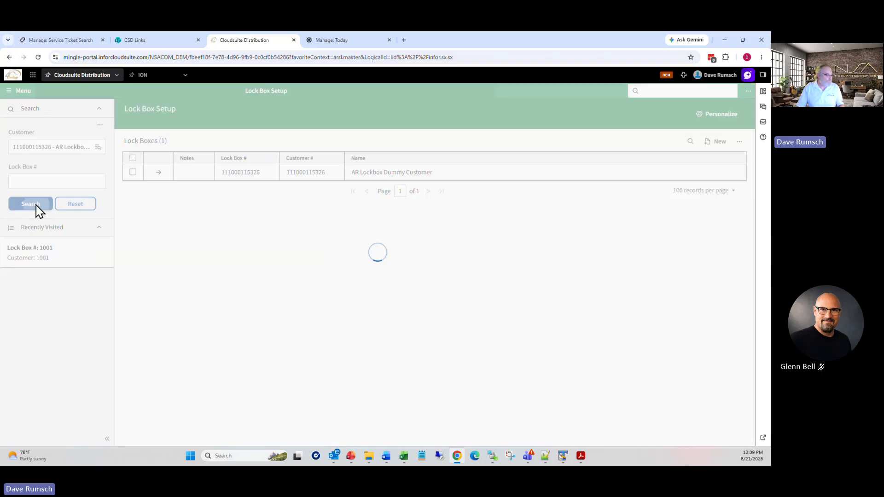
{"action": "left_click", "coordinate": [132, 172]}
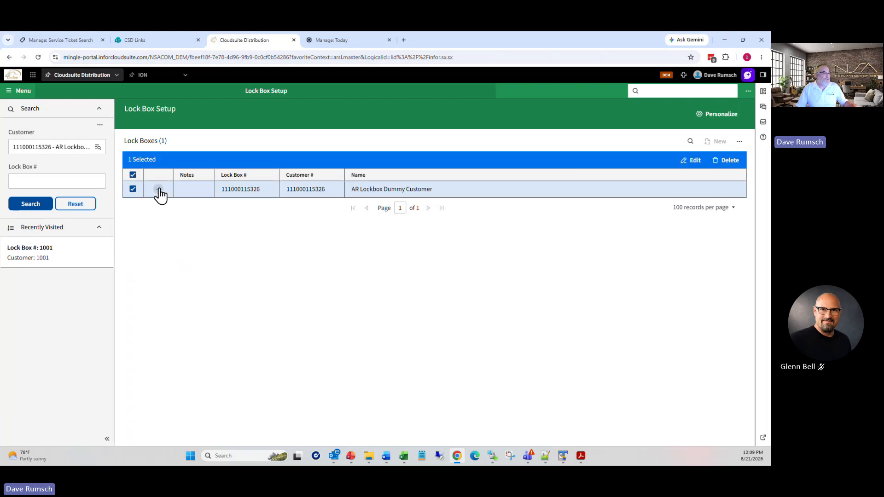
{"action": "left_click", "coordinate": [160, 187]}
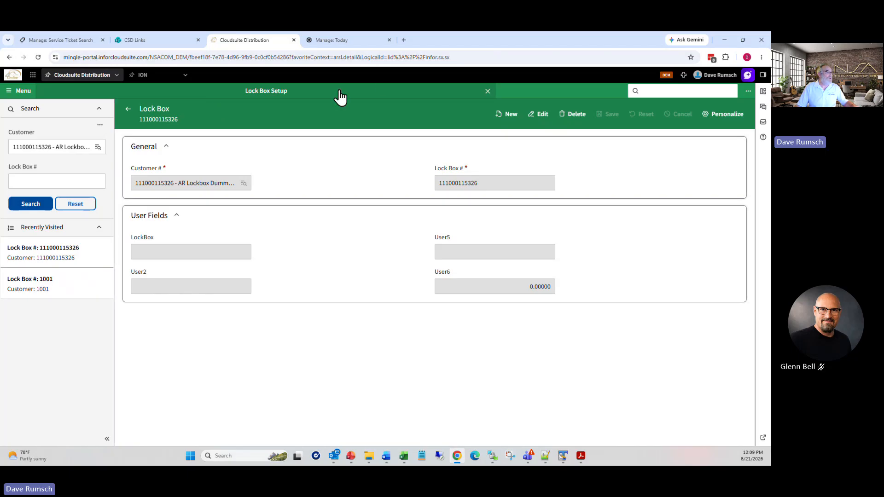
Step: Open Customer Setup by changing the menu search 'arsl' to 'arsc'
{"action": "left_click", "coordinate": [654, 91]}
{"action": "type", "text": "arsl"}
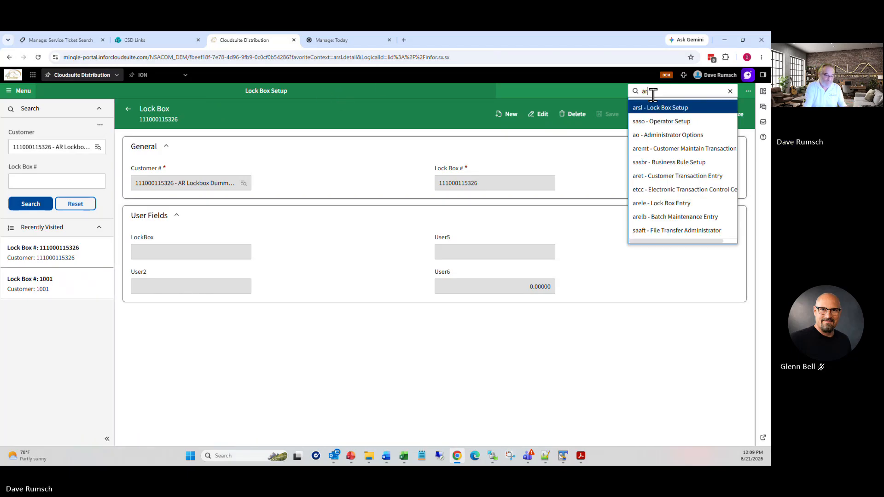
{"action": "key", "text": "BackSpace"}
{"action": "type", "text": "c"}
{"action": "left_click", "coordinate": [654, 104]}
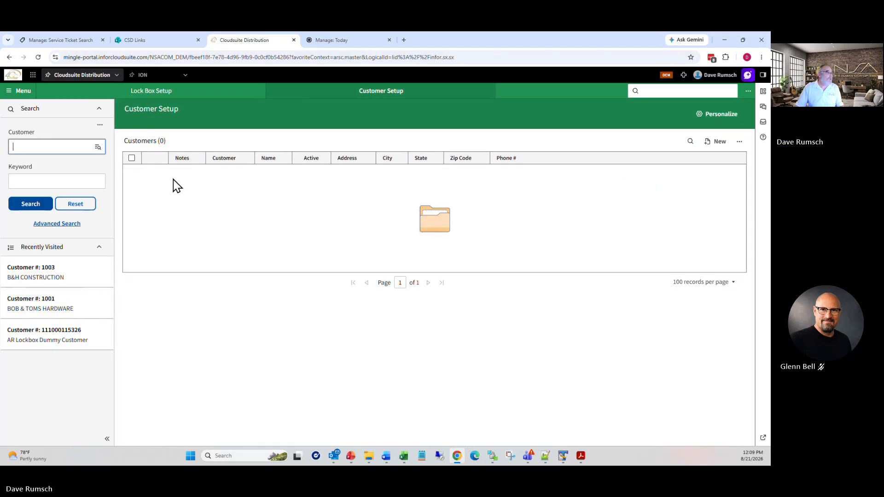
Step: Check the AR Lockbox Dummy Customer's empty Lockbox Post Types on the Credit tab, then return to the list
{"action": "left_click", "coordinate": [90, 144]}
{"action": "left_click", "coordinate": [67, 164]}
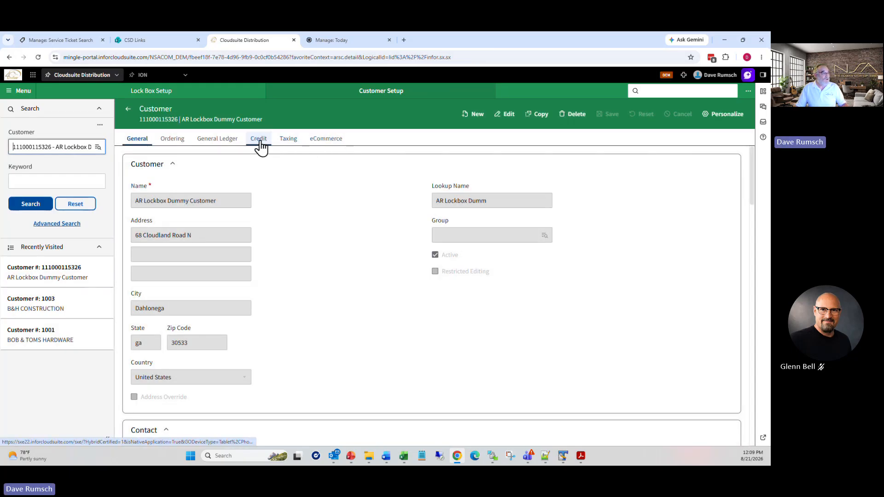
{"action": "left_click", "coordinate": [260, 145]}
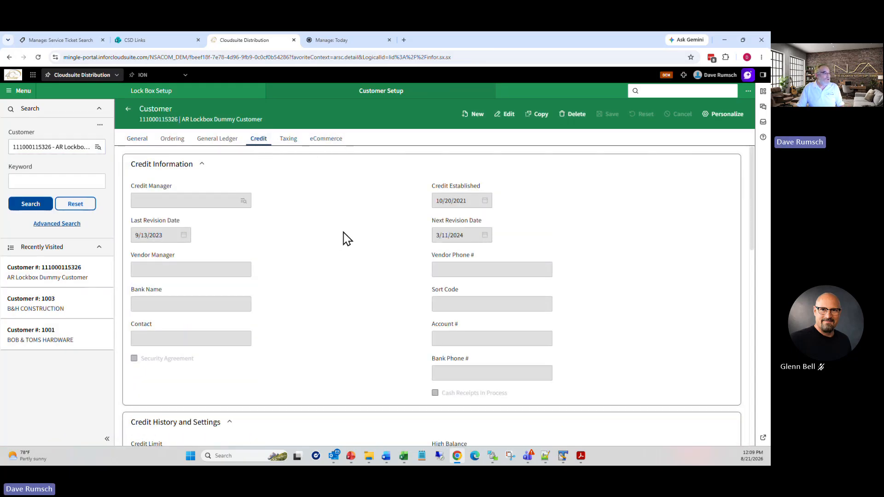
{"action": "scroll", "coordinate": [338, 246], "scroll_direction": "down", "scroll_amount": 3}
{"action": "scroll", "coordinate": [339, 252], "scroll_direction": "down", "scroll_amount": 4}
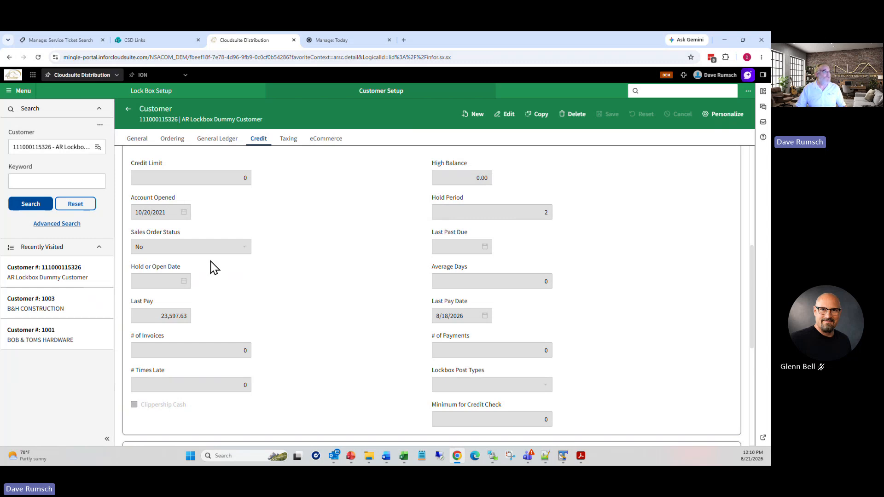
{"action": "left_click", "coordinate": [127, 112]}
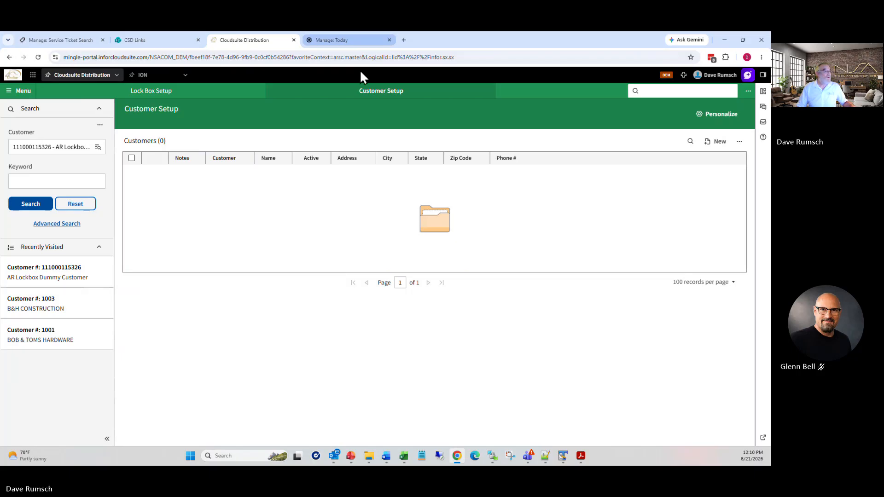
Step: Review the dummy customer's Lock Box Setup record, then close Customer Setup and Lock Box Setup
{"action": "left_click", "coordinate": [647, 91]}
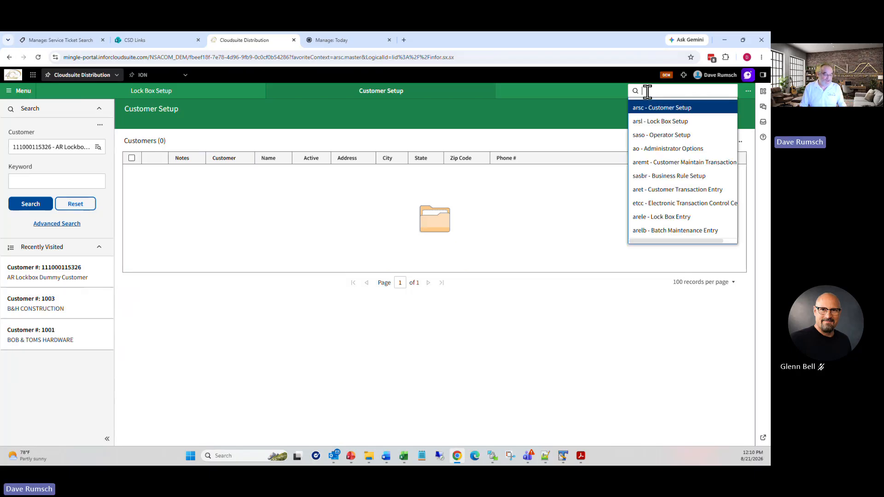
{"action": "left_click", "coordinate": [150, 91]}
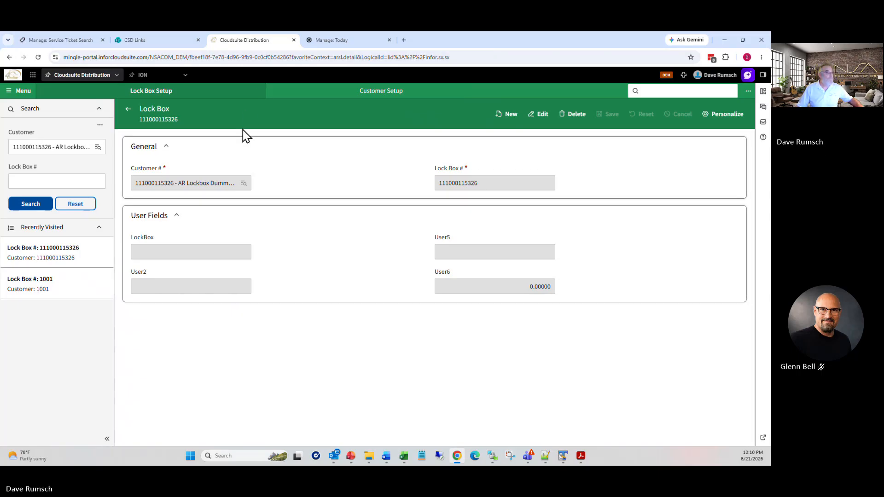
{"action": "left_click", "coordinate": [488, 92]}
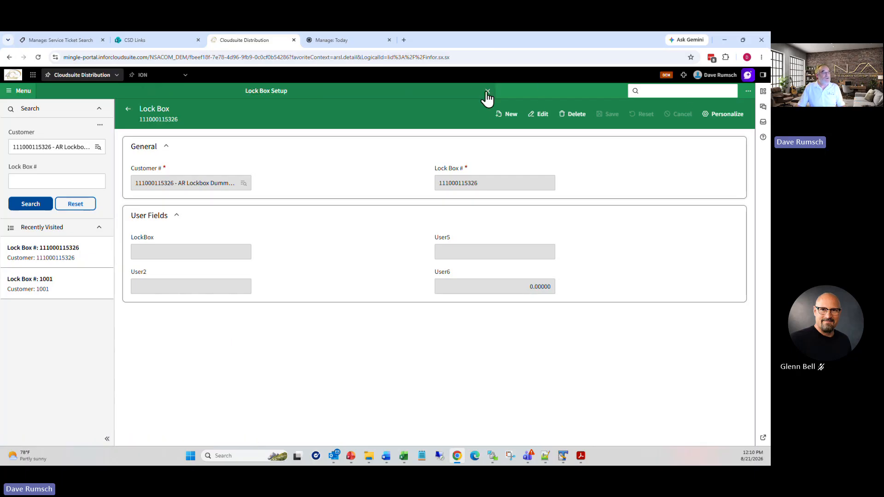
{"action": "left_click", "coordinate": [488, 91]}
{"action": "left_click", "coordinate": [667, 91]}
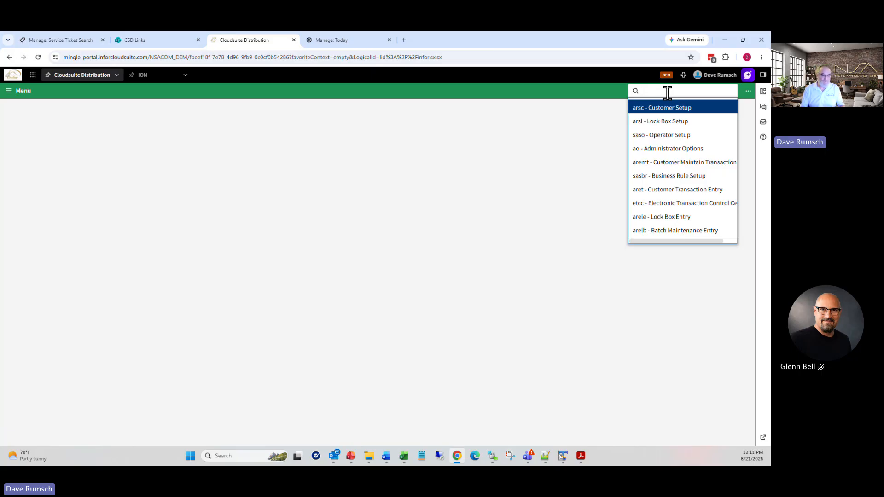
Step: Open General Ledger Account Setup and list all account 1108 Credit Card Offset records across divisions
{"action": "type", "text": "gls"}
{"action": "type", "text": "a"}
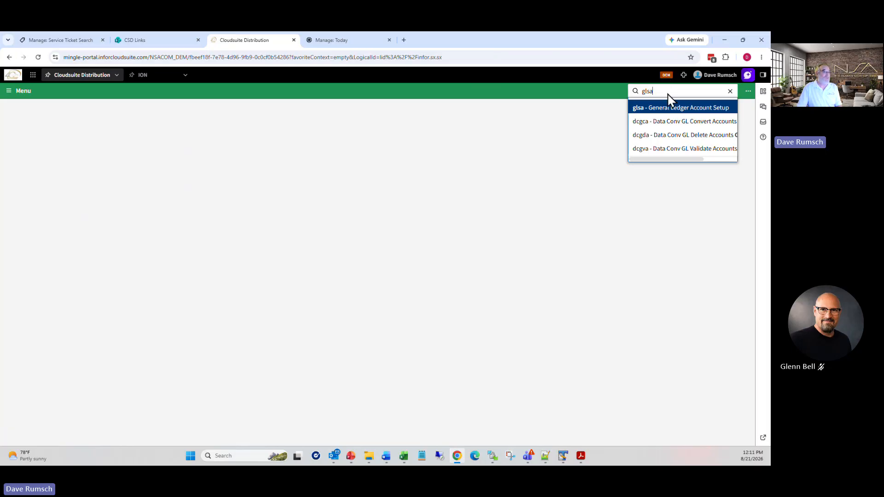
{"action": "key", "text": "Return"}
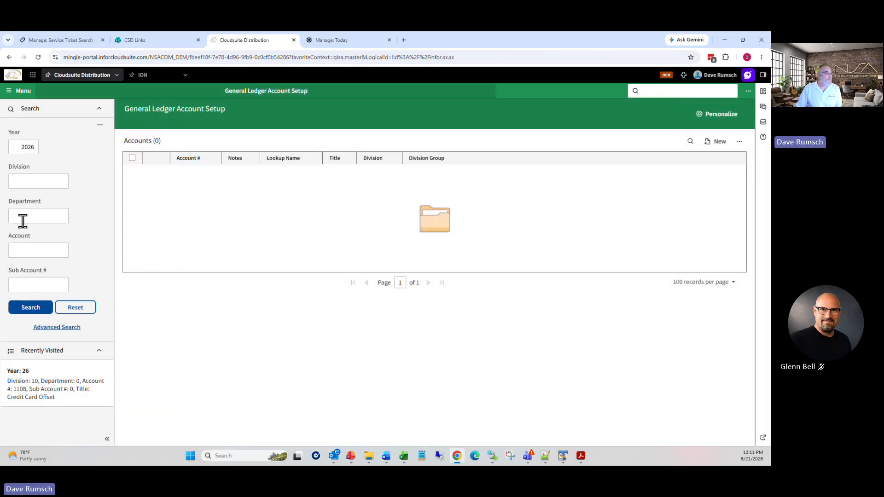
{"action": "left_click", "coordinate": [19, 216]}
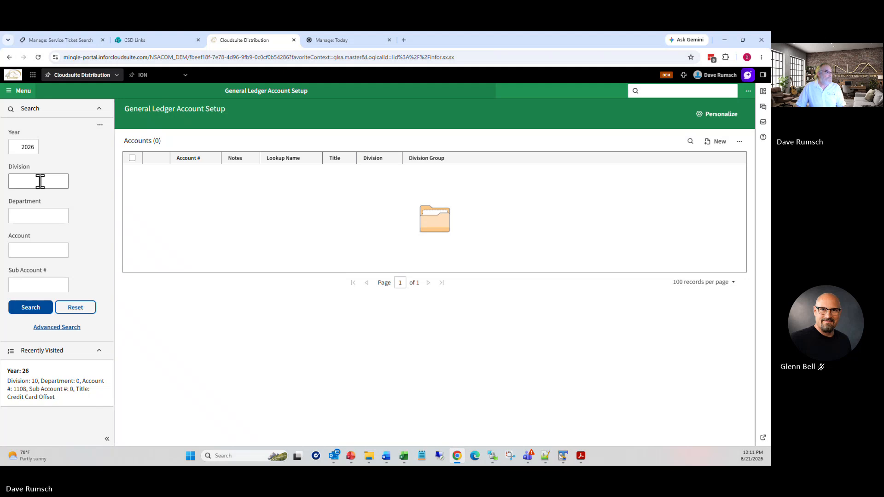
{"action": "left_click", "coordinate": [23, 253]}
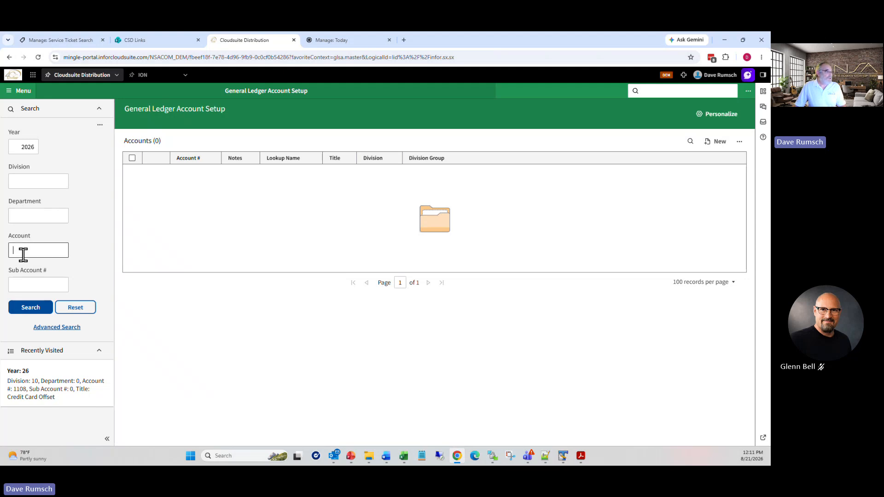
{"action": "type", "text": "110"}
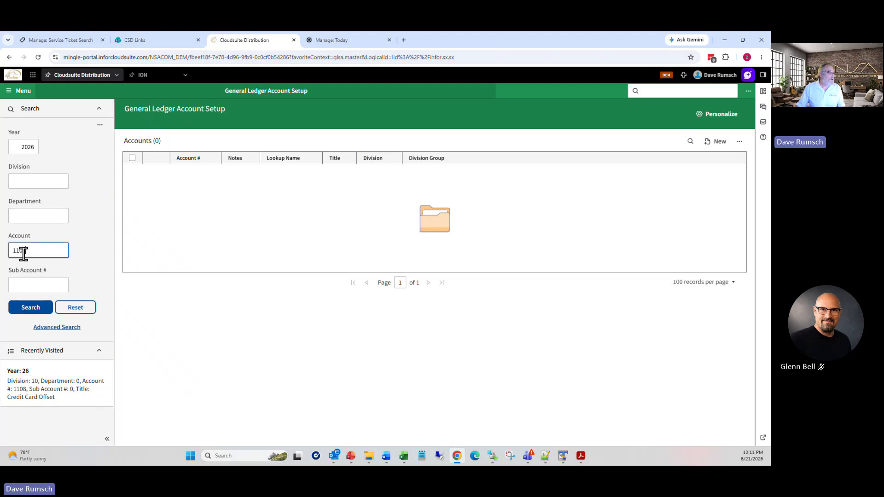
{"action": "type", "text": "8"}
{"action": "left_click", "coordinate": [40, 308]}
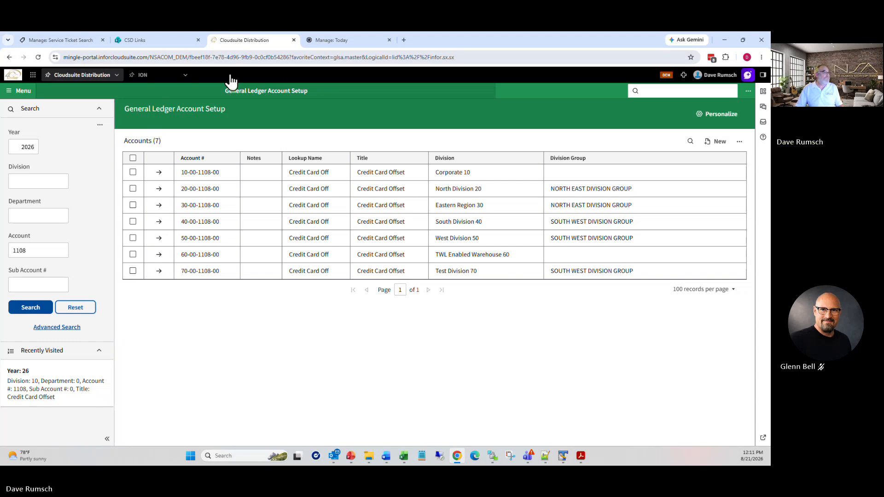
Step: Close General Ledger Account Setup and filter Business Rule Setup (sasbr) by 'lockbox'
{"action": "left_click", "coordinate": [488, 91]}
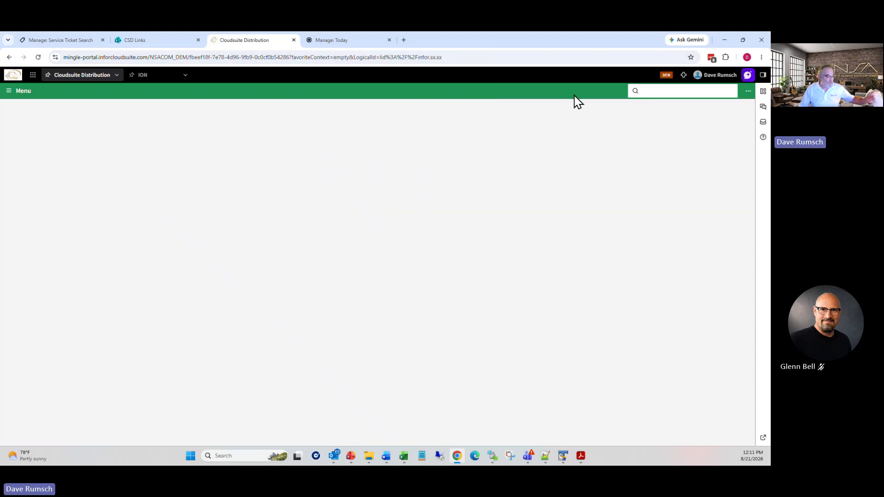
{"action": "left_click", "coordinate": [685, 91]}
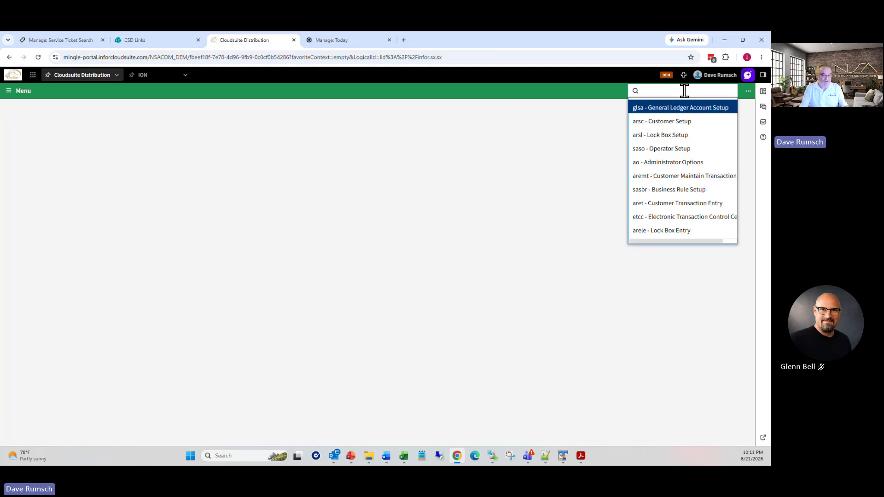
{"action": "type", "text": "sasbr"}
{"action": "key", "text": "Return"}
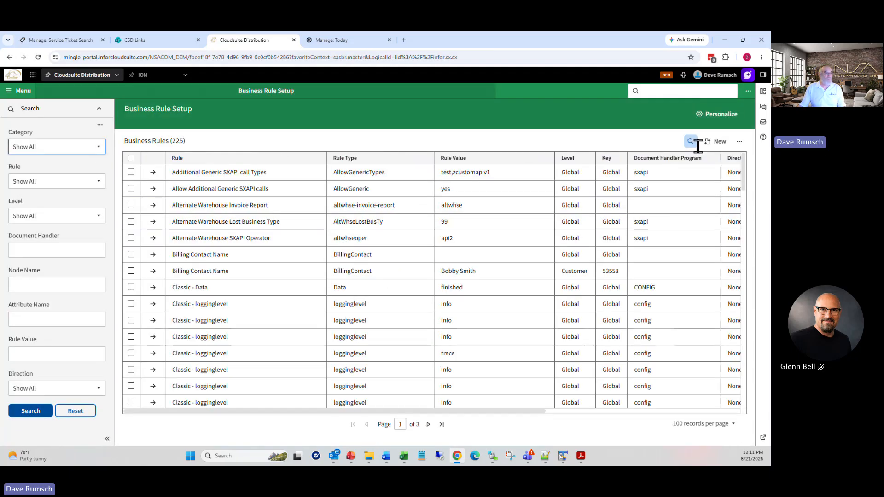
{"action": "left_click", "coordinate": [695, 143]}
{"action": "type", "text": "lo"}
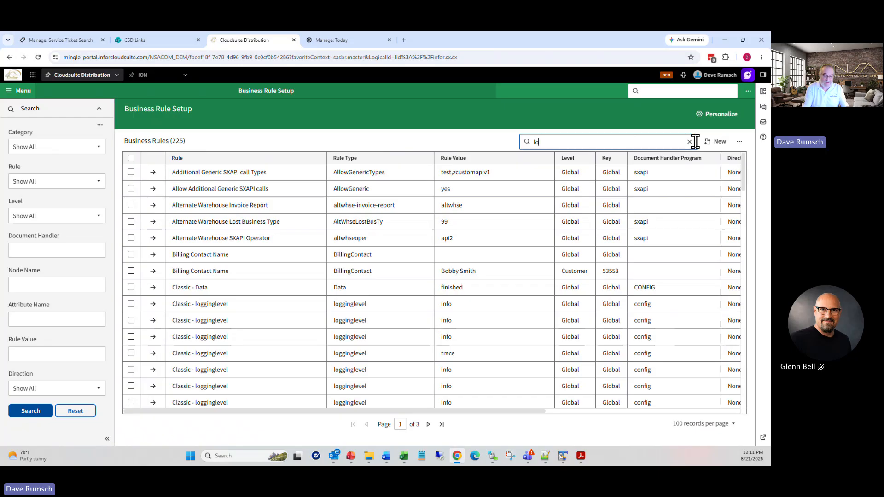
{"action": "type", "text": "ckbox"}
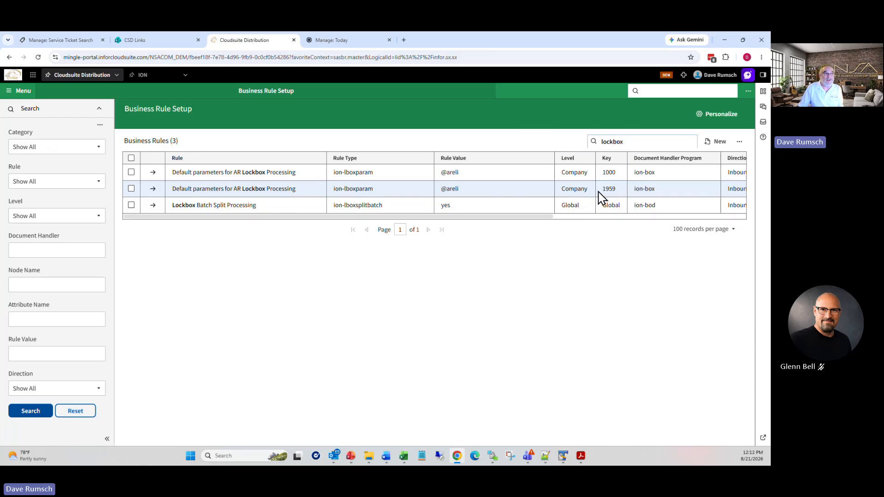
{"action": "left_click_drag", "start_coordinate": [602, 189], "coordinate": [618, 191]}
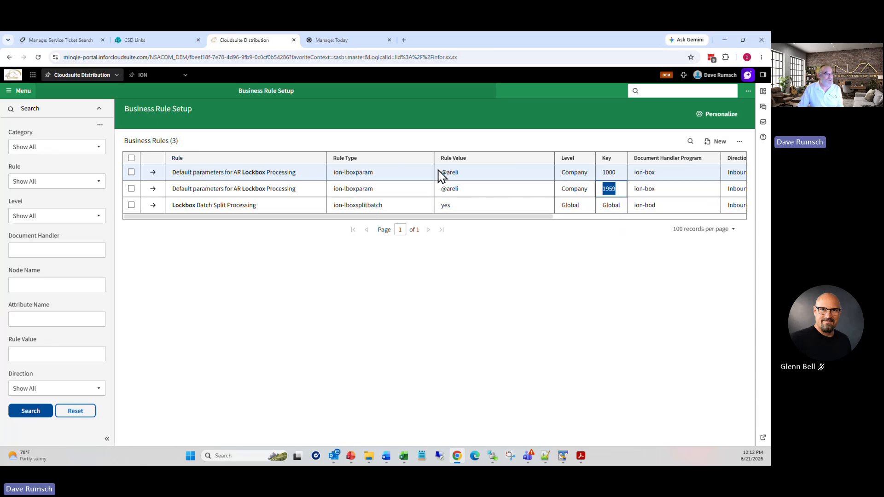
{"action": "left_click_drag", "start_coordinate": [443, 174], "coordinate": [461, 176]}
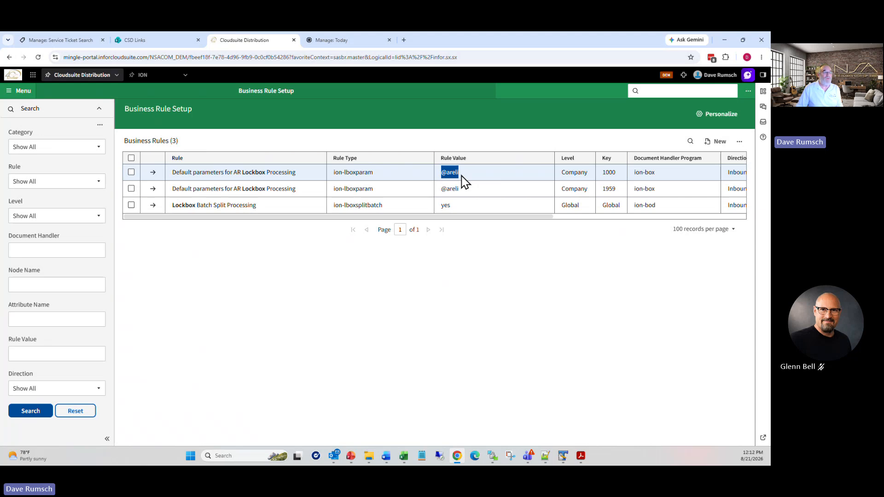
{"action": "left_click_drag", "start_coordinate": [462, 176], "coordinate": [461, 176]}
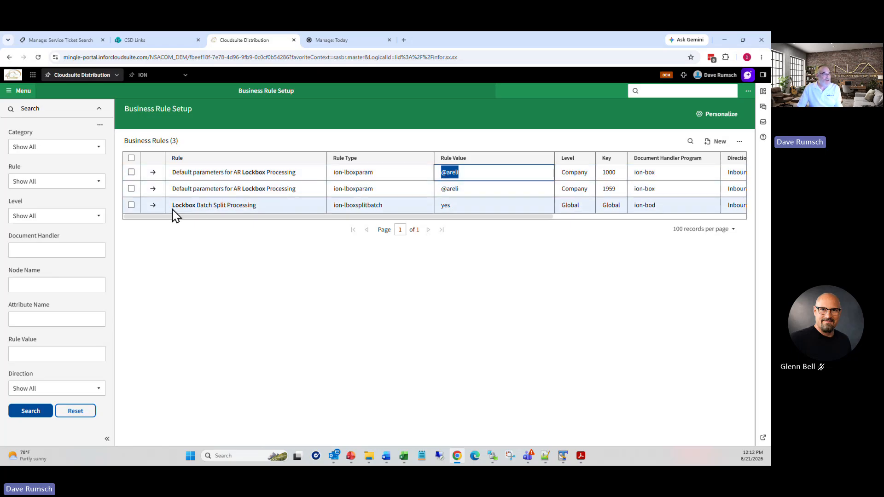
{"action": "left_click_drag", "start_coordinate": [174, 210], "coordinate": [266, 214]}
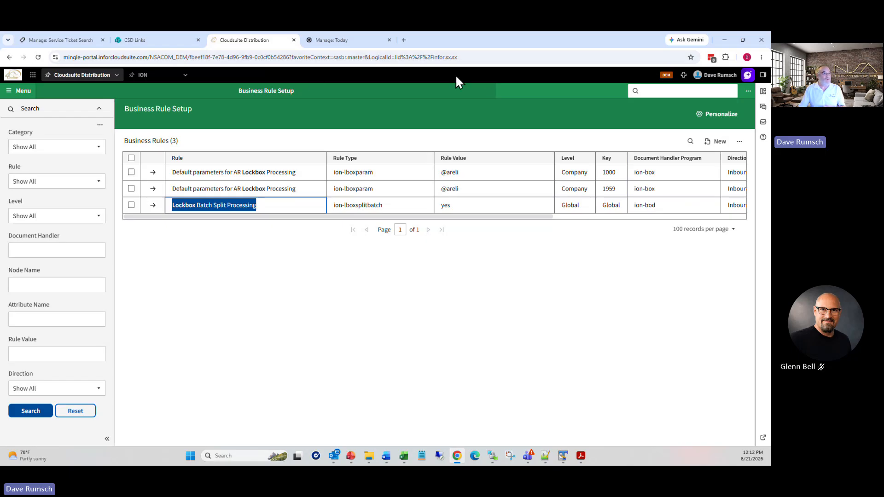
{"action": "left_click", "coordinate": [487, 91]}
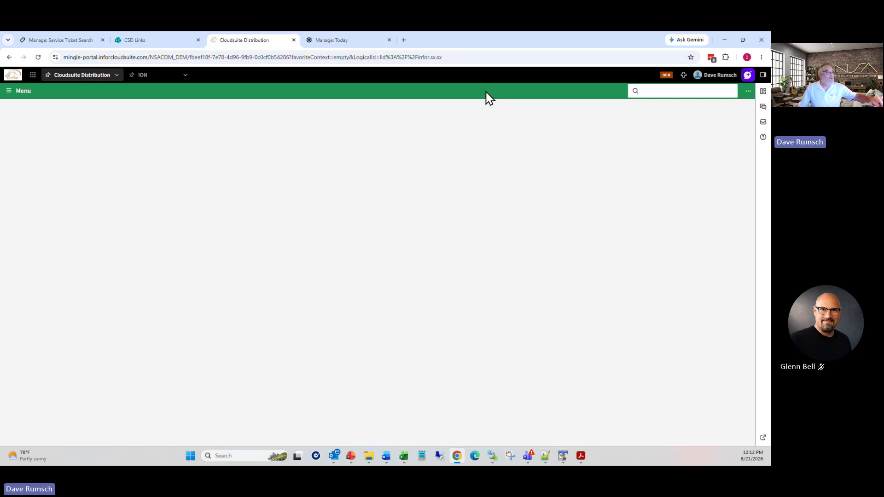
{"action": "left_click", "coordinate": [662, 92]}
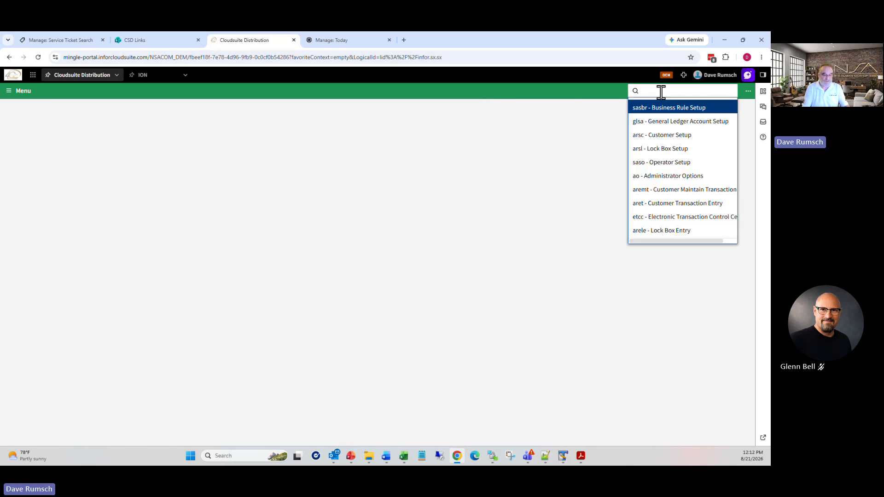
{"action": "type", "text": "areli"}
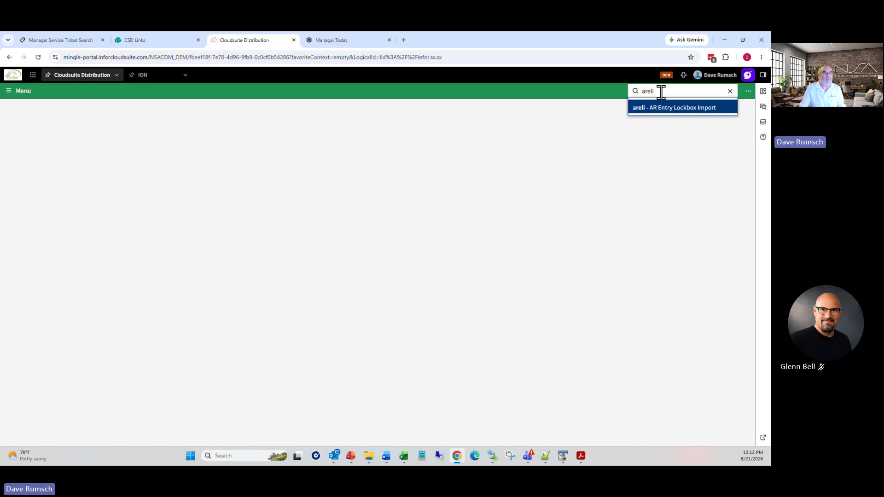
{"action": "key", "text": "Return"}
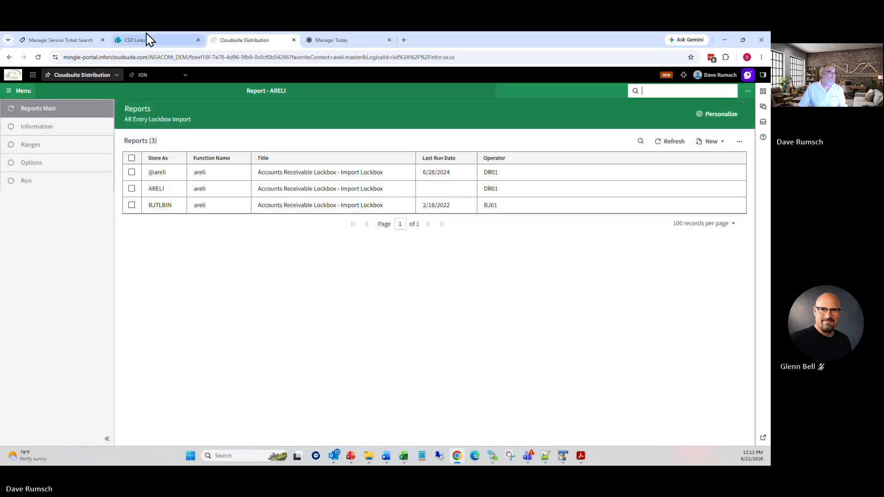
{"action": "left_click", "coordinate": [132, 172]}
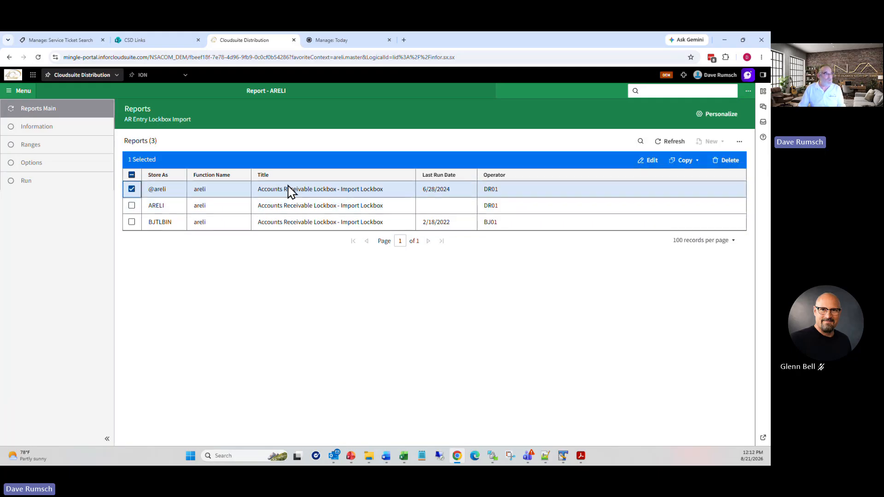
{"action": "left_click", "coordinate": [657, 162]}
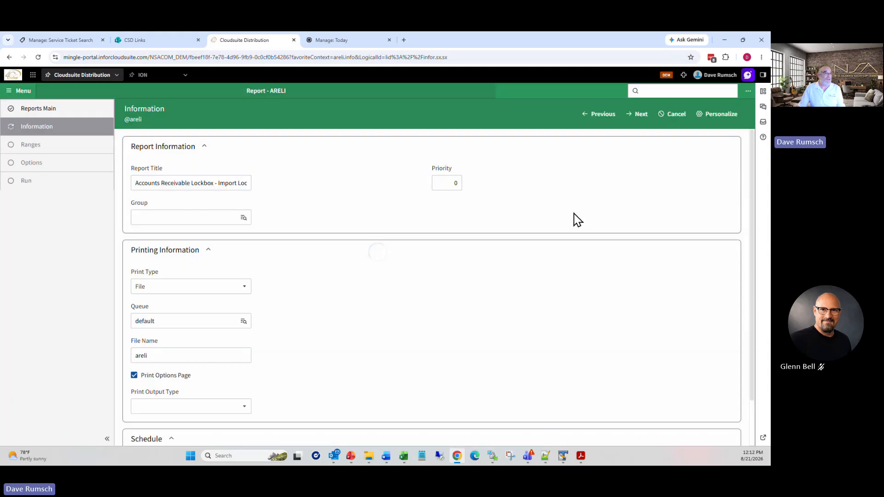
{"action": "left_click", "coordinate": [642, 115]}
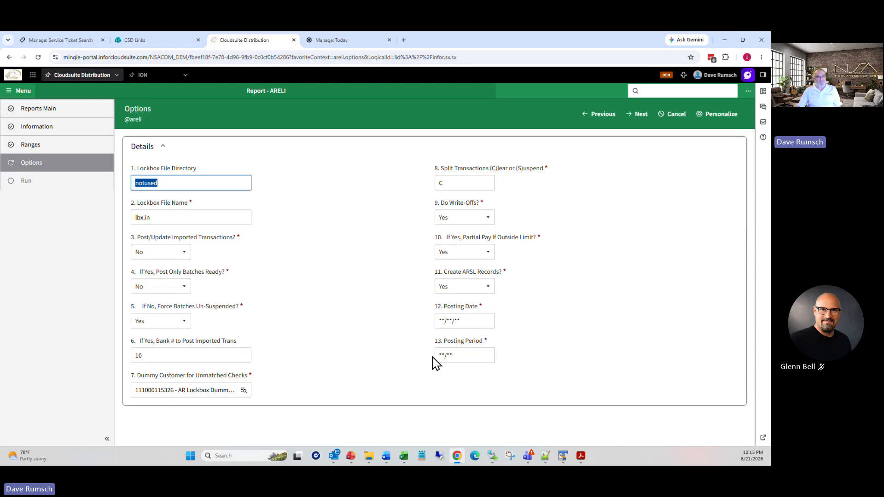
{"action": "left_click", "coordinate": [641, 115]}
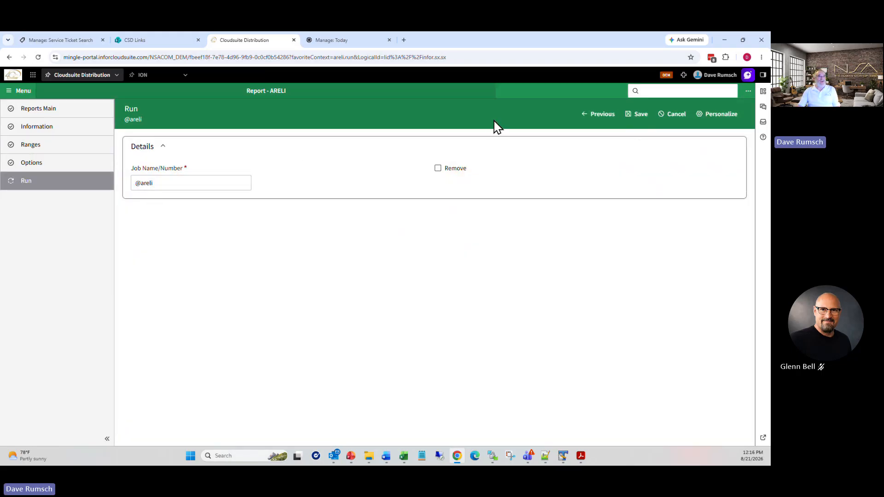
{"action": "left_click", "coordinate": [683, 118]}
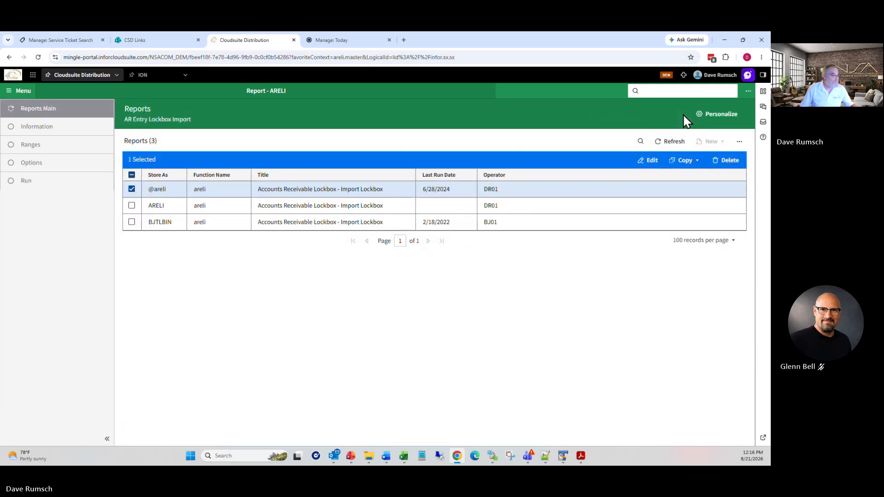
Step: Close the AR Entry Lockbox Import report and start a new form search
{"action": "left_click", "coordinate": [487, 91]}
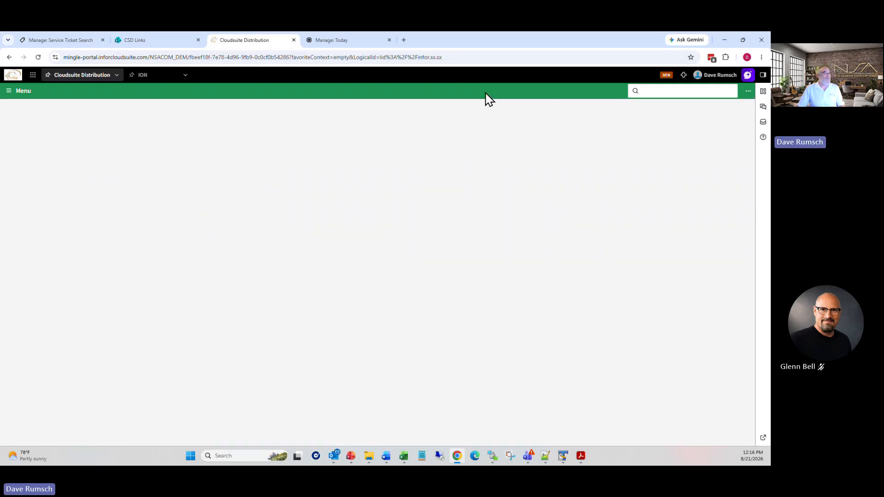
{"action": "left_click", "coordinate": [676, 92]}
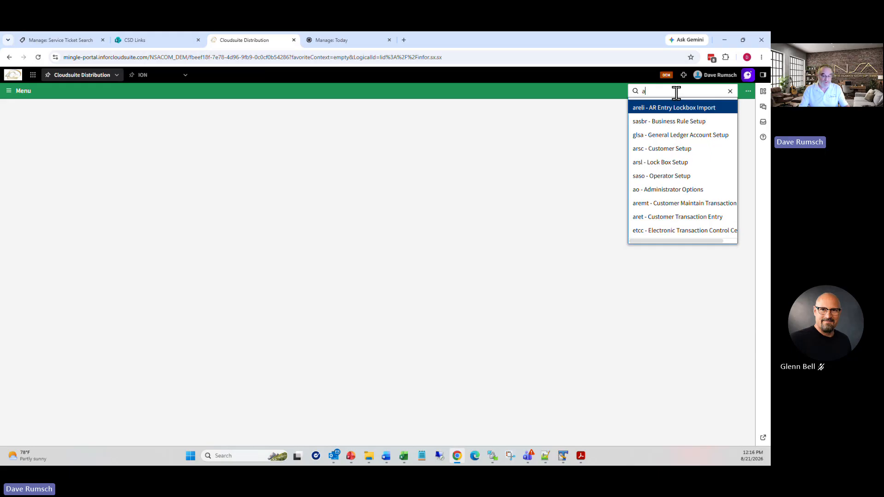
Step: Open etcc and search ION-BOD documents of type EDI 820i Remittance Advice/Lockbox
{"action": "type", "text": "a"}
{"action": "key", "text": "BackSpace"}
{"action": "type", "text": "et"}
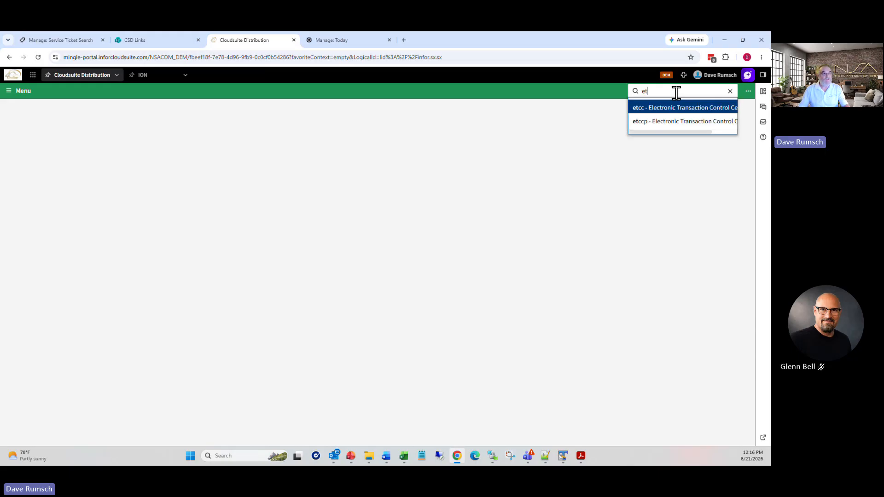
{"action": "type", "text": "cc"}
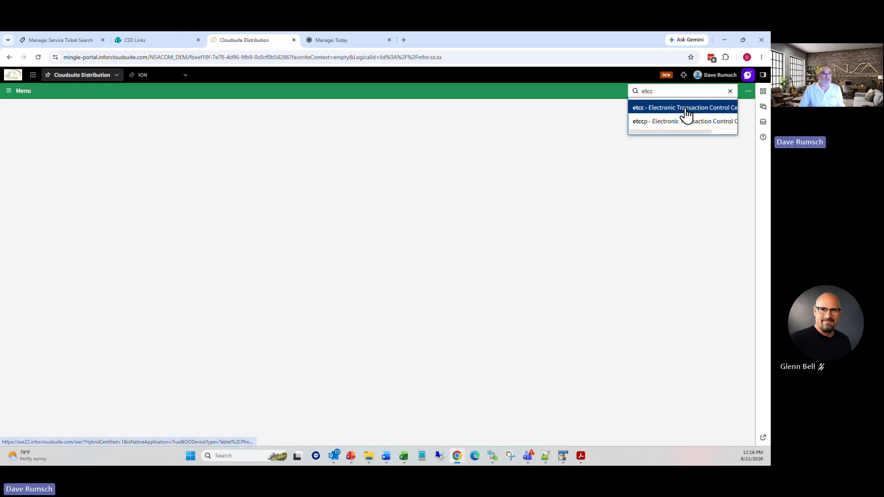
{"action": "left_click", "coordinate": [686, 109]}
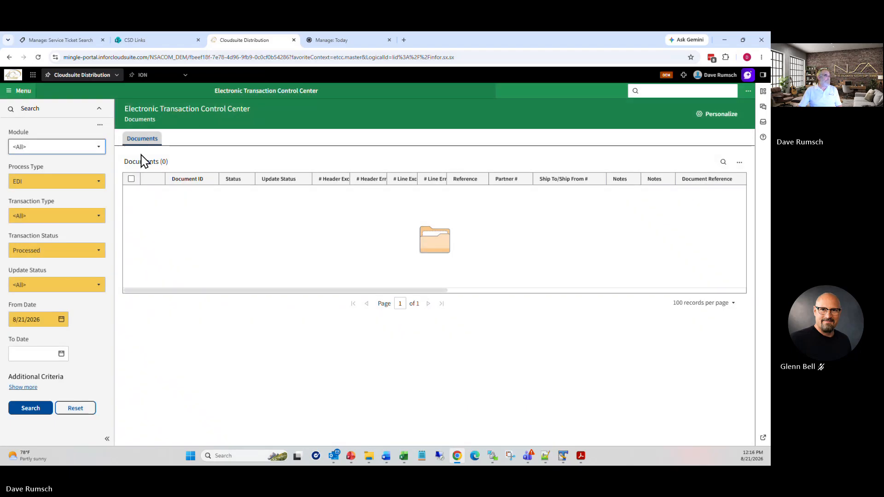
{"action": "left_click", "coordinate": [100, 186]}
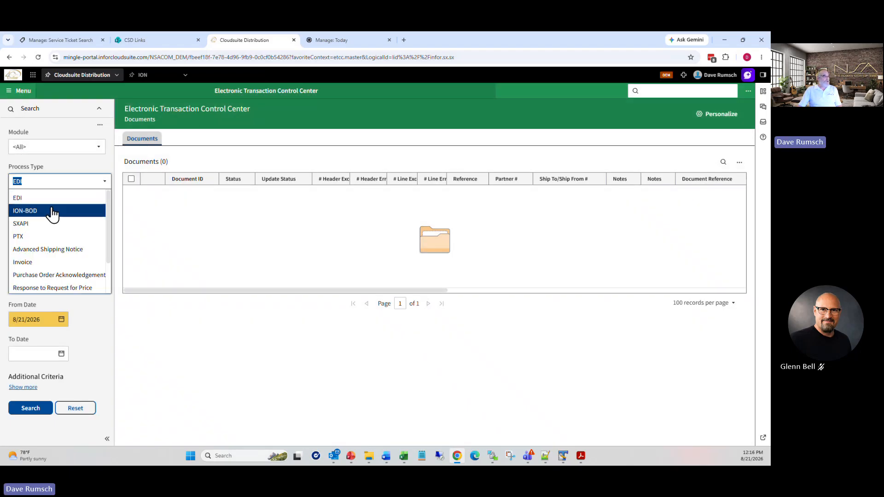
{"action": "left_click", "coordinate": [52, 212]}
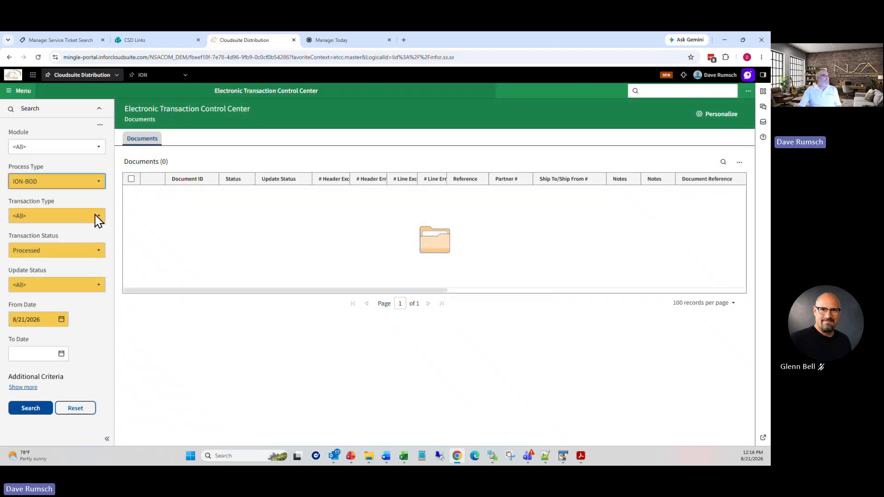
{"action": "left_click", "coordinate": [95, 214]}
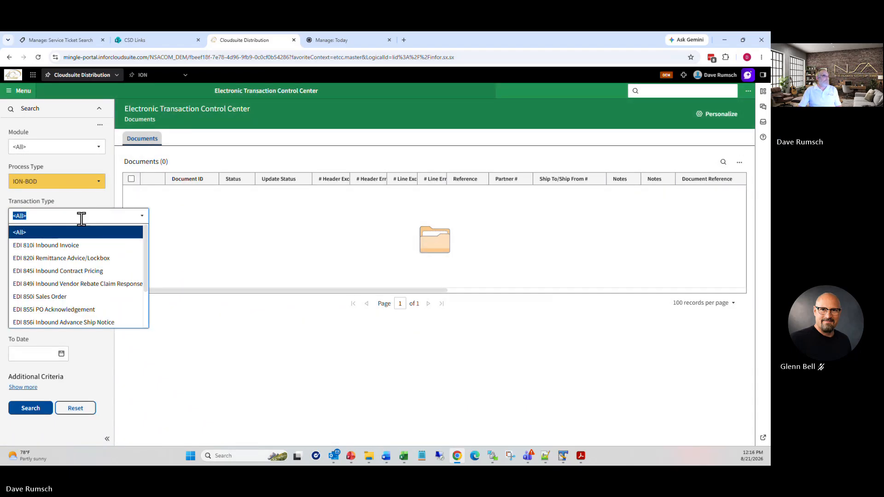
{"action": "left_click", "coordinate": [68, 258]}
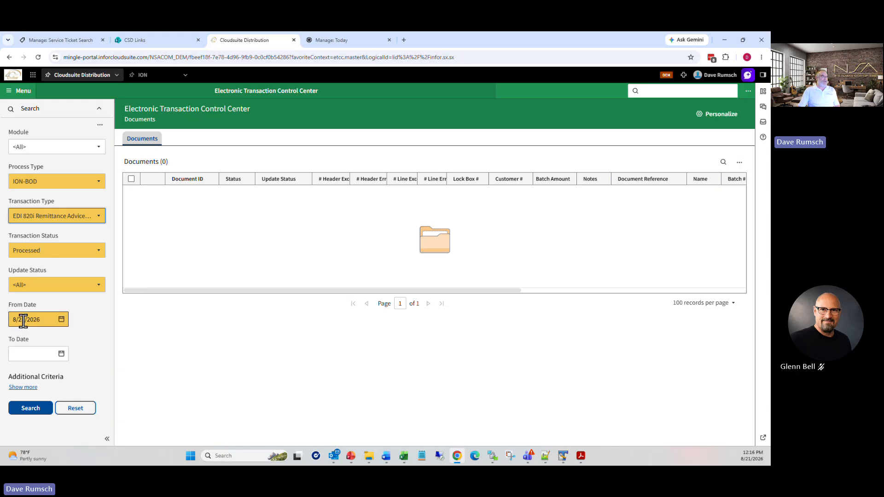
{"action": "left_click", "coordinate": [32, 412]}
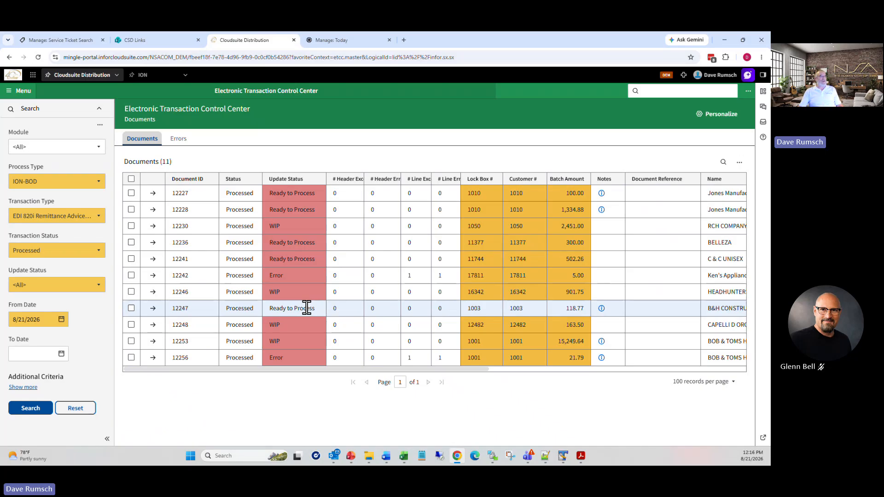
Step: Open Batch Maintenance Entry (arelb), load the 11 lockbox batches, then return to the control center
{"action": "left_click", "coordinate": [690, 91]}
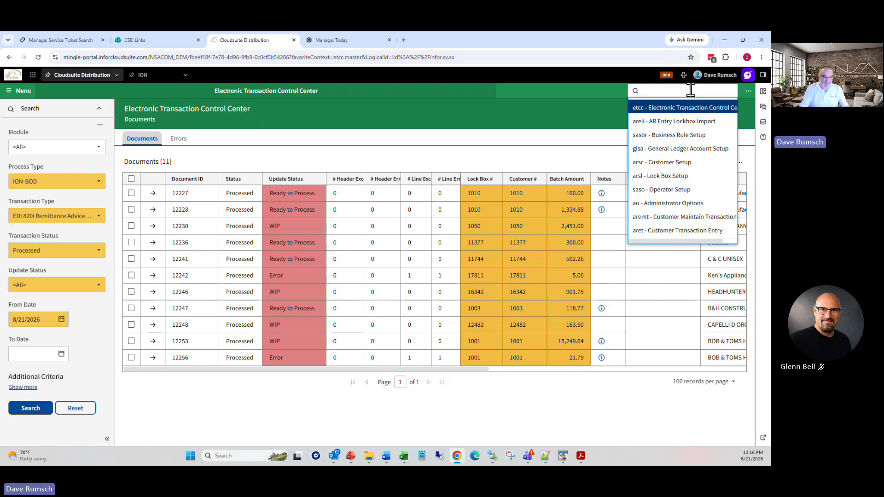
{"action": "type", "text": "a"}
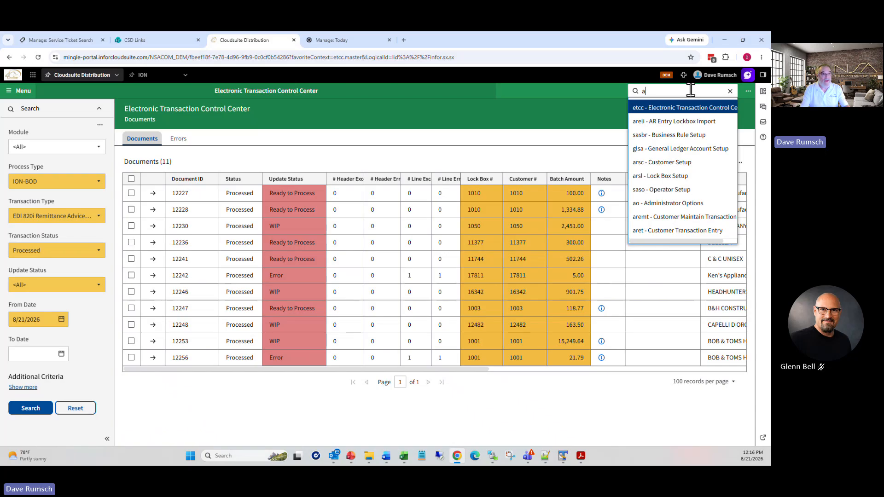
{"action": "type", "text": "relb"}
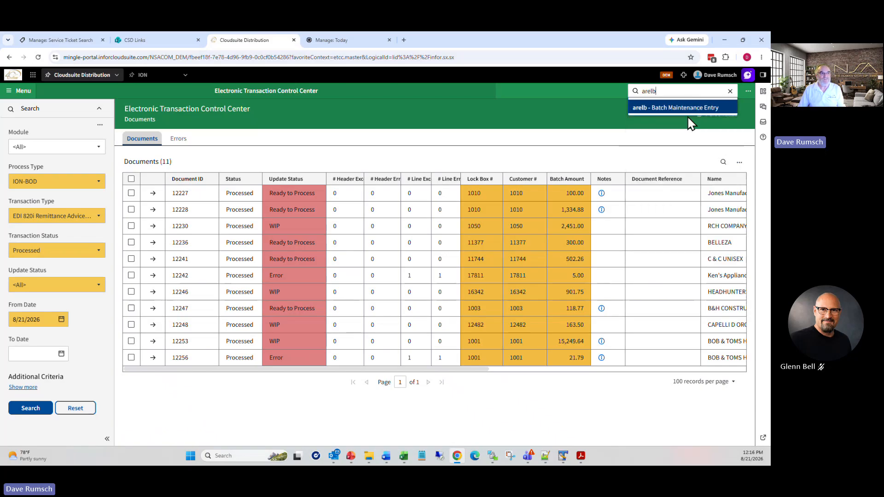
{"action": "left_click", "coordinate": [688, 111]}
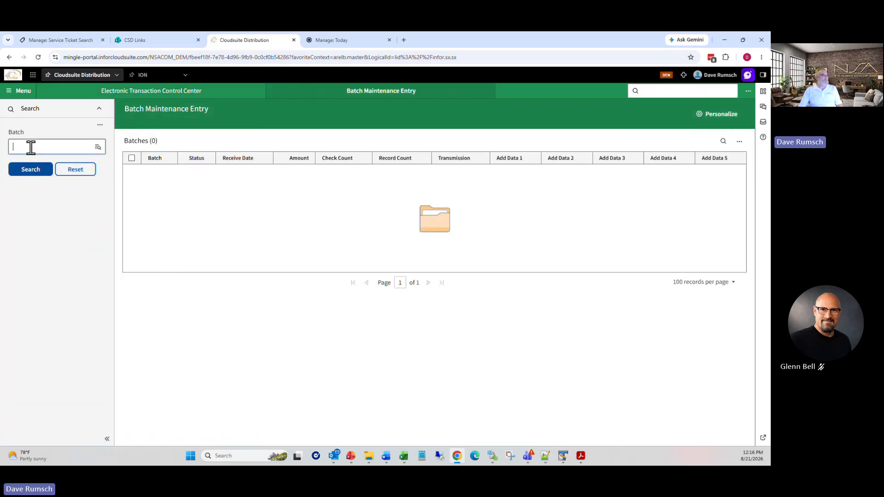
{"action": "left_click", "coordinate": [30, 170]}
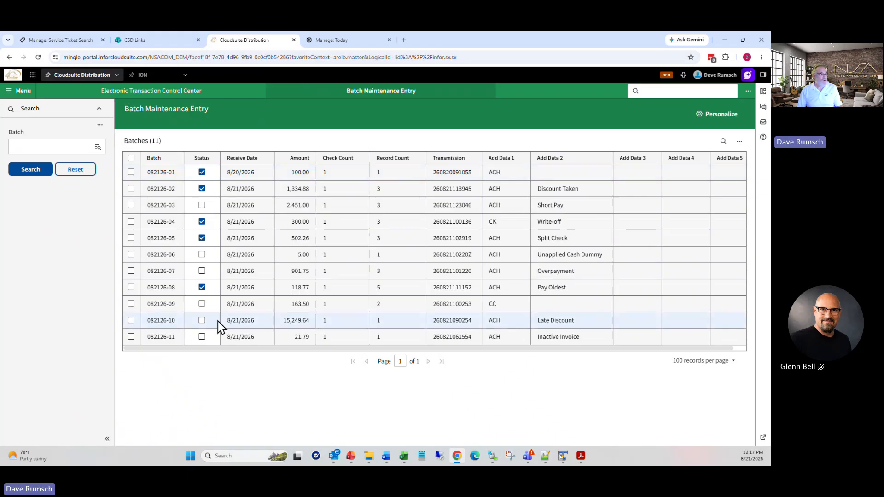
{"action": "left_click", "coordinate": [202, 239]}
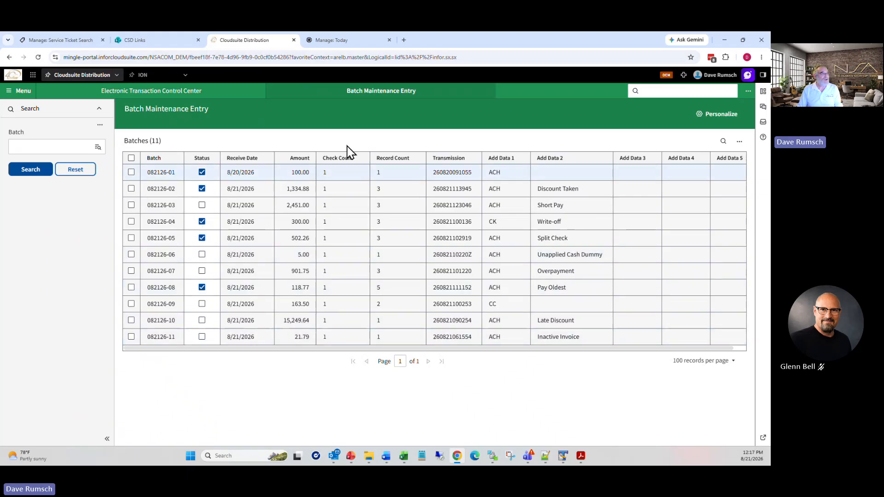
{"action": "left_click", "coordinate": [199, 92]}
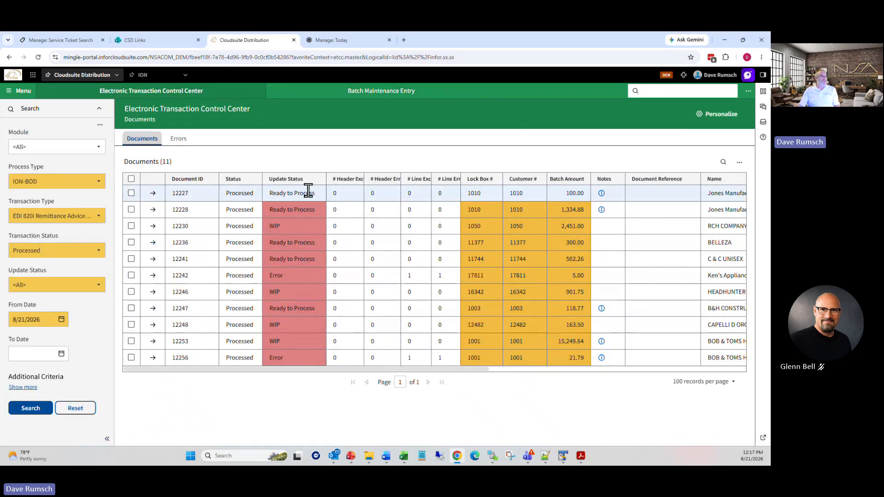
Step: Open Lock Box Entry (arele) and load batch 082126-01 from the batch lookup
{"action": "left_click", "coordinate": [653, 90]}
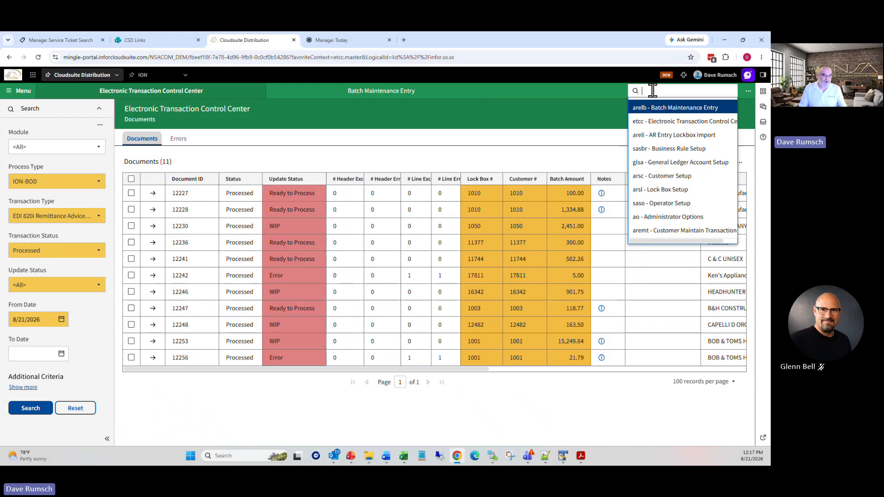
{"action": "type", "text": "arele"}
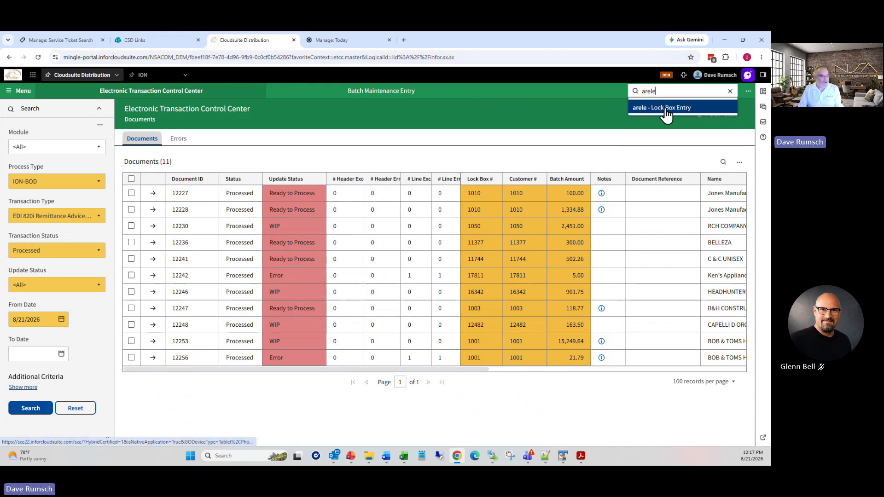
{"action": "left_click", "coordinate": [666, 108]}
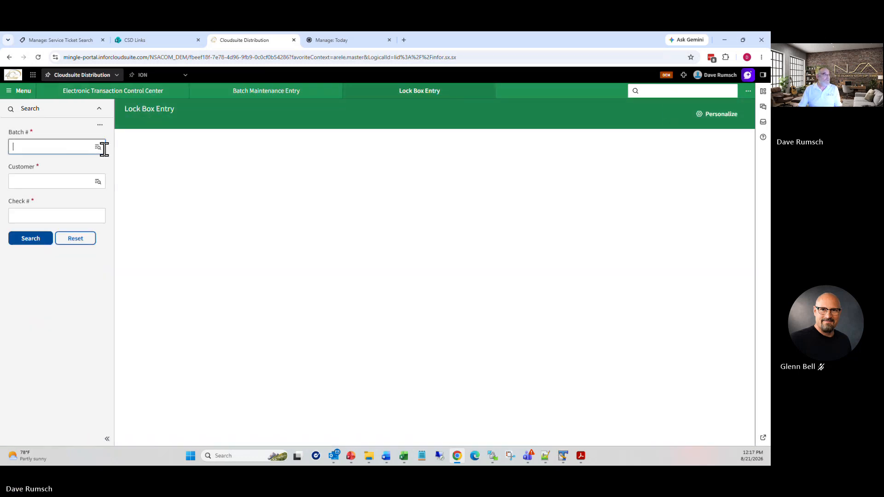
{"action": "left_click", "coordinate": [99, 147]}
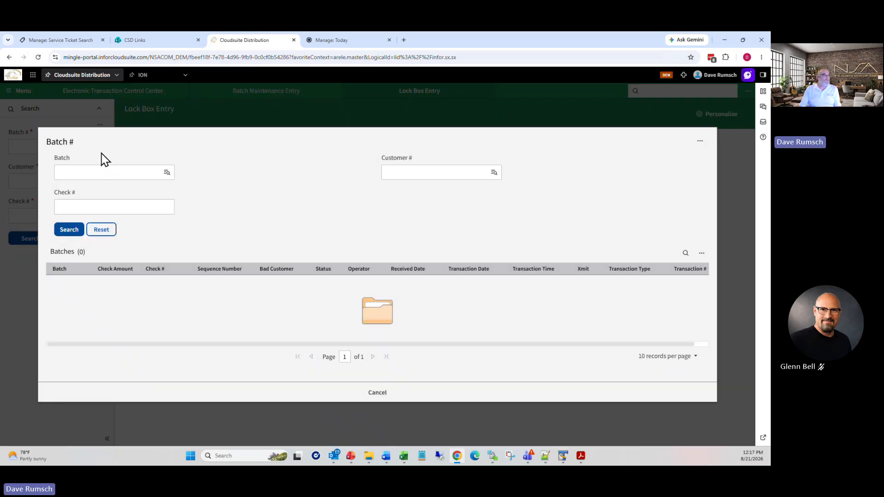
{"action": "left_click", "coordinate": [72, 232]}
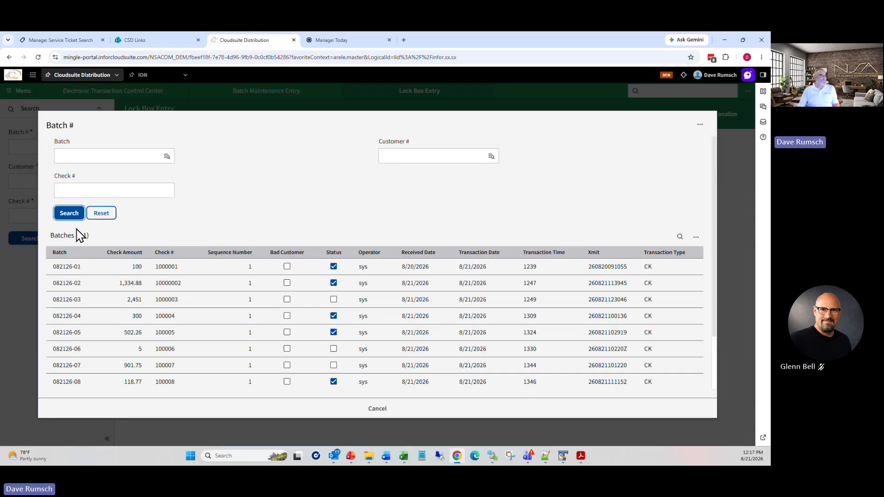
{"action": "scroll", "coordinate": [203, 351], "scroll_direction": "down", "scroll_amount": 3}
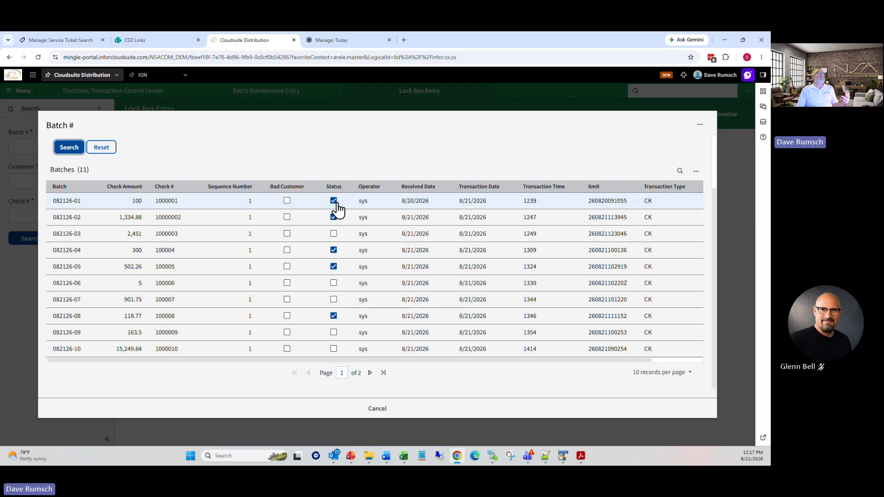
{"action": "left_click", "coordinate": [73, 205]}
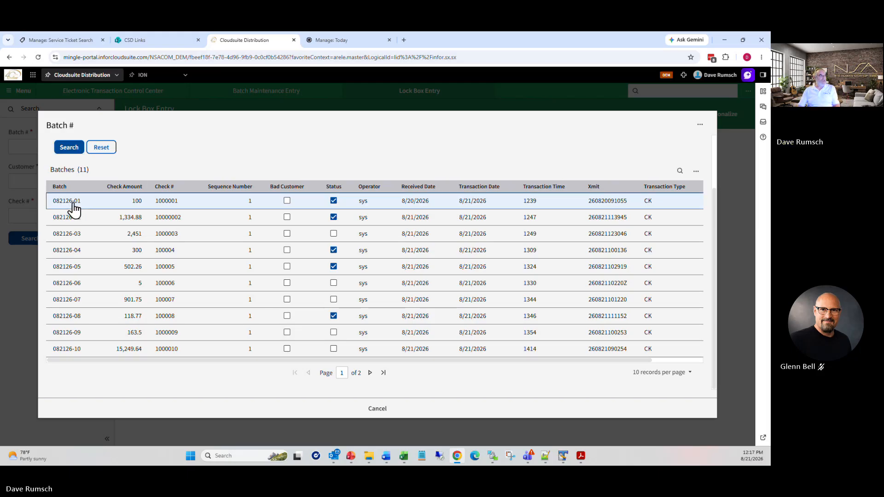
{"action": "double_click", "coordinate": [74, 208]}
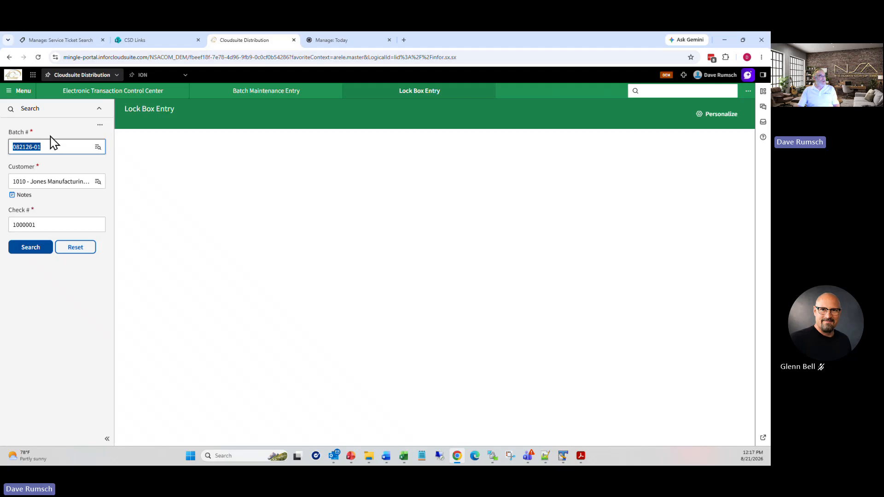
Step: Review batch 082126-01's 100.00 check paying invoice 82126 in full, then return to search
{"action": "left_click", "coordinate": [34, 249]}
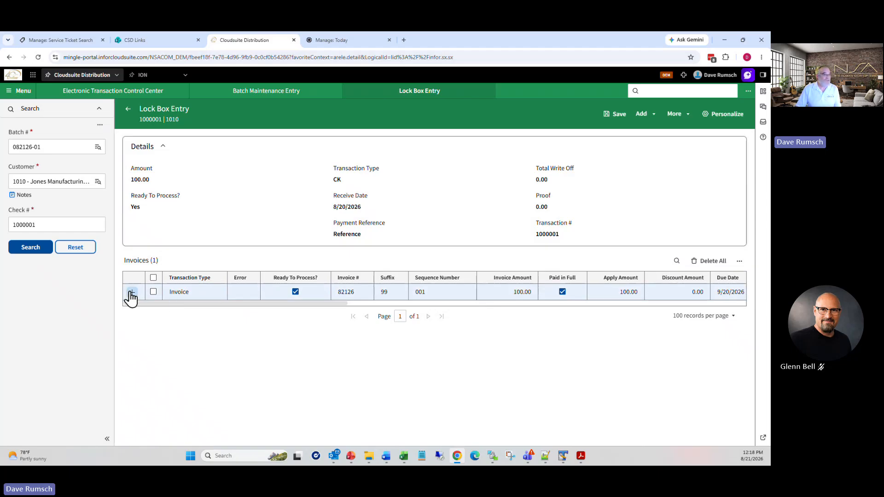
{"action": "left_click_drag", "start_coordinate": [321, 304], "coordinate": [395, 306]}
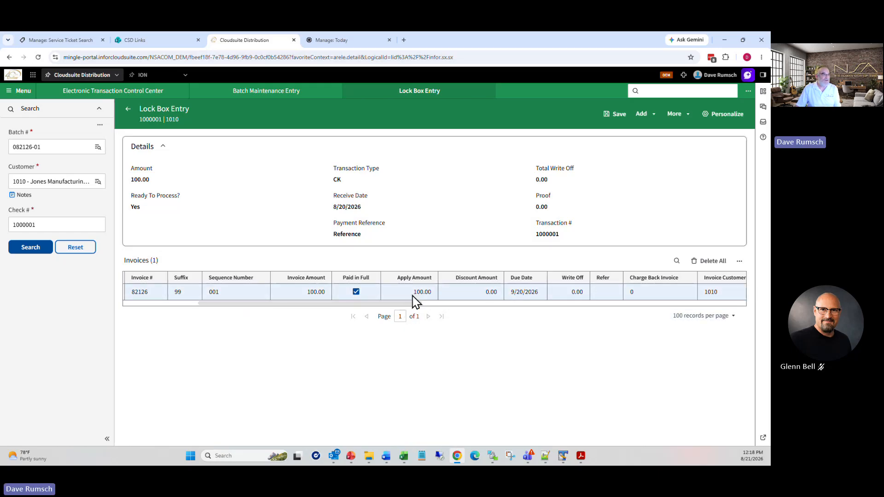
{"action": "left_click_drag", "start_coordinate": [412, 306], "coordinate": [257, 320]}
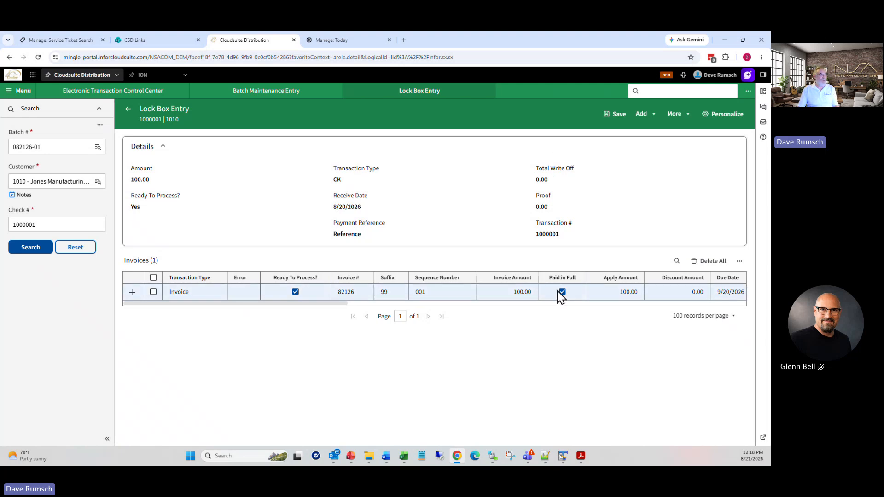
{"action": "left_click", "coordinate": [128, 114]}
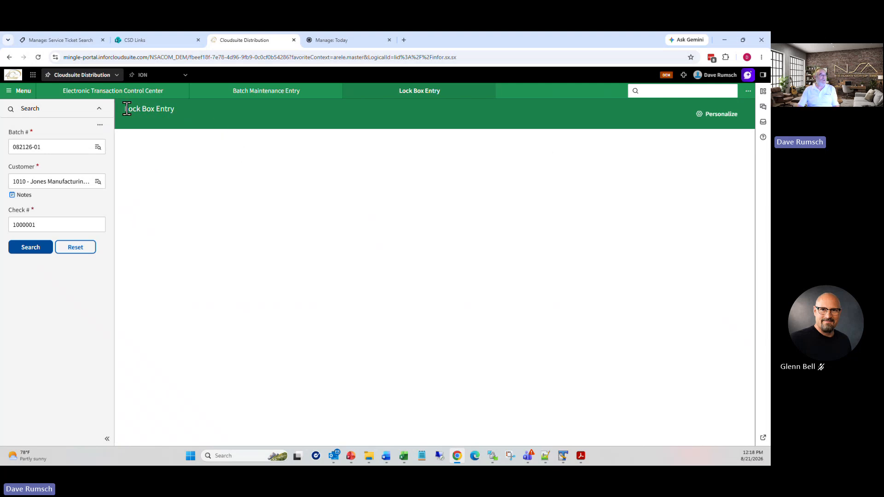
Step: Load batch 082126-02, review its 1,334.88 check and three ready invoices, then return to search
{"action": "left_click", "coordinate": [99, 146]}
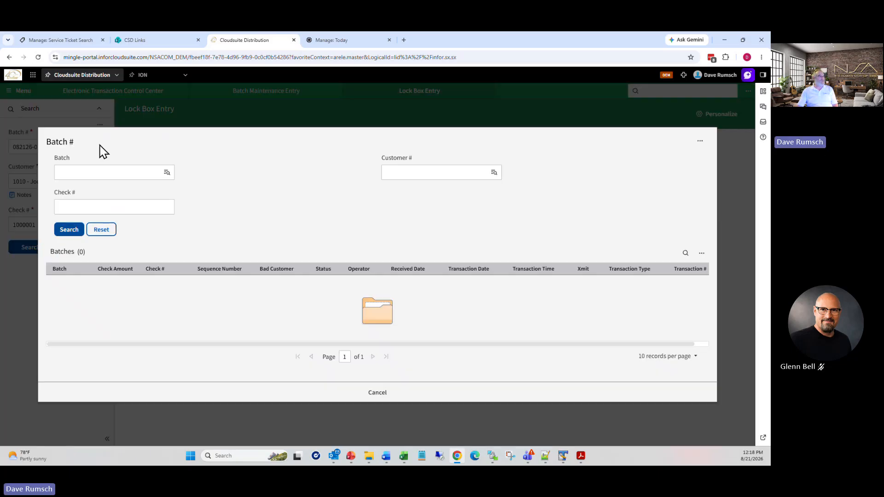
{"action": "left_click", "coordinate": [69, 229]}
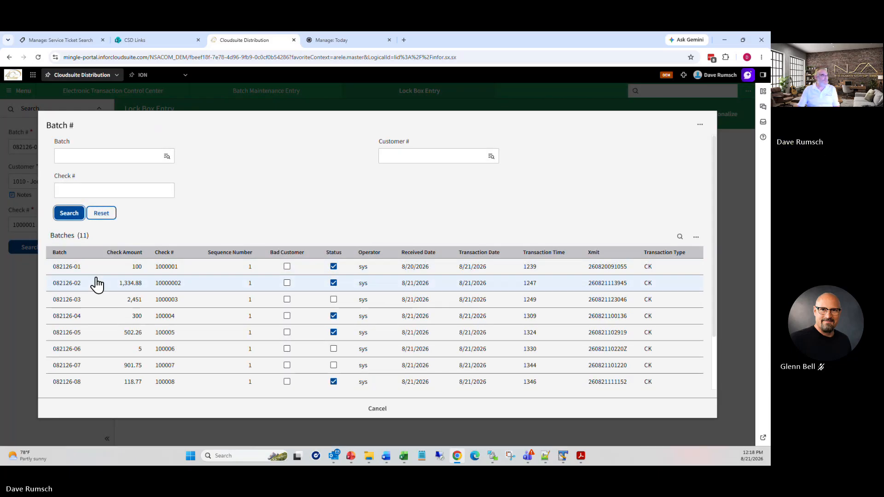
{"action": "left_click", "coordinate": [95, 286]}
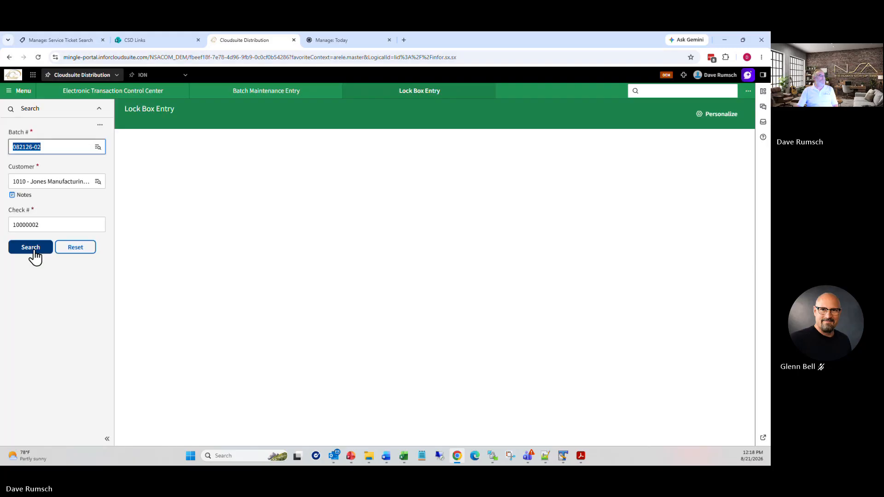
{"action": "left_click", "coordinate": [38, 249]}
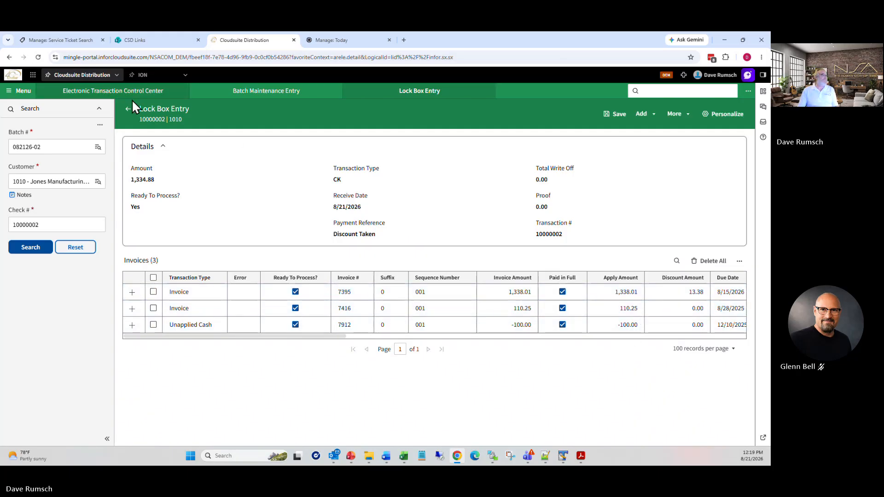
{"action": "left_click", "coordinate": [127, 112]}
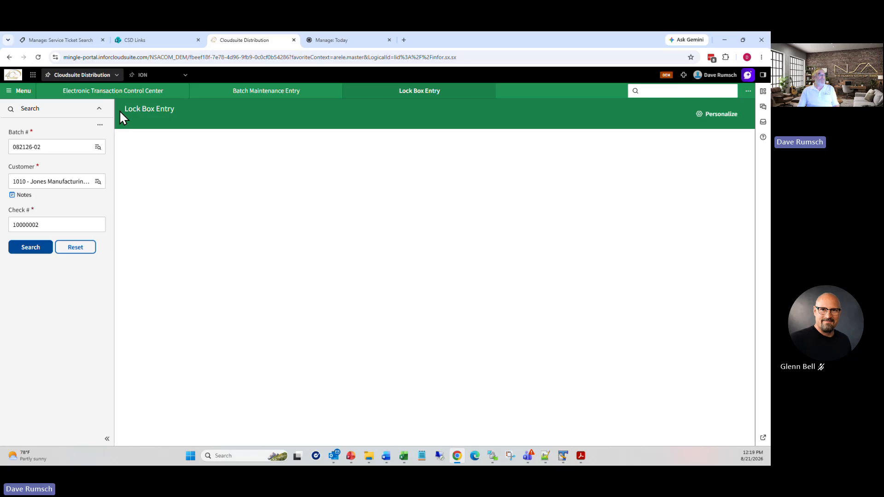
Step: In batch 082126-03, mark invoice 3922 (1,900.00) ready to process and save
{"action": "left_click", "coordinate": [98, 148]}
{"action": "left_click", "coordinate": [69, 230]}
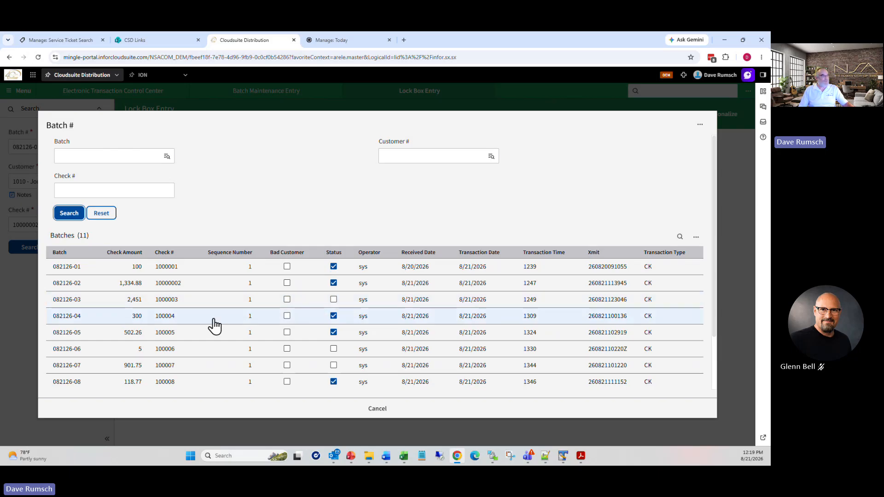
{"action": "left_click", "coordinate": [84, 302]}
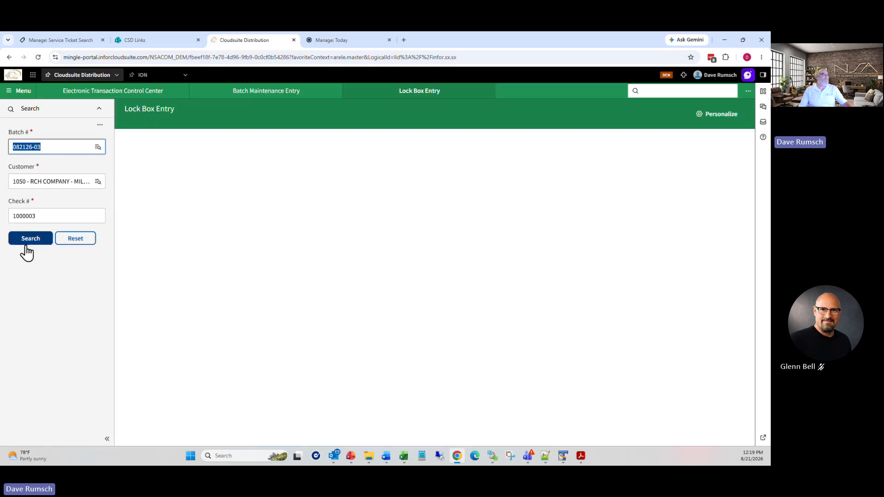
{"action": "left_click", "coordinate": [29, 240]}
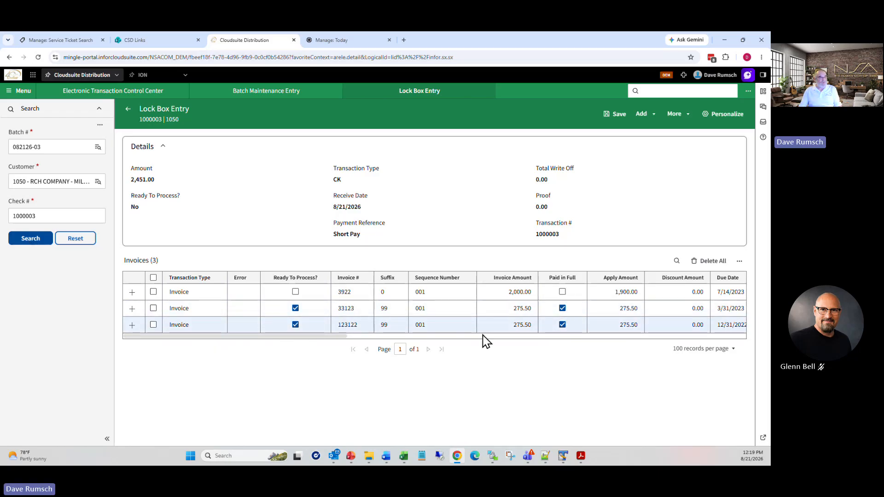
{"action": "left_click_drag", "start_coordinate": [344, 338], "coordinate": [399, 336]}
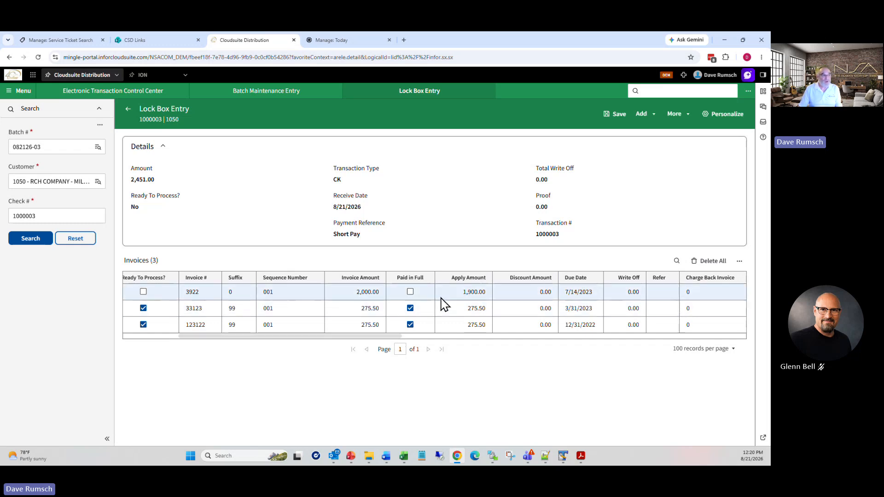
{"action": "left_click_drag", "start_coordinate": [347, 337], "coordinate": [292, 337]}
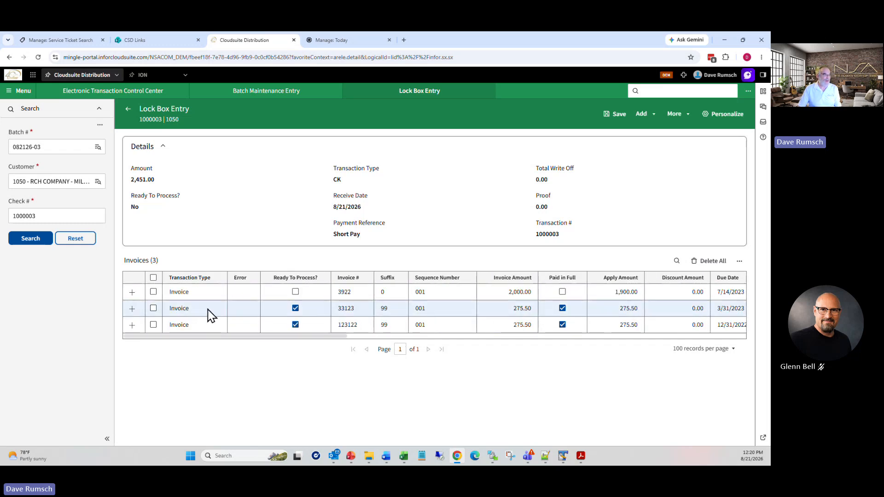
{"action": "left_click", "coordinate": [133, 292]}
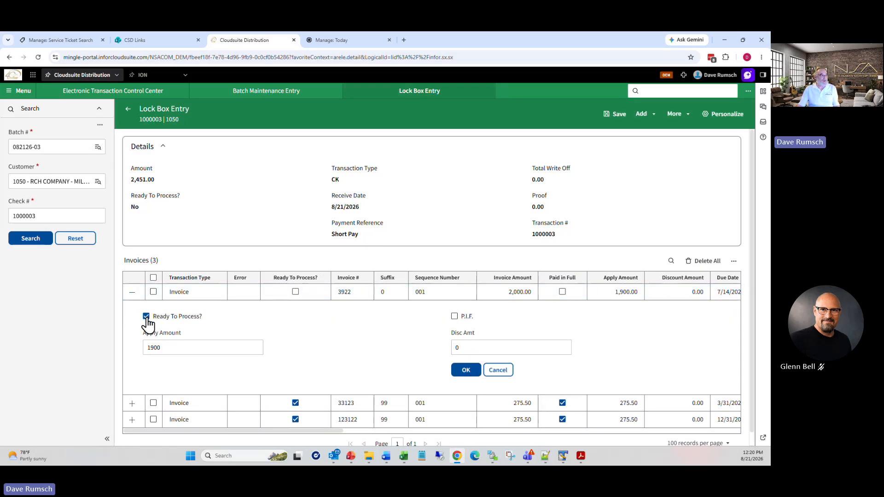
{"action": "left_click", "coordinate": [467, 371]}
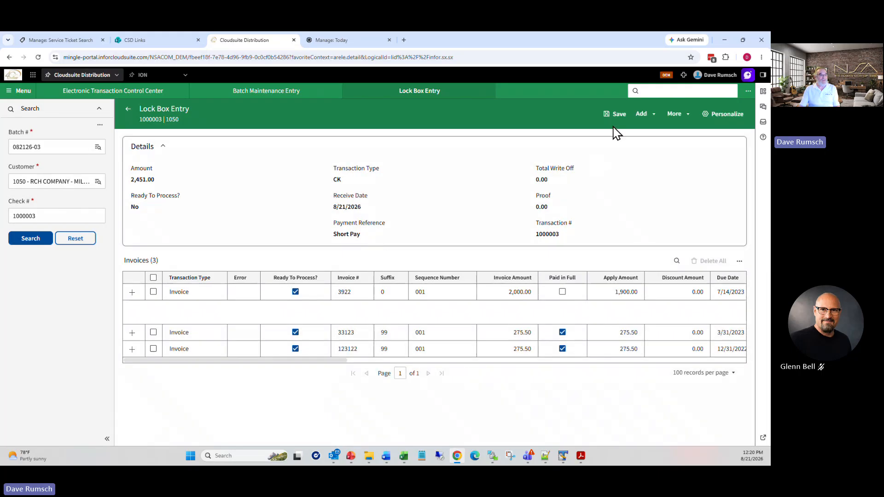
{"action": "left_click", "coordinate": [620, 114]}
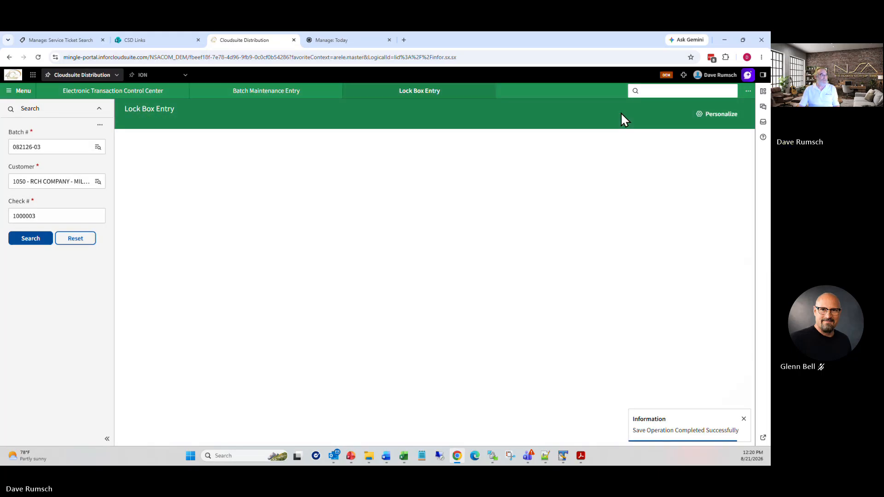
Step: Enter batch 082126-04 from the Batch # lookup
{"action": "left_click", "coordinate": [97, 147]}
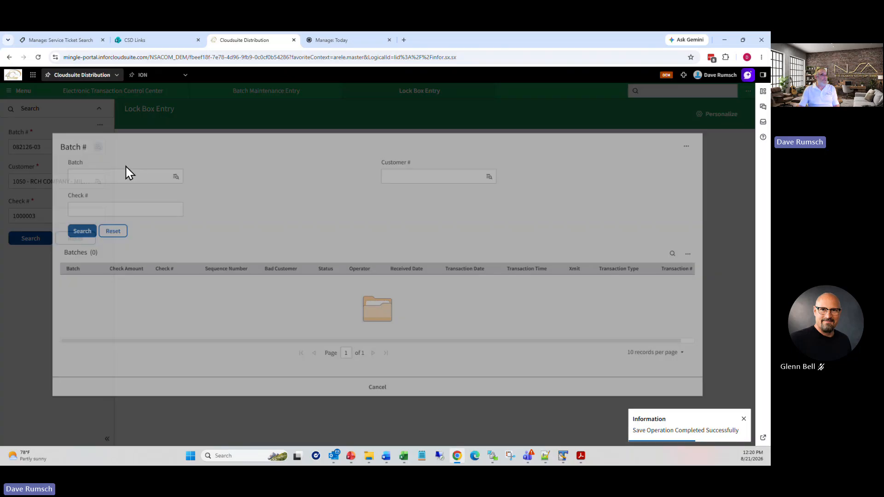
{"action": "left_click", "coordinate": [66, 230]}
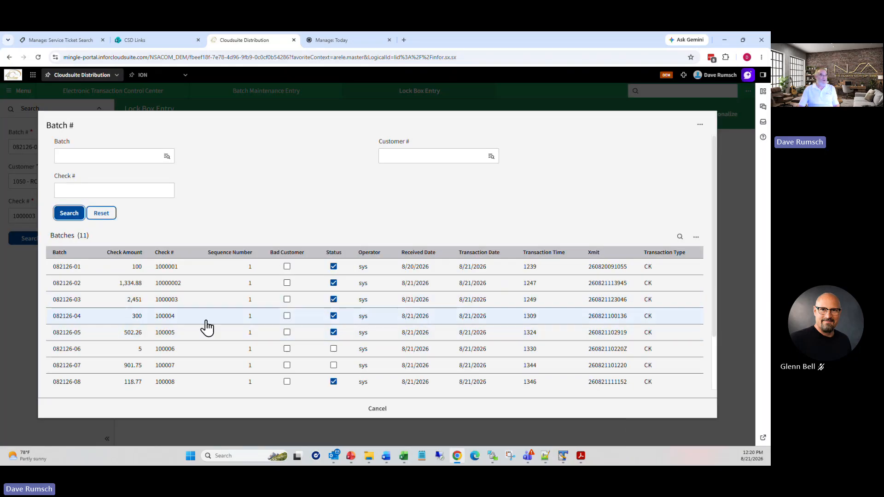
{"action": "left_click", "coordinate": [76, 317]}
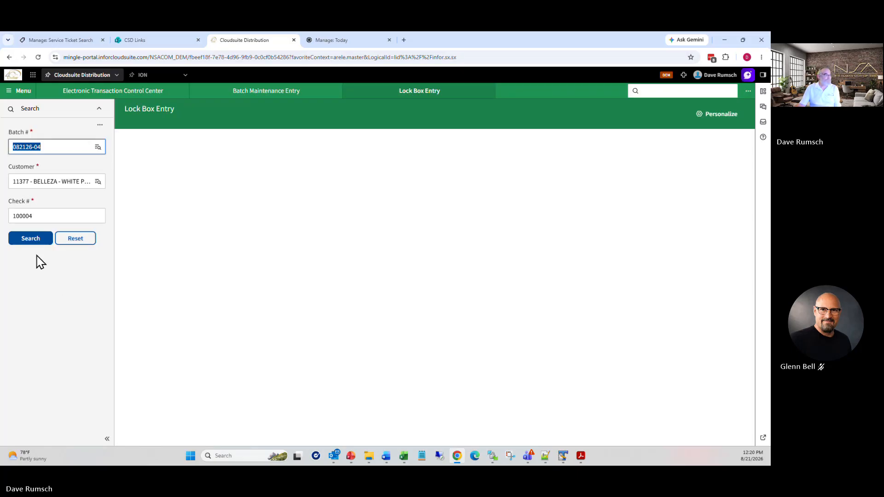
Step: Load batch 082126-04 and review check 100004's invoices 572, 577 and 578, noting 572's 8.38 write-off
{"action": "left_click", "coordinate": [32, 241]}
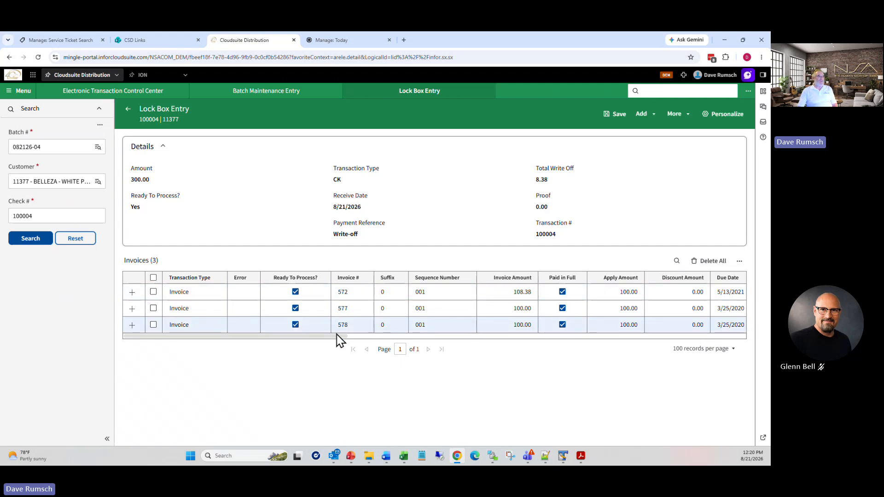
{"action": "left_click_drag", "start_coordinate": [338, 332], "coordinate": [451, 341]}
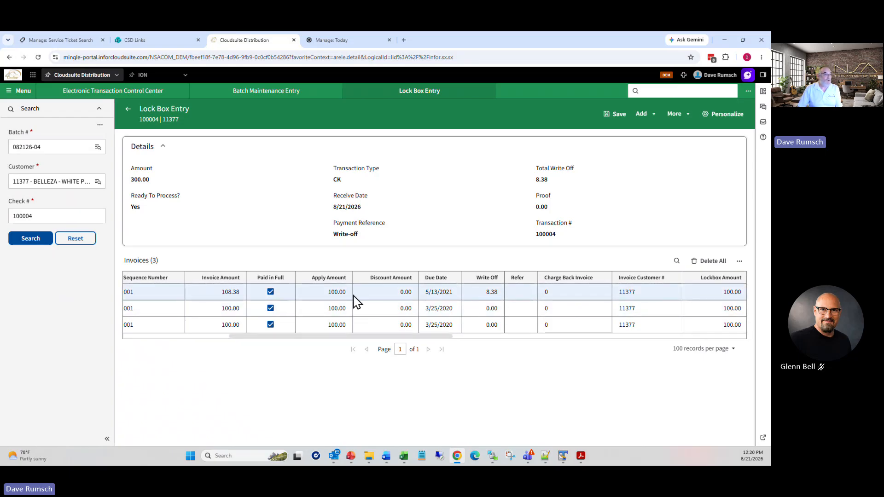
{"action": "left_click_drag", "start_coordinate": [412, 338], "coordinate": [359, 336]}
{"action": "left_click", "coordinate": [207, 293]}
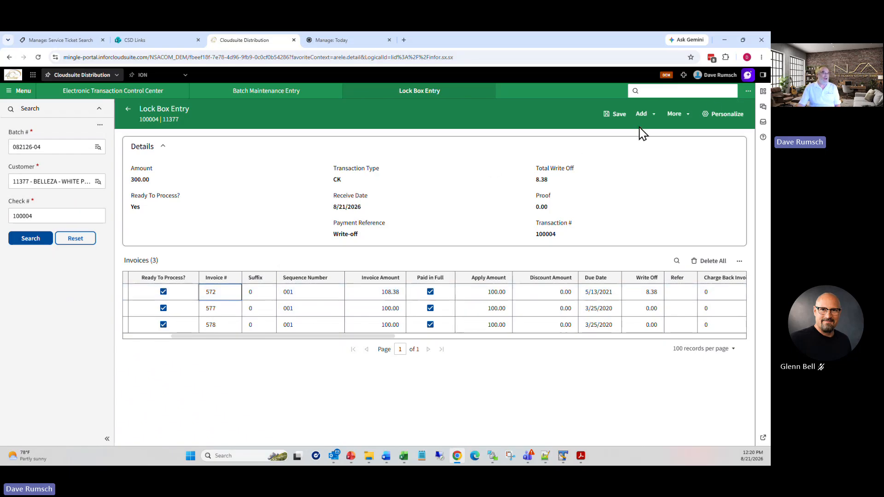
{"action": "left_click", "coordinate": [691, 90]}
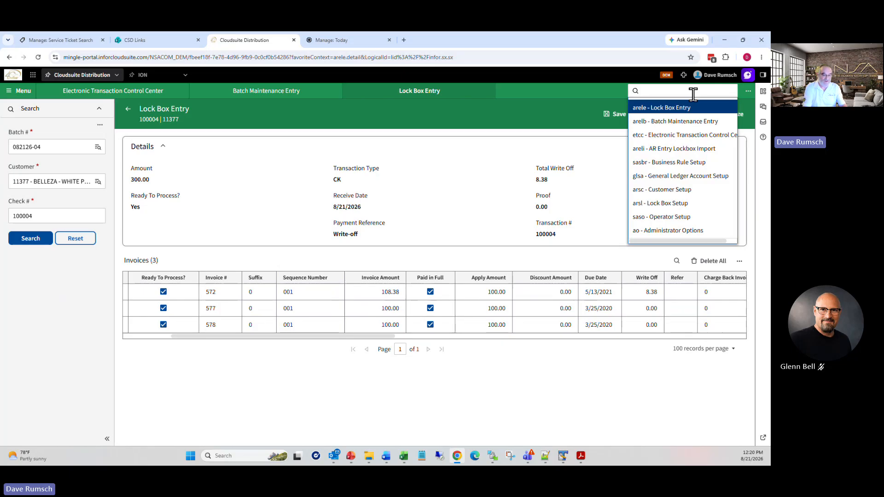
{"action": "type", "text": "aric"}
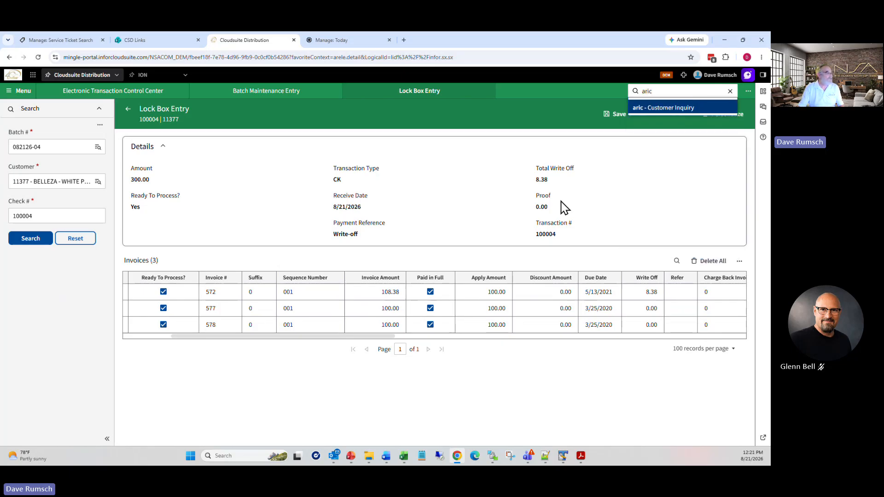
{"action": "key", "text": "Return"}
{"action": "type", "text": "11"}
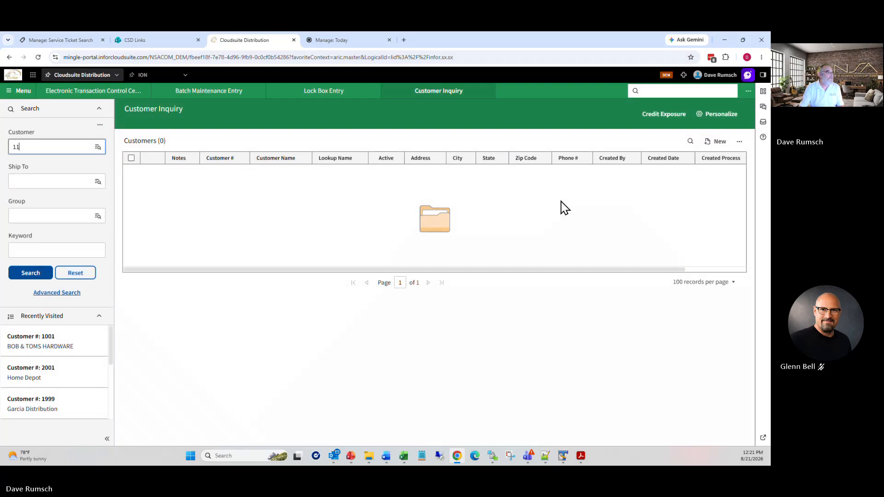
{"action": "type", "text": "377"}
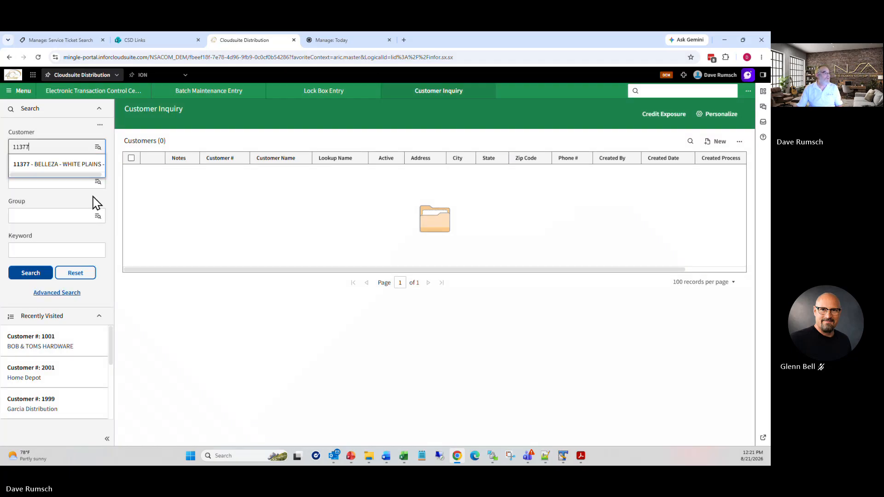
{"action": "left_click", "coordinate": [83, 165]}
{"action": "left_click", "coordinate": [31, 272]}
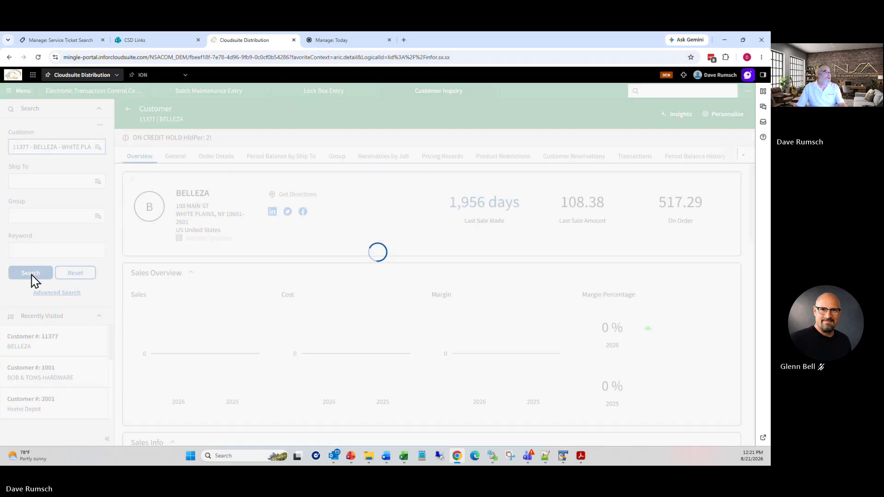
{"action": "left_click", "coordinate": [636, 158]}
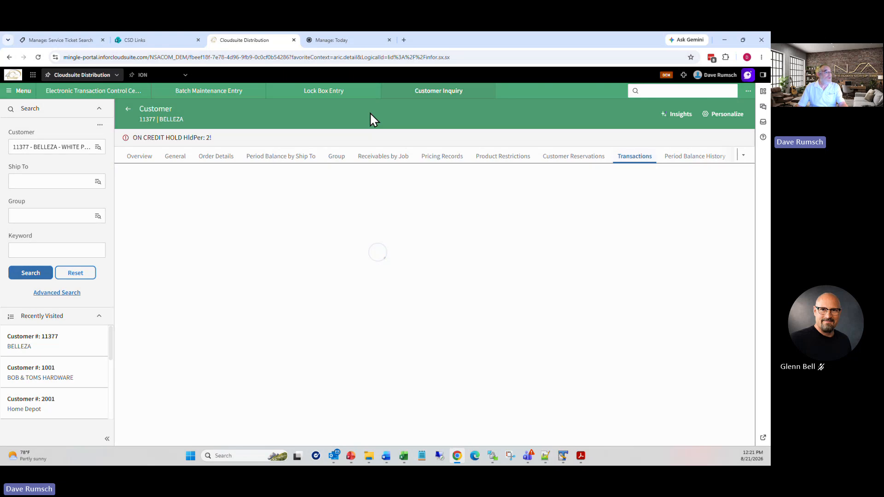
{"action": "left_click", "coordinate": [328, 95]}
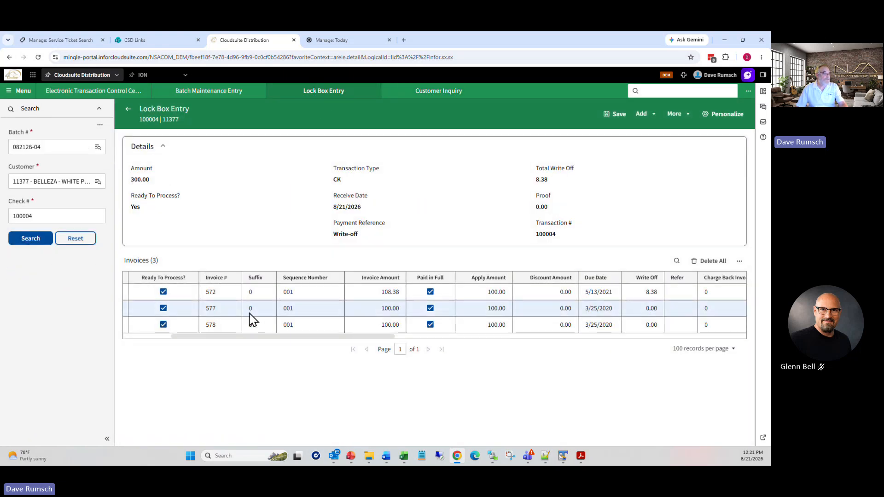
{"action": "left_click", "coordinate": [426, 95]}
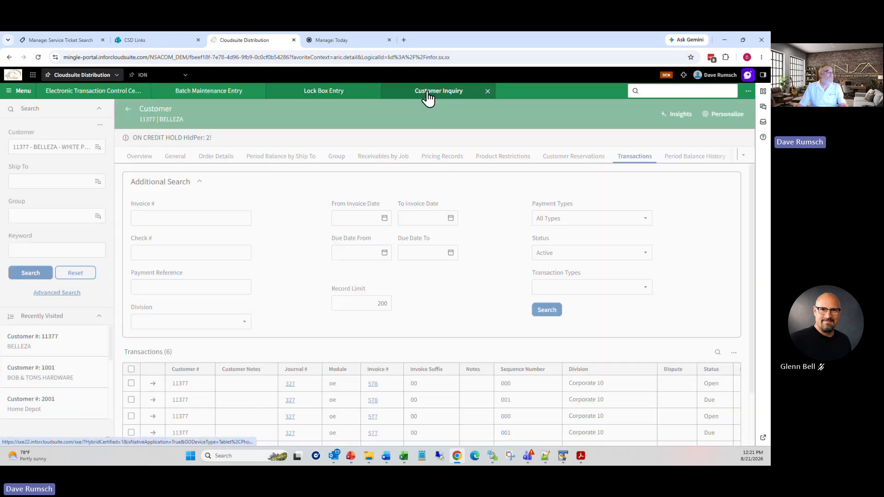
Step: Search the customer's transactions for invoice 572, review both 108.38 entries, and return to Lock Box Entry
{"action": "left_click", "coordinate": [199, 216]}
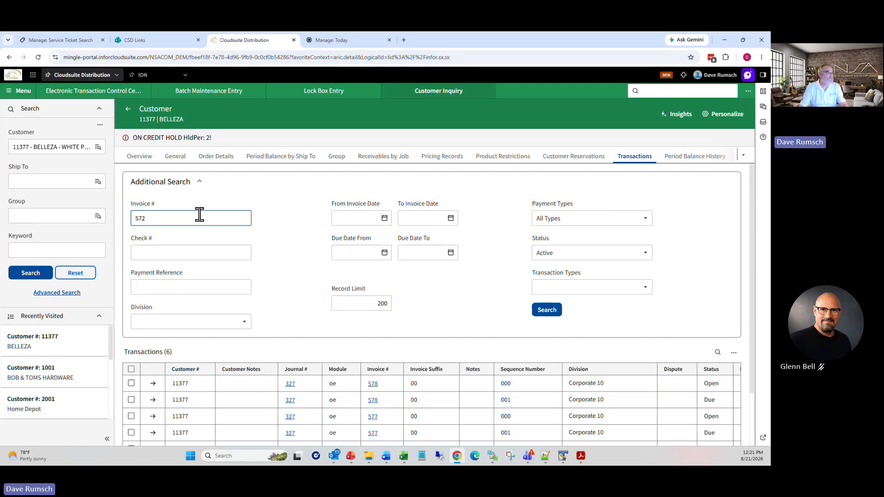
{"action": "type", "text": "572"}
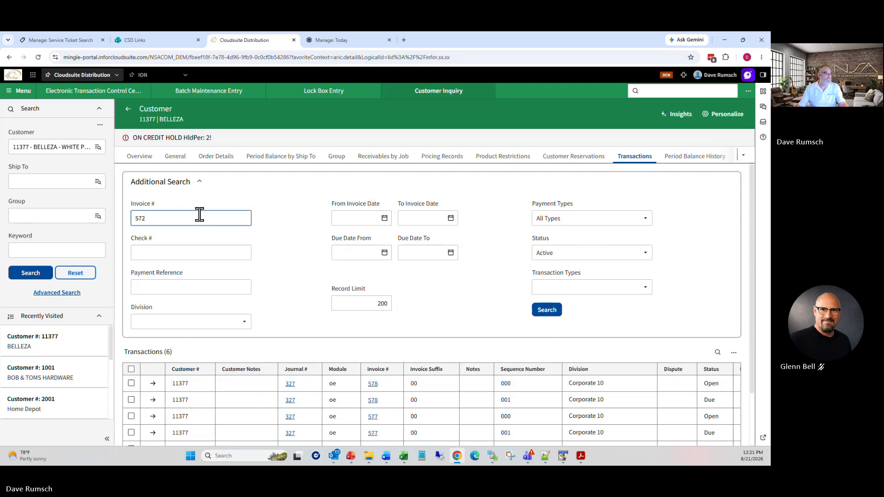
{"action": "left_click", "coordinate": [548, 310]}
{"action": "left_click_drag", "start_coordinate": [340, 411], "coordinate": [566, 412]}
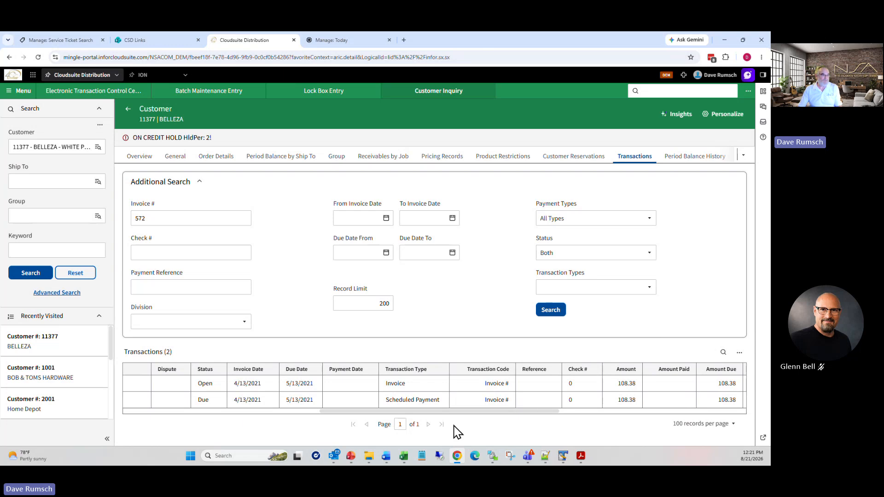
{"action": "left_click_drag", "start_coordinate": [479, 411], "coordinate": [248, 416]}
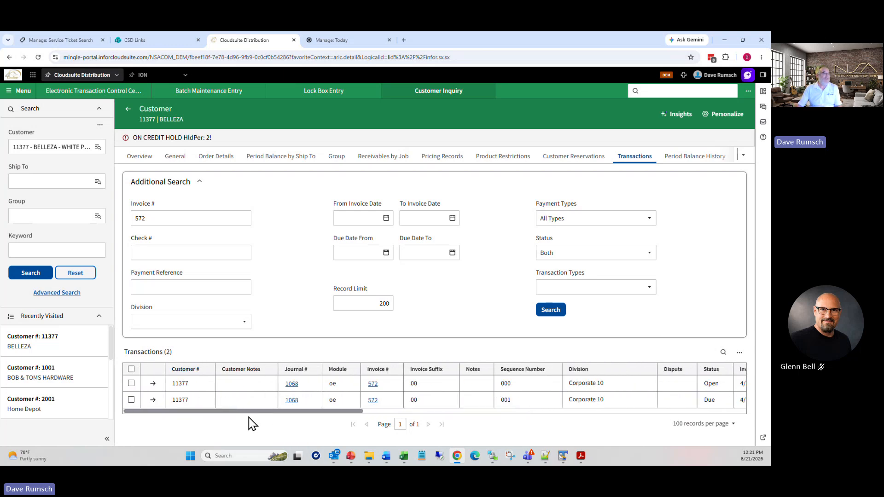
{"action": "left_click", "coordinate": [128, 110]}
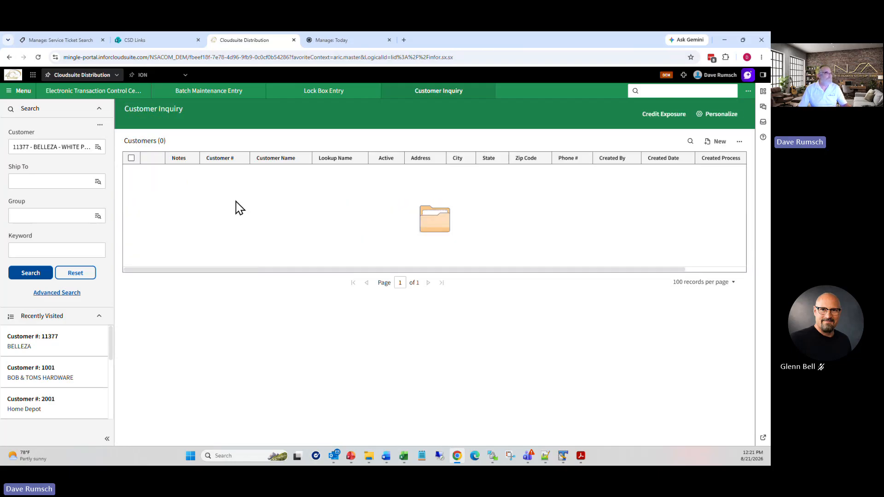
{"action": "left_click", "coordinate": [323, 92]}
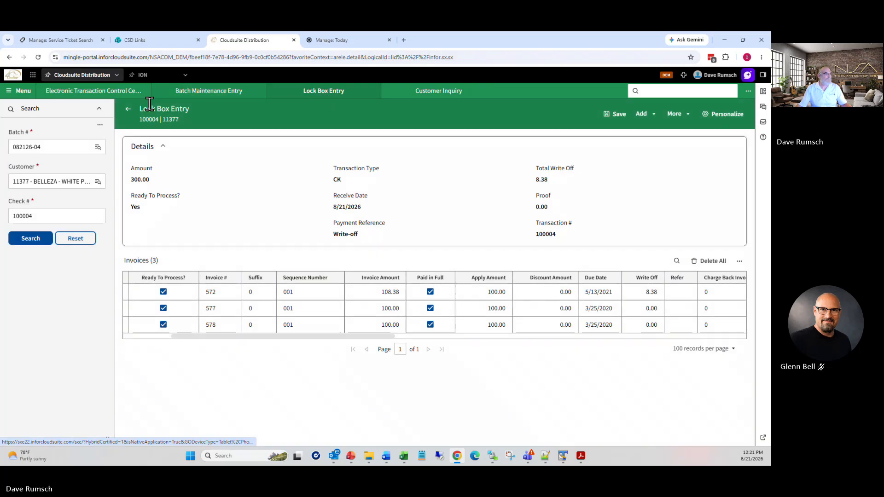
Step: Load batch 082126-05 and review its 502.26 check paying invoices 682, 2914 and 20402, then close it
{"action": "left_click", "coordinate": [128, 109]}
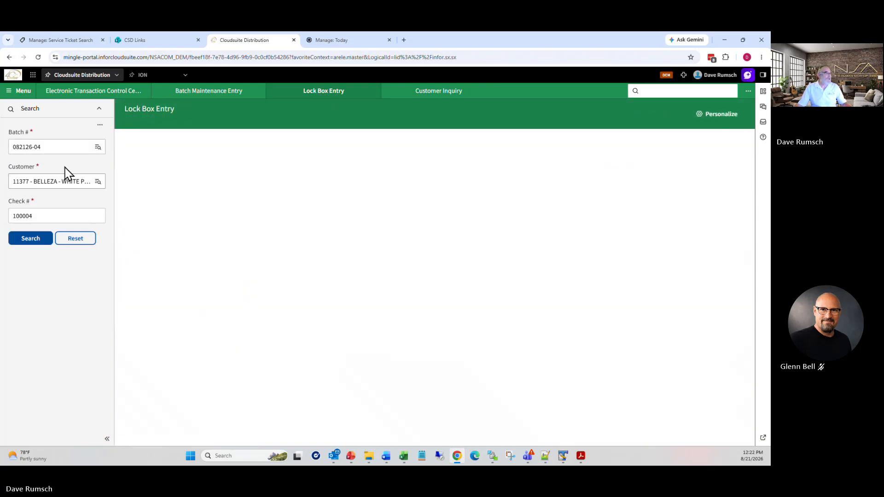
{"action": "left_click", "coordinate": [98, 148]}
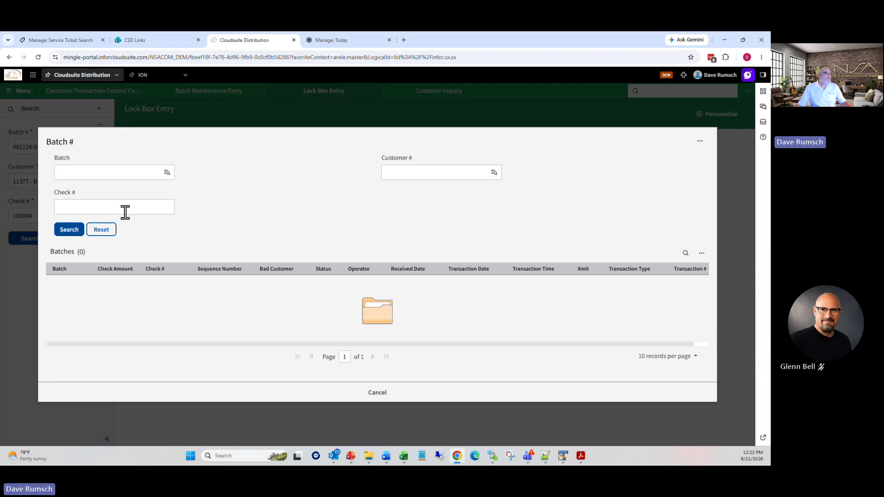
{"action": "left_click", "coordinate": [67, 230]}
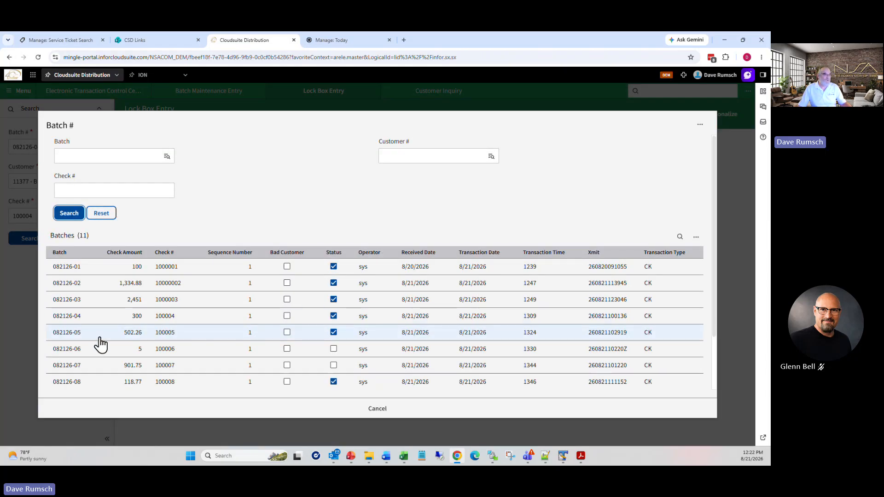
{"action": "left_click", "coordinate": [71, 333]}
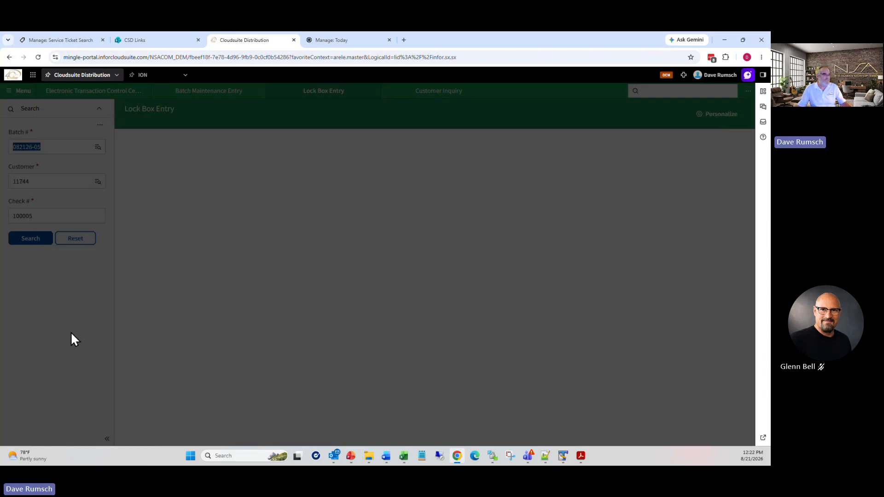
{"action": "left_click", "coordinate": [40, 242]}
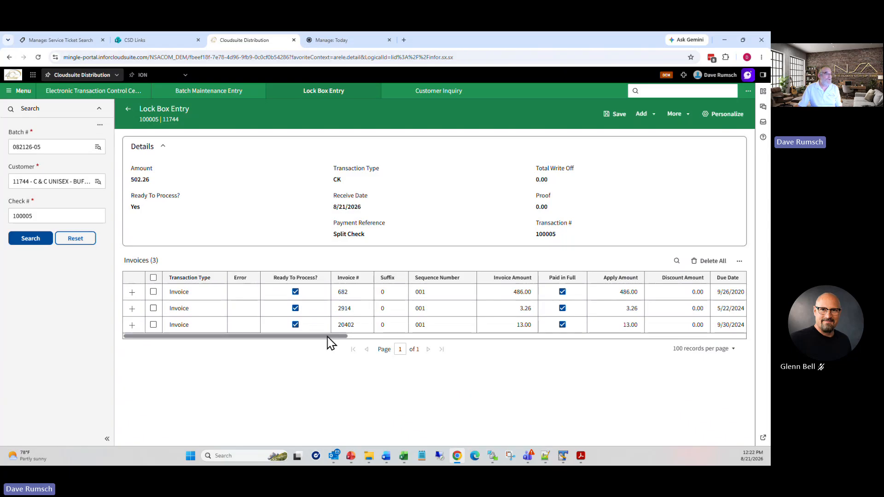
{"action": "left_click_drag", "start_coordinate": [329, 339], "coordinate": [471, 336]}
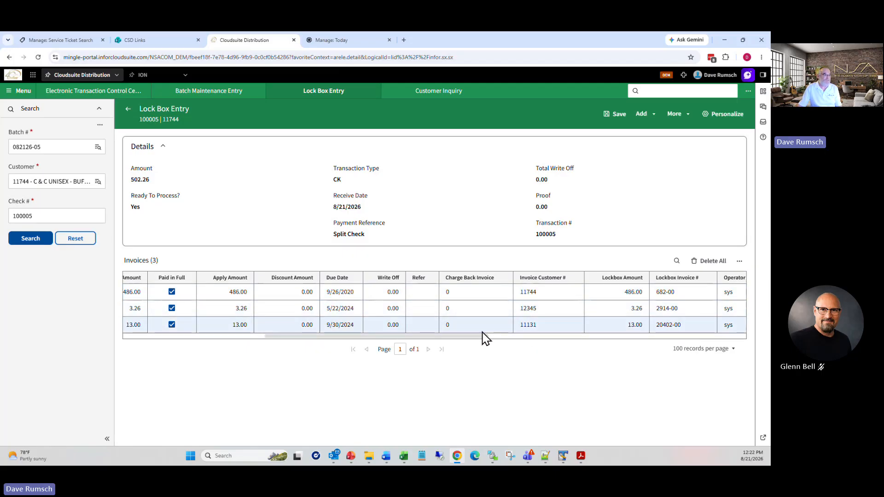
{"action": "left_click_drag", "start_coordinate": [486, 341], "coordinate": [322, 332]}
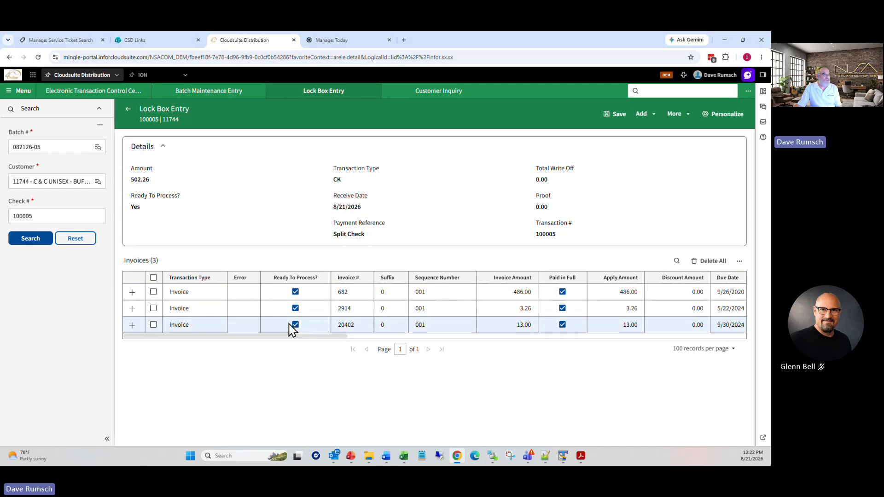
{"action": "left_click", "coordinate": [127, 109]}
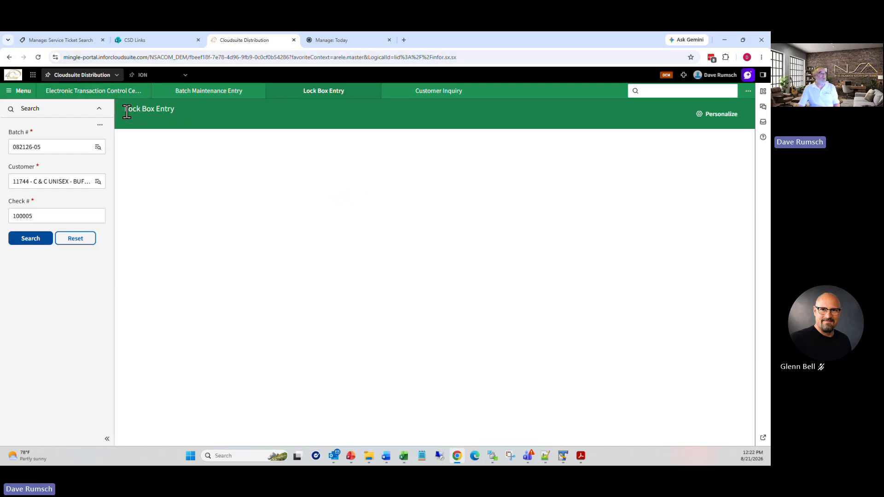
Step: Load batch 082126-06 and inspect its 5.00 check's payment reference and invoice 2862 line
{"action": "left_click", "coordinate": [98, 147]}
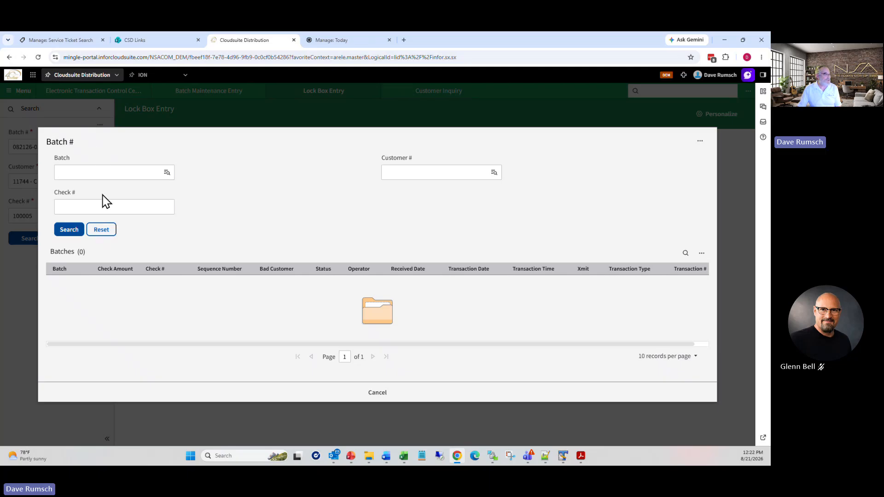
{"action": "left_click", "coordinate": [79, 231]}
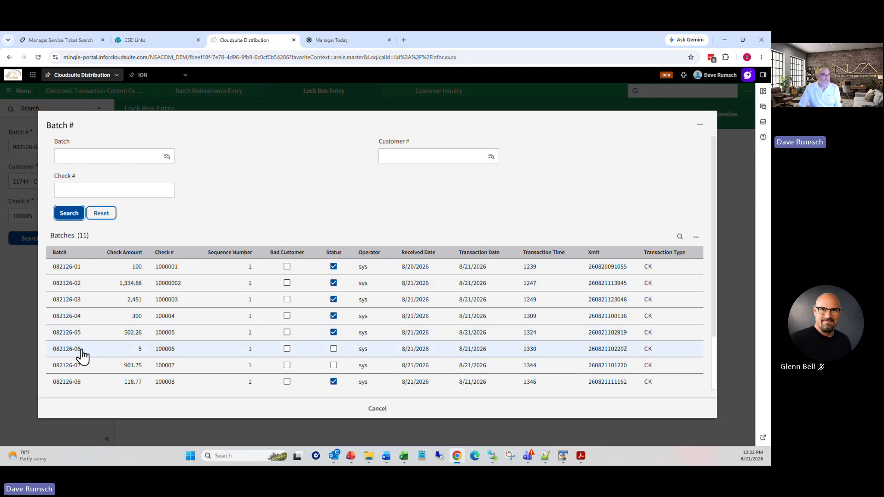
{"action": "left_click", "coordinate": [81, 351]}
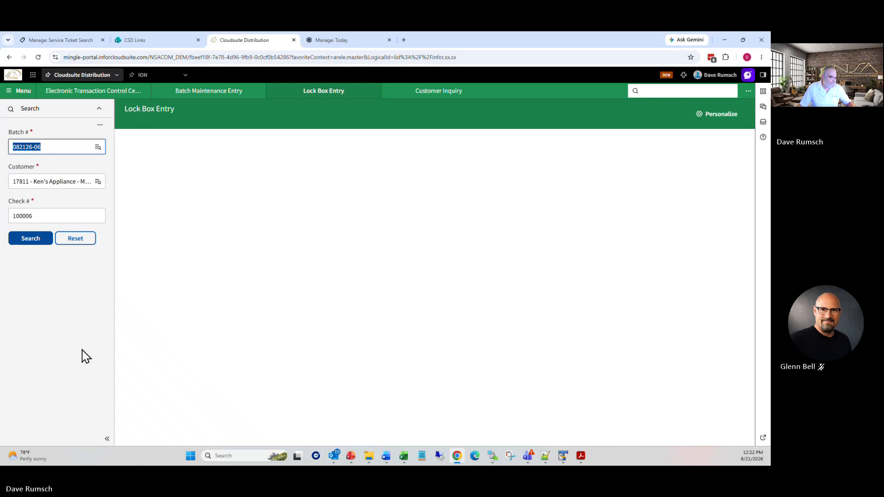
{"action": "left_click", "coordinate": [28, 242]}
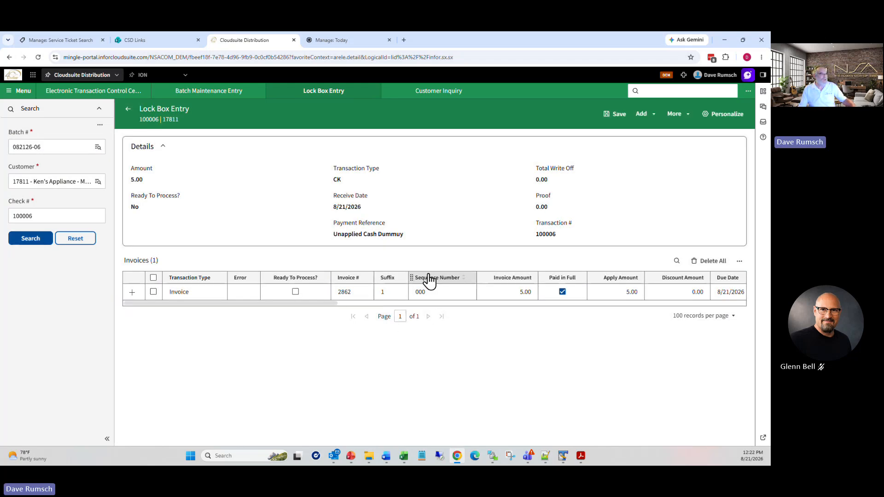
{"action": "left_click_drag", "start_coordinate": [330, 238], "coordinate": [395, 236]}
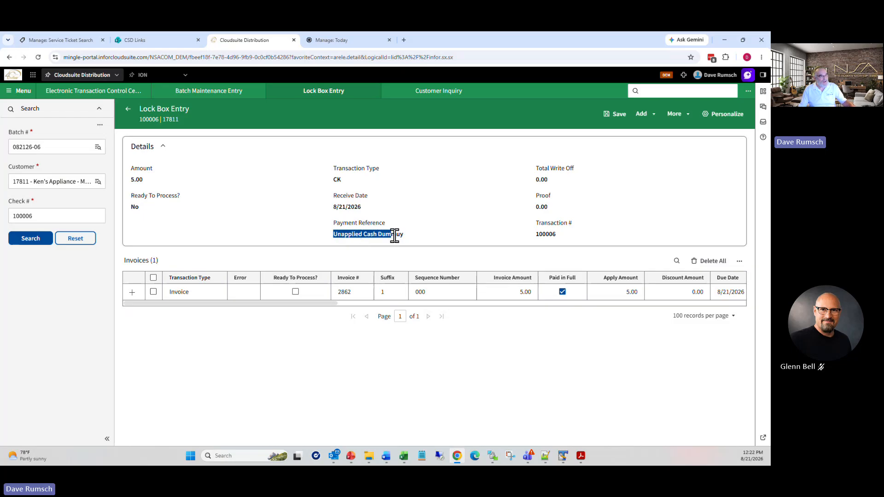
{"action": "left_click", "coordinate": [405, 235]}
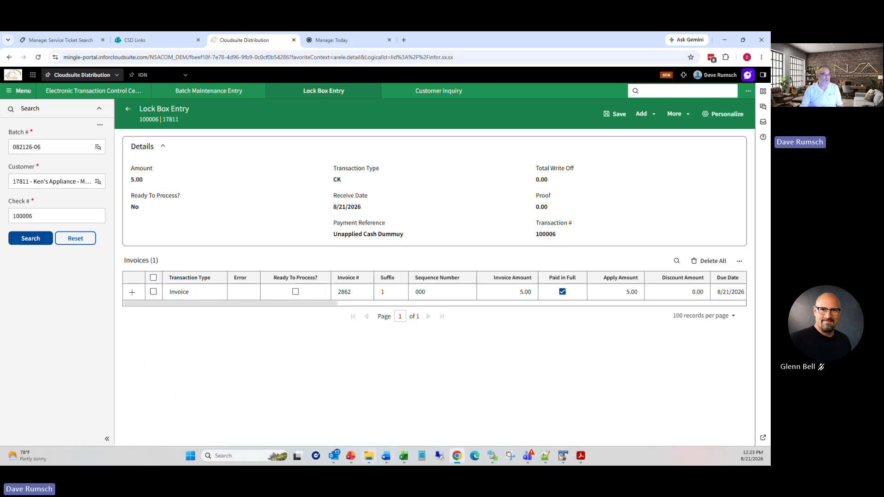
Step: Open Order Inquiry (oeio) and look up order 2862-00 for invoice 2862
{"action": "left_click", "coordinate": [662, 90]}
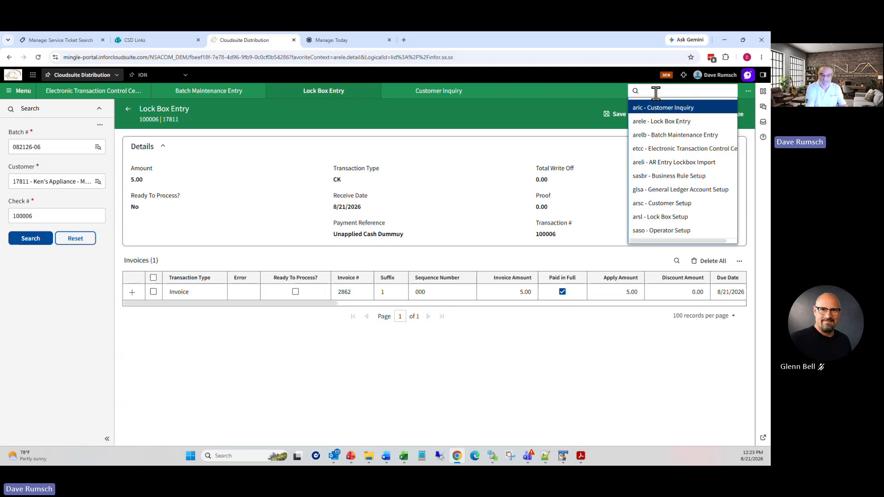
{"action": "type", "text": "ar"}
{"action": "type", "text": "oeio"}
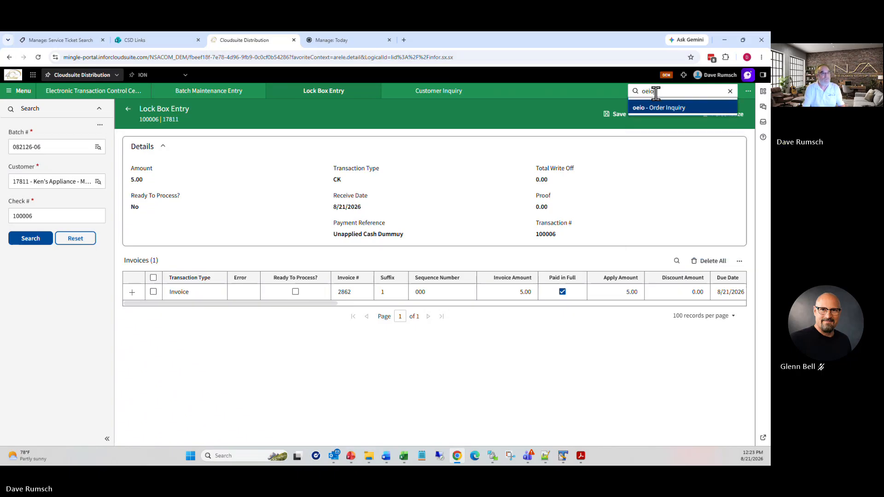
{"action": "key", "text": "Return"}
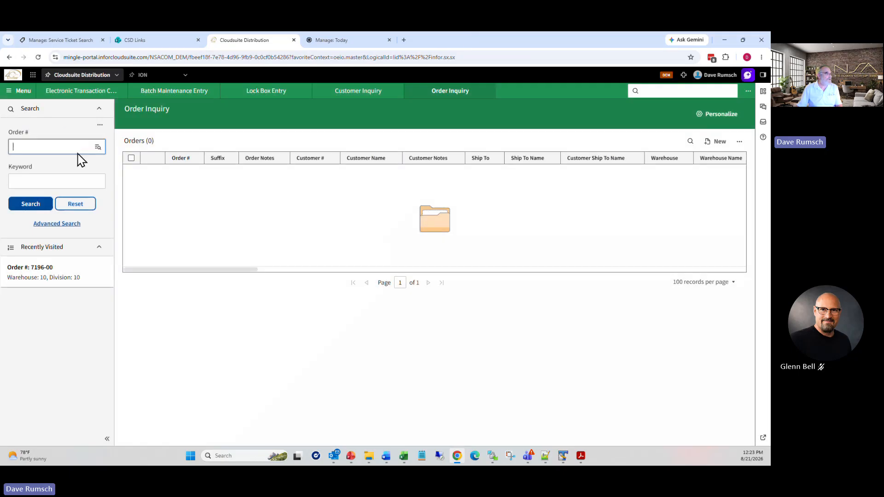
{"action": "left_click", "coordinate": [56, 146]}
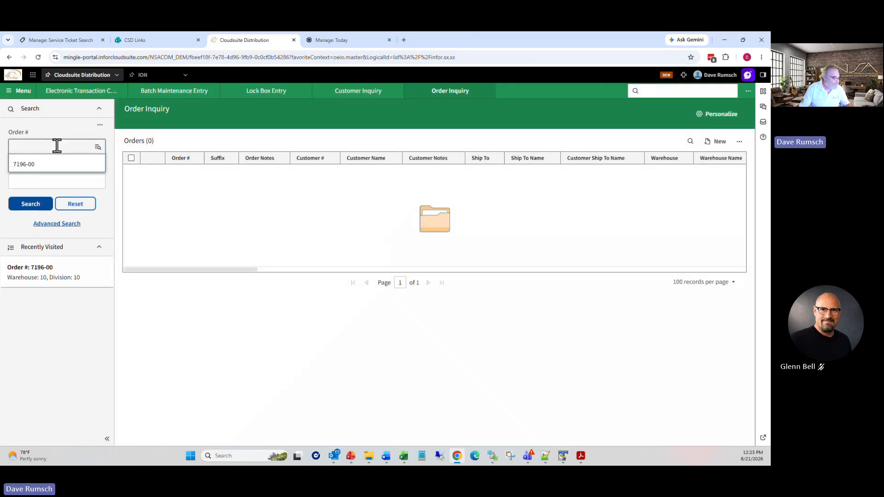
{"action": "type", "text": "2862"}
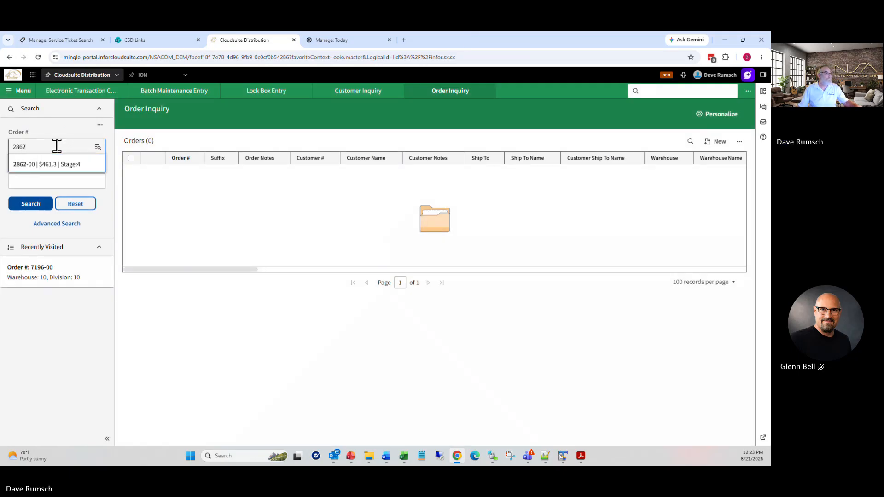
{"action": "left_click", "coordinate": [60, 165]}
{"action": "left_click", "coordinate": [33, 206]}
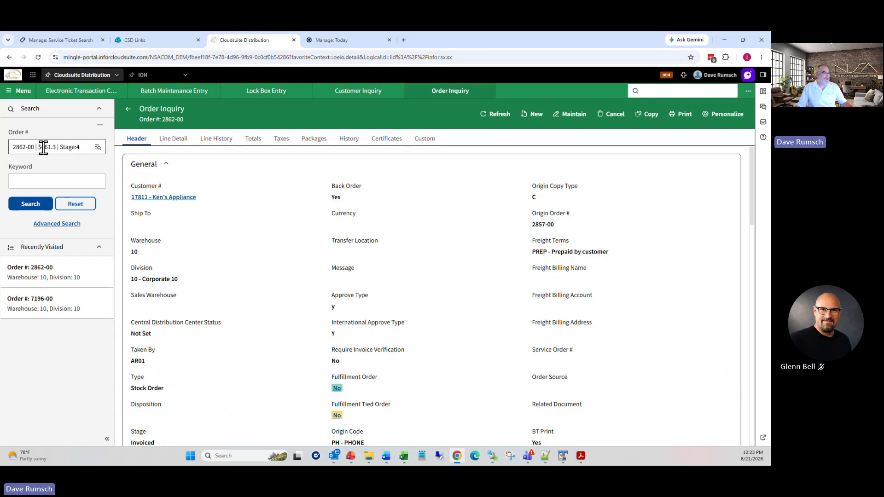
Step: In Customer Inquiry, open customer 17811 Ken's Appliance and list all invoice 2862 transactions
{"action": "left_click", "coordinate": [367, 91]}
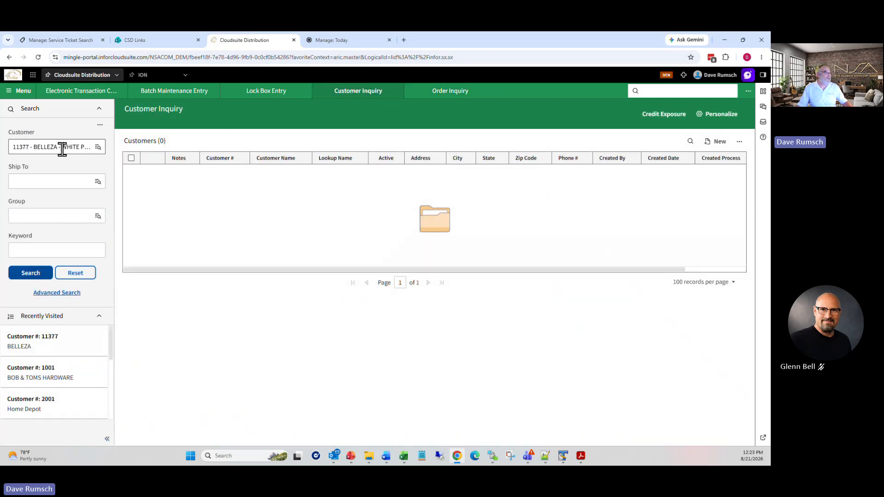
{"action": "left_click", "coordinate": [43, 147]}
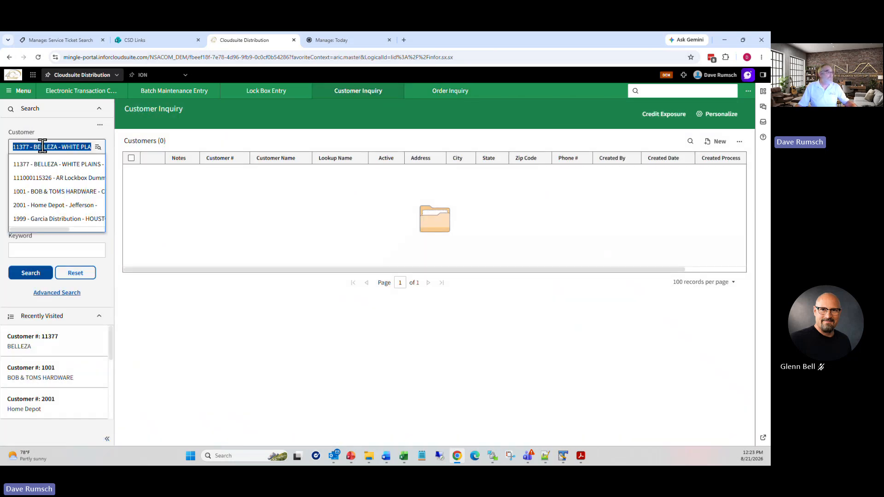
{"action": "type", "text": "1"}
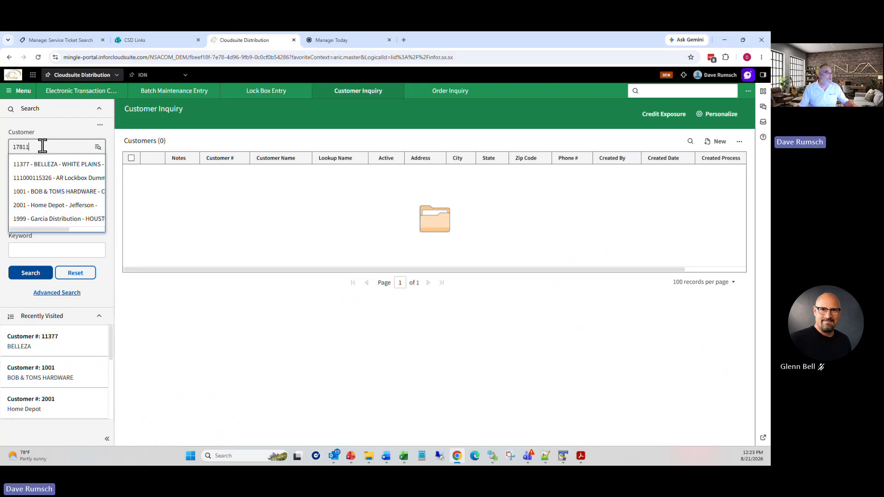
{"action": "type", "text": "7811"}
{"action": "left_click", "coordinate": [43, 165]}
{"action": "left_click", "coordinate": [30, 273]}
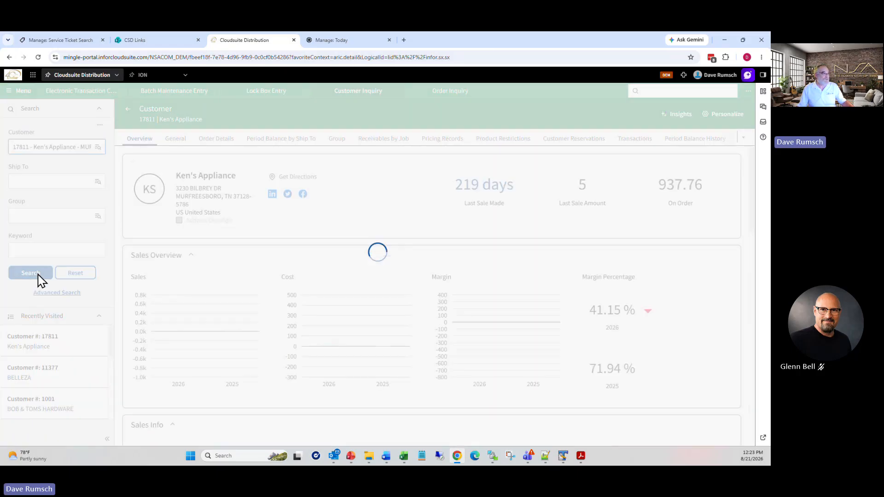
{"action": "left_click", "coordinate": [38, 275]}
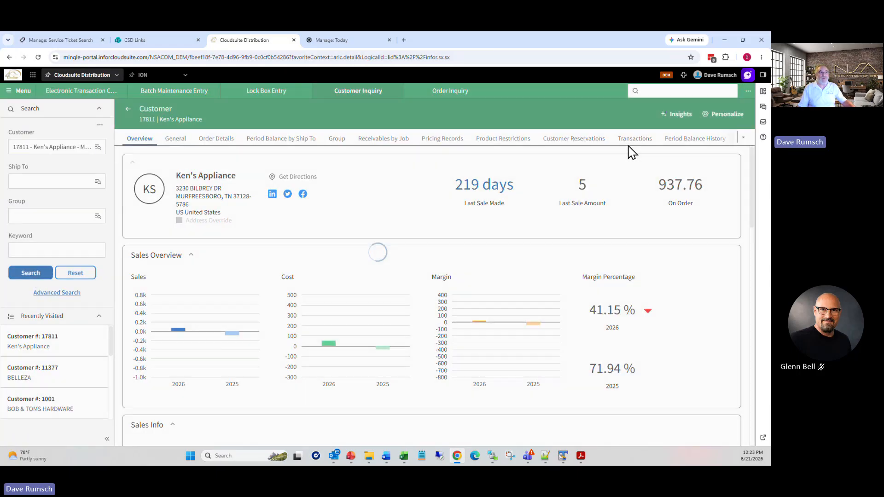
{"action": "left_click", "coordinate": [634, 144]}
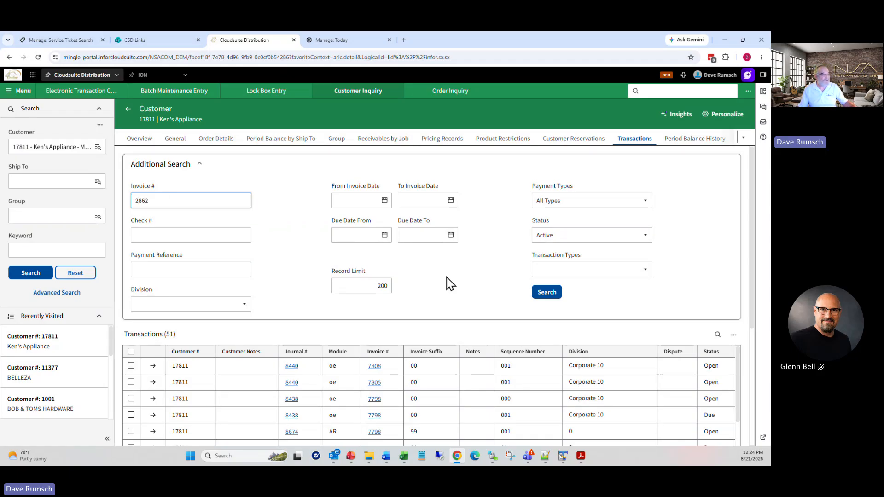
{"action": "left_click", "coordinate": [546, 292]}
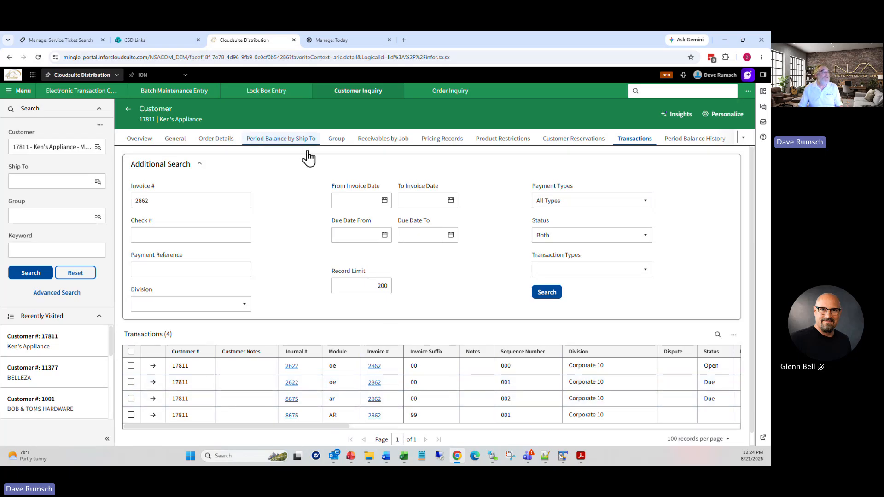
Step: Return to Lock Box Entry for check 100006 and mark the invoice 2862 line
{"action": "left_click", "coordinate": [265, 92]}
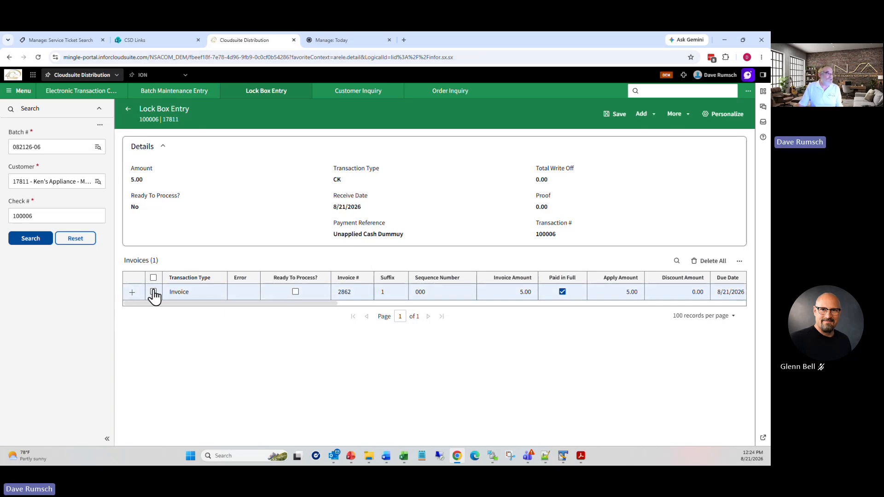
{"action": "left_click", "coordinate": [154, 292]}
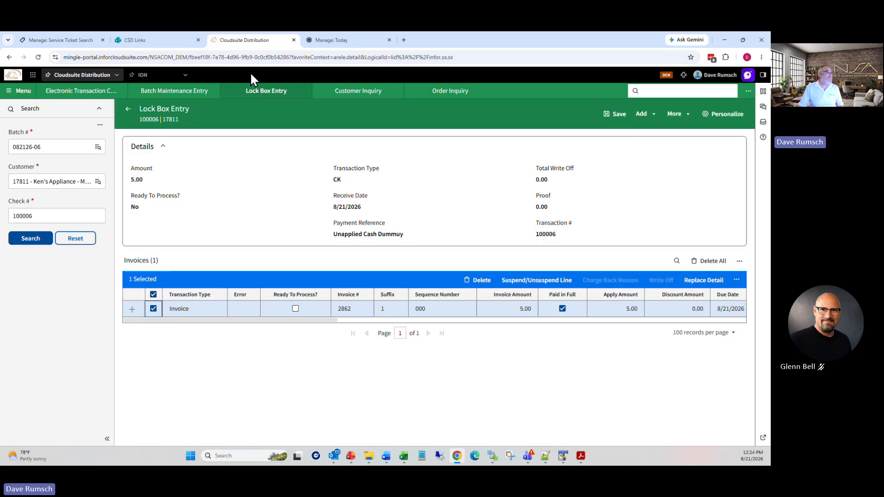
{"action": "left_click", "coordinate": [344, 92]}
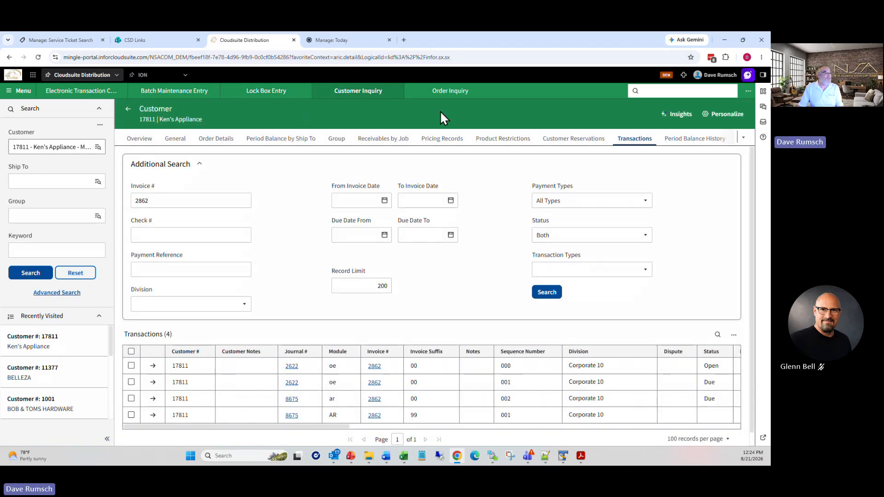
{"action": "left_click", "coordinate": [282, 93]}
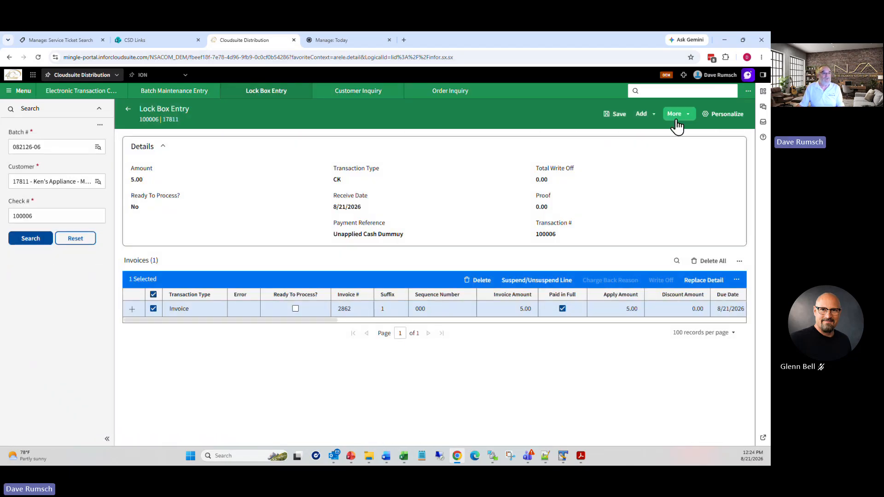
Step: Attempt to change check 100006's customer number; dismiss the rejection error and cancel
{"action": "left_click", "coordinate": [676, 121]}
{"action": "left_click", "coordinate": [656, 135]}
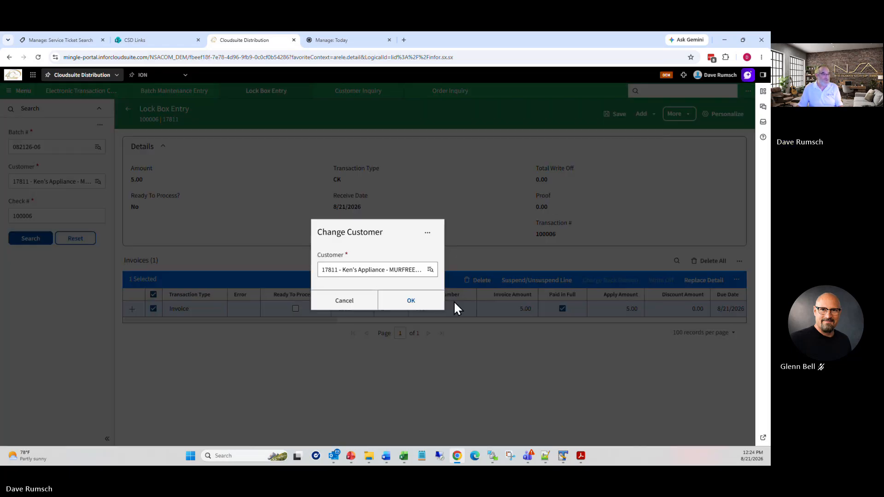
{"action": "left_click", "coordinate": [424, 300]}
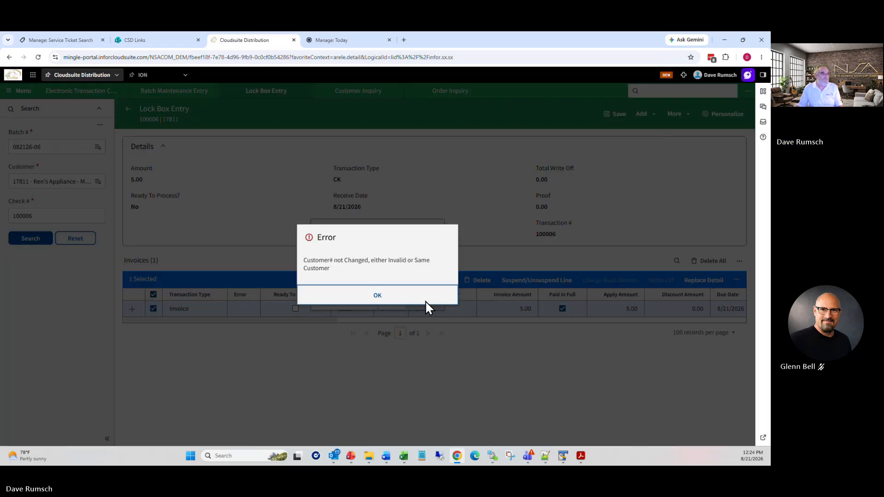
{"action": "left_click", "coordinate": [401, 303]}
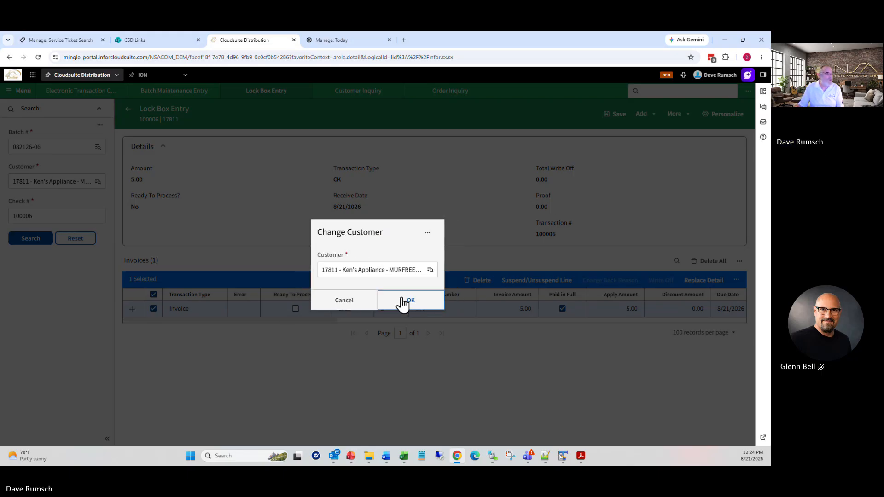
{"action": "left_click", "coordinate": [360, 307]}
{"action": "left_click_drag", "start_coordinate": [267, 323], "coordinate": [221, 328]}
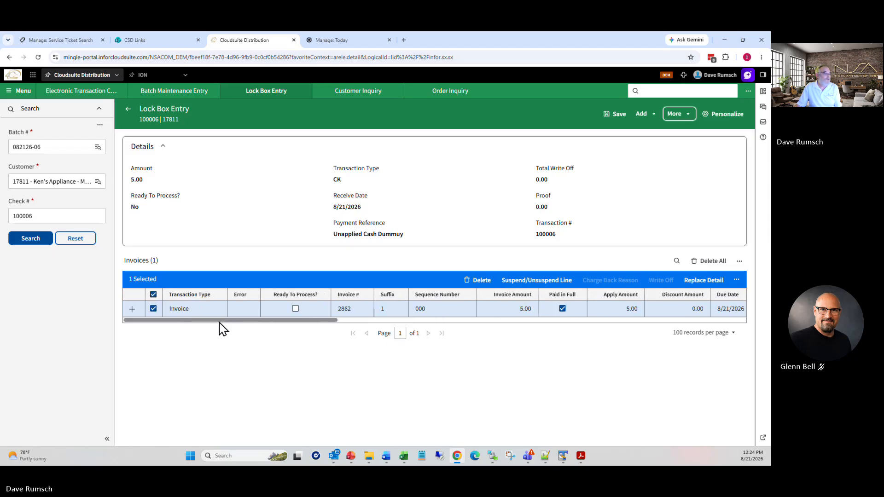
{"action": "left_click", "coordinate": [152, 309]}
{"action": "left_click", "coordinate": [134, 293]}
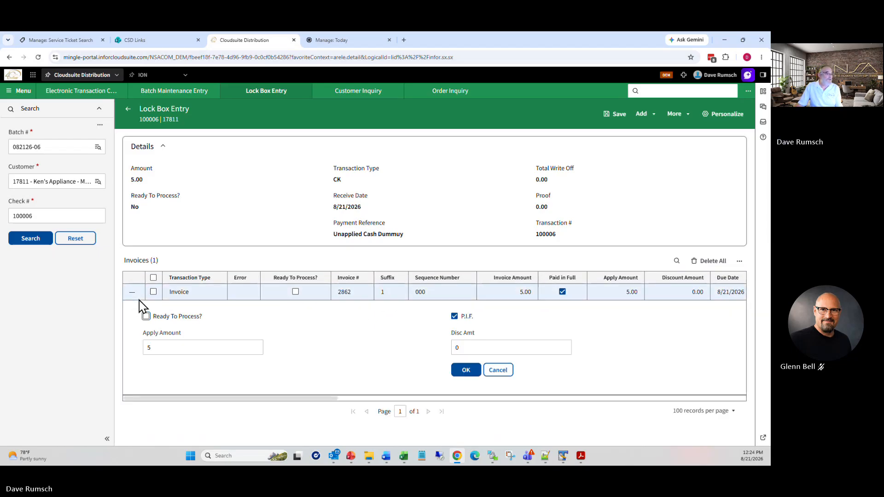
{"action": "left_click", "coordinate": [133, 294]}
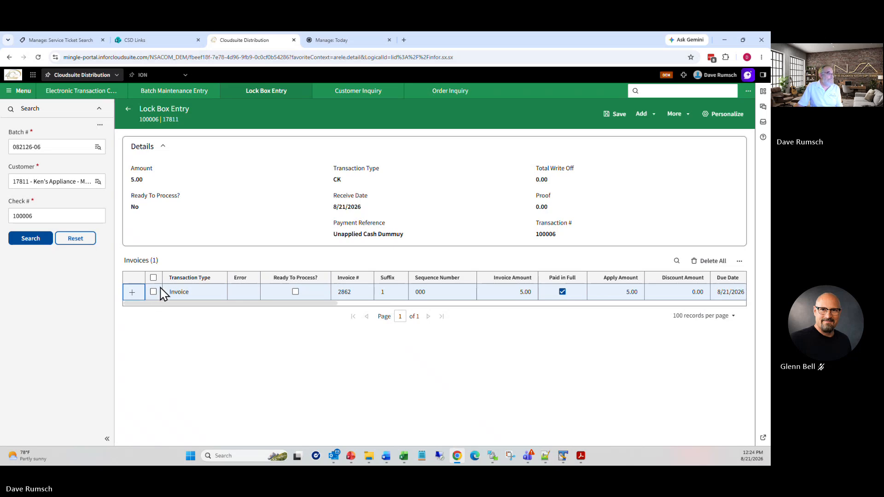
{"action": "left_click", "coordinate": [154, 292]}
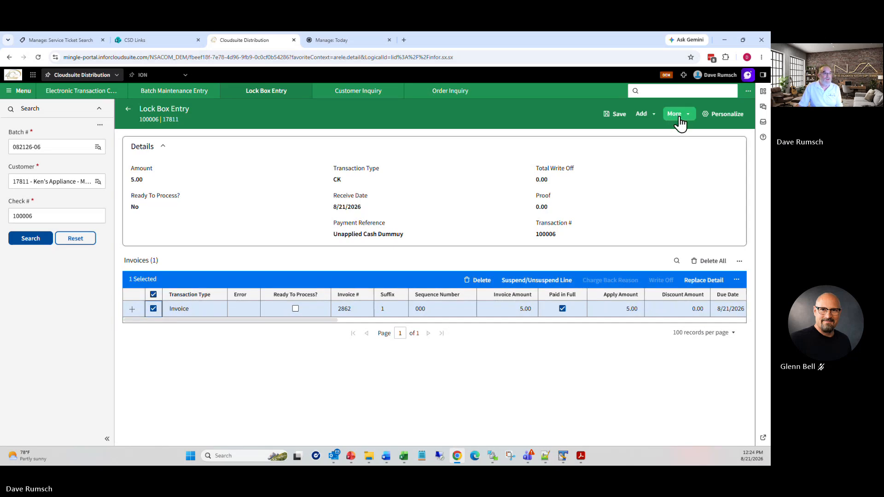
Step: Retry the customer change keeping Ken's Appliance, cancel after the error, and expand invoice 2862's line
{"action": "left_click", "coordinate": [678, 115]}
{"action": "left_click", "coordinate": [651, 134]}
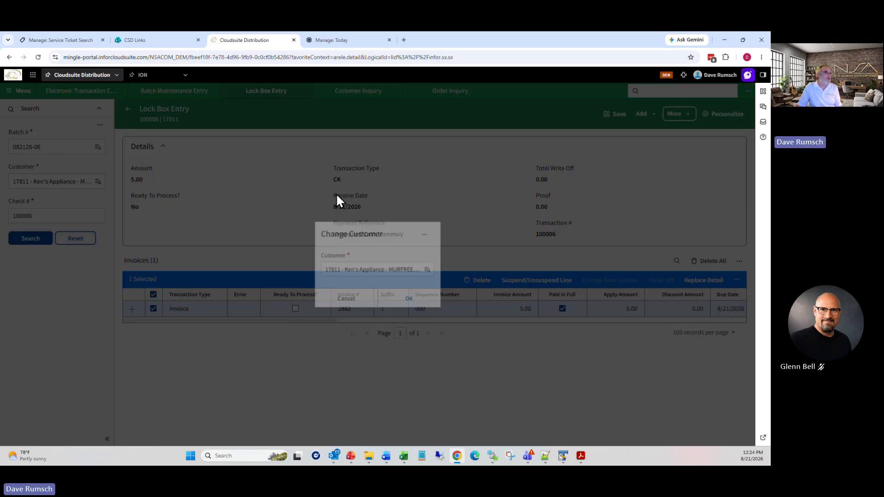
{"action": "left_click", "coordinate": [329, 268]}
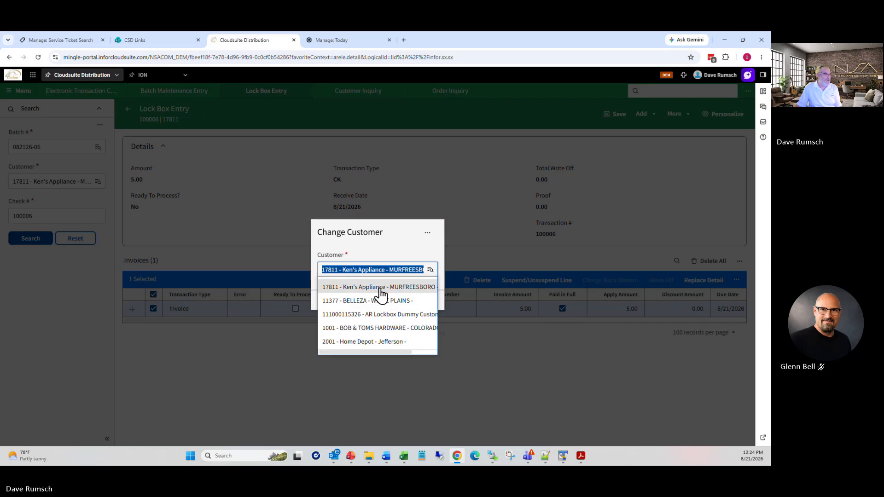
{"action": "left_click", "coordinate": [382, 290]}
{"action": "left_click", "coordinate": [407, 302]}
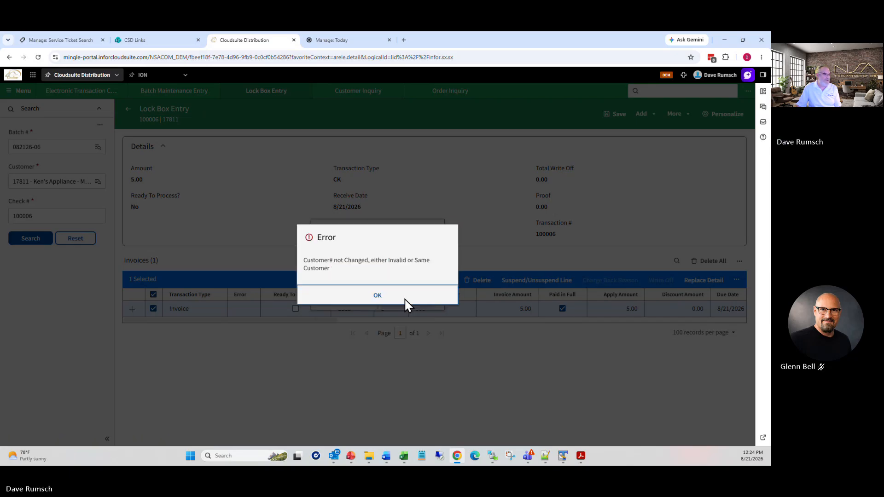
{"action": "left_click", "coordinate": [393, 303]}
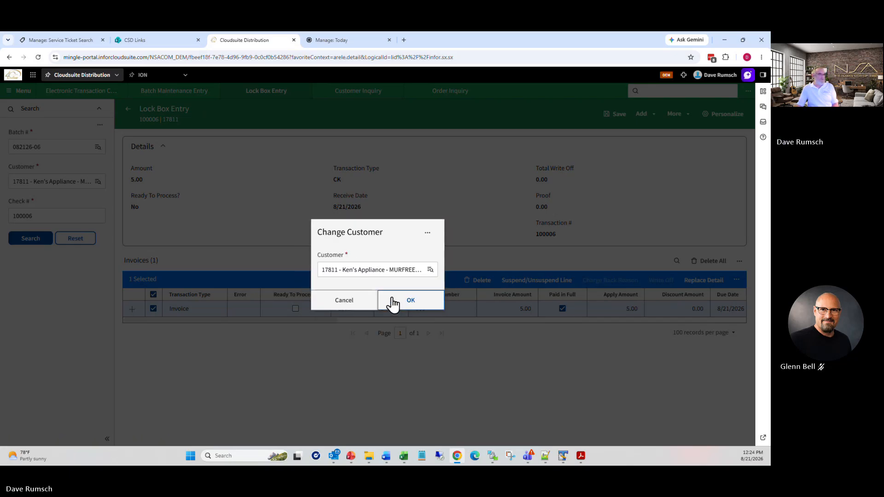
{"action": "left_click", "coordinate": [364, 306]}
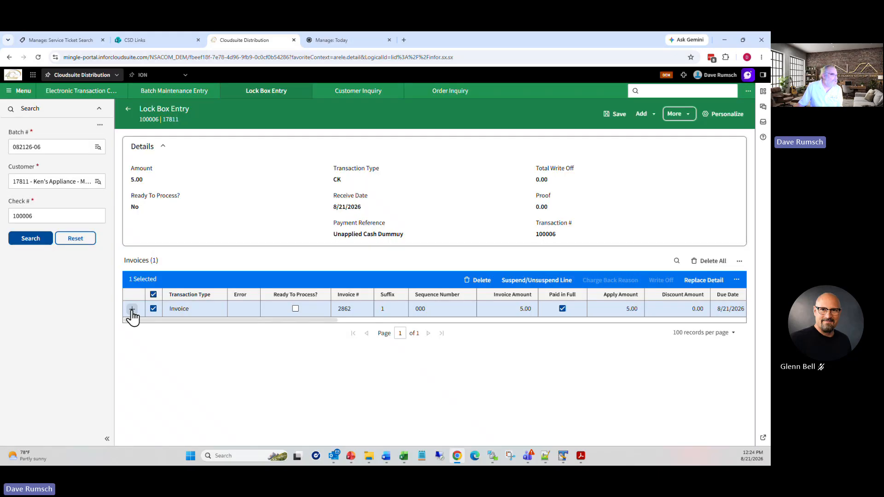
{"action": "left_click", "coordinate": [132, 310]}
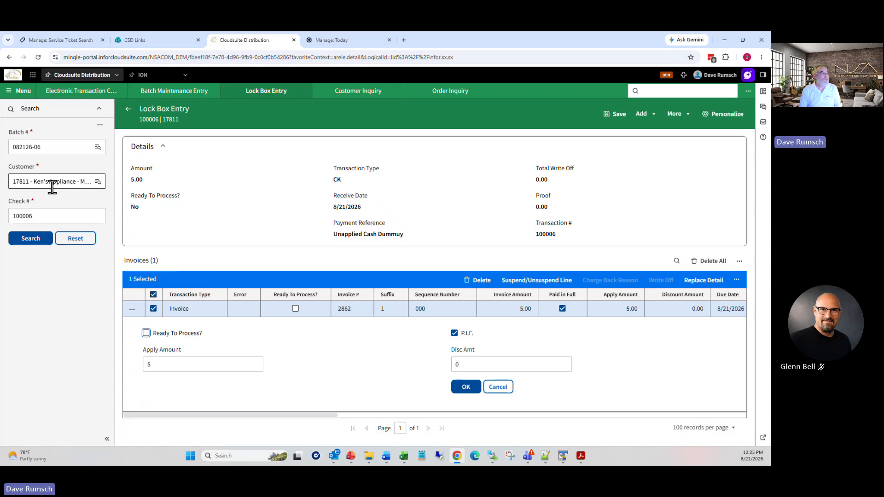
Step: Look up Ken's Appliance lockbox 17811 in Lock Box Setup (arsl), then return to Lock Box Entry
{"action": "left_click", "coordinate": [673, 90]}
{"action": "type", "text": "arsl"}
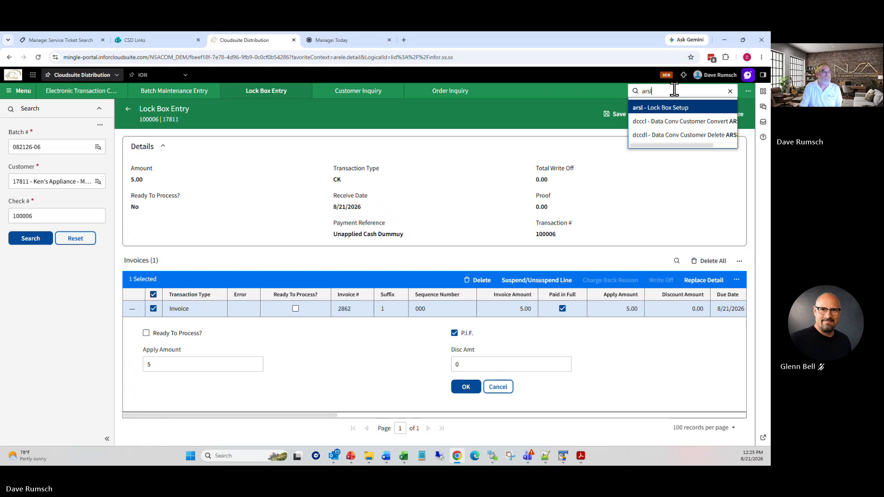
{"action": "key", "text": "Return"}
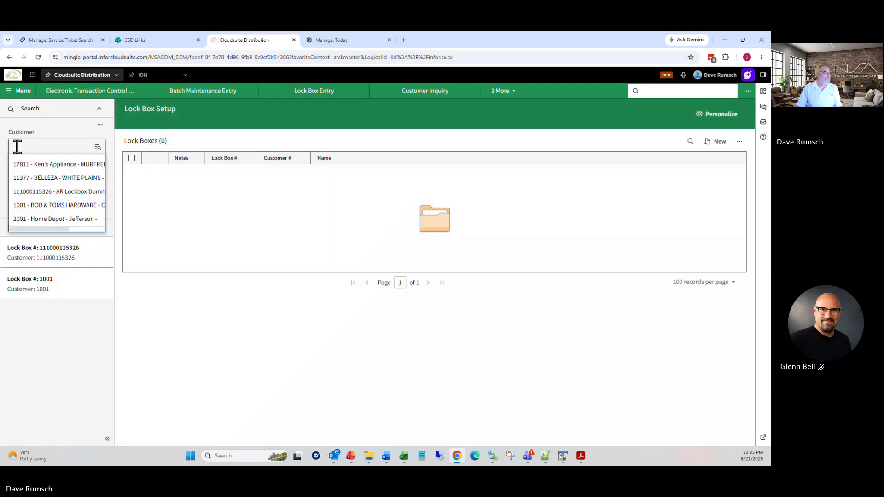
{"action": "left_click", "coordinate": [15, 146]}
{"action": "left_click", "coordinate": [30, 167]}
{"action": "left_click", "coordinate": [29, 208]}
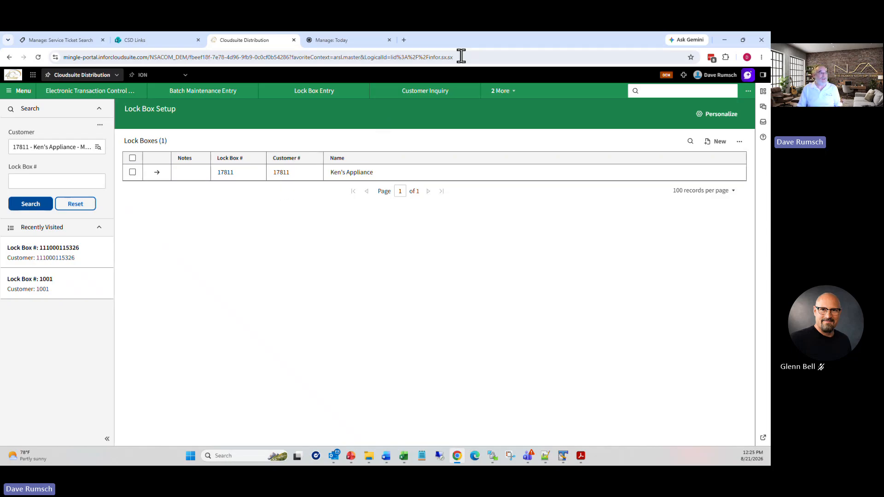
{"action": "left_click", "coordinate": [502, 91]}
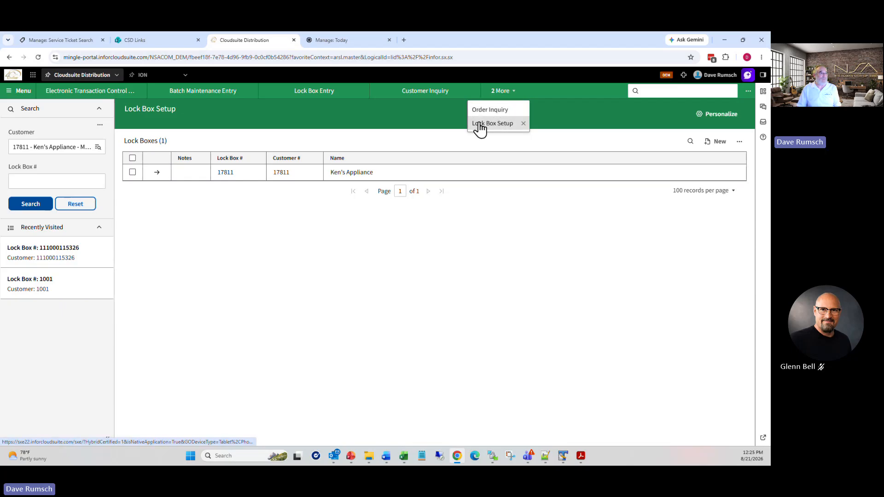
{"action": "left_click", "coordinate": [322, 93]}
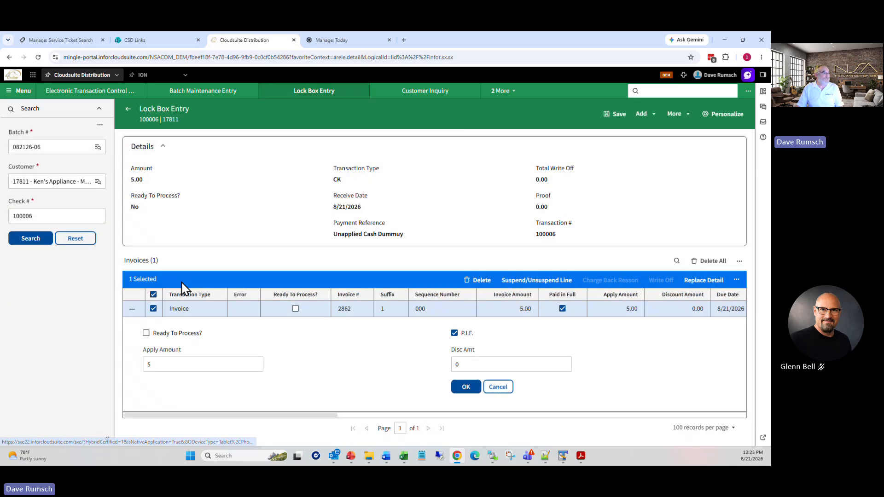
Step: Delete the invoice 2862 line and start adding a scheduled payment, accepting the audit trail warning
{"action": "left_click", "coordinate": [132, 309]}
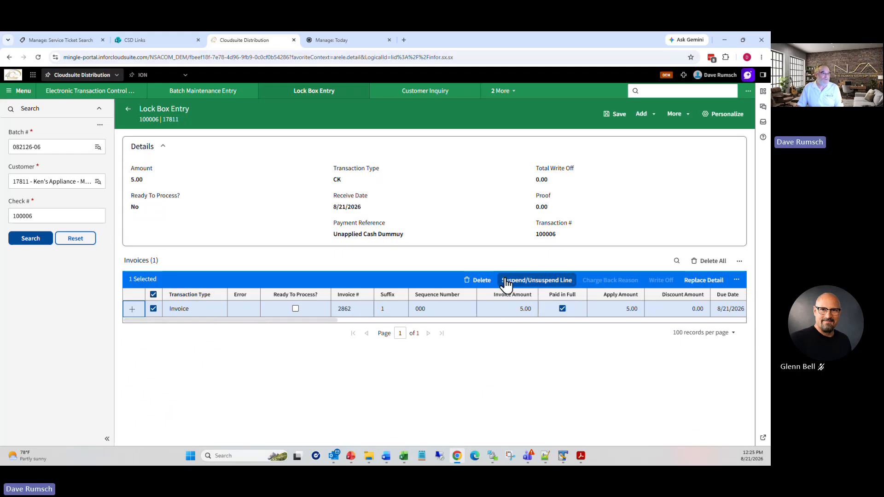
{"action": "left_click", "coordinate": [479, 282]}
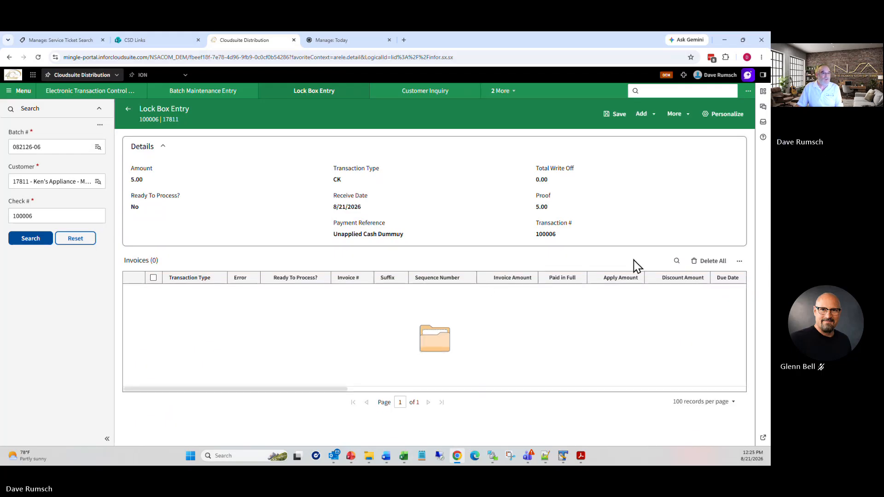
{"action": "left_click", "coordinate": [644, 115]}
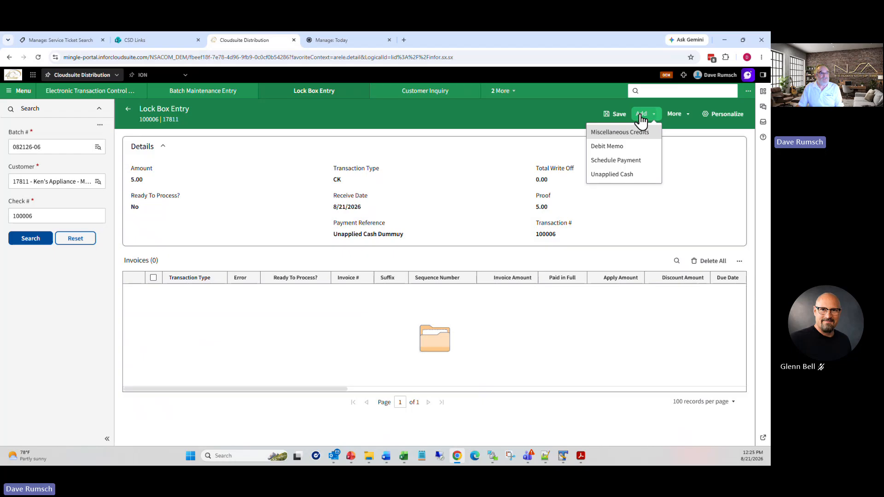
{"action": "left_click", "coordinate": [614, 166]}
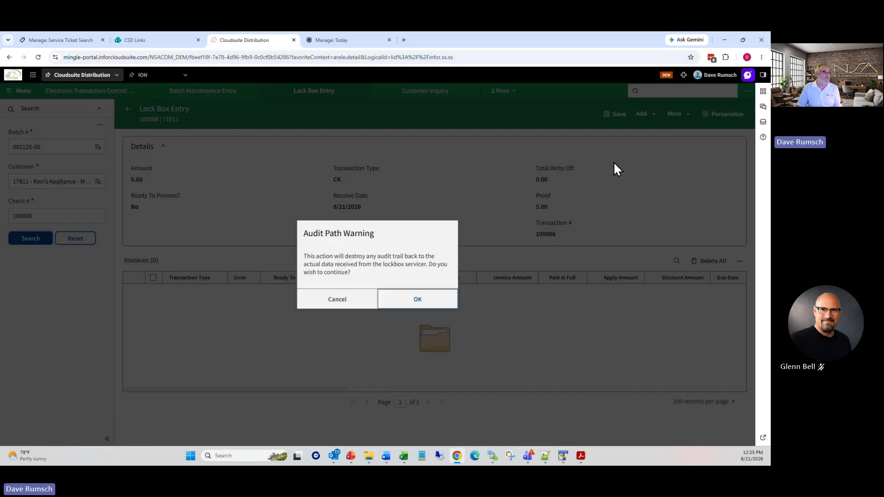
{"action": "left_click", "coordinate": [415, 298]}
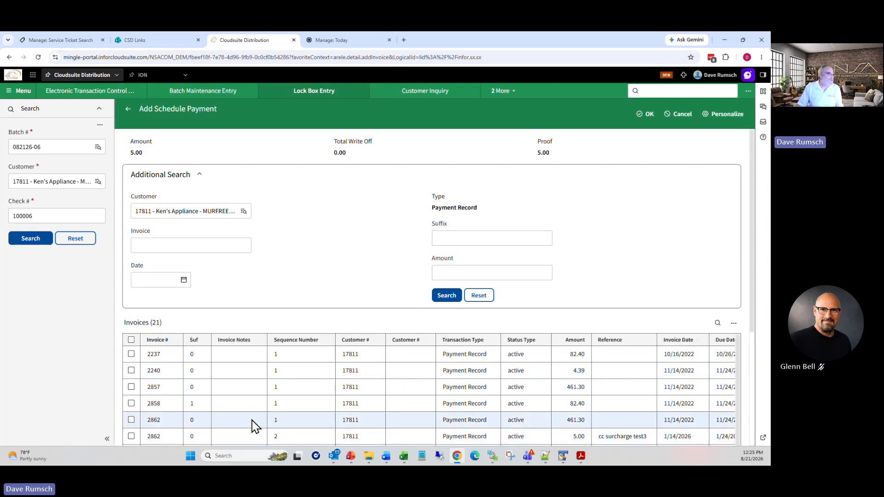
Step: Apply the check to invoice 2862's 5.00 sequence 002 line and save the entry
{"action": "scroll", "coordinate": [207, 422], "scroll_direction": "down", "scroll_amount": 3}
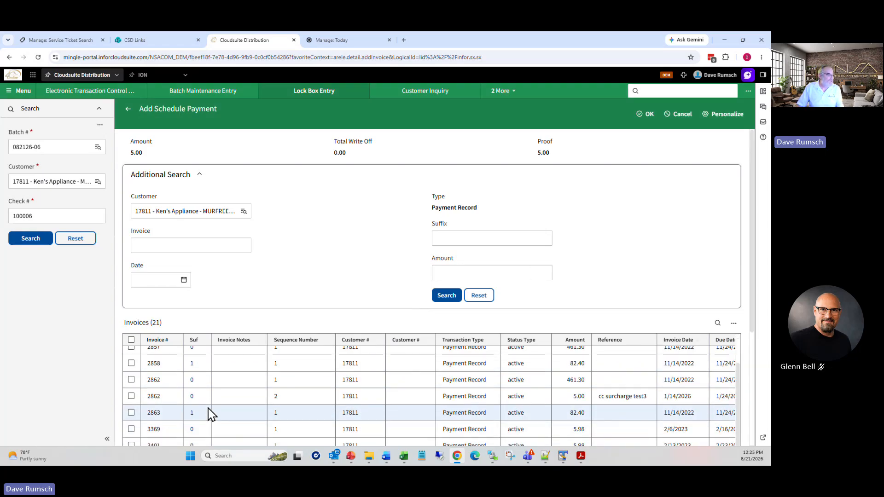
{"action": "left_click", "coordinate": [131, 380]}
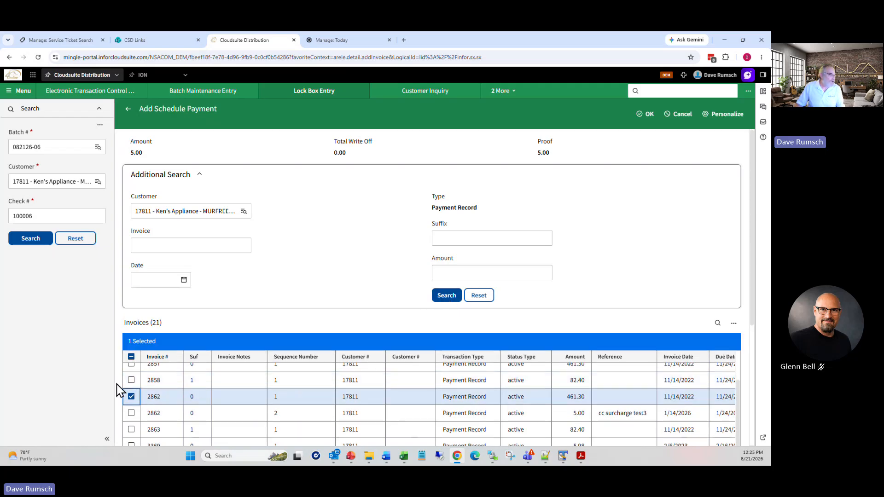
{"action": "left_click", "coordinate": [131, 397]}
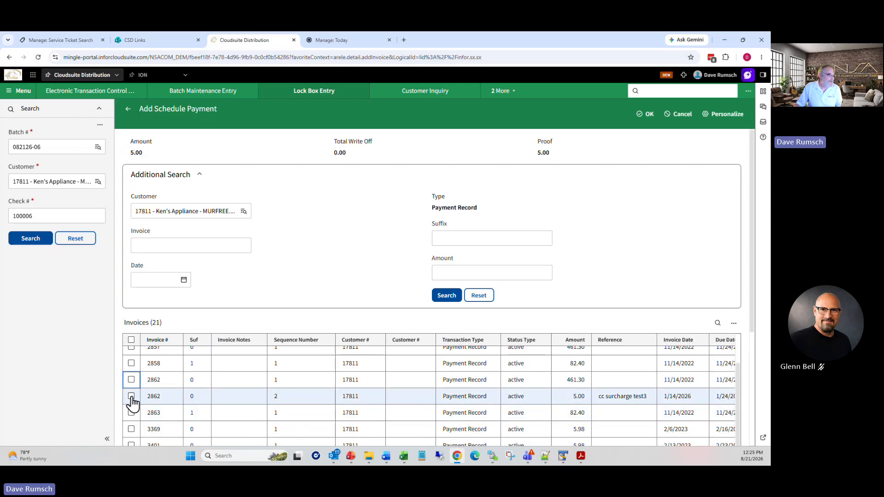
{"action": "left_click", "coordinate": [132, 397]}
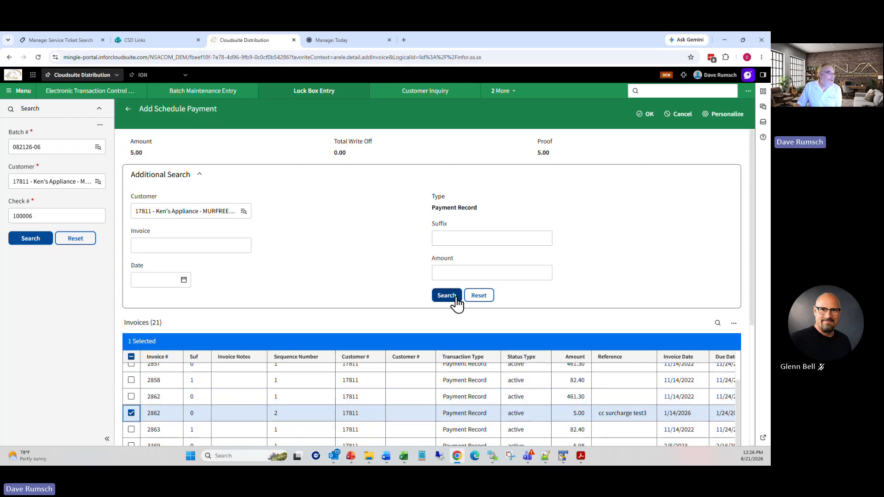
{"action": "left_click", "coordinate": [649, 114]}
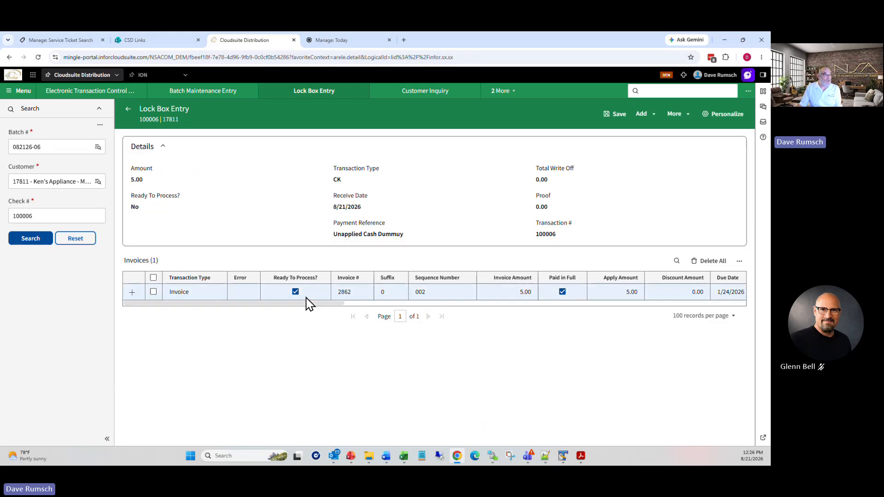
{"action": "left_click", "coordinate": [617, 113]}
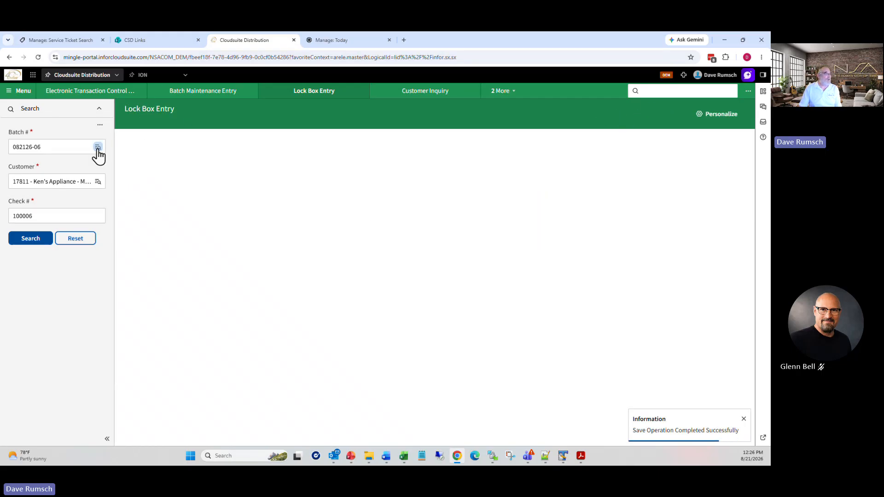
Step: Load batch 082126-07's 901.75 check in Lock Box Entry
{"action": "left_click", "coordinate": [97, 148]}
{"action": "left_click", "coordinate": [72, 231]}
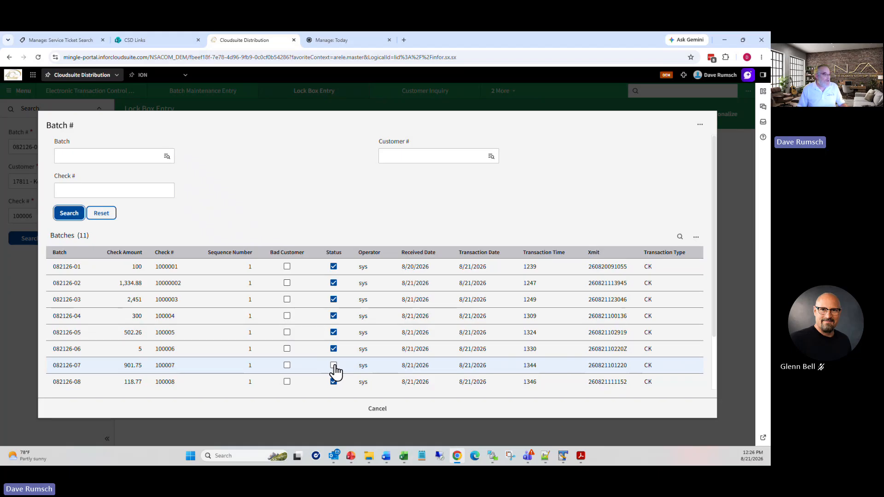
{"action": "left_click", "coordinate": [83, 367]}
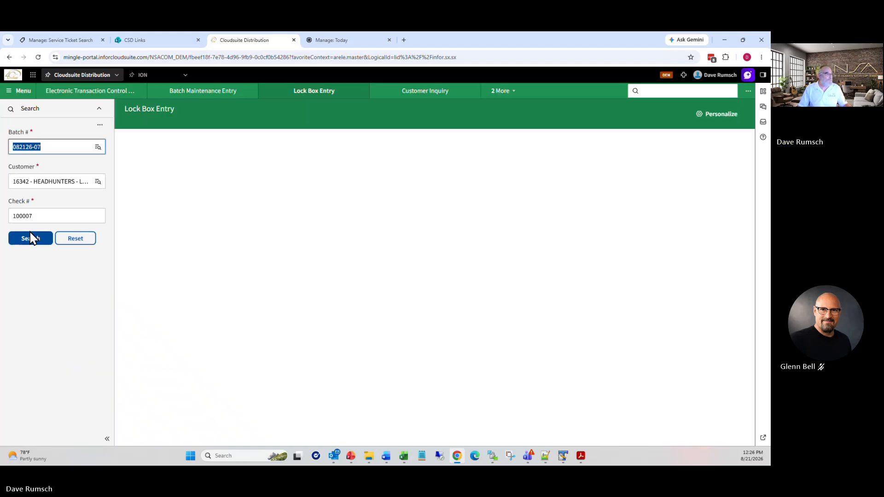
{"action": "left_click", "coordinate": [28, 240]}
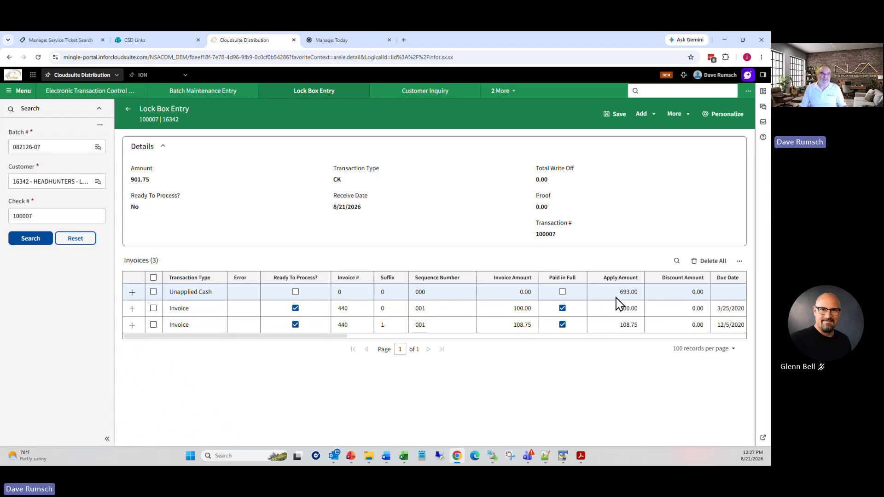
Step: Mark the 693.00 Unapplied Cash line ready to process and save the entry
{"action": "left_click", "coordinate": [131, 293]}
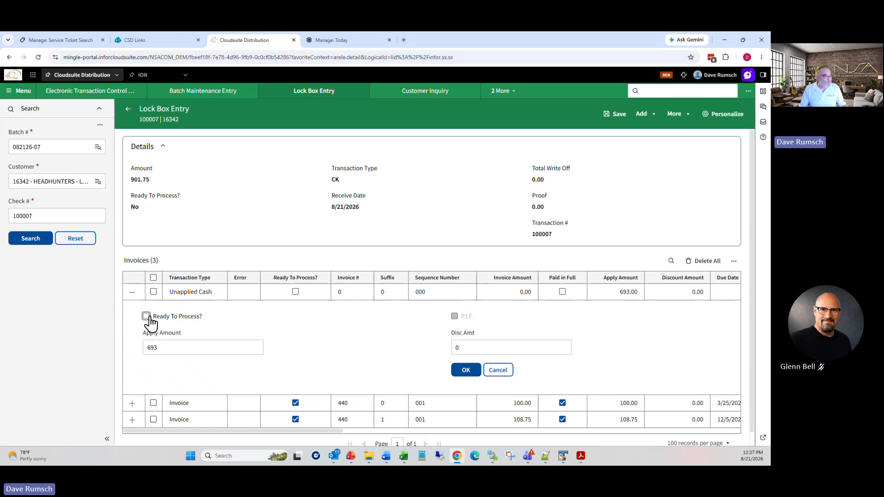
{"action": "left_click", "coordinate": [147, 317]}
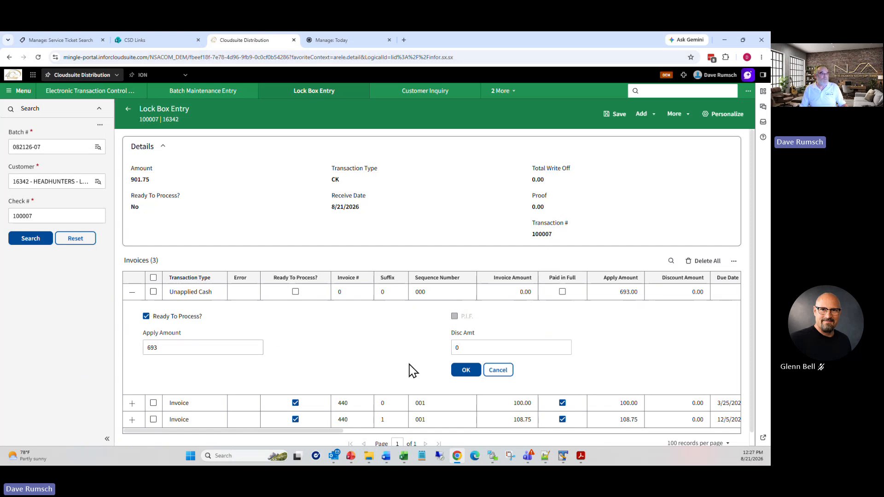
{"action": "left_click", "coordinate": [466, 372]}
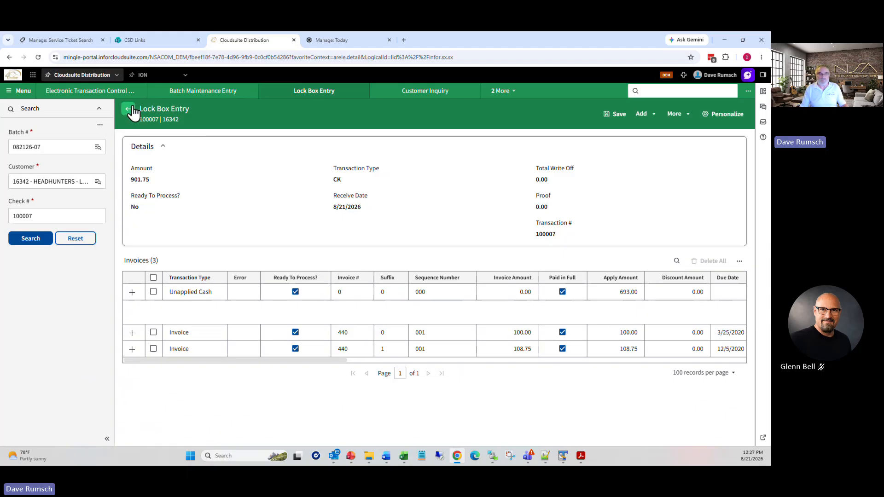
{"action": "left_click", "coordinate": [615, 114]}
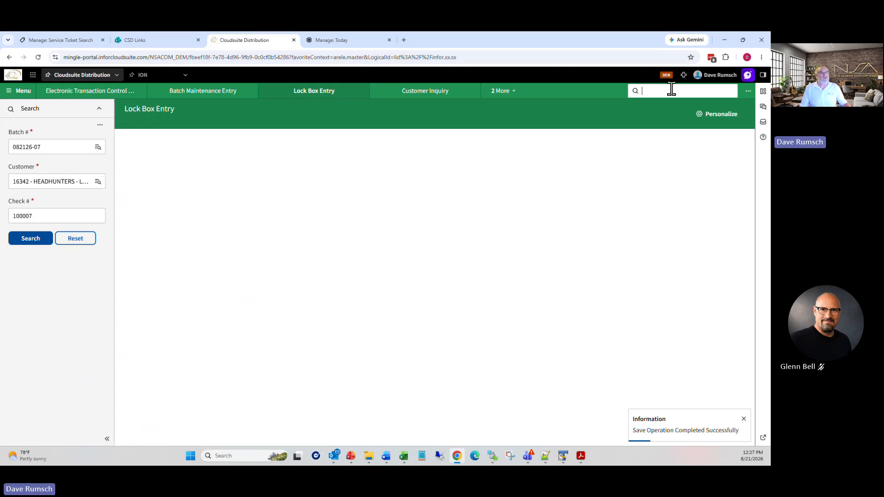
Step: Open Customer Setup with the arsc search and open the B&H Construction customer record by its customer number
{"action": "type", "text": "rsc"}
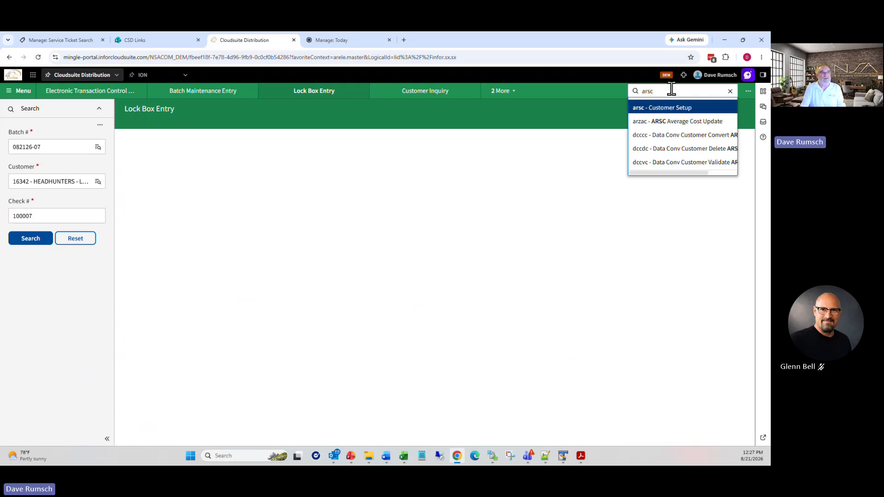
{"action": "key", "text": "Return"}
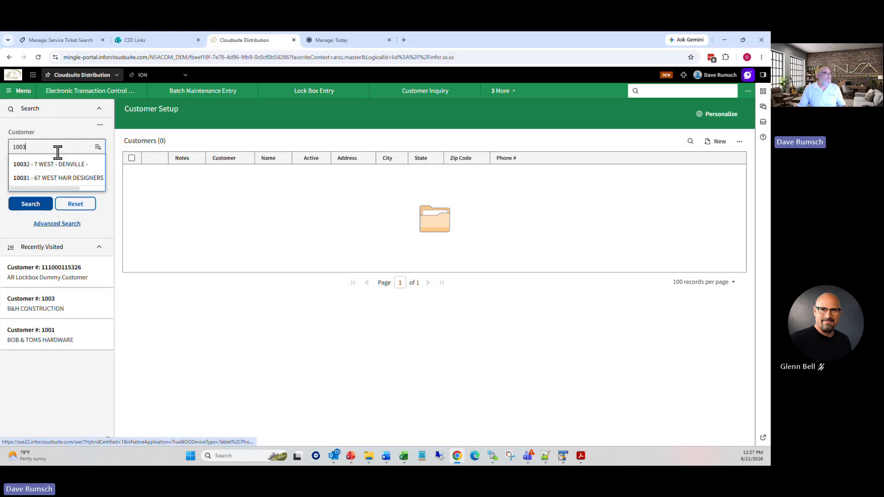
{"action": "type", "text": "1003"}
{"action": "key", "text": "Return"}
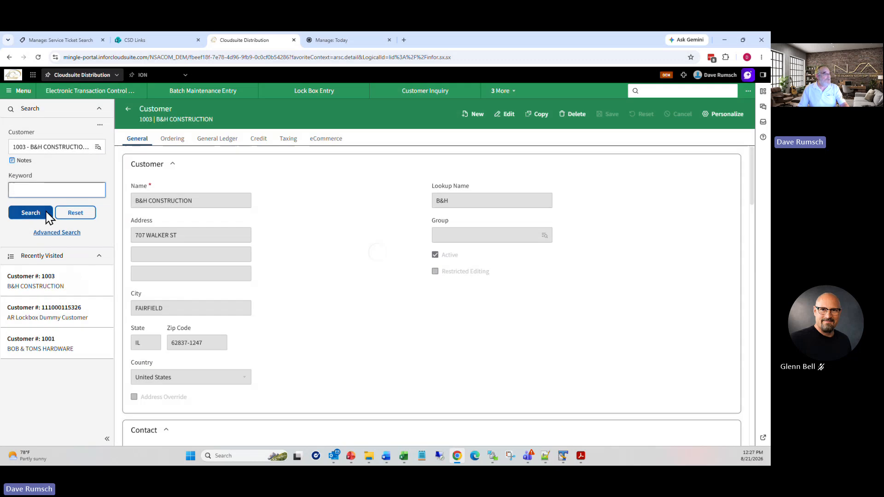
{"action": "left_click", "coordinate": [34, 217]}
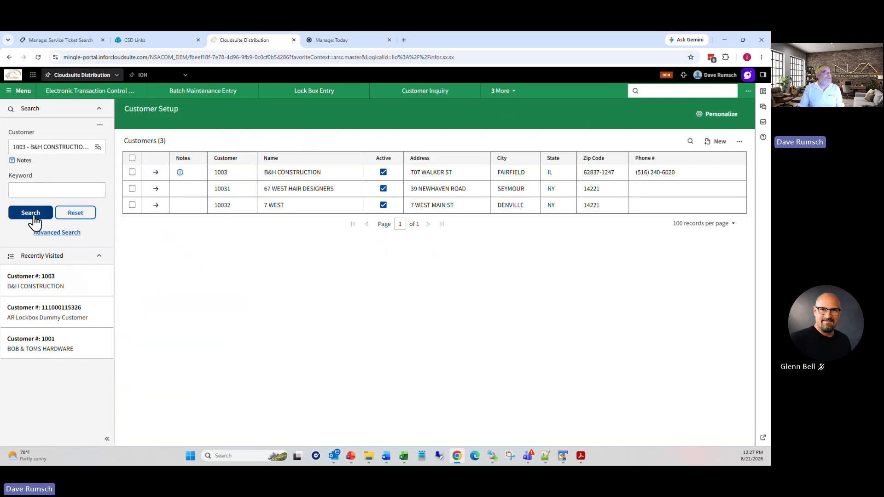
{"action": "left_click", "coordinate": [155, 172]}
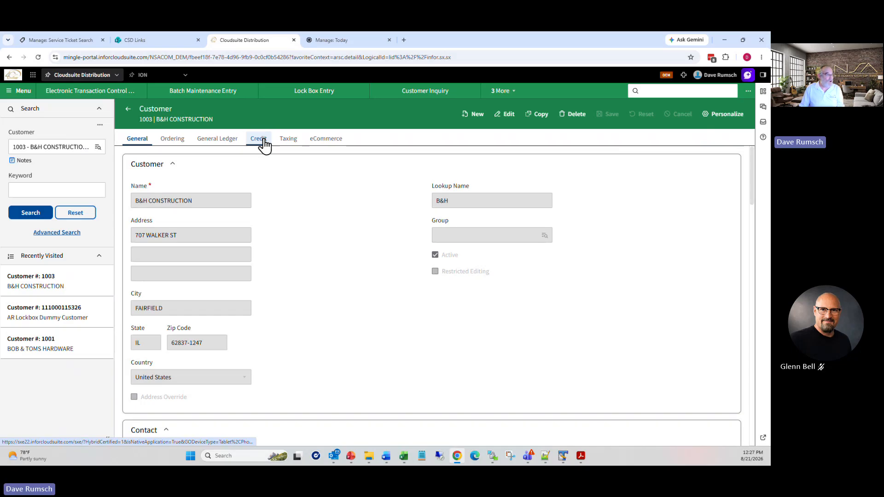
Step: Put the customer's credit settings in edit mode and list the Lockbox Post Types: Oldest, Statement, Total
{"action": "left_click", "coordinate": [258, 138]}
{"action": "scroll", "coordinate": [571, 300], "scroll_direction": "down", "scroll_amount": 5}
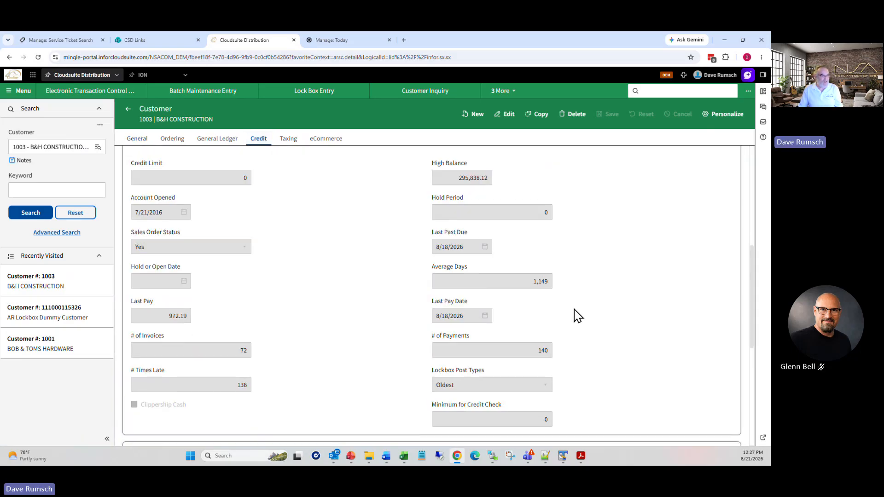
{"action": "left_click", "coordinate": [507, 114]}
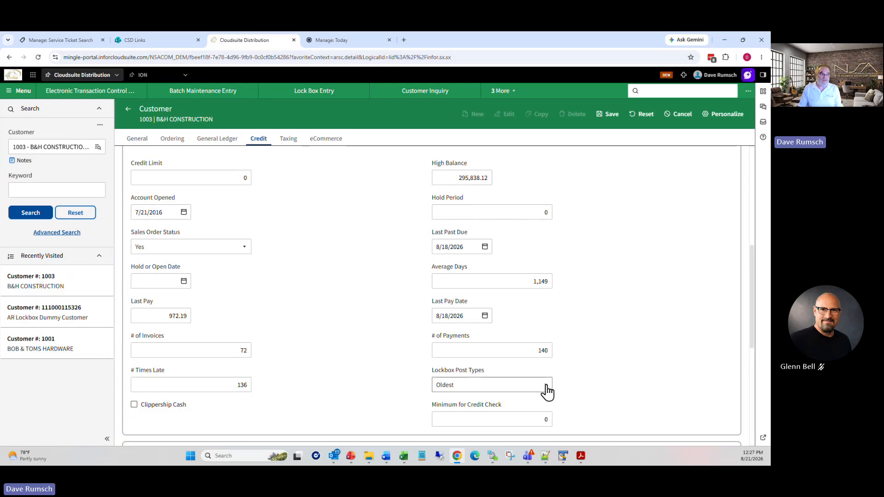
{"action": "left_click", "coordinate": [547, 392]}
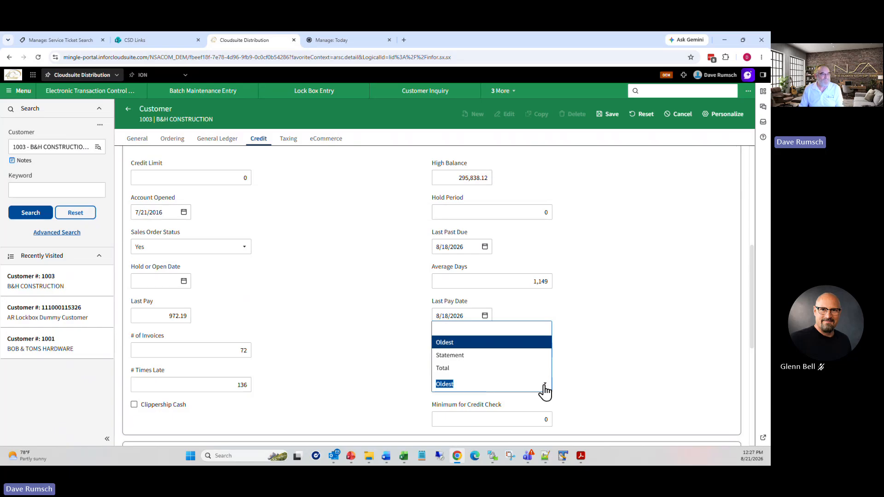
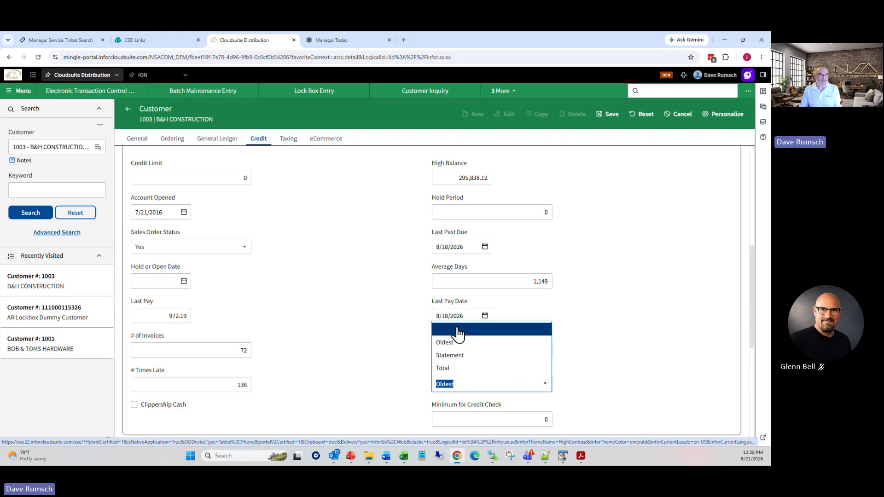
Step: Close the Lockbox Post Types dropdown with Oldest still selected
{"action": "left_click", "coordinate": [700, 331]}
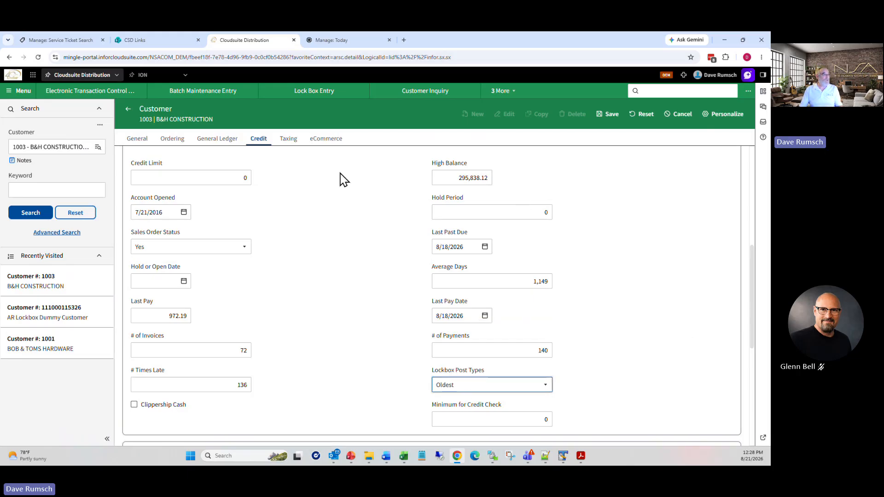
Step: Open Batch Maintenance Entry to review the 11 lockbox batches
{"action": "left_click", "coordinate": [206, 95]}
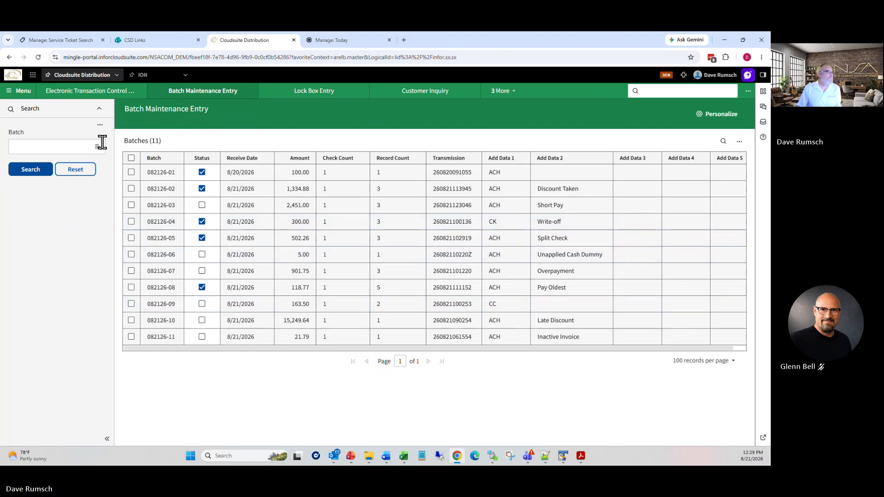
Step: In Lock Box Entry, load batch 082126-08 to review its five paid invoices, then go back
{"action": "left_click", "coordinate": [315, 93]}
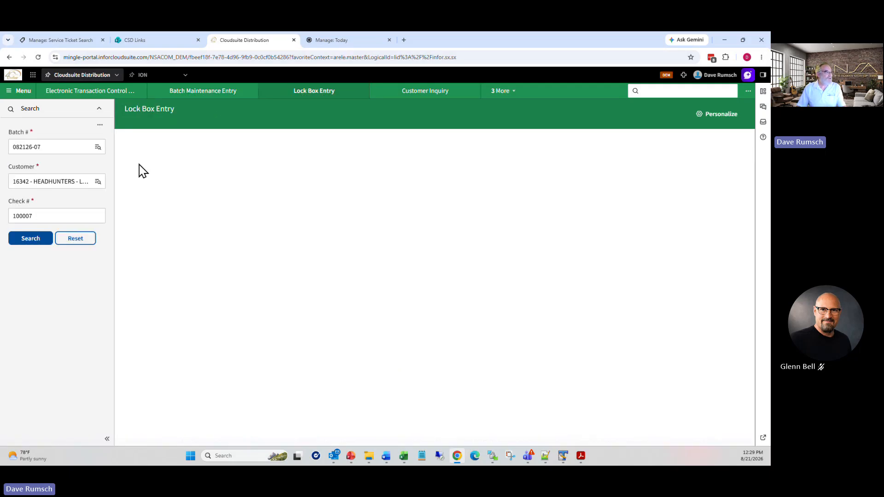
{"action": "left_click", "coordinate": [98, 148]}
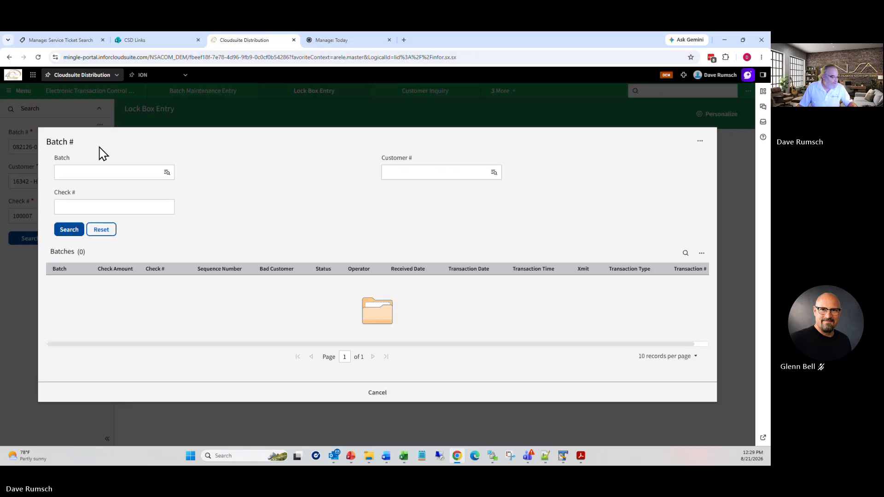
{"action": "left_click", "coordinate": [72, 231]}
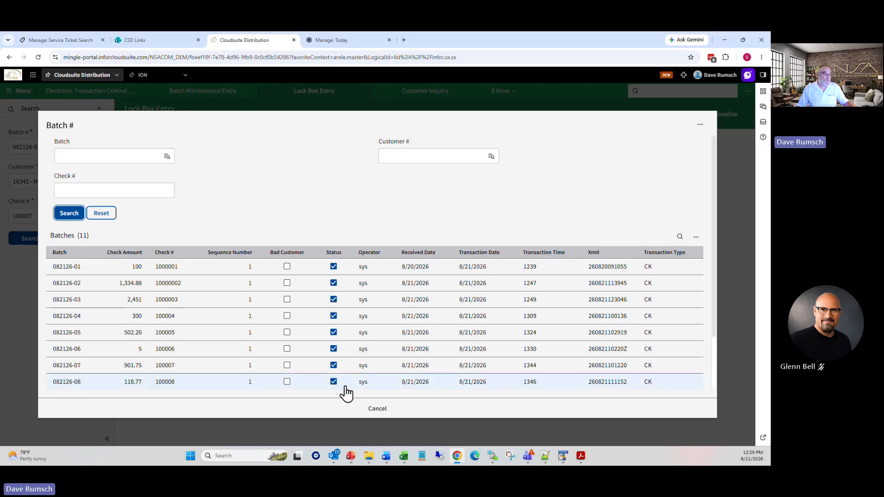
{"action": "left_click", "coordinate": [72, 382]}
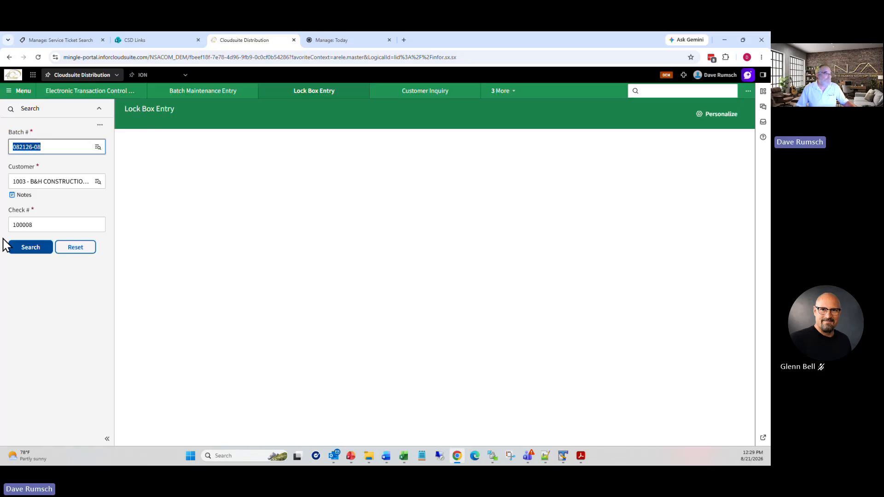
{"action": "left_click", "coordinate": [37, 250]}
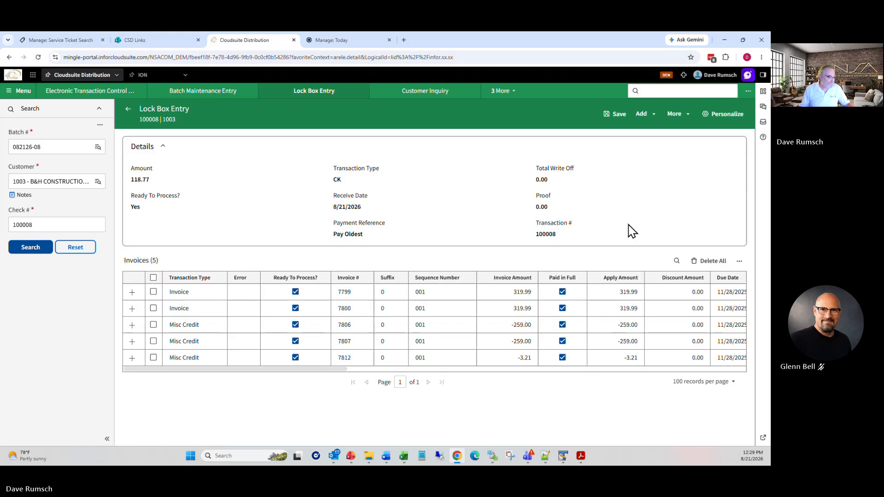
{"action": "left_click", "coordinate": [128, 113]}
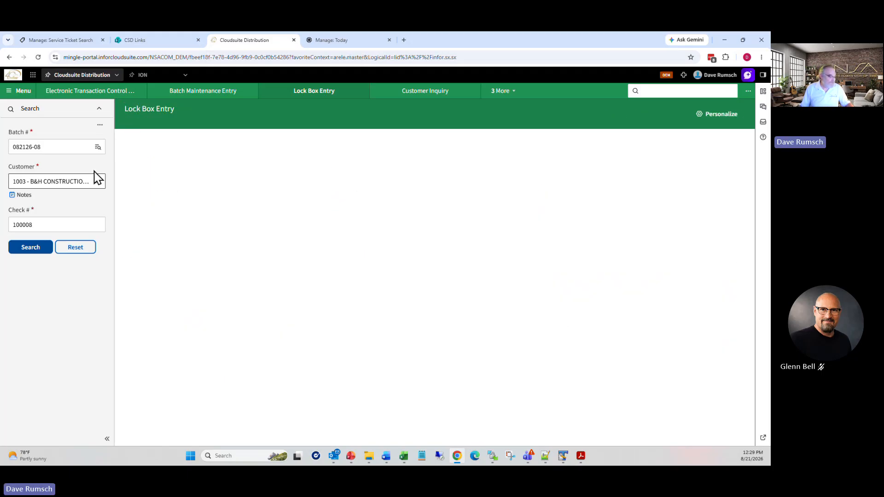
Step: Pick batch 082126-09 from the Batch # lookup
{"action": "left_click", "coordinate": [98, 147]}
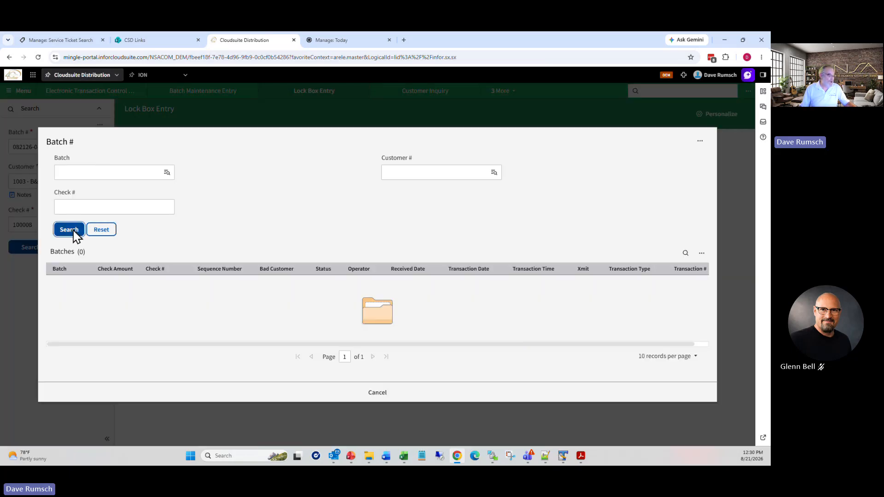
{"action": "left_click", "coordinate": [73, 231]}
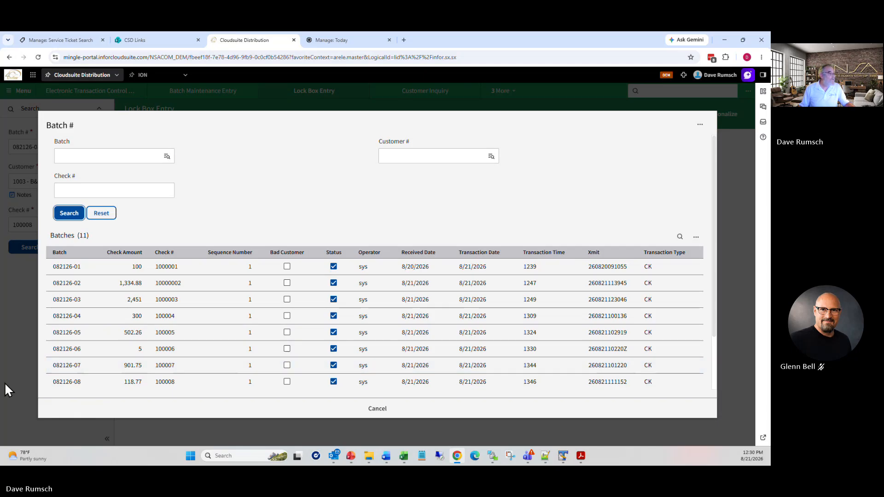
{"action": "scroll", "coordinate": [143, 382], "scroll_direction": "down", "scroll_amount": 2}
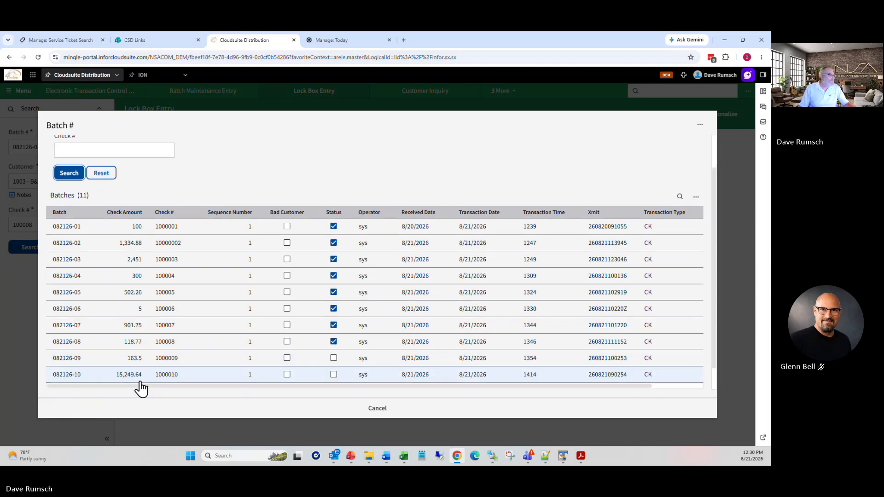
{"action": "left_click", "coordinate": [87, 359]}
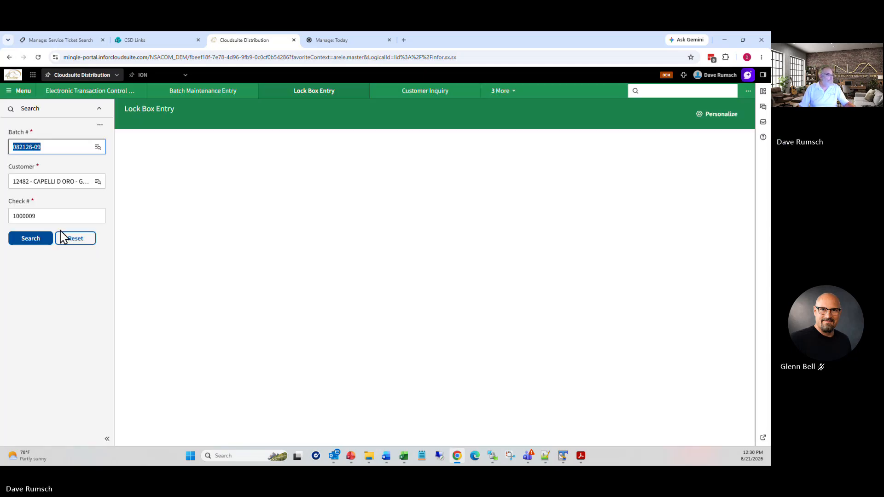
Step: Load batch 082126-09's check 1000009 detail: 163.50 with 7.79 unapplied cash
{"action": "left_click", "coordinate": [35, 240]}
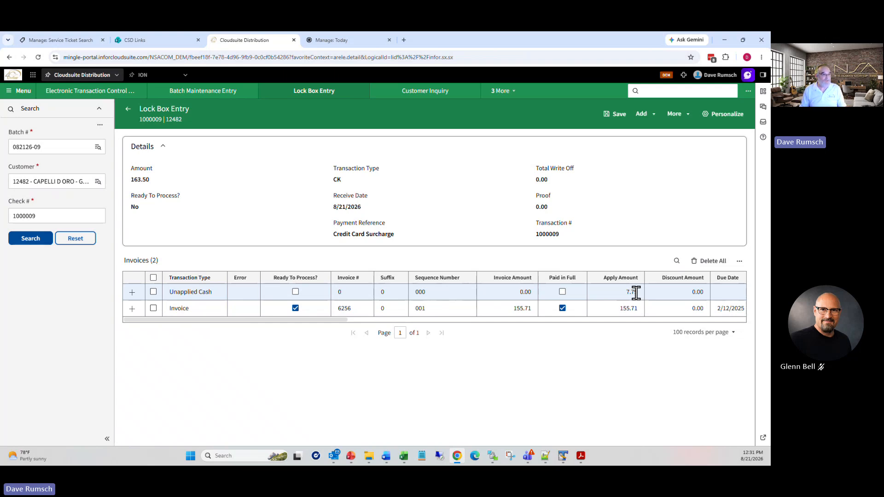
Step: Open Customer Transaction Entry via aret in journal #9490 for B&H Construction
{"action": "left_click", "coordinate": [686, 92]}
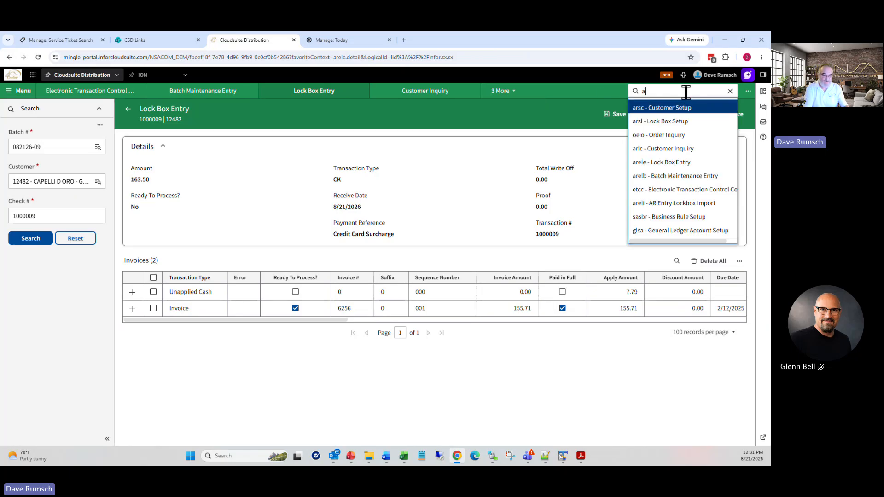
{"action": "type", "text": "aret"}
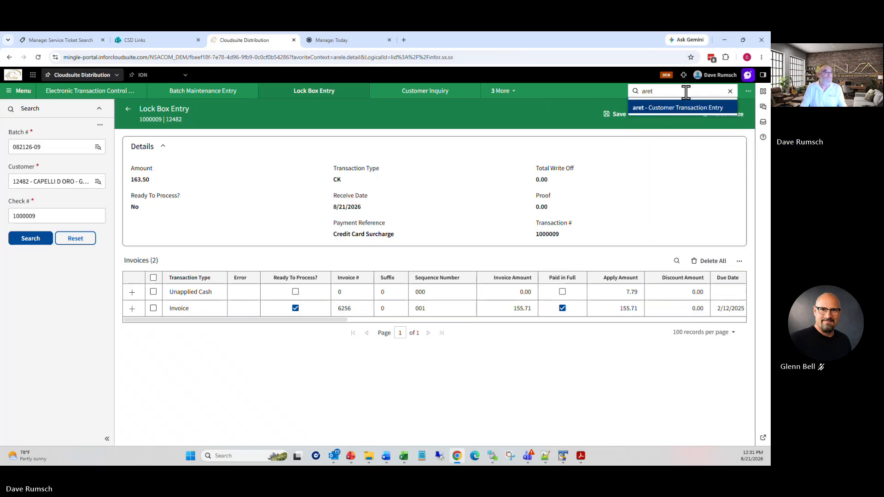
{"action": "key", "text": "Return"}
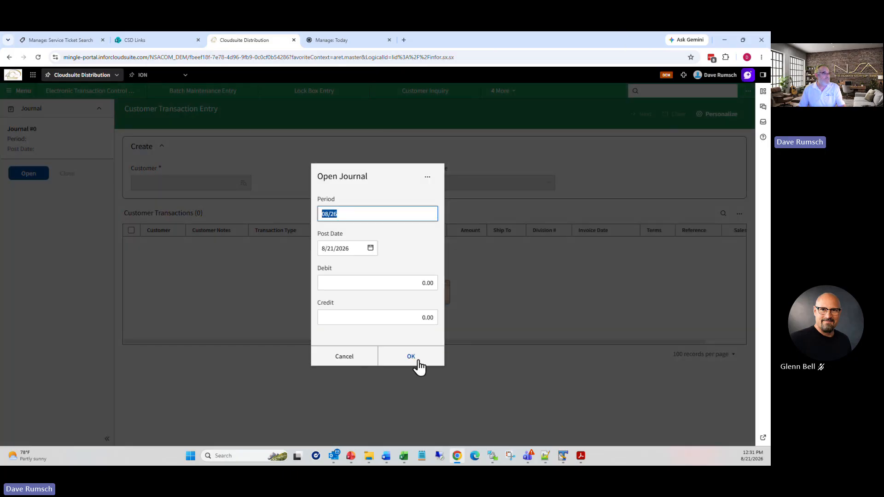
{"action": "left_click", "coordinate": [411, 357]}
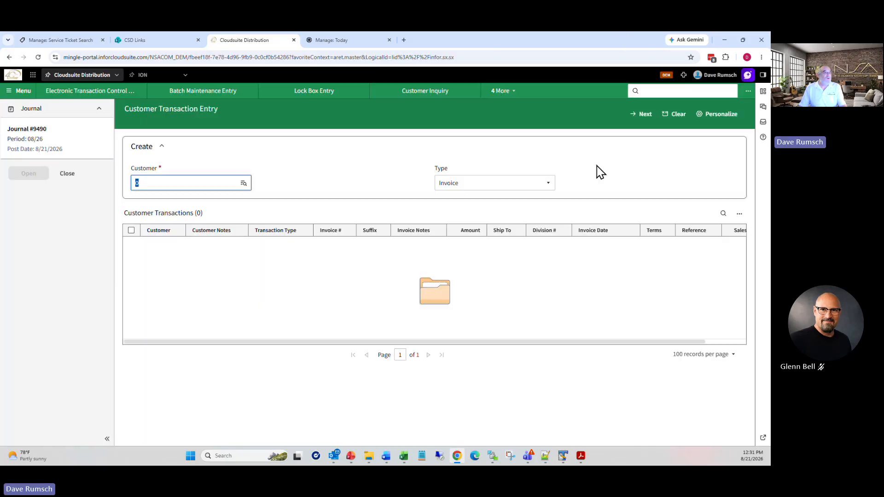
{"action": "left_click", "coordinate": [198, 185]}
{"action": "left_click", "coordinate": [197, 201]}
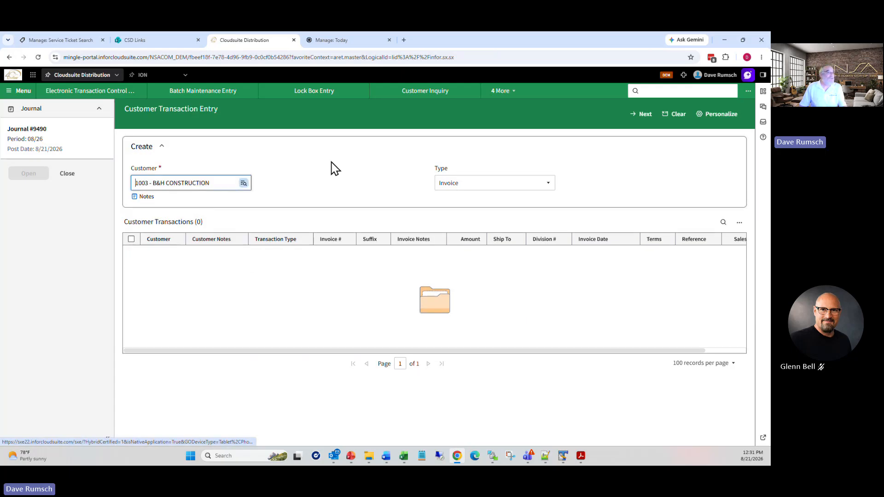
{"action": "left_click", "coordinate": [645, 114]}
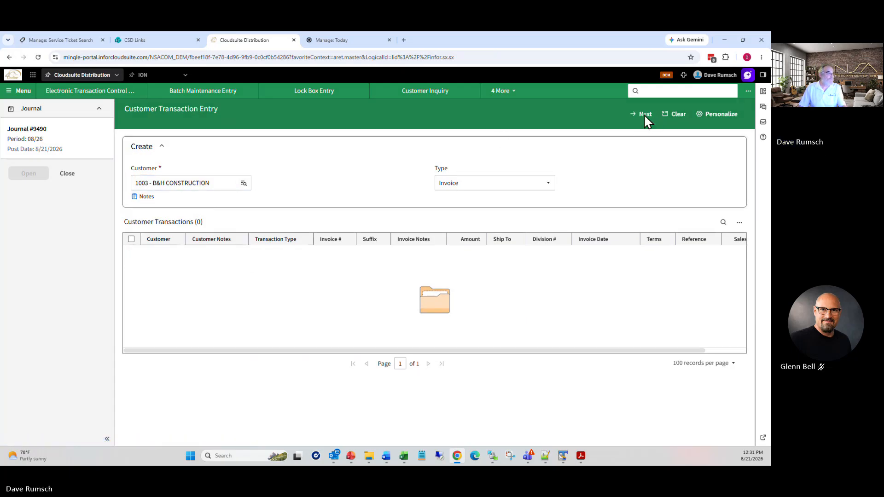
Step: Enter invoice 082126 for 779.00 with reference CC Fee
{"action": "left_click", "coordinate": [211, 182]}
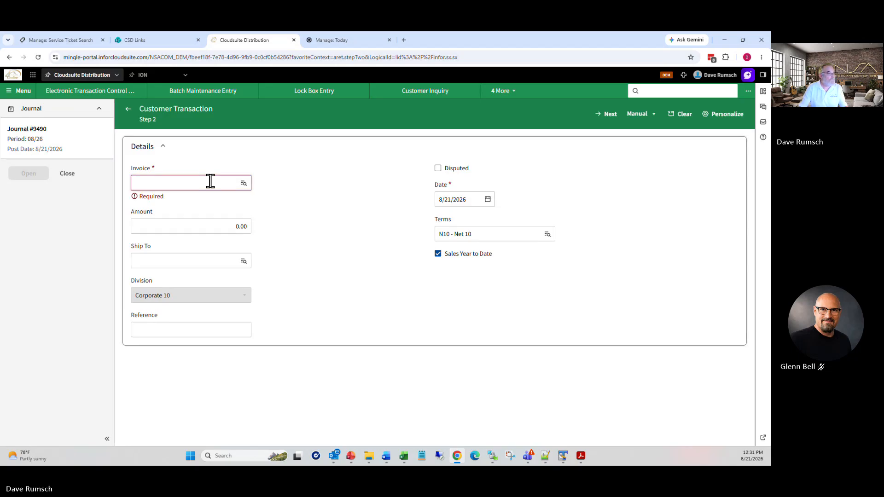
{"action": "type", "text": "08226"}
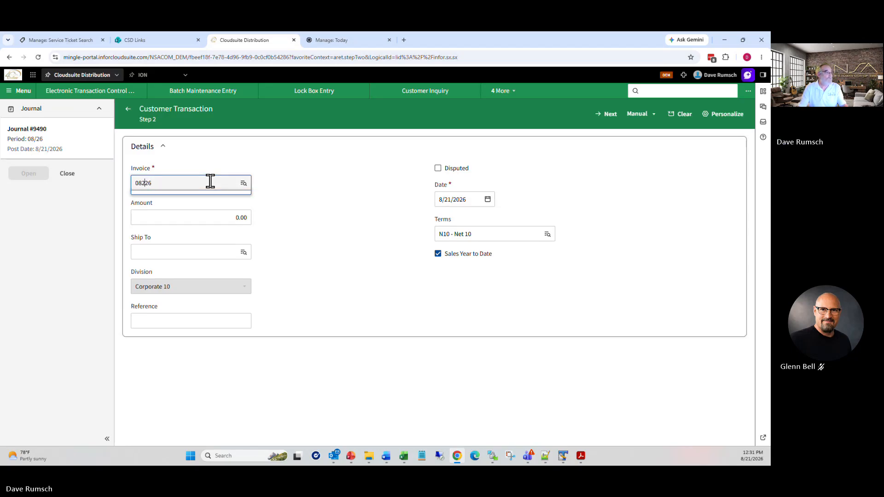
{"action": "key", "text": "Right"}
{"action": "key", "text": "Tab"}
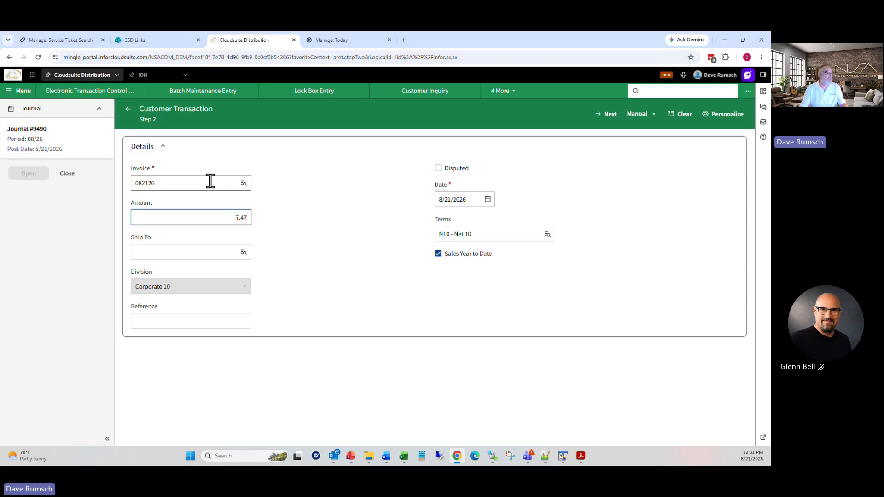
{"action": "type", "text": "7.4"}
{"action": "key", "text": "BackSpace"}
{"action": "key", "text": "BackSpace"}
{"action": "type", "text": "79"}
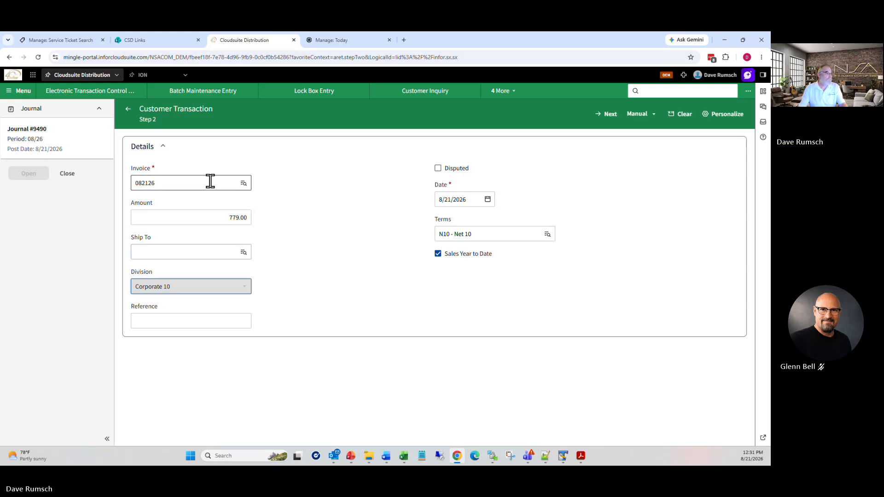
{"action": "key", "text": "Tab"}
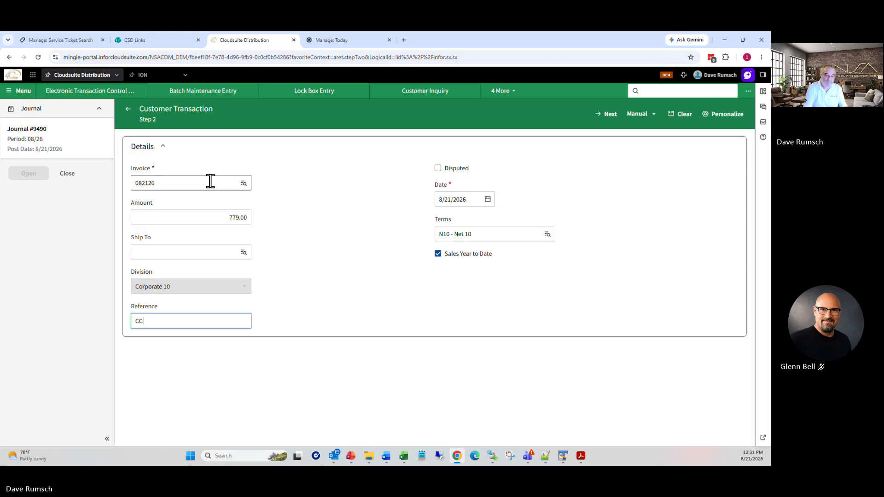
{"action": "key", "text": "Tab"}
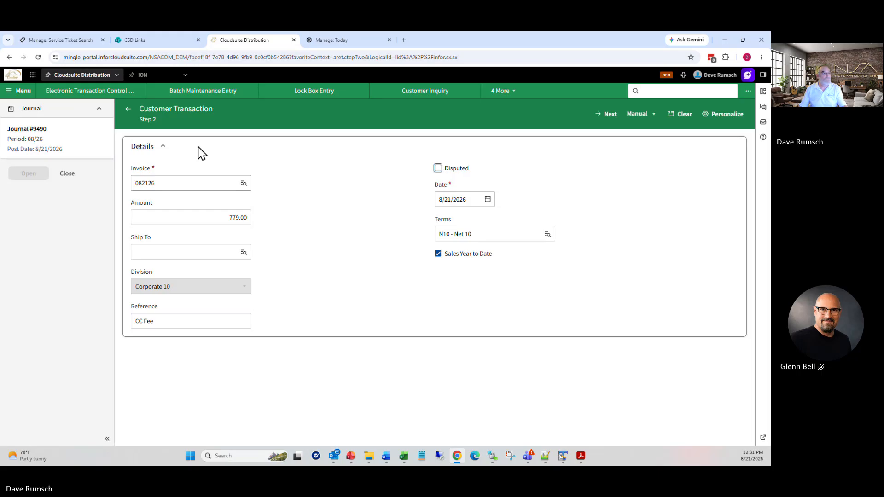
{"action": "left_click", "coordinate": [609, 115]}
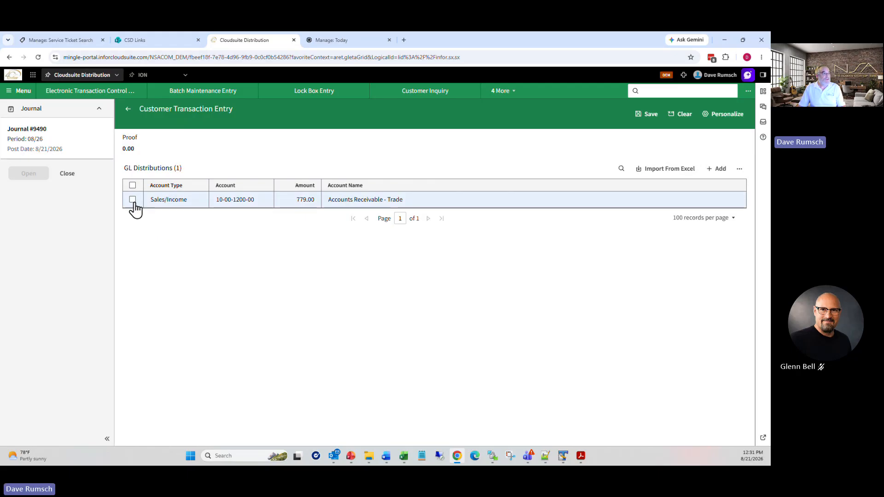
{"action": "left_click", "coordinate": [133, 199]}
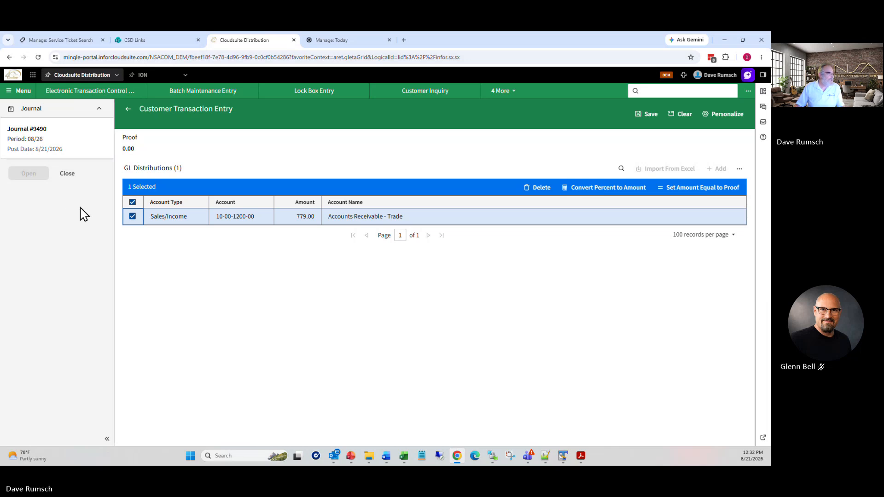
{"action": "left_click", "coordinate": [539, 188]}
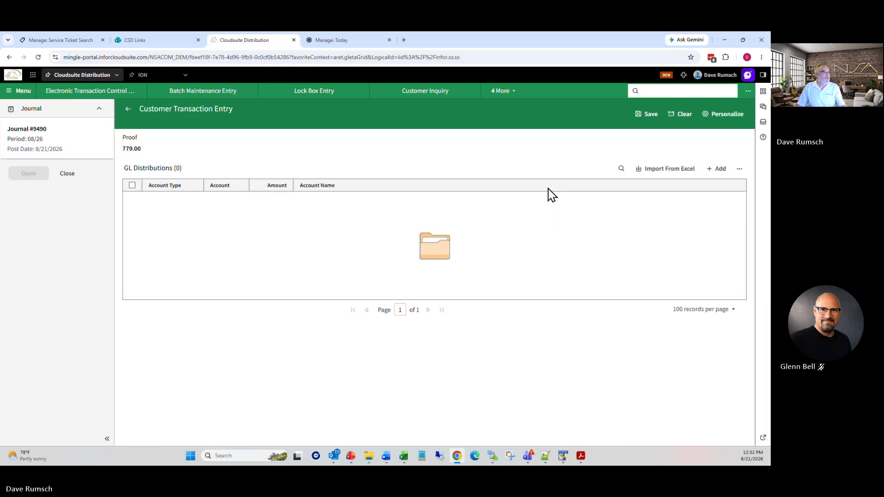
{"action": "left_click", "coordinate": [720, 169]}
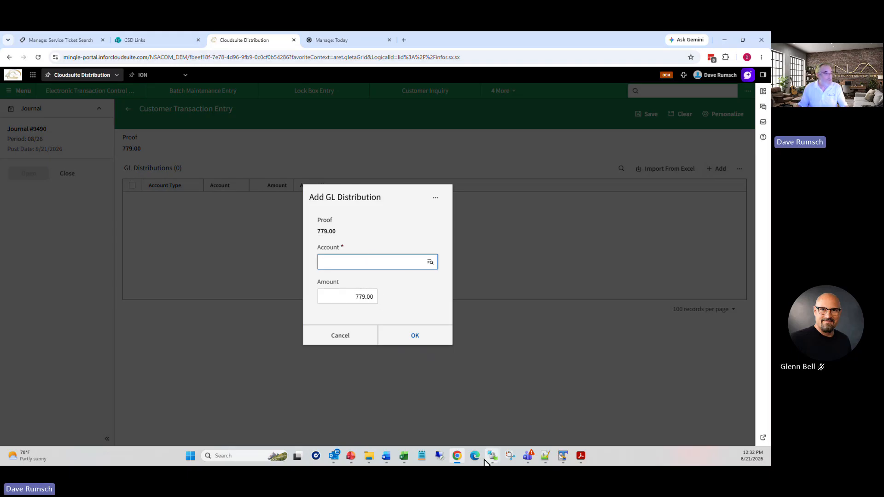
{"action": "left_click", "coordinate": [433, 265]}
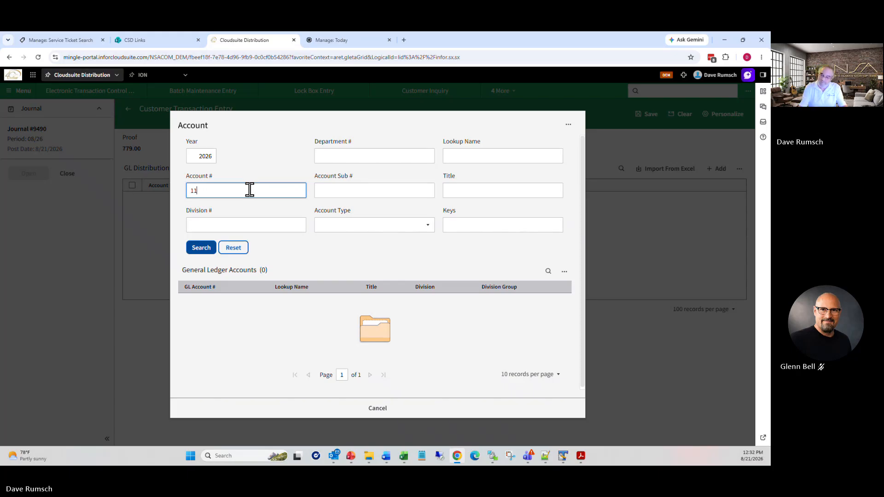
{"action": "key", "text": "Tab"}
{"action": "left_click", "coordinate": [202, 248]}
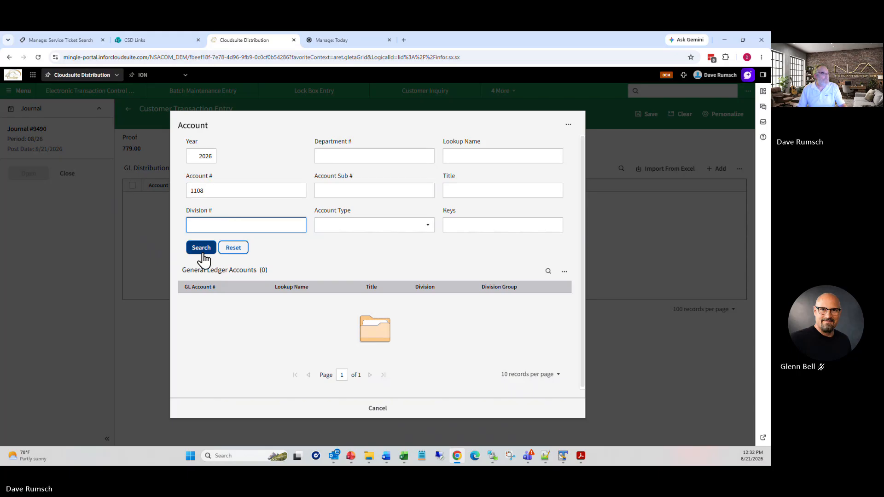
{"action": "left_click", "coordinate": [219, 301]}
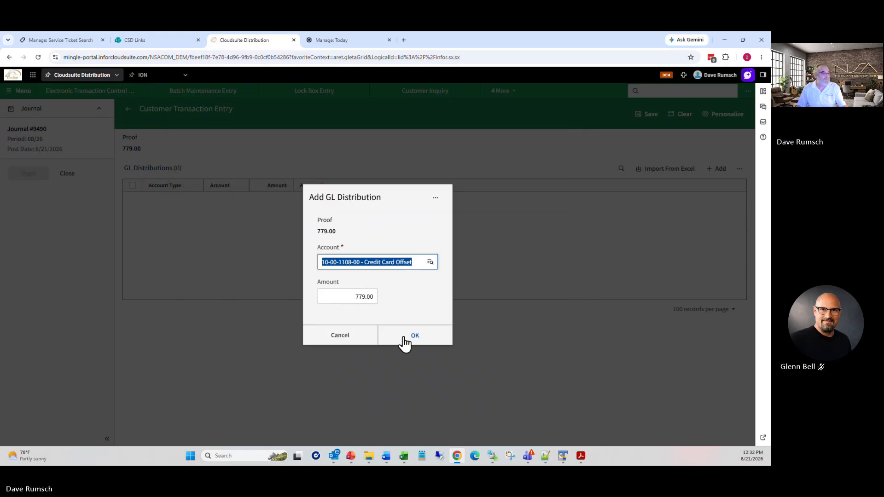
{"action": "left_click", "coordinate": [351, 300]}
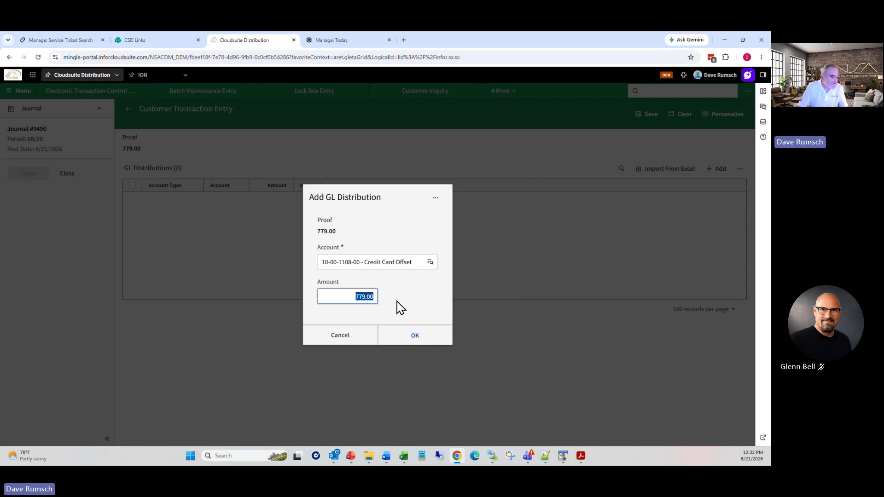
{"action": "type", "text": "7.79"}
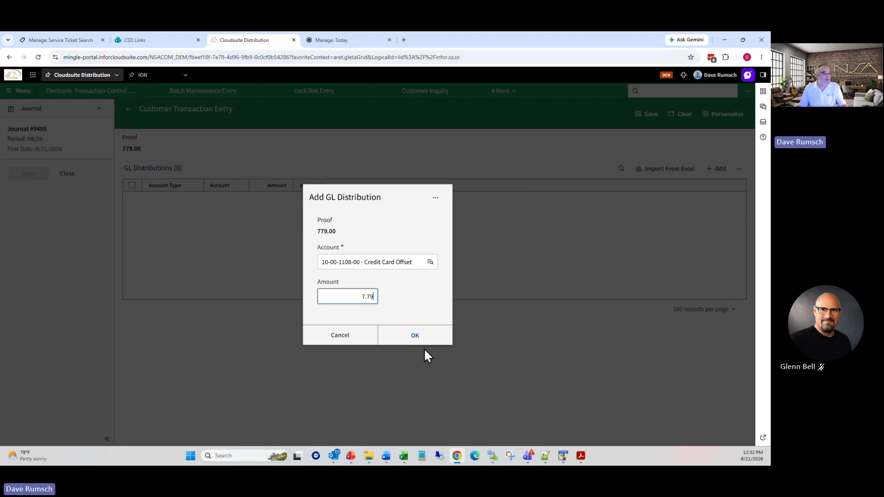
{"action": "left_click", "coordinate": [414, 337]}
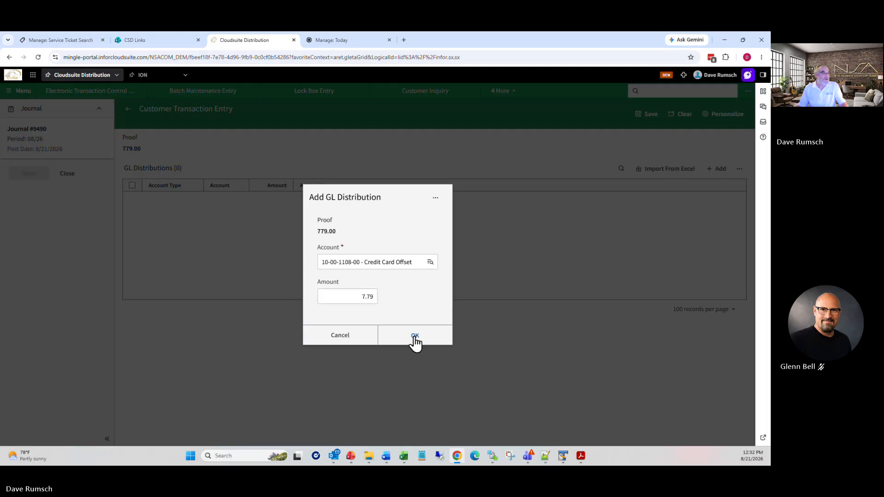
{"action": "left_click", "coordinate": [409, 338]}
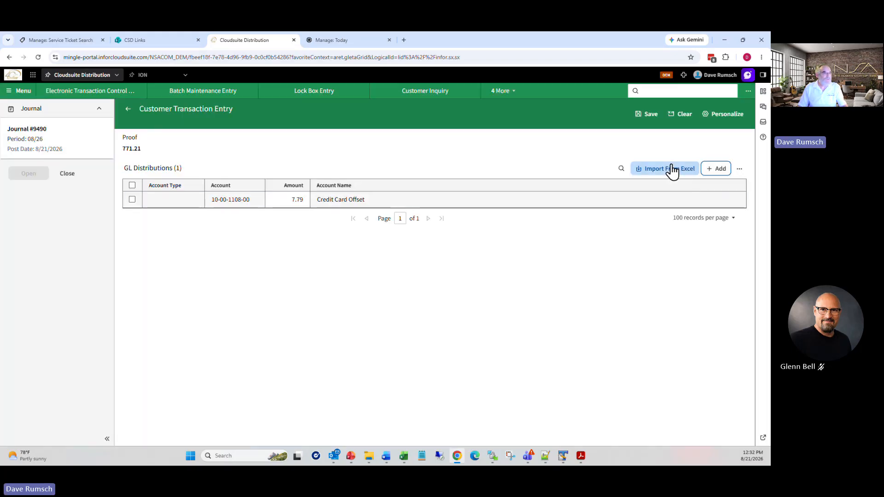
Step: After the proof-must-be-zero error on save, correct the invoice amount to 7.79
{"action": "left_click", "coordinate": [648, 114]}
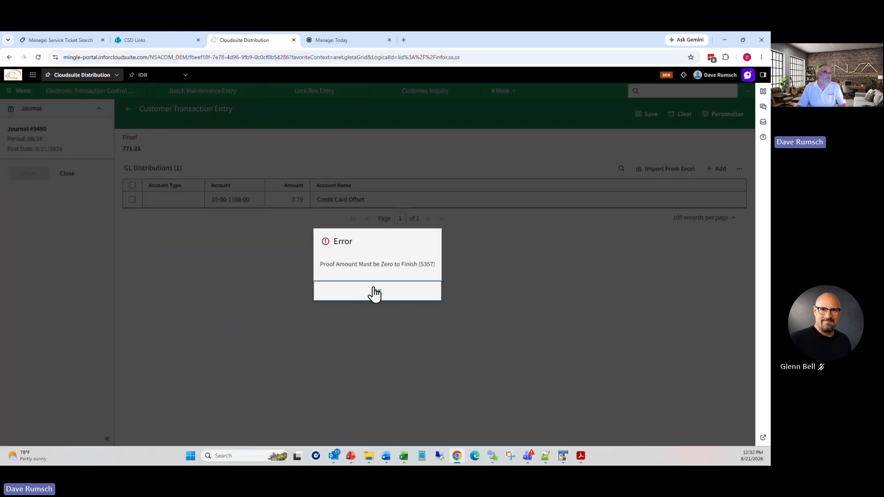
{"action": "left_click", "coordinate": [374, 293]}
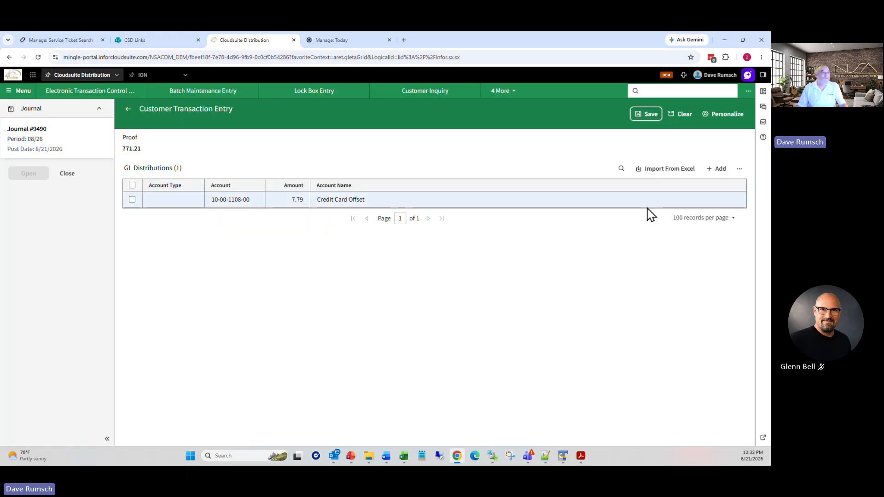
{"action": "left_click", "coordinate": [127, 110]}
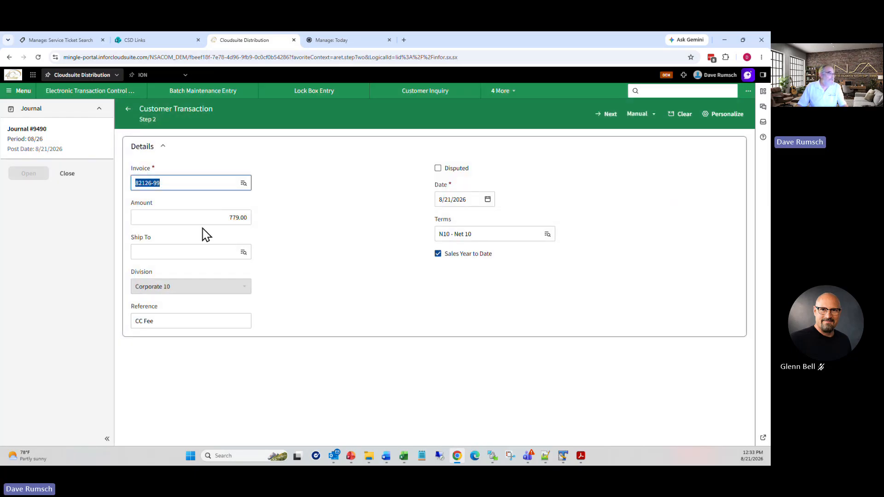
{"action": "left_click", "coordinate": [214, 217]}
{"action": "type", "text": "7"}
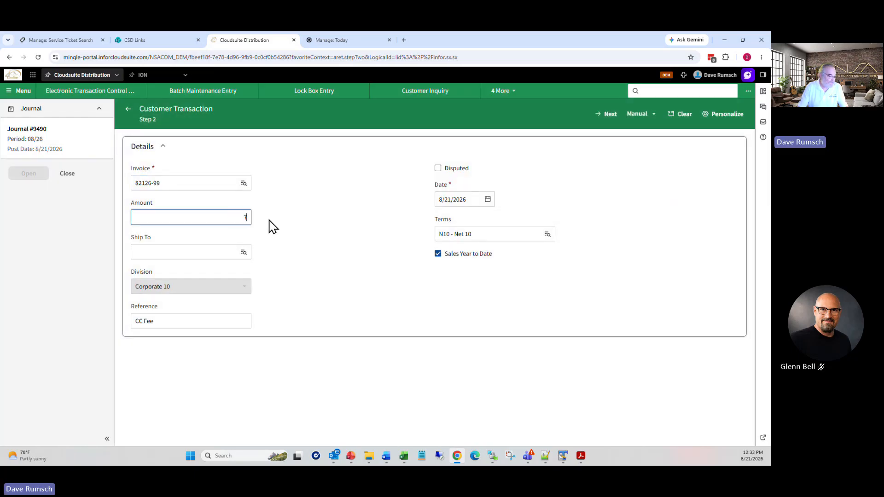
{"action": "type", "text": ".79"}
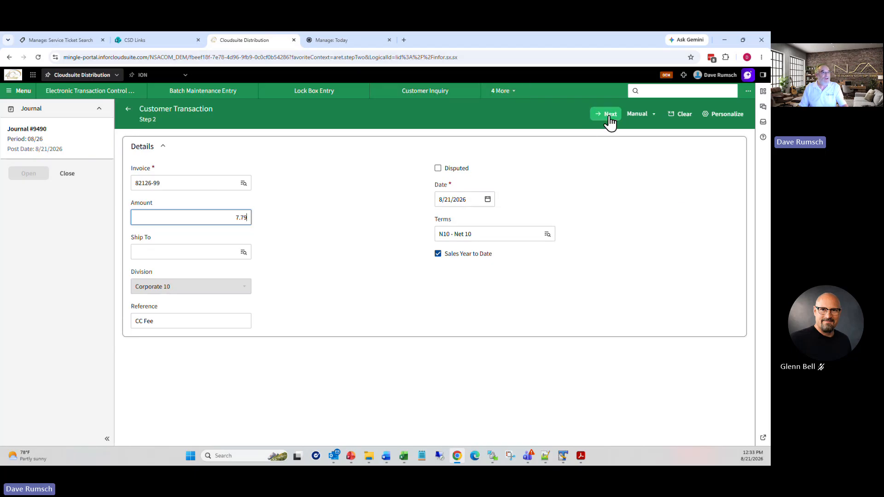
{"action": "left_click", "coordinate": [610, 115]}
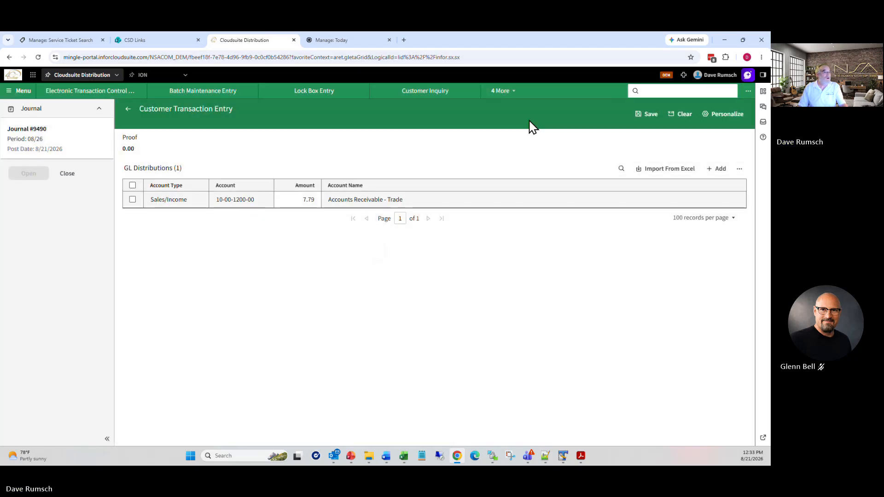
{"action": "left_click", "coordinate": [133, 200]}
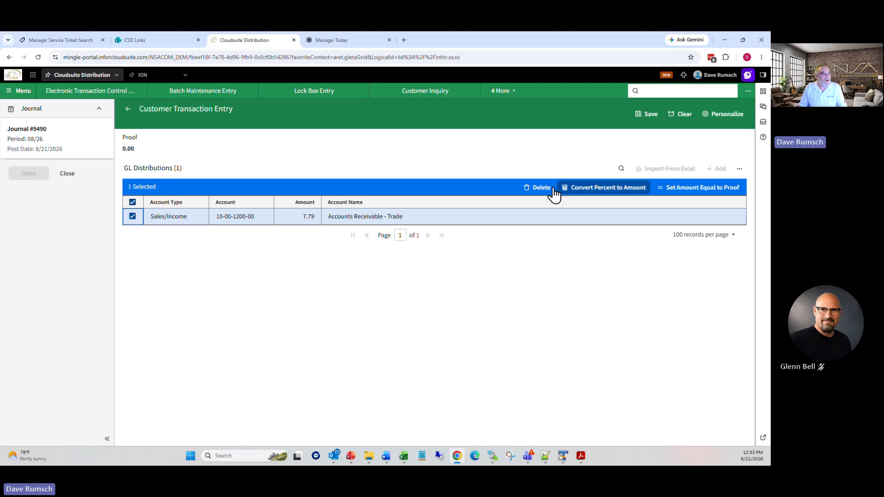
{"action": "left_click", "coordinate": [535, 189]}
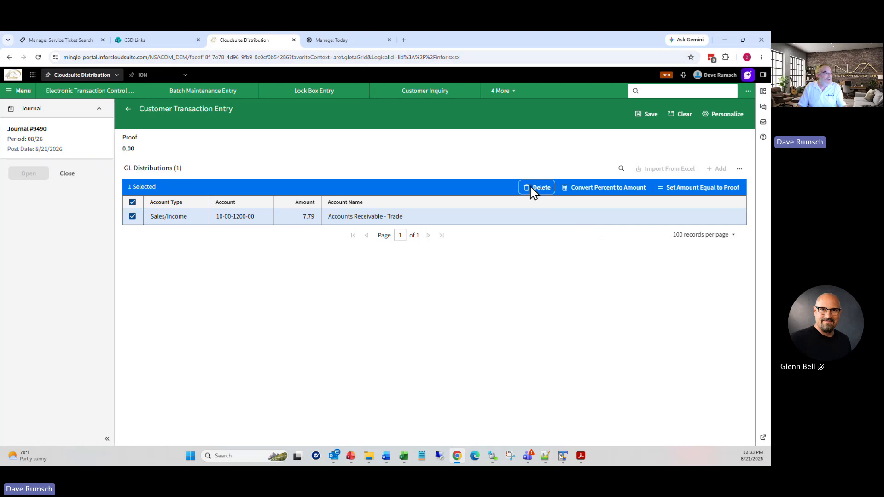
{"action": "left_click", "coordinate": [724, 171]}
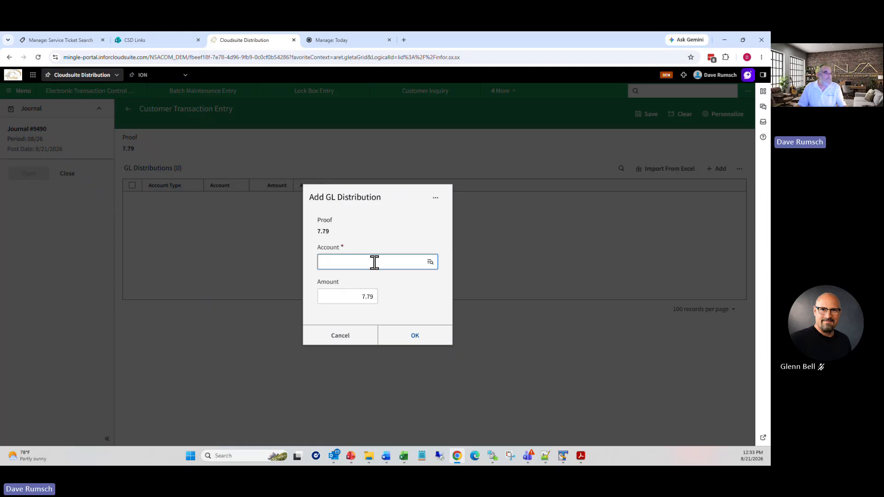
{"action": "left_click", "coordinate": [430, 262]}
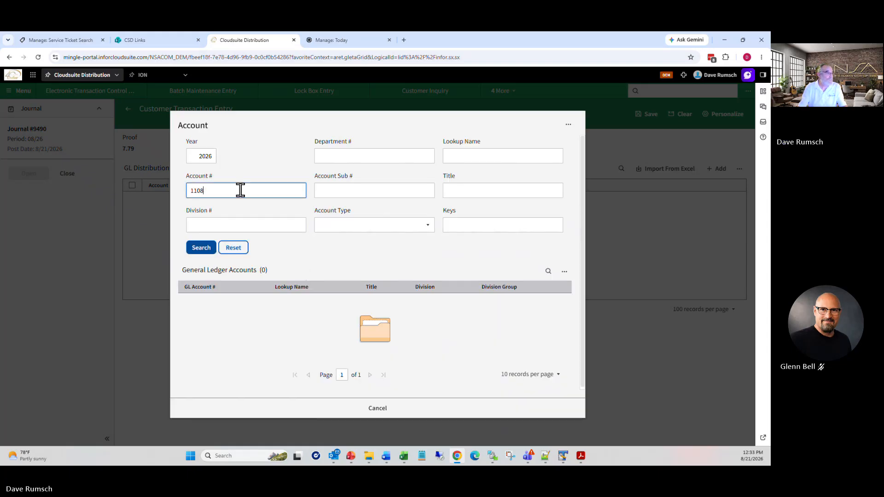
{"action": "key", "text": "Tab"}
{"action": "left_click", "coordinate": [203, 248]}
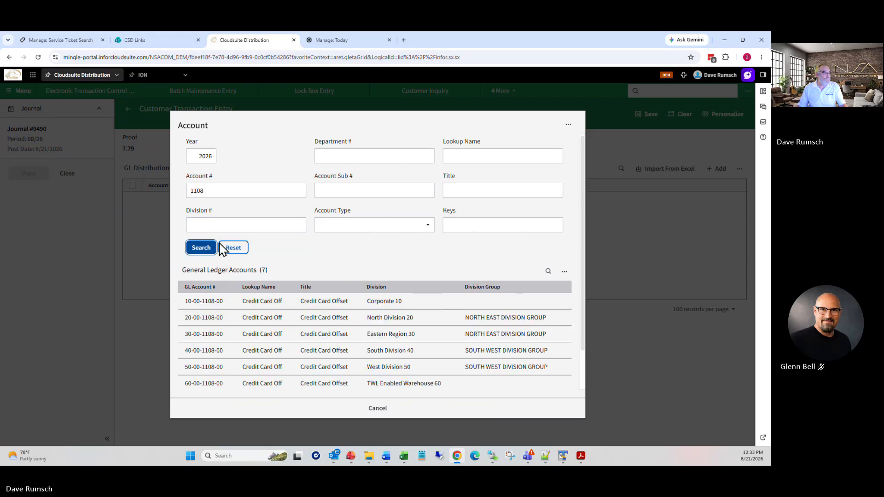
{"action": "left_click", "coordinate": [228, 301]}
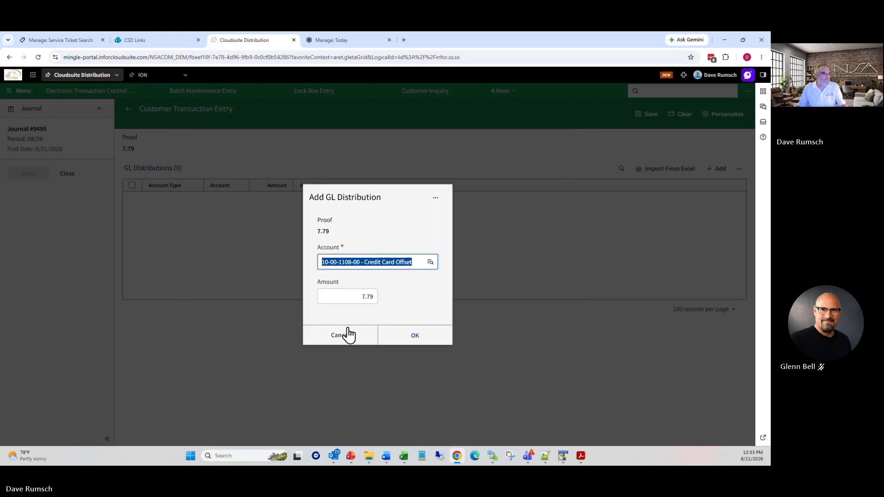
{"action": "left_click", "coordinate": [403, 336]}
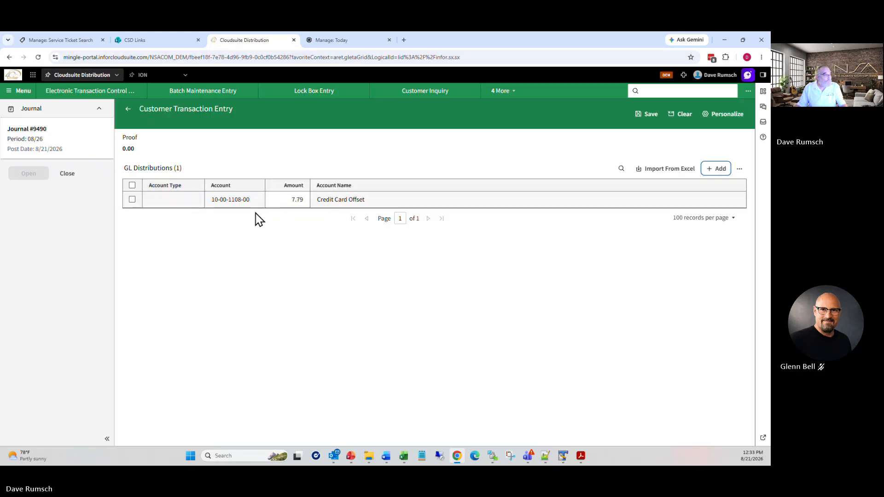
{"action": "left_click", "coordinate": [650, 114]}
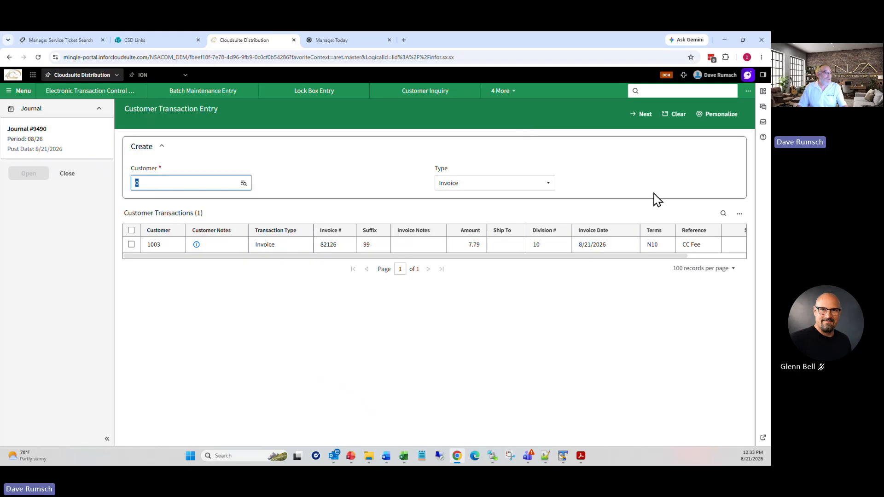
Step: Close Customer Transaction Entry and return to the Lock Box Entry record
{"action": "left_click", "coordinate": [523, 92]}
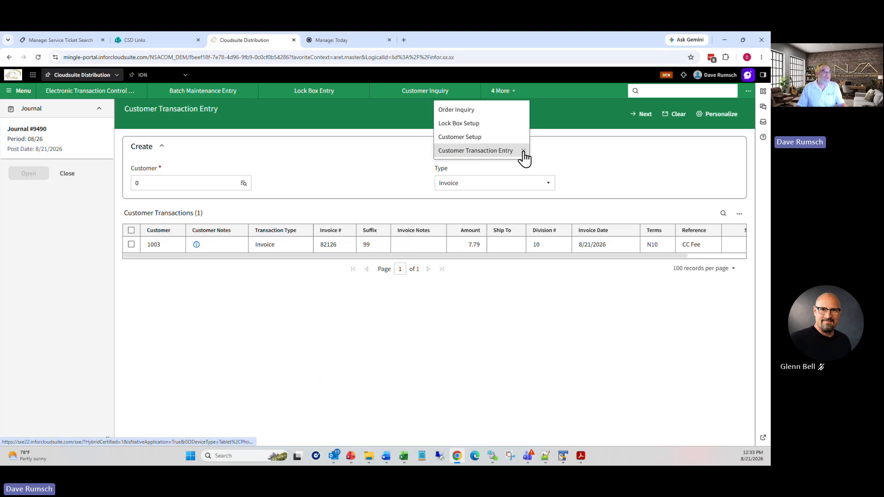
{"action": "left_click", "coordinate": [524, 151]}
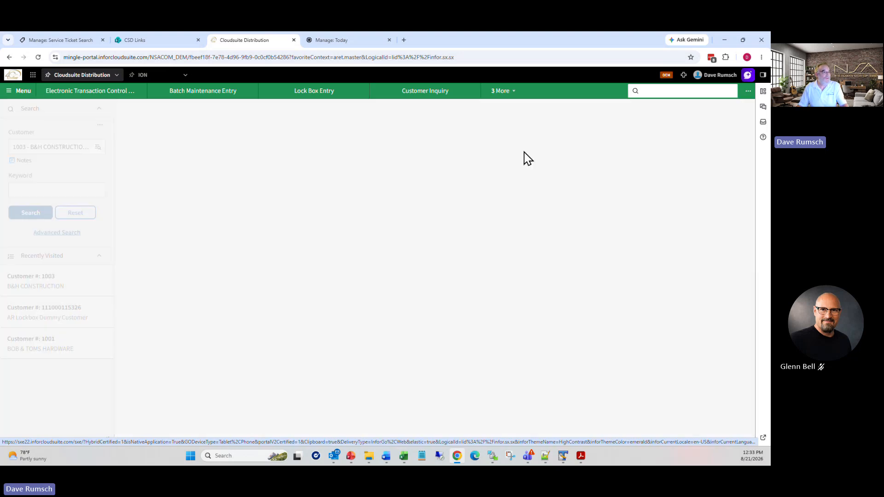
{"action": "left_click", "coordinate": [304, 94]}
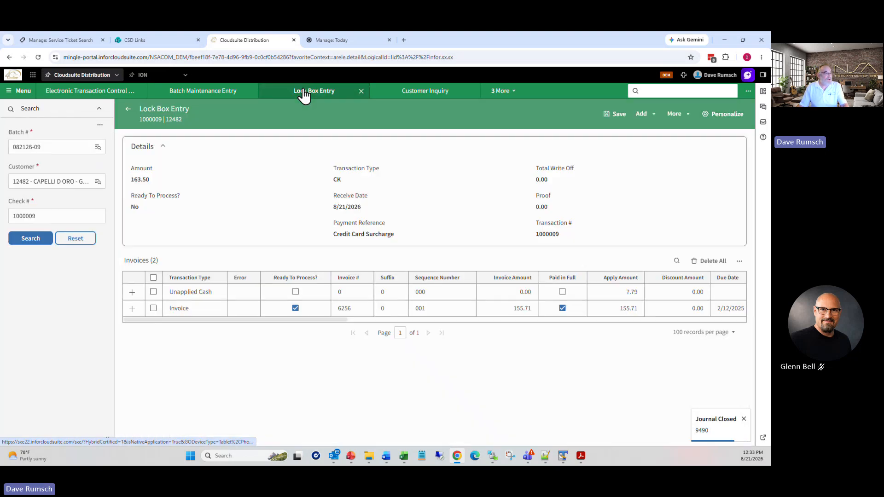
Step: Search invoices via Add > Schedule Payment, then view Ken's Appliance invoice 2862 in Customer Inquiry
{"action": "left_click", "coordinate": [642, 114]}
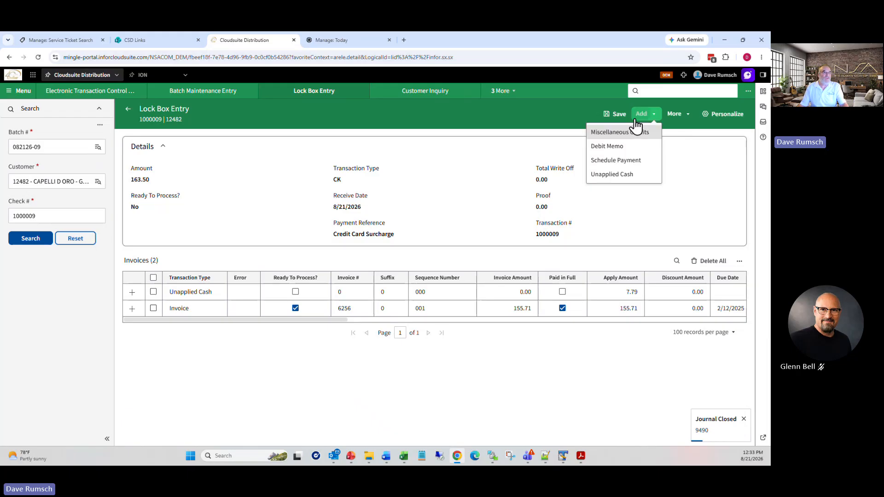
{"action": "left_click", "coordinate": [627, 161]}
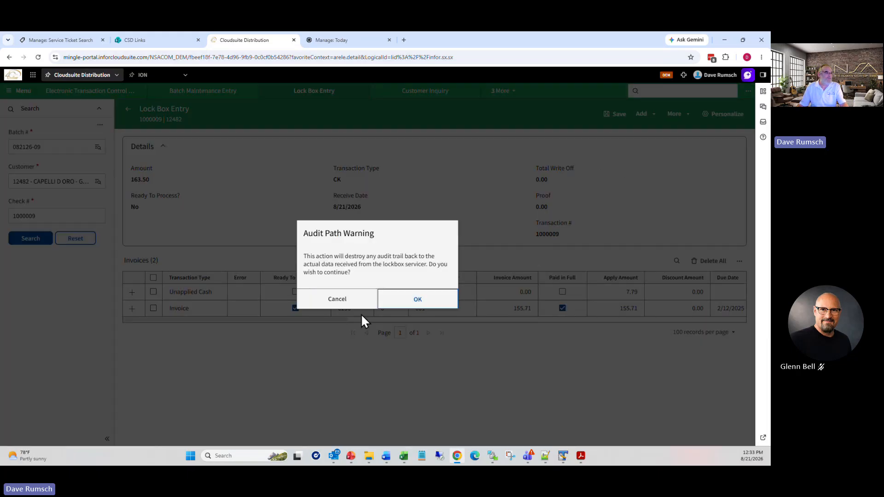
{"action": "left_click", "coordinate": [420, 300]}
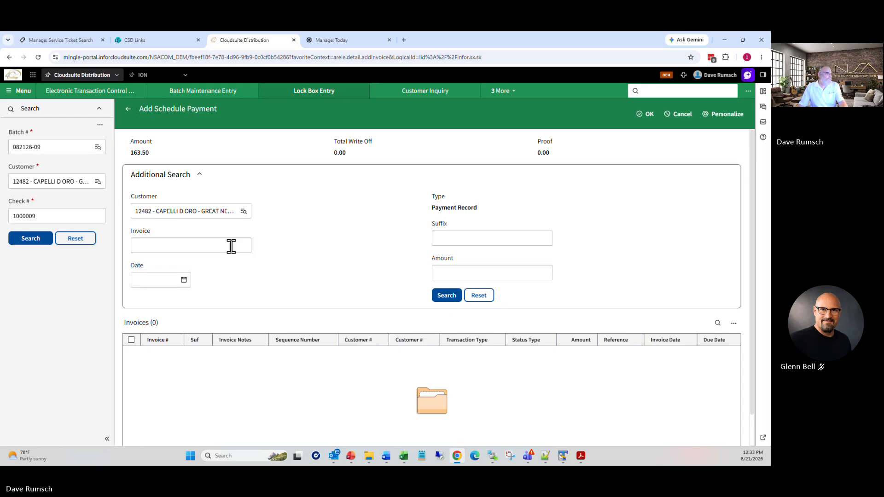
{"action": "left_click", "coordinate": [448, 297]}
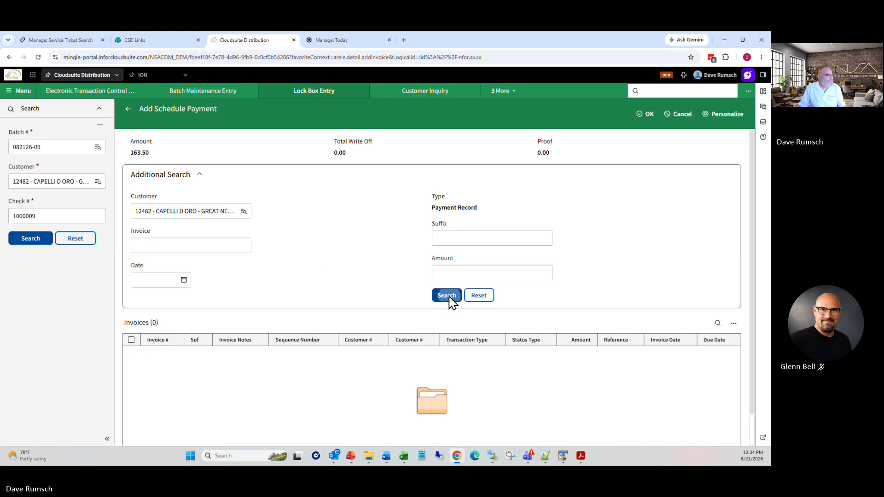
{"action": "left_click", "coordinate": [128, 108]}
{"action": "left_click", "coordinate": [426, 94]}
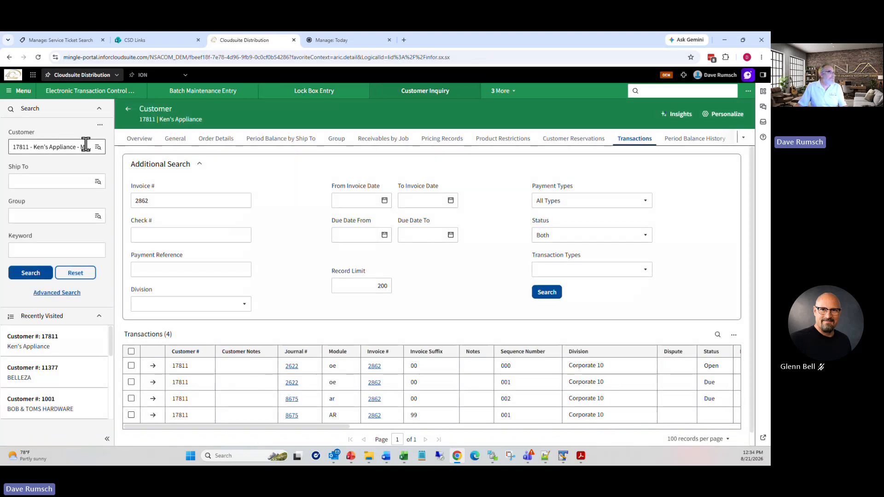
Step: Look up Capelli D Oro by customer number, review its transactions, and return to the list
{"action": "left_click", "coordinate": [69, 146]}
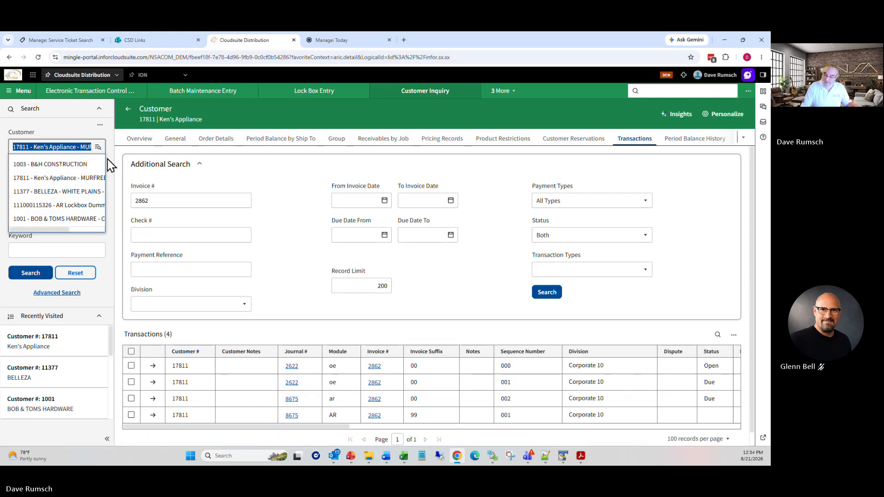
{"action": "type", "text": "12482"}
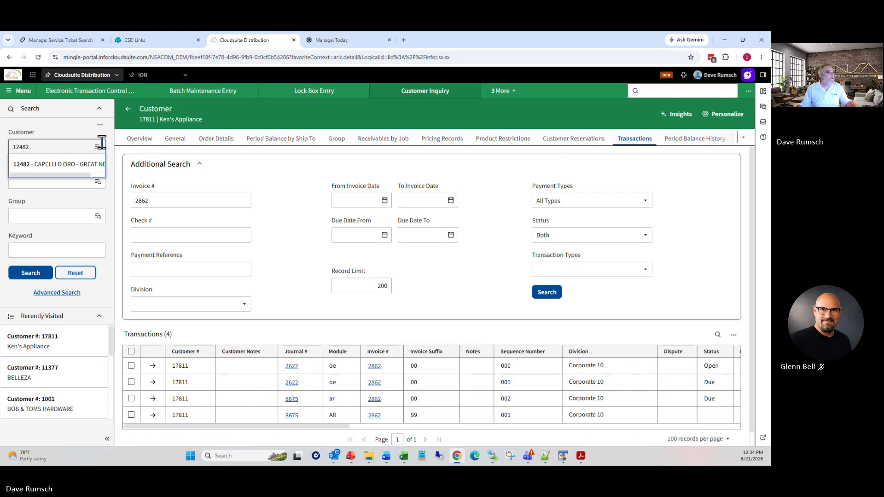
{"action": "left_click", "coordinate": [73, 165]}
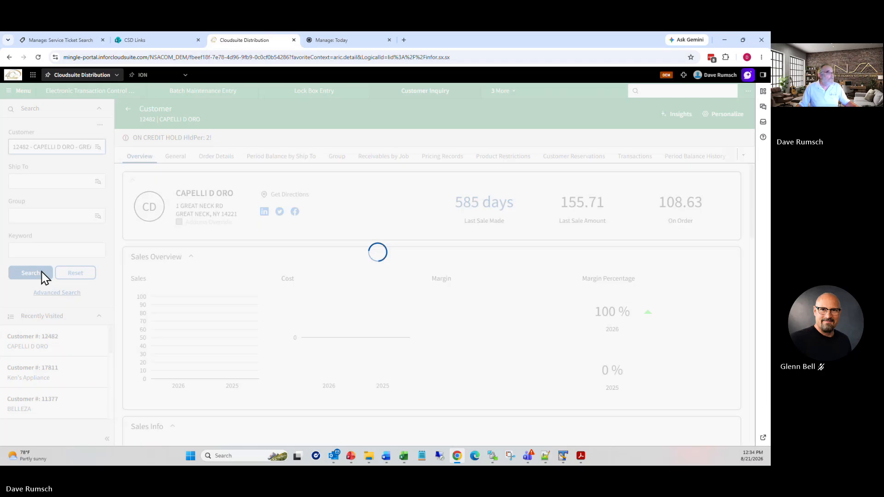
{"action": "left_click", "coordinate": [635, 157]}
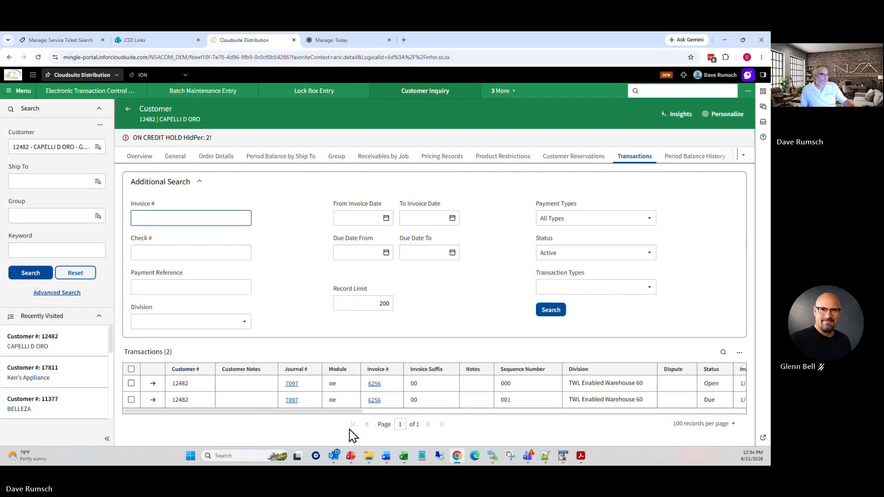
{"action": "left_click_drag", "start_coordinate": [357, 414], "coordinate": [208, 419]}
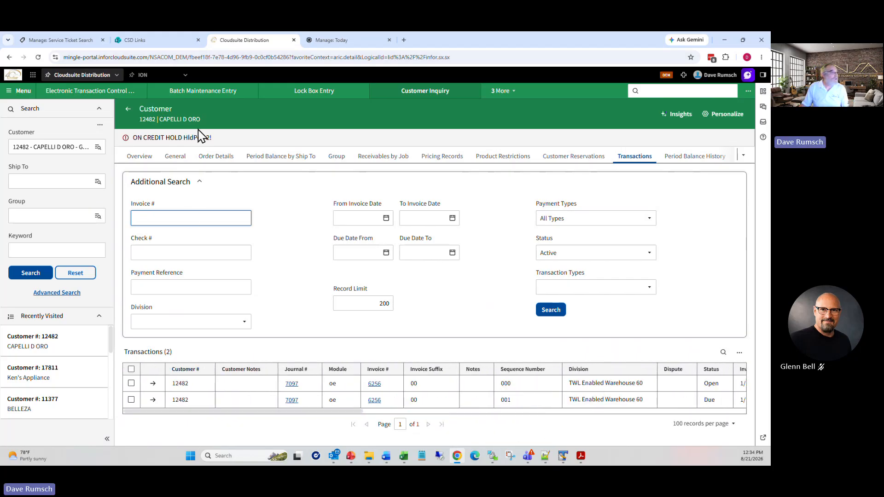
{"action": "left_click", "coordinate": [129, 110]}
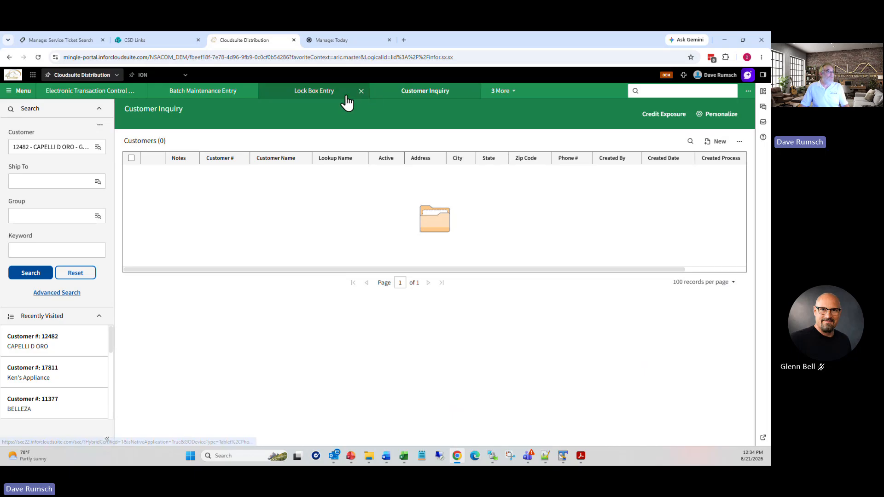
Step: Mark batch 082126-09's Unapplied Cash line ready to process and save the entry
{"action": "left_click", "coordinate": [322, 92]}
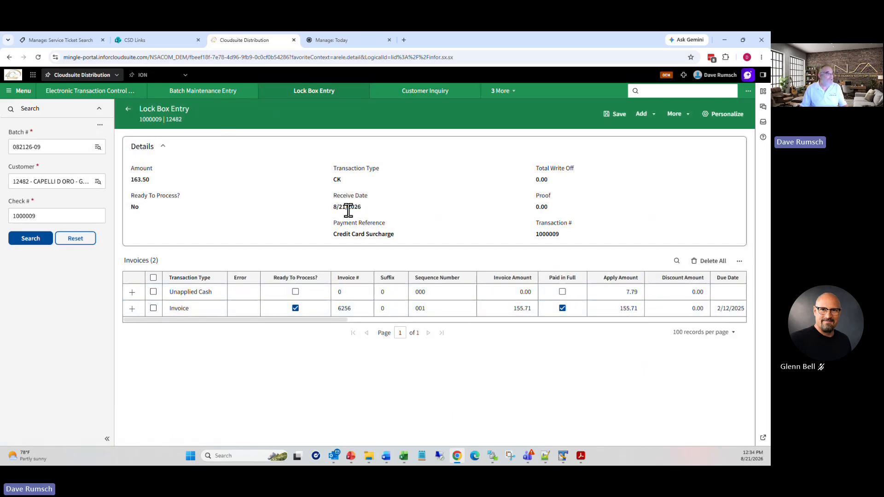
{"action": "left_click", "coordinate": [133, 293]}
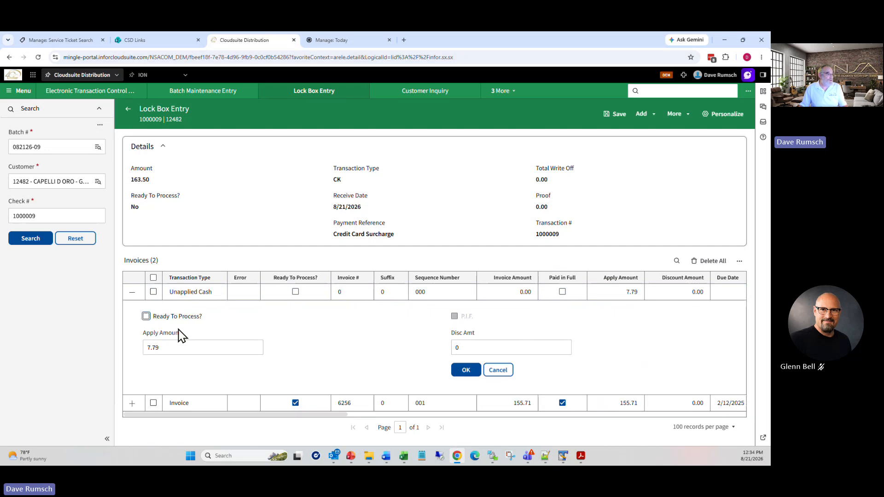
{"action": "left_click", "coordinate": [472, 371]}
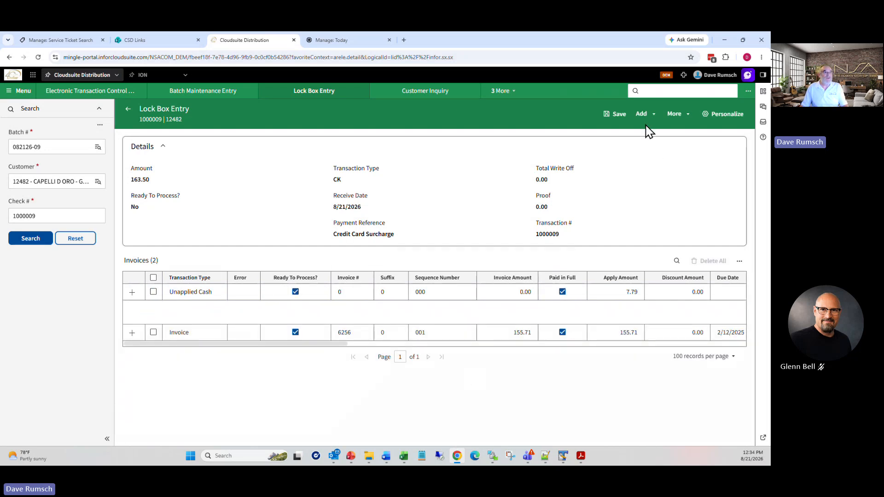
{"action": "left_click", "coordinate": [616, 116]}
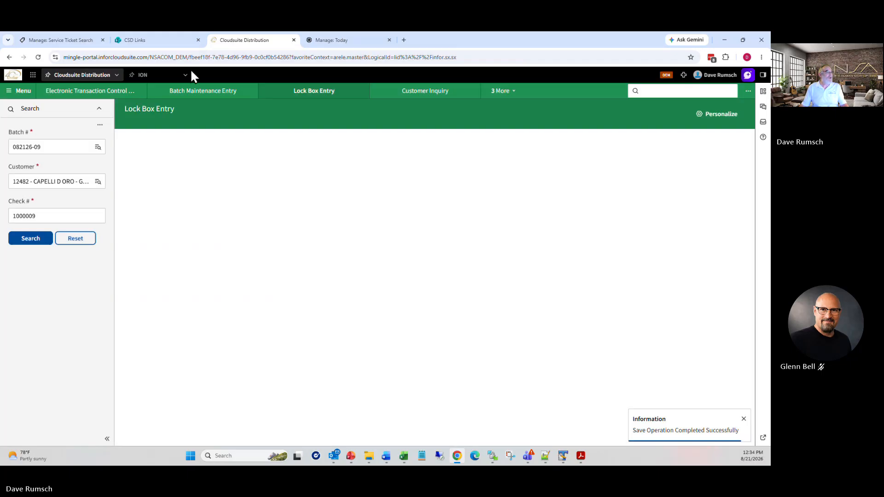
Step: Load batch 082126-10's 15,249.64 check in Lock Box Entry
{"action": "left_click", "coordinate": [97, 147]}
{"action": "left_click", "coordinate": [72, 228]}
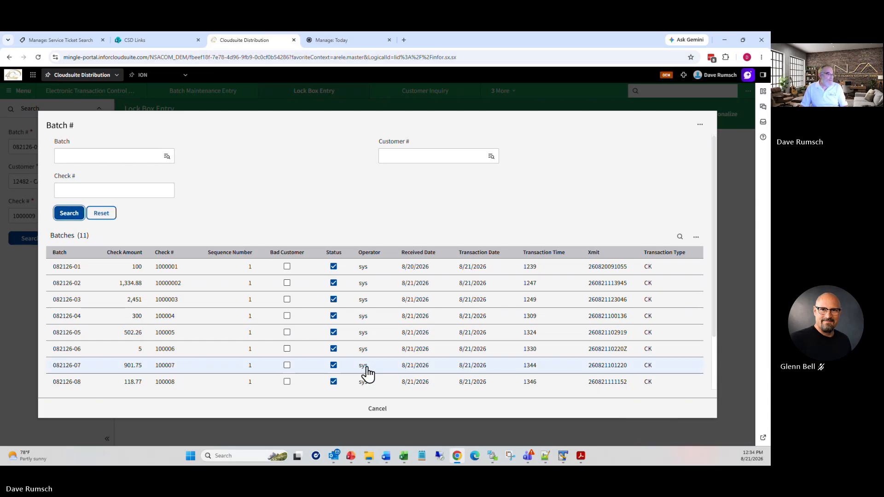
{"action": "scroll", "coordinate": [351, 372], "scroll_direction": "down", "scroll_amount": 3}
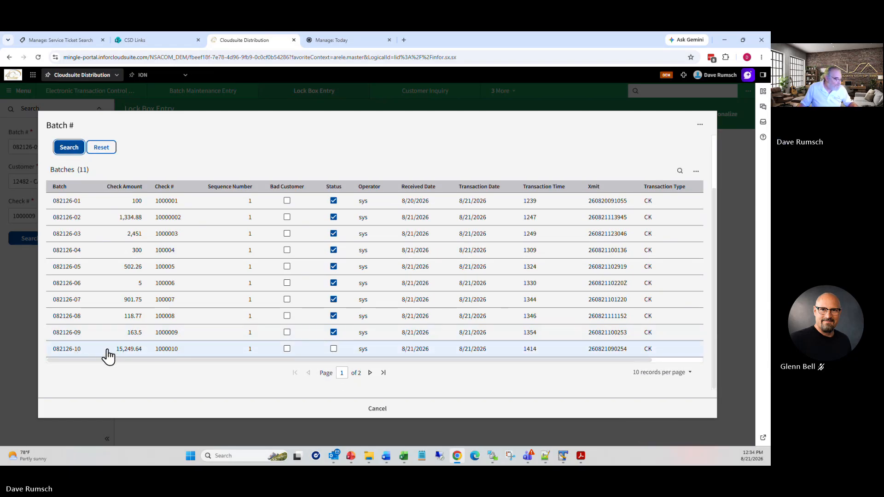
{"action": "left_click", "coordinate": [82, 350]}
{"action": "left_click", "coordinate": [25, 251]}
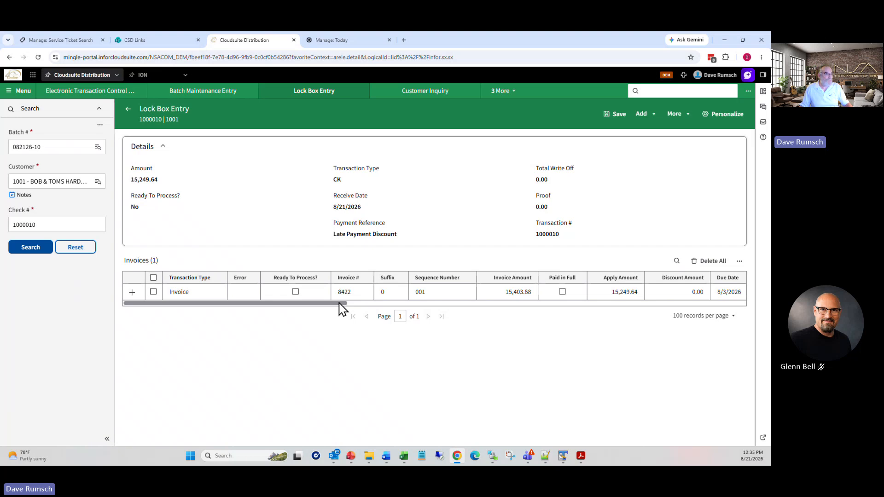
Step: Recall the invoice discount on invoice 8422, accepting the audit trail warning
{"action": "left_click_drag", "start_coordinate": [340, 304], "coordinate": [298, 313]}
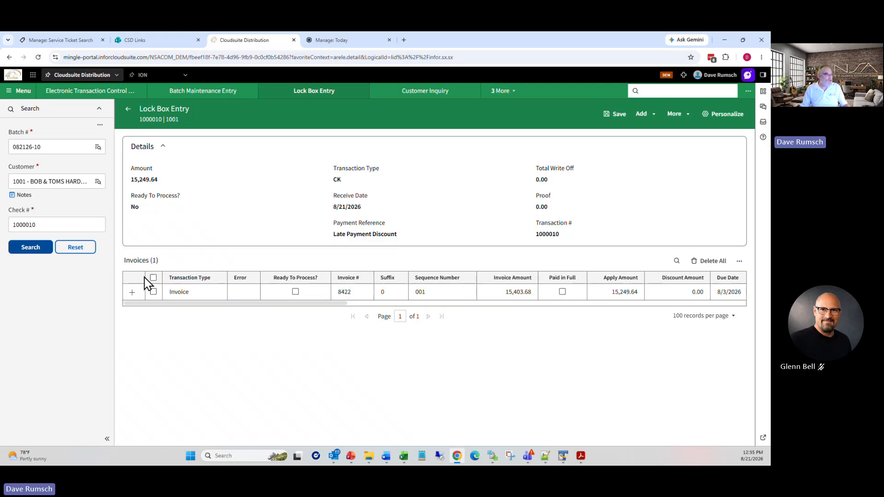
{"action": "left_click", "coordinate": [152, 292]}
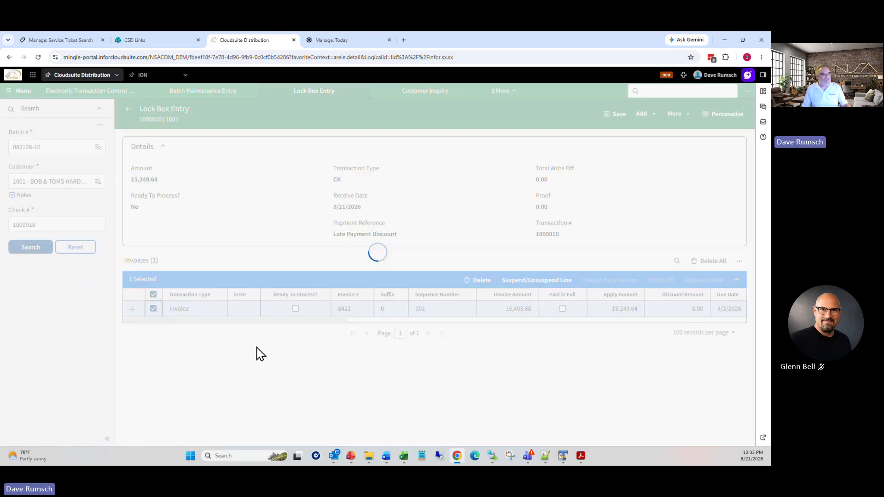
{"action": "left_click", "coordinate": [737, 281]}
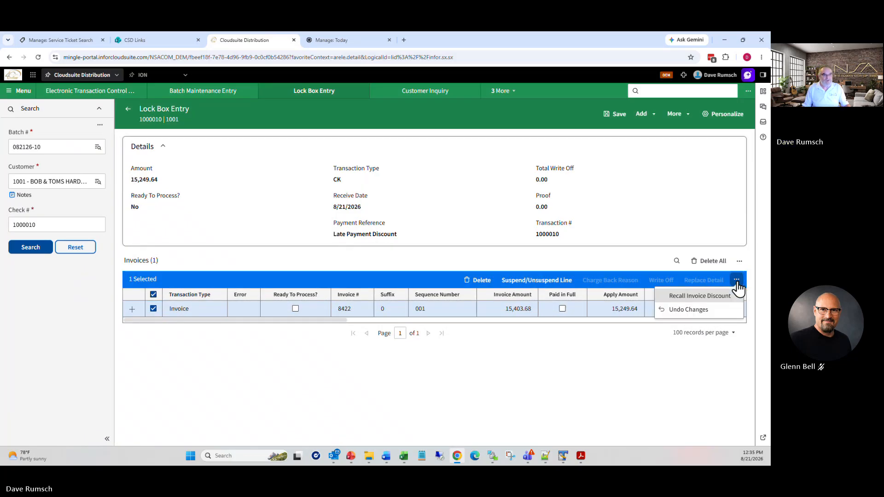
{"action": "left_click", "coordinate": [710, 297]}
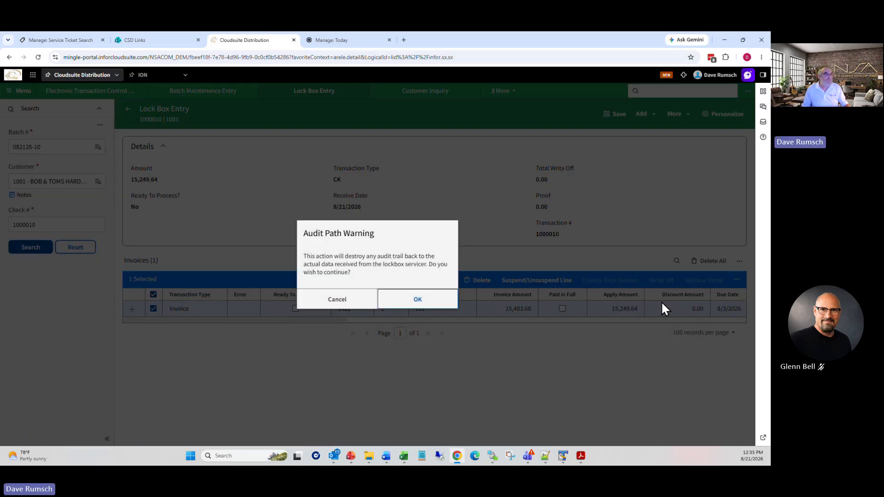
{"action": "left_click", "coordinate": [423, 301]}
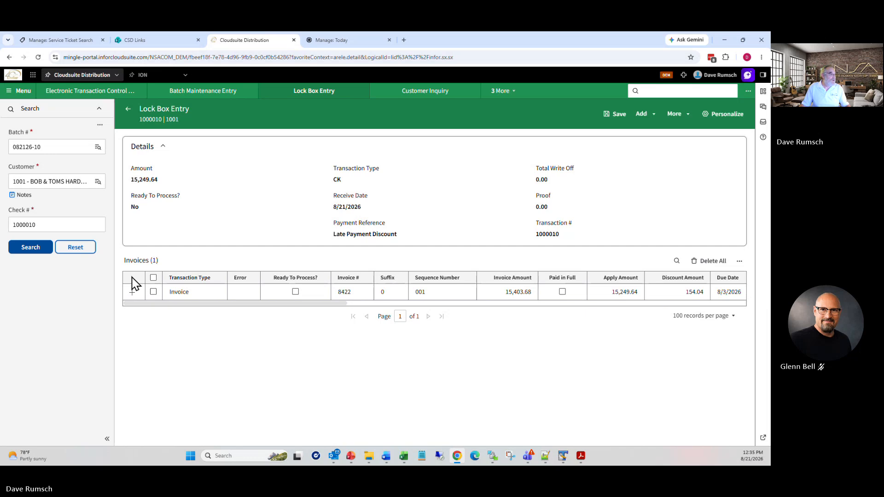
Step: Mark invoice 8422 ready to process without paid-in-full, leaving a 154.04 proof
{"action": "left_click", "coordinate": [132, 292]}
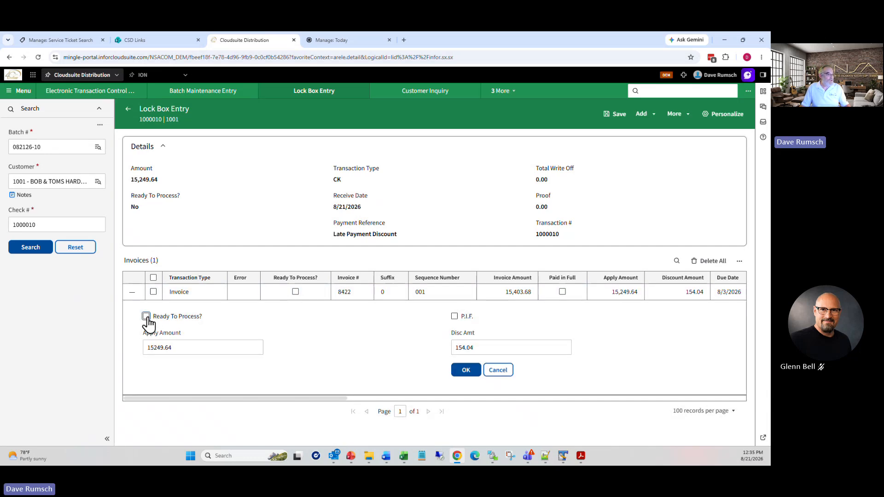
{"action": "left_click", "coordinate": [146, 316]}
{"action": "left_click", "coordinate": [455, 317]}
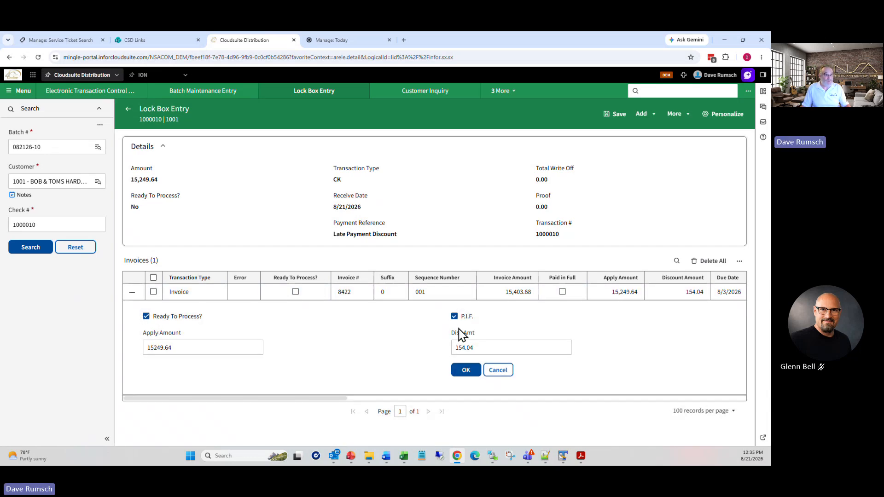
{"action": "left_click", "coordinate": [466, 371]}
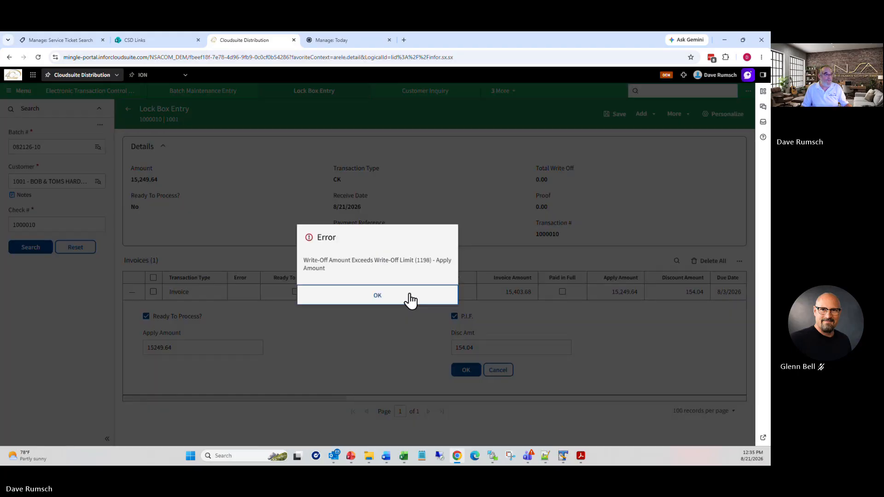
{"action": "left_click", "coordinate": [401, 299]}
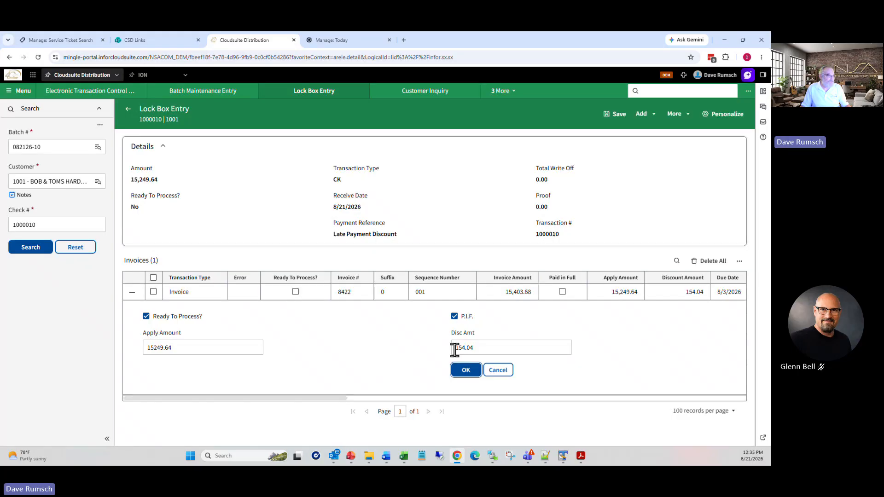
{"action": "left_click", "coordinate": [454, 317]}
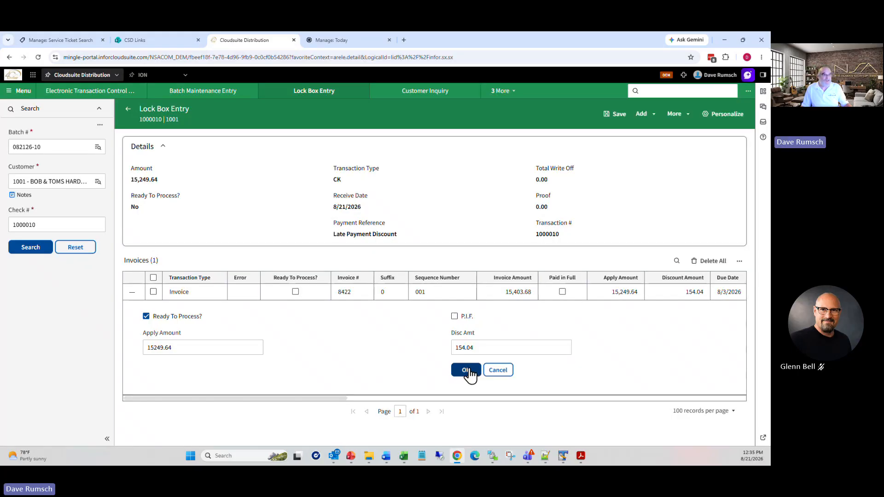
{"action": "left_click", "coordinate": [467, 371]}
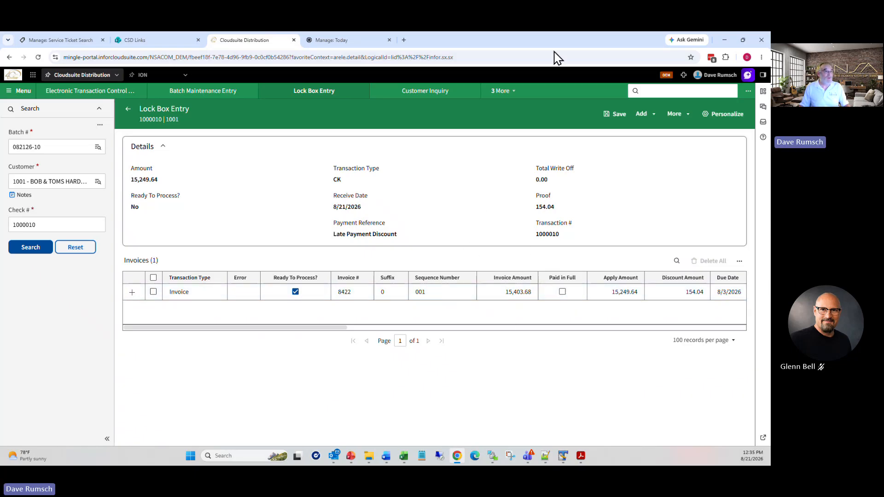
Step: Save batch 082126-10's entry, accepting the proof balance, then delete the 154.04 Unapplied Cash line
{"action": "left_click", "coordinate": [619, 115]}
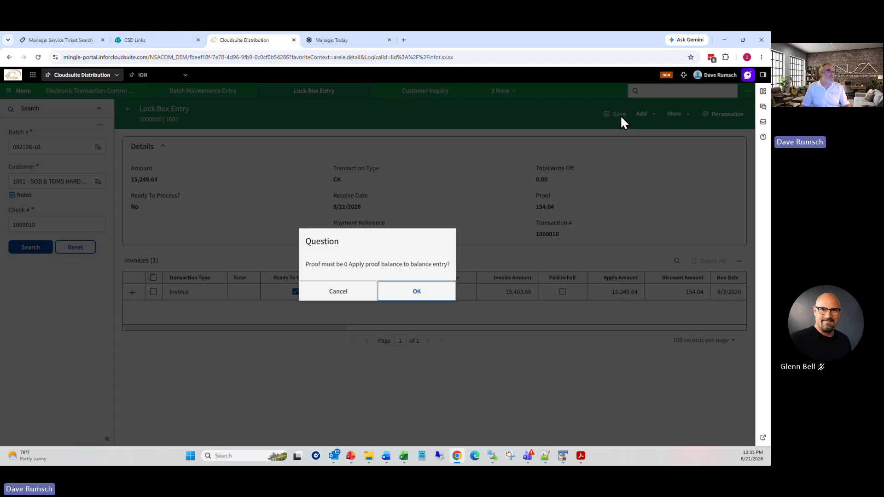
{"action": "left_click", "coordinate": [407, 298]}
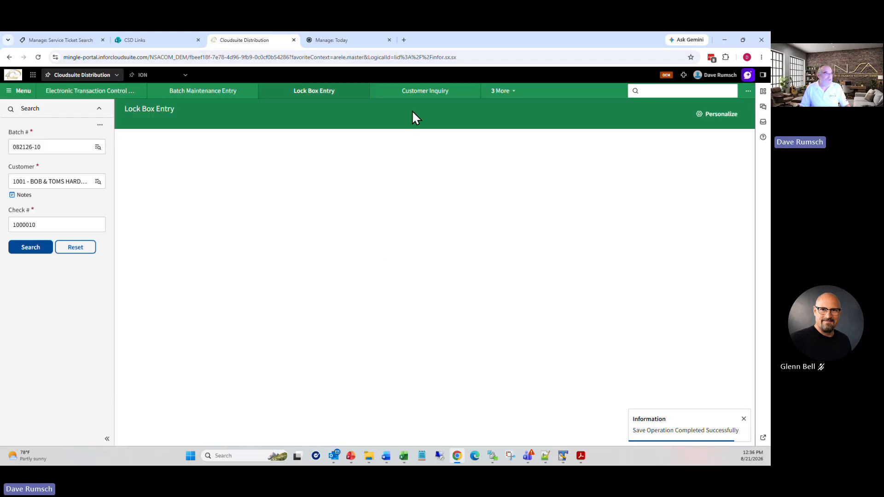
{"action": "left_click", "coordinate": [32, 248]}
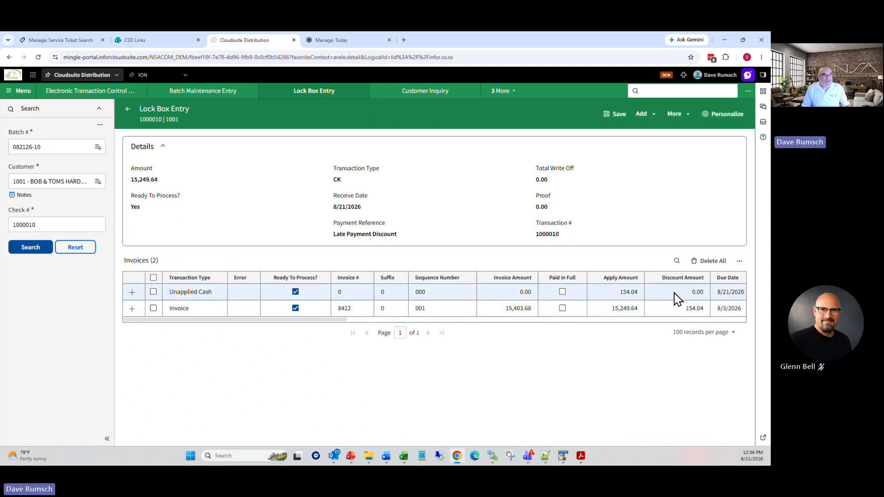
{"action": "left_click", "coordinate": [153, 292]}
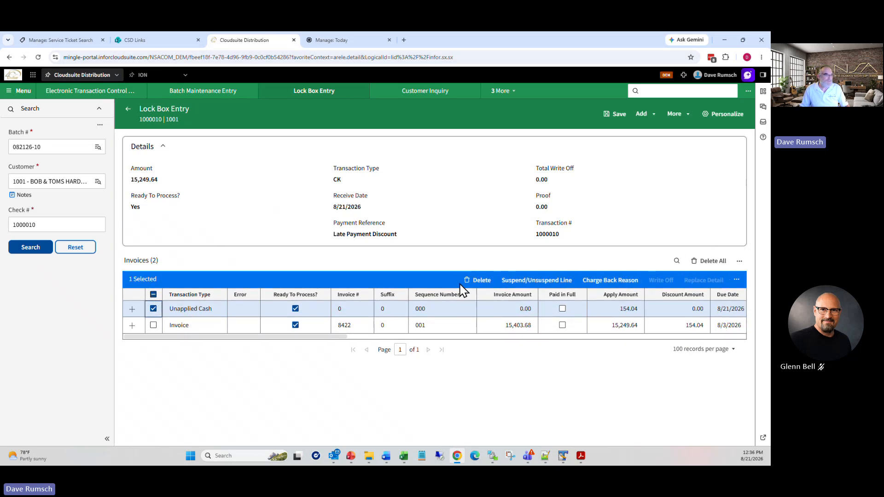
{"action": "left_click", "coordinate": [481, 280]}
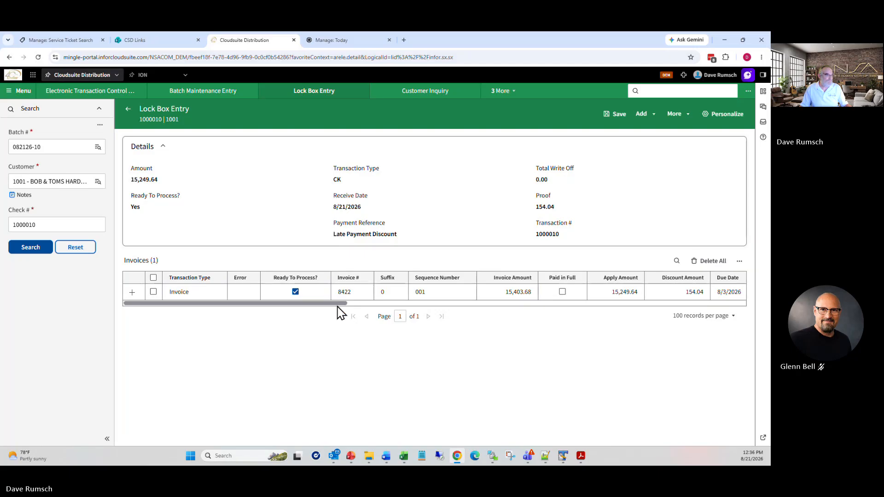
{"action": "left_click_drag", "start_coordinate": [340, 307], "coordinate": [292, 312]}
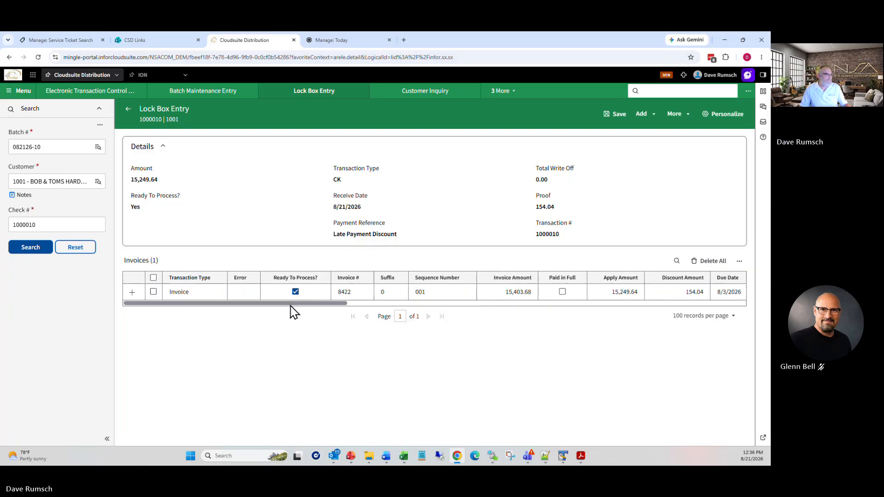
{"action": "left_click", "coordinate": [131, 293]}
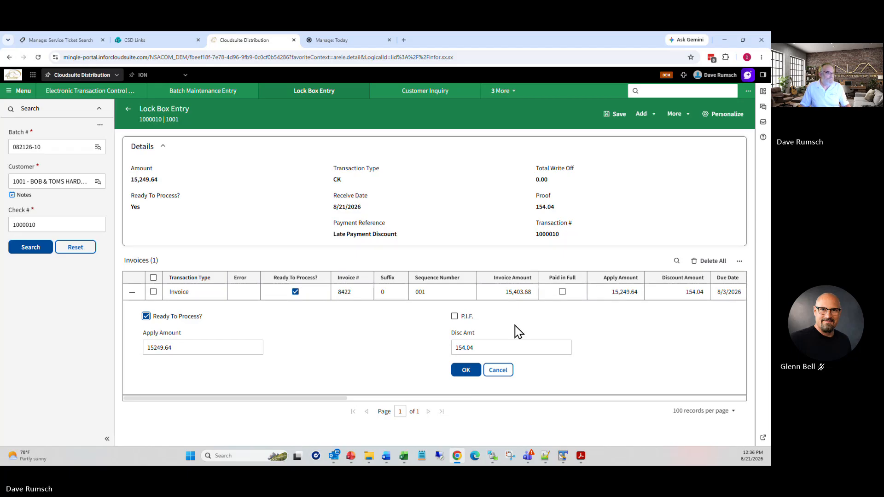
{"action": "left_click", "coordinate": [466, 372]}
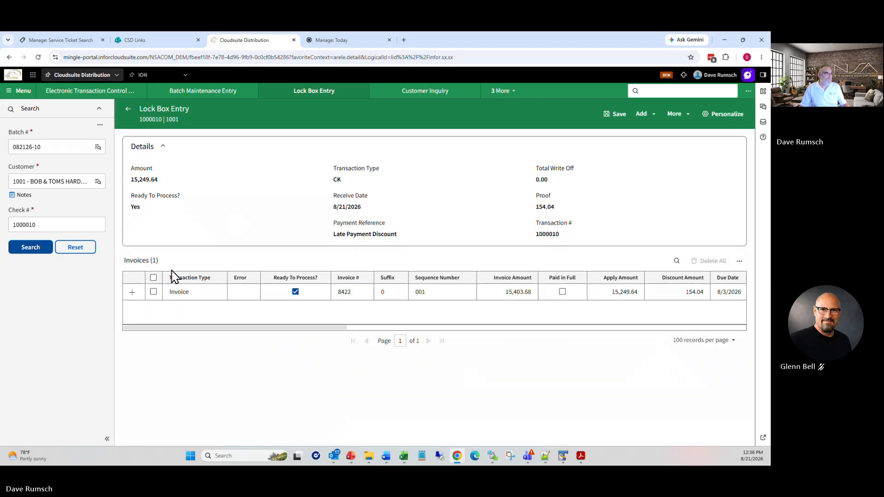
{"action": "left_click", "coordinate": [154, 292]}
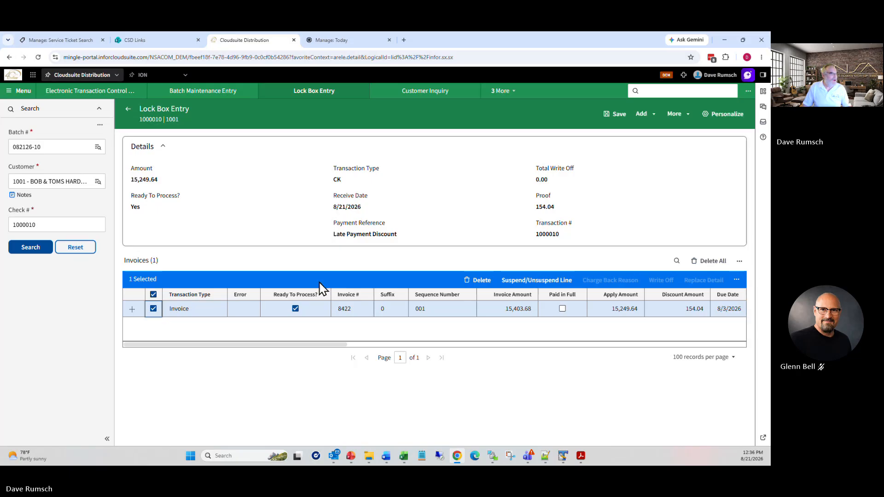
{"action": "left_click", "coordinate": [131, 312]}
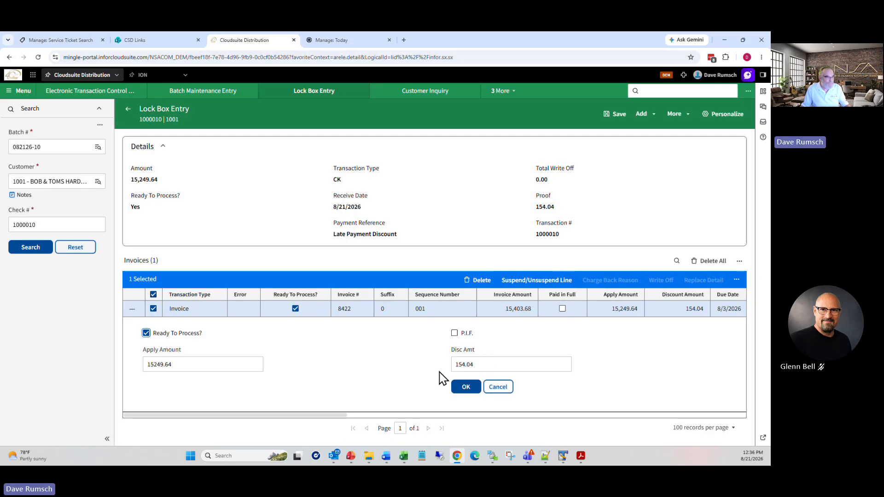
{"action": "key", "text": "BackSpace"}
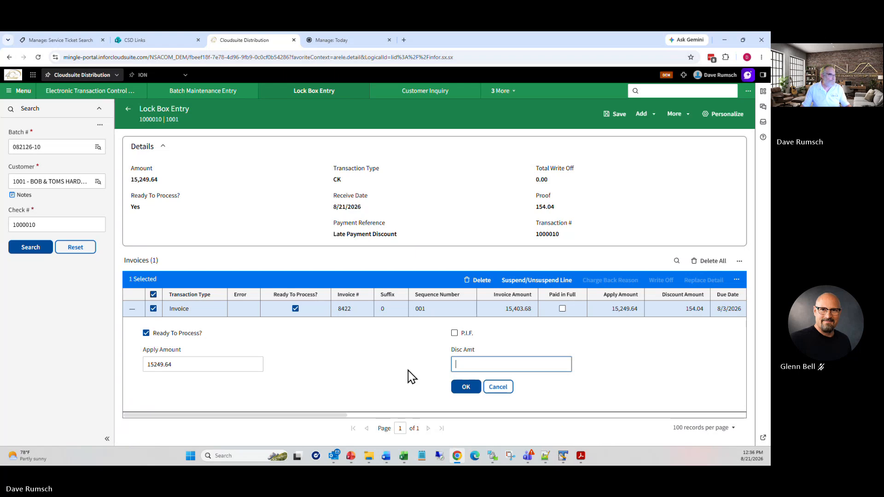
{"action": "left_click", "coordinate": [462, 390]}
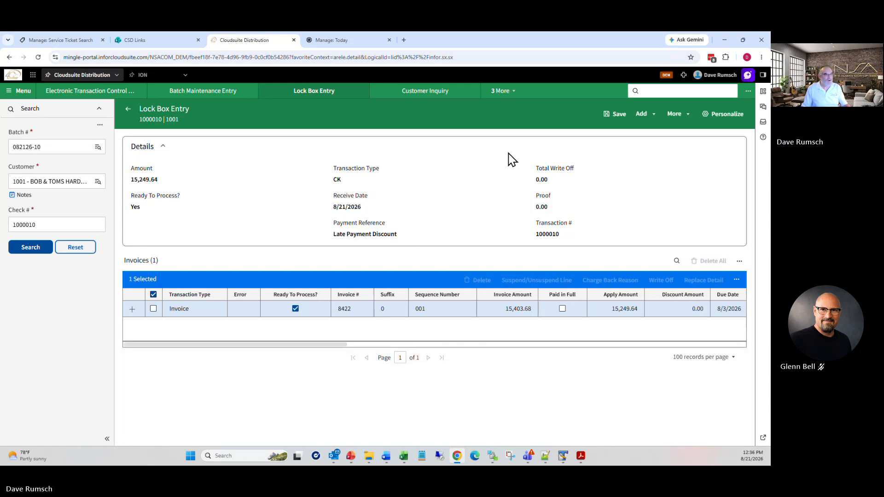
{"action": "left_click_drag", "start_coordinate": [345, 345], "coordinate": [282, 359]}
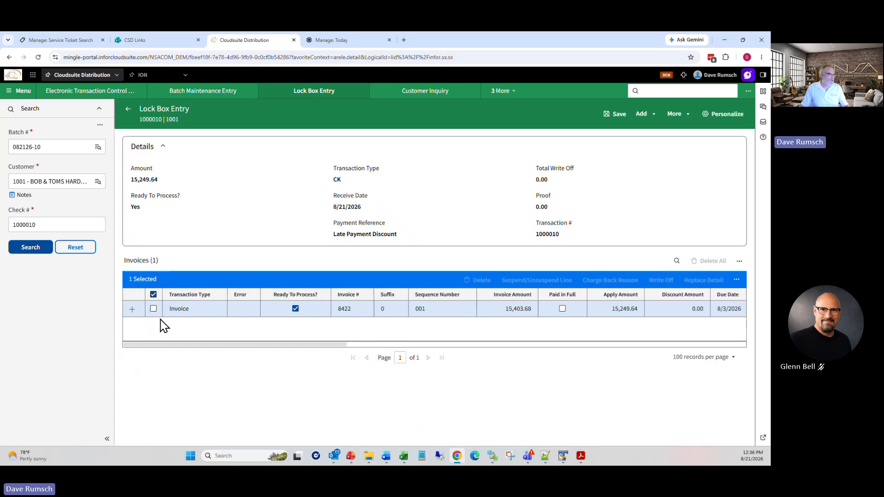
{"action": "left_click", "coordinate": [131, 312]}
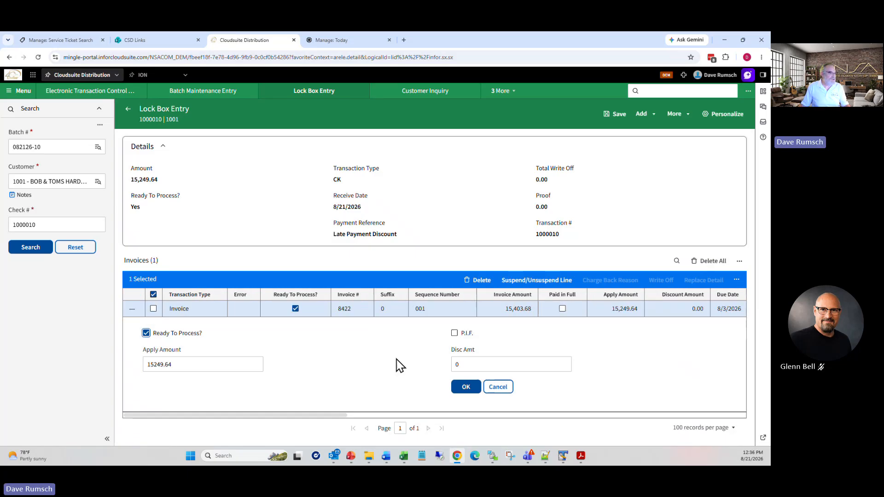
{"action": "double_click", "coordinate": [459, 364]}
{"action": "type", "text": "1540."}
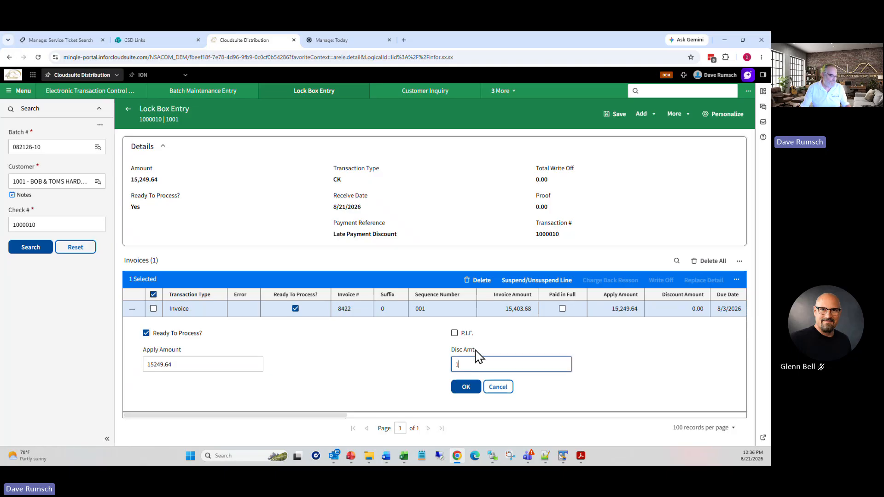
{"action": "key", "text": "BackSpace"}
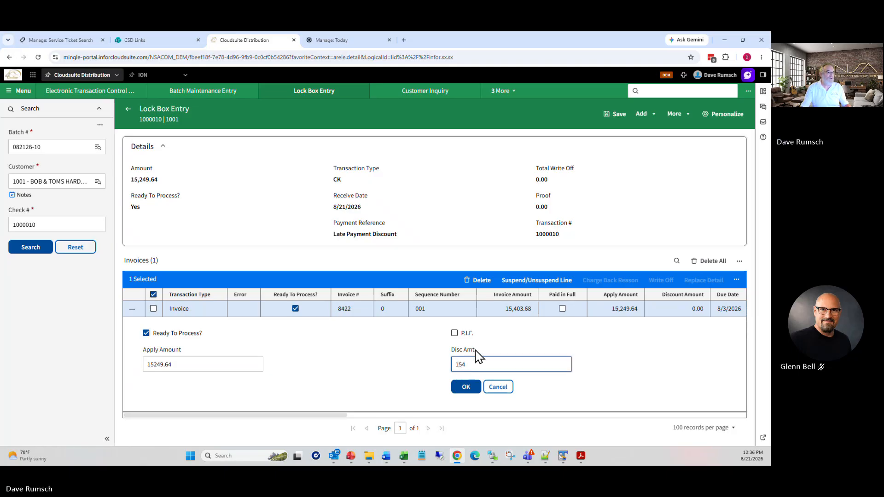
{"action": "type", "text": ".04"}
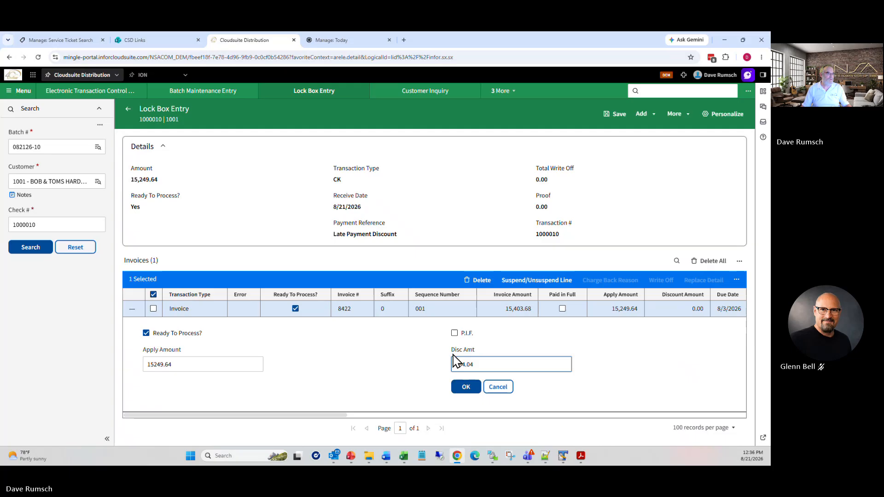
{"action": "left_click", "coordinate": [466, 387]}
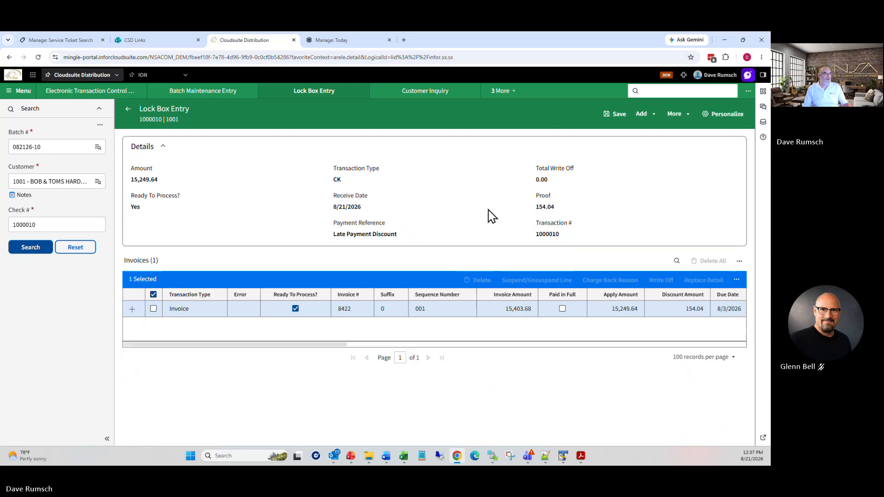
{"action": "left_click", "coordinate": [154, 309]}
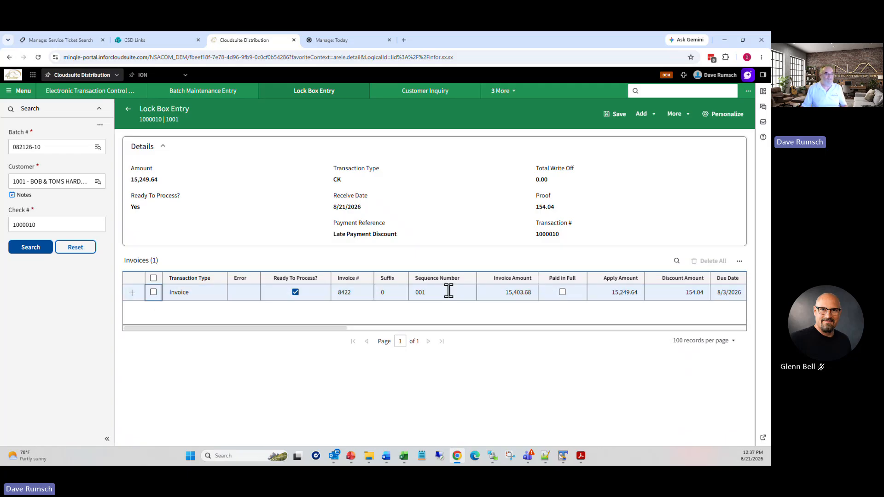
Step: Delete invoice 8422 from check 1000010
{"action": "left_click", "coordinate": [153, 291]}
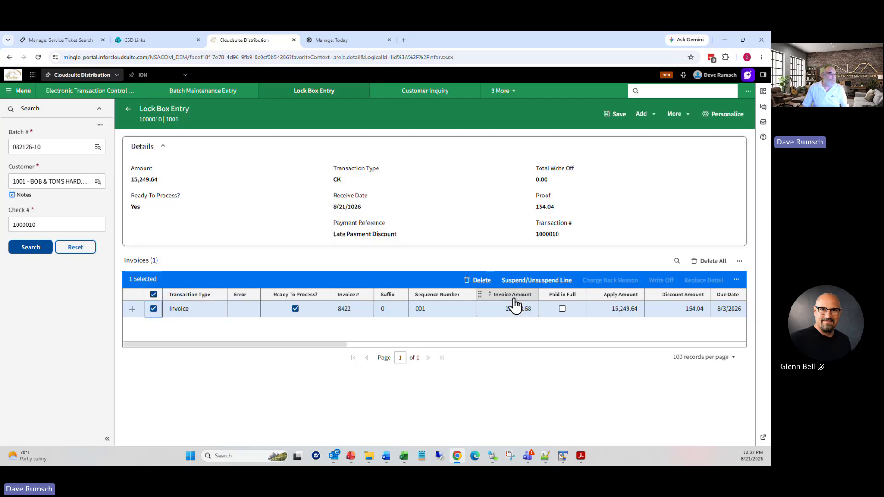
{"action": "right_click", "coordinate": [477, 282]}
{"action": "left_click", "coordinate": [479, 281]}
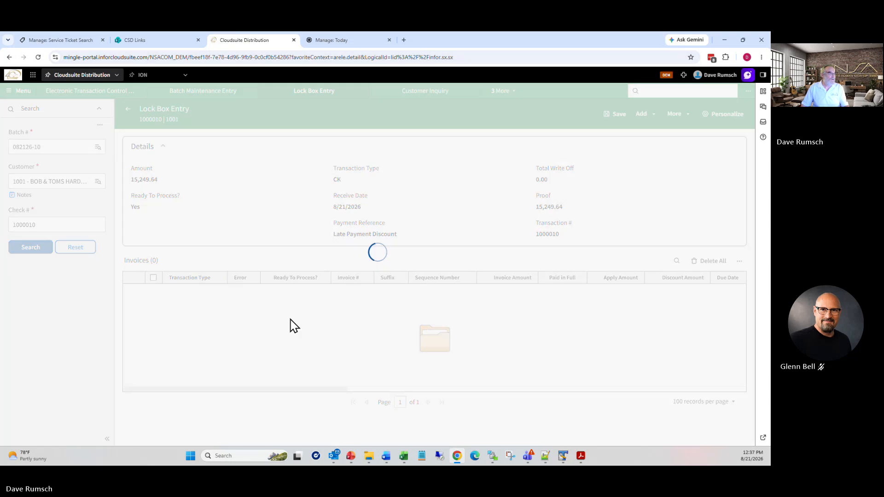
Step: Start adding a scheduled payment to the check, accepting the audit path warning
{"action": "left_click", "coordinate": [641, 116]}
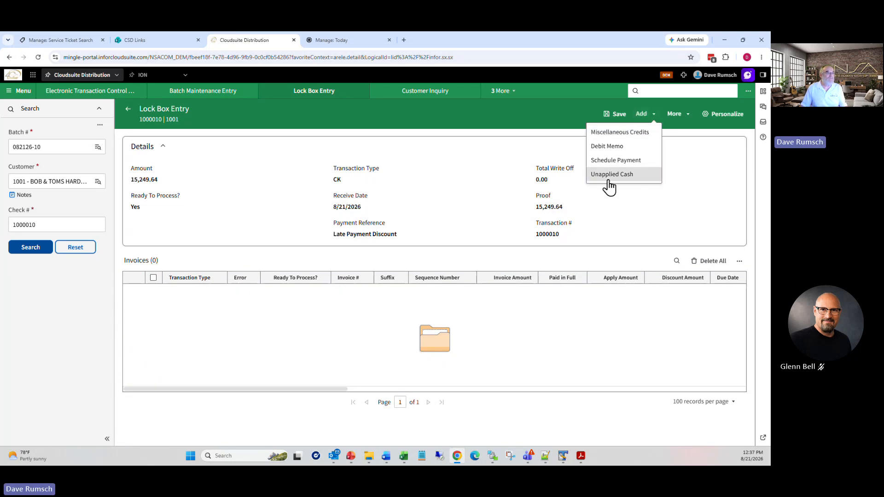
{"action": "left_click", "coordinate": [615, 161]}
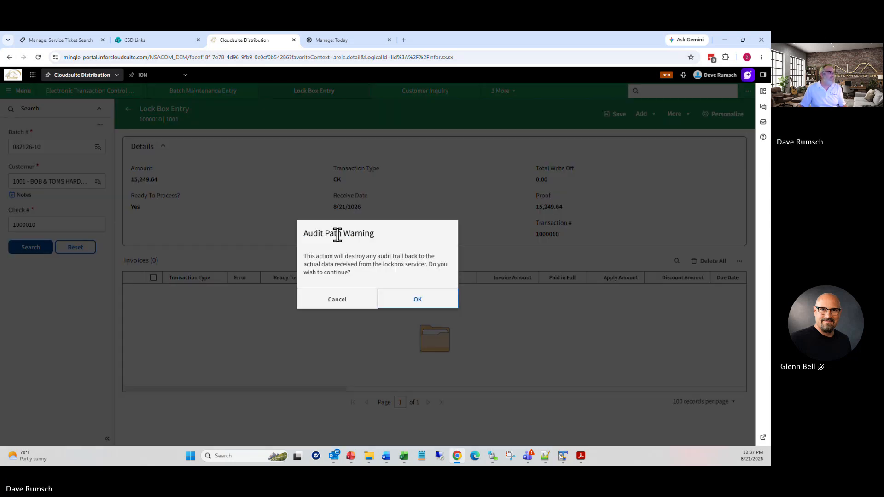
{"action": "left_click", "coordinate": [418, 304]}
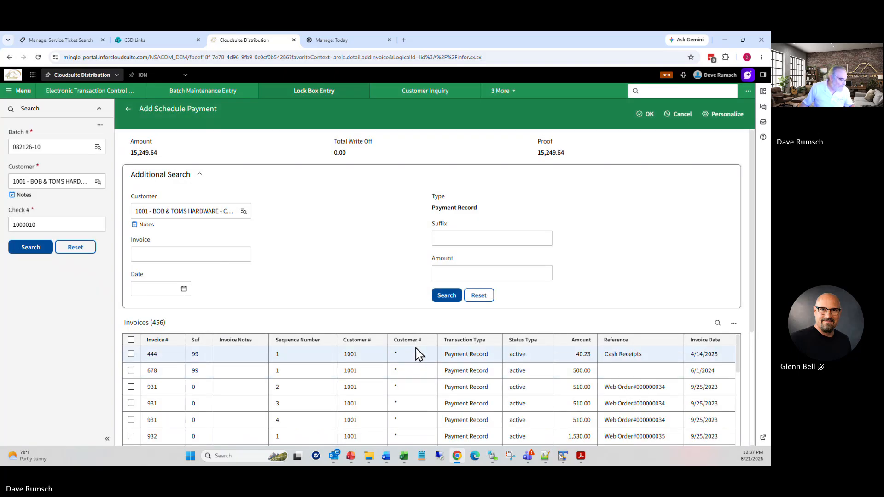
Step: Filter the payment records by amount 15249, then return to check 1000010's Lock Box Entry
{"action": "left_click", "coordinate": [717, 323]}
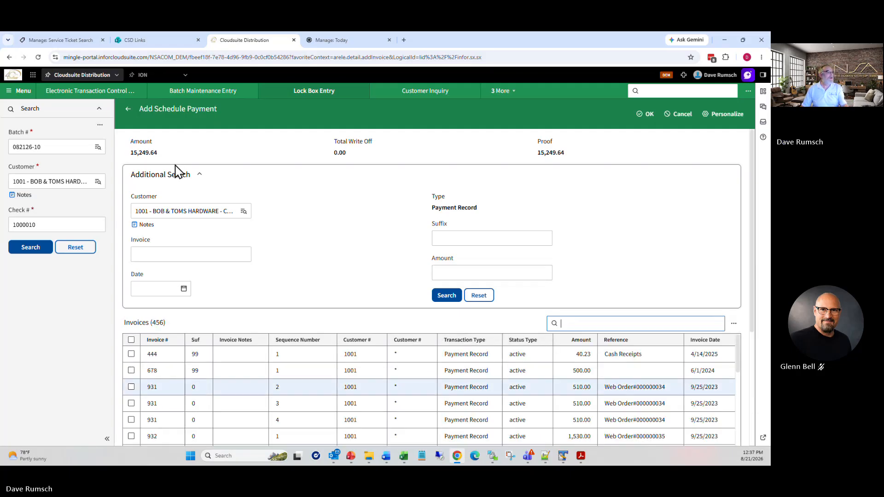
{"action": "scroll", "coordinate": [449, 233], "scroll_direction": "down", "scroll_amount": 3}
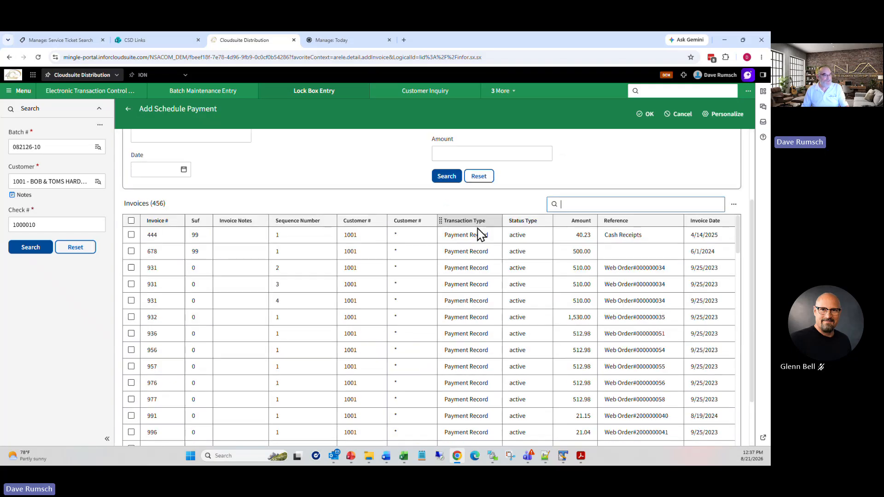
{"action": "scroll", "coordinate": [530, 244], "scroll_direction": "down", "scroll_amount": 1}
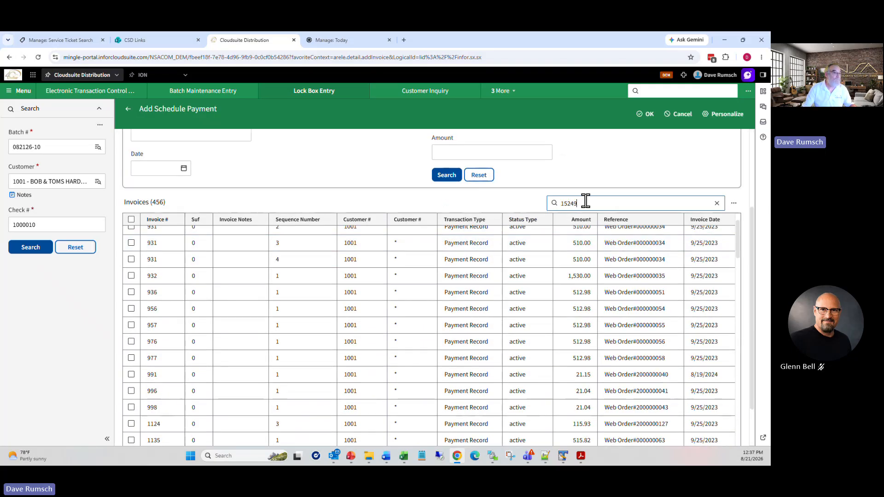
{"action": "key", "text": "Return"}
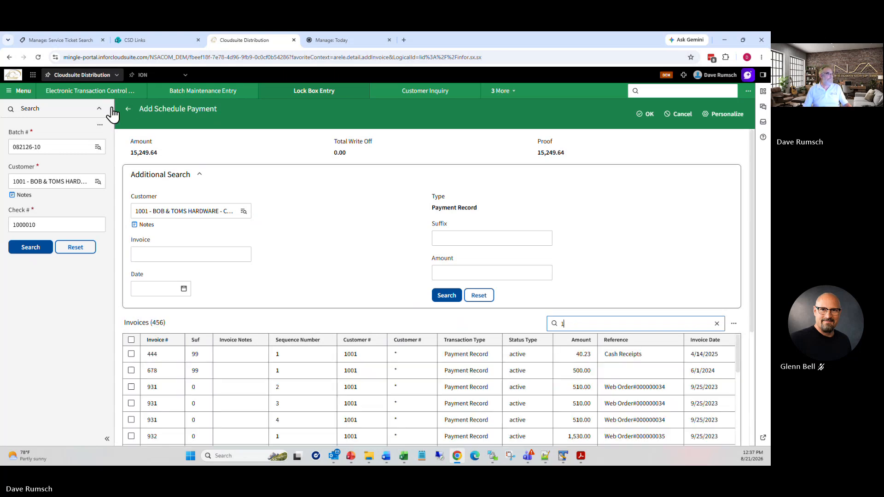
{"action": "left_click", "coordinate": [163, 212]}
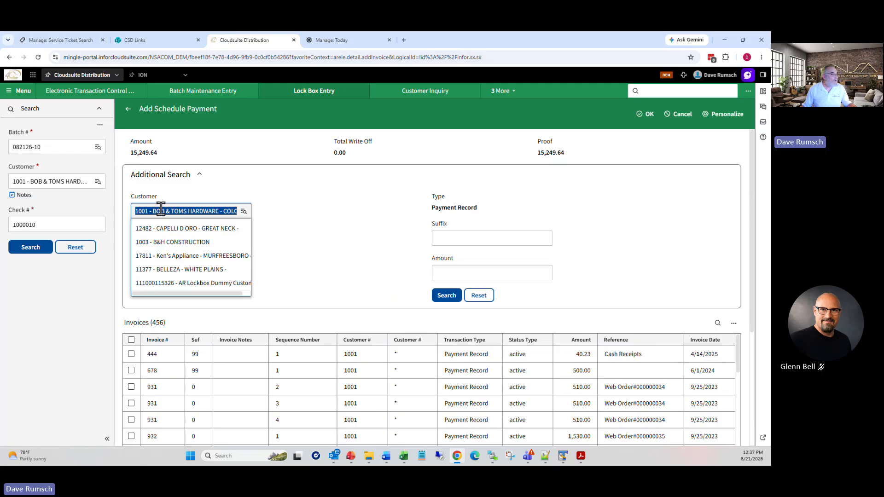
{"action": "left_click", "coordinate": [30, 248]}
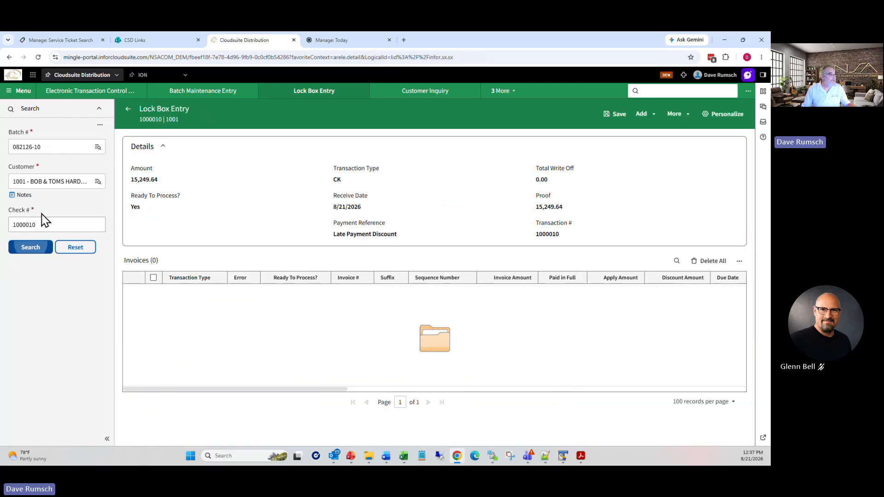
Step: Reload check 1000010's lockbox entry and delete its Unapplied Cash line
{"action": "left_click", "coordinate": [128, 110]}
{"action": "left_click", "coordinate": [41, 252]}
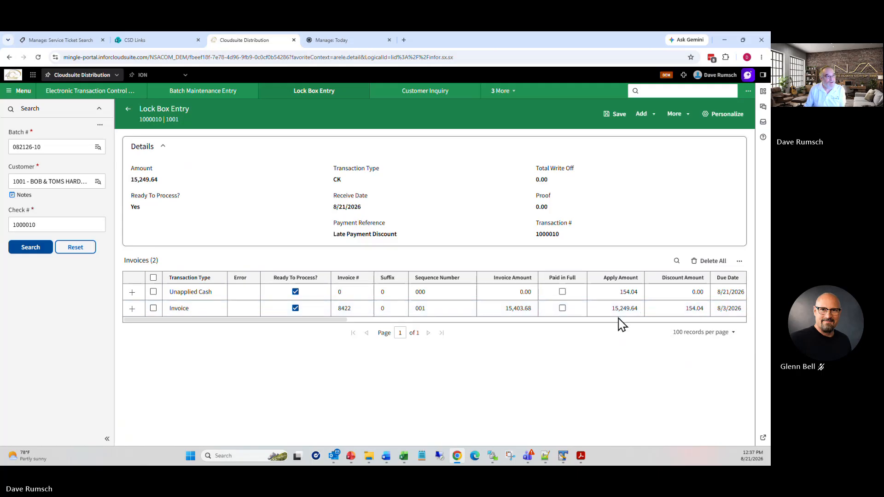
{"action": "left_click", "coordinate": [154, 292]}
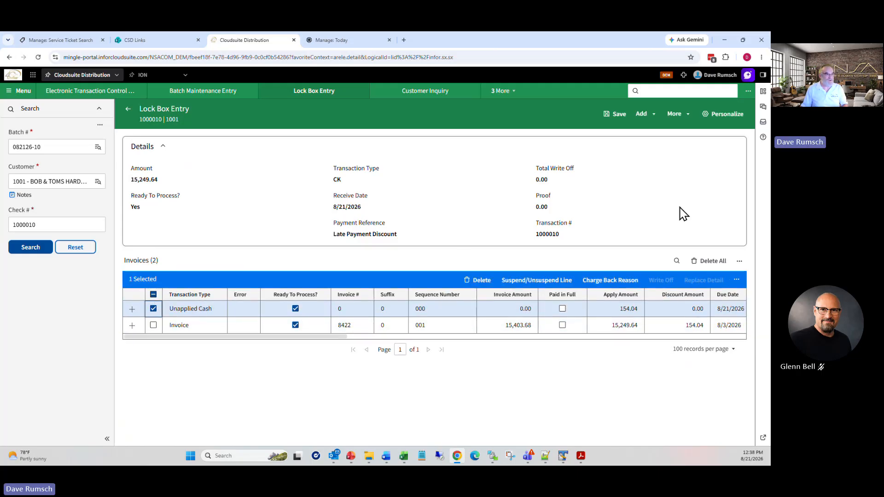
{"action": "left_click", "coordinate": [483, 282]}
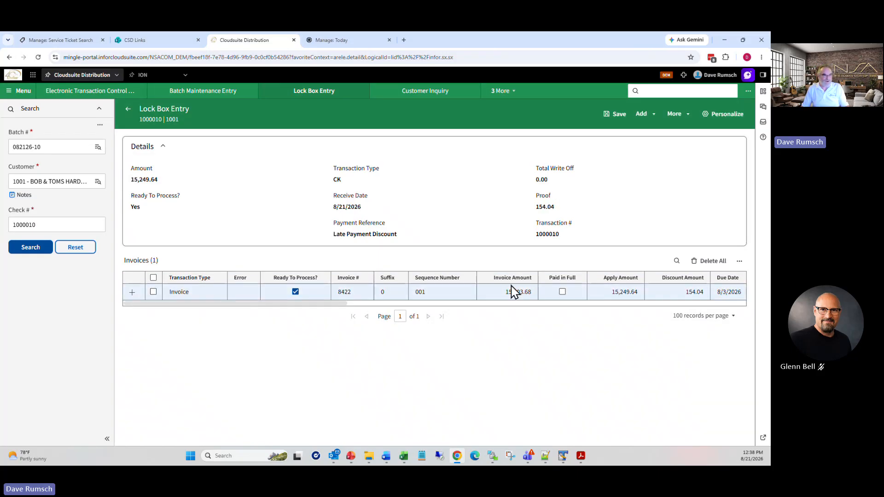
Step: Confirm invoice 8422's line details with the 154.04 discount and save the check entry
{"action": "left_click", "coordinate": [154, 292]}
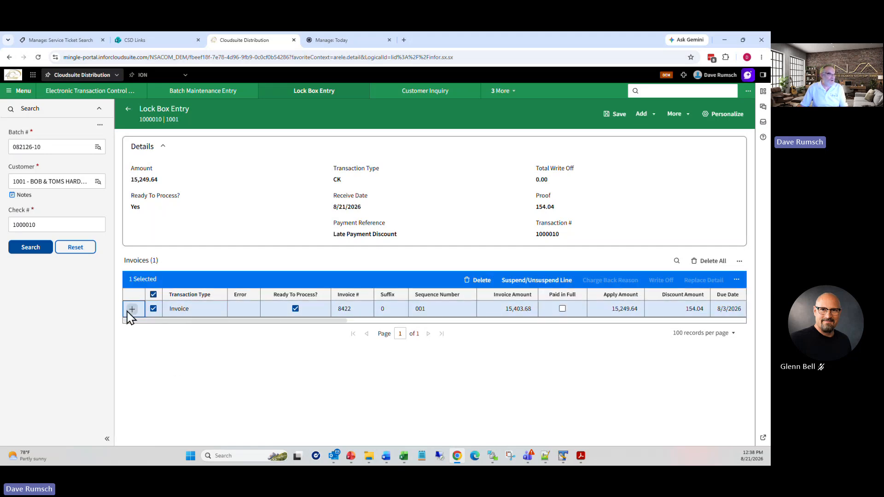
{"action": "left_click", "coordinate": [132, 310]}
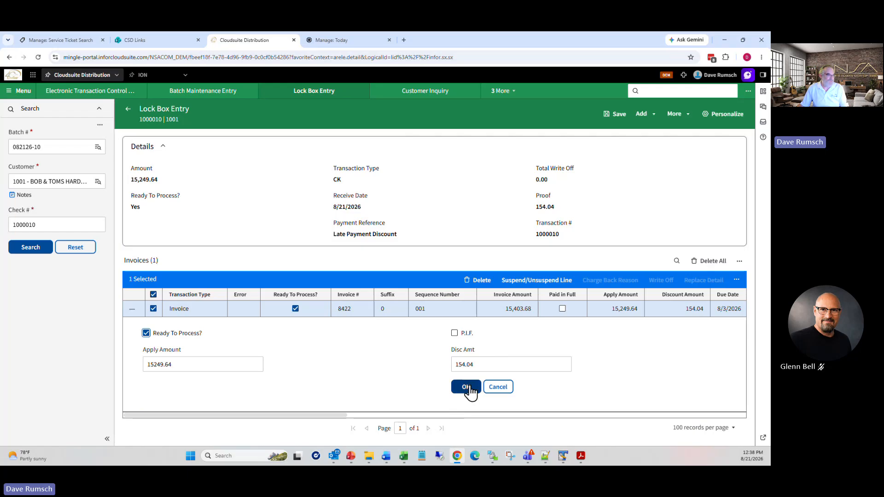
{"action": "left_click", "coordinate": [470, 388]}
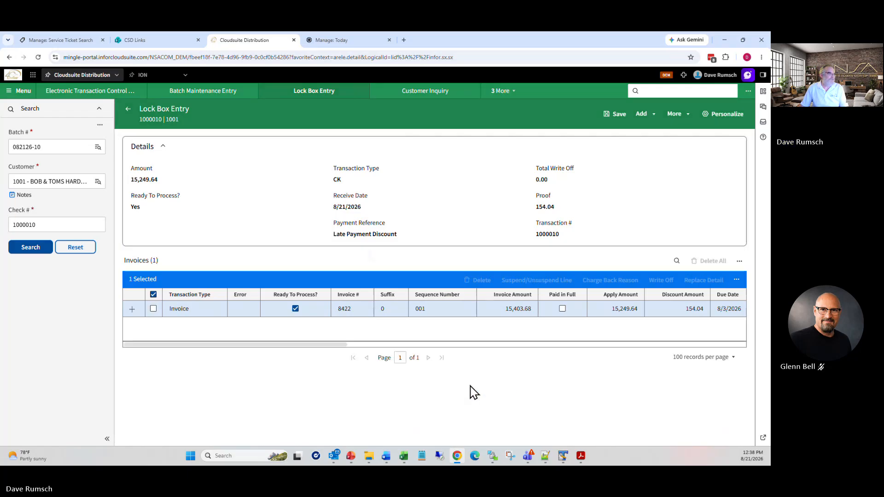
{"action": "left_click", "coordinate": [620, 116]}
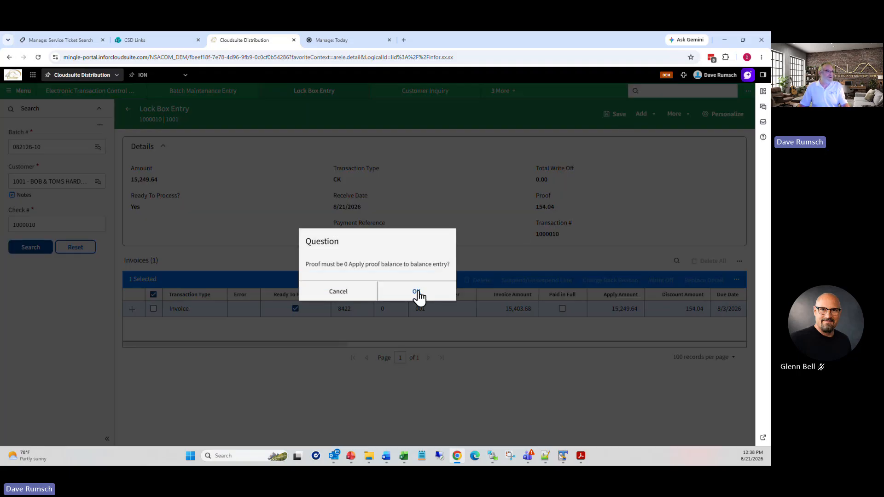
Step: Confirm the proof question, reload check 1000010 and save it with proof 0.00
{"action": "left_click", "coordinate": [417, 292]}
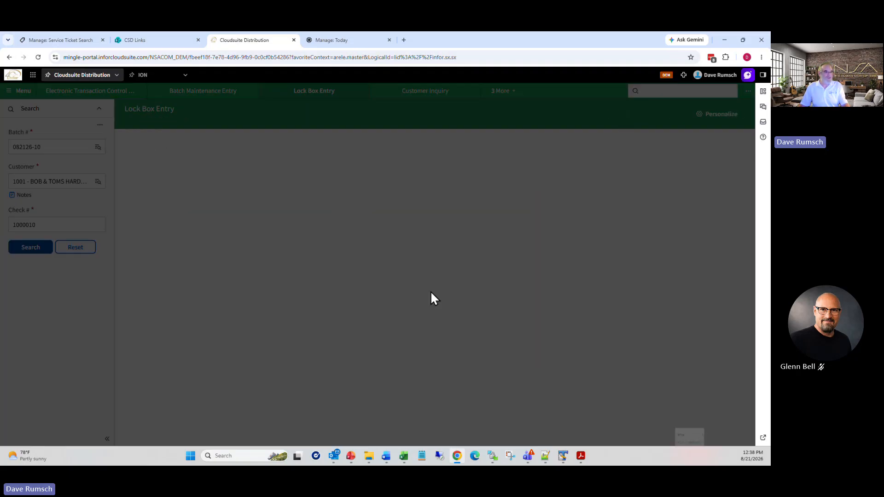
{"action": "left_click", "coordinate": [42, 251]}
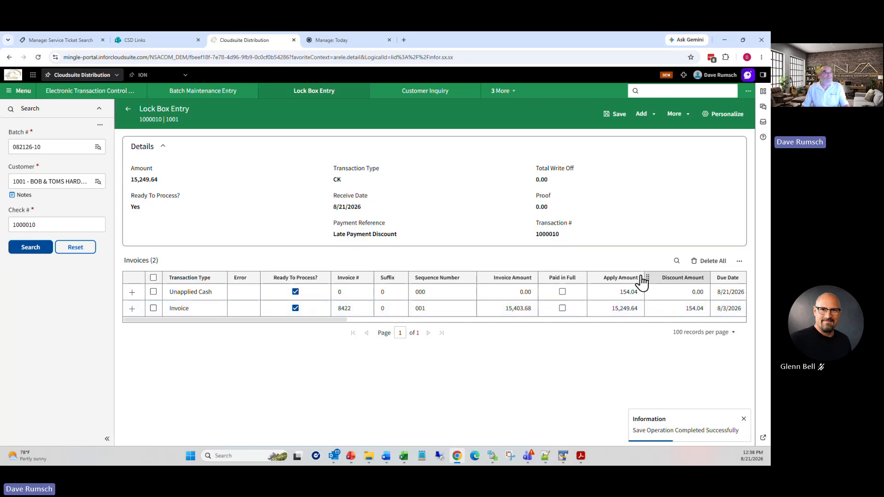
{"action": "left_click", "coordinate": [616, 115]}
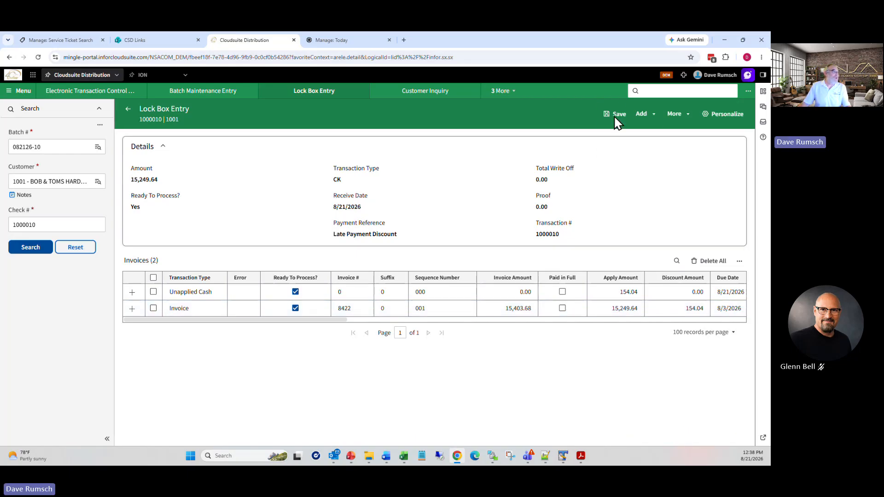
Step: List all lockbox batches in the Batch # lookup, then close it without choosing one
{"action": "left_click", "coordinate": [98, 147]}
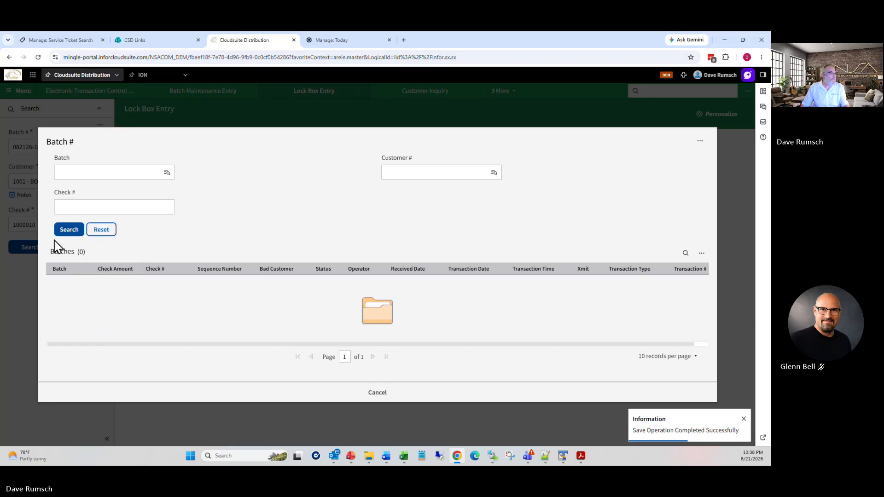
{"action": "left_click", "coordinate": [67, 231]}
{"action": "scroll", "coordinate": [249, 272], "scroll_direction": "down", "scroll_amount": 2}
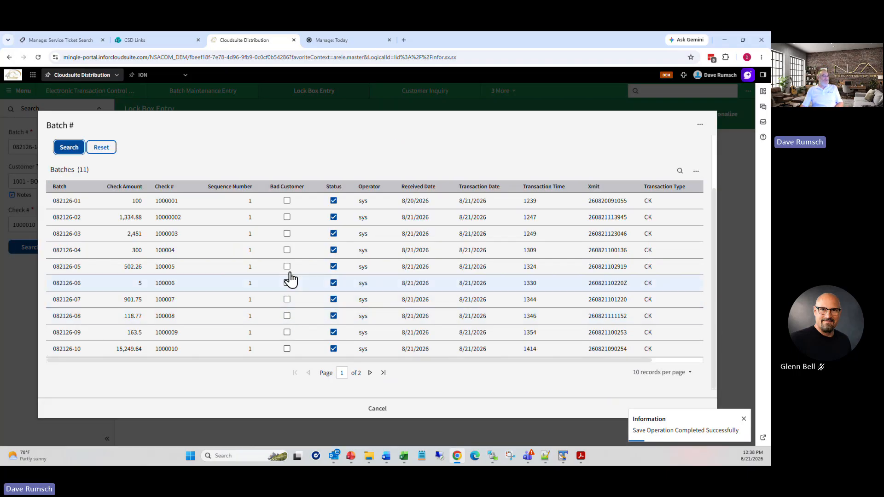
{"action": "left_click", "coordinate": [377, 409]}
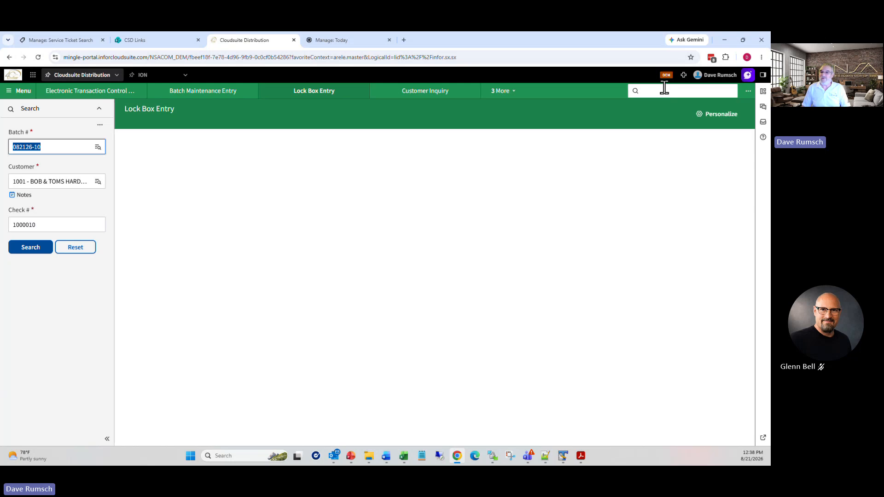
Step: Create a one-time AR Entry Lockbox Update report via arelu, then review batches in Batch Maintenance Entry
{"action": "left_click", "coordinate": [662, 90]}
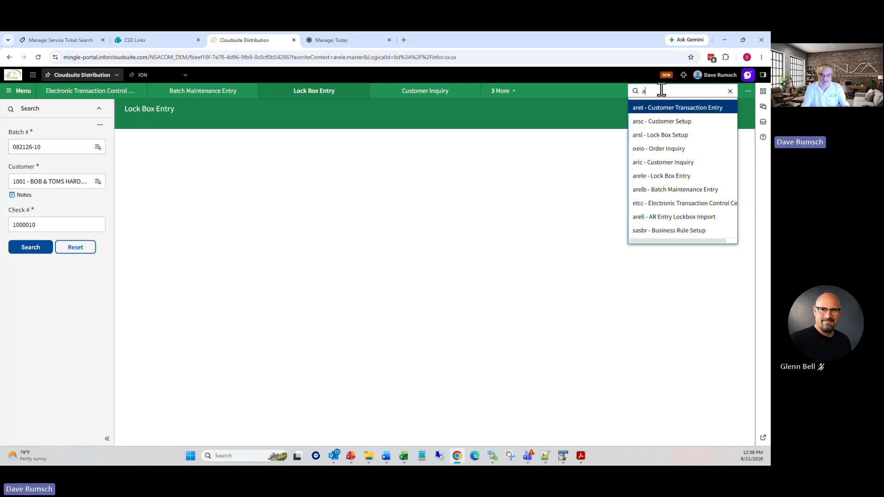
{"action": "type", "text": "arelu"}
{"action": "key", "text": "Return"}
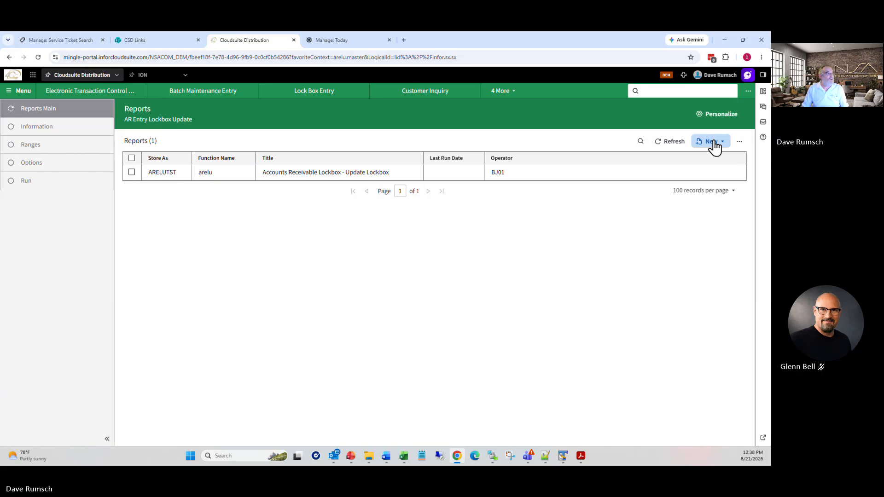
{"action": "left_click", "coordinate": [712, 142]}
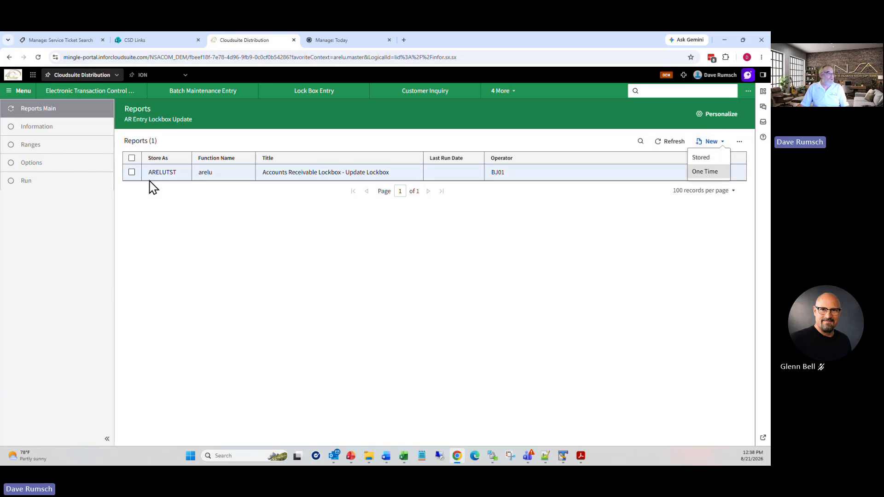
{"action": "left_click", "coordinate": [706, 173]}
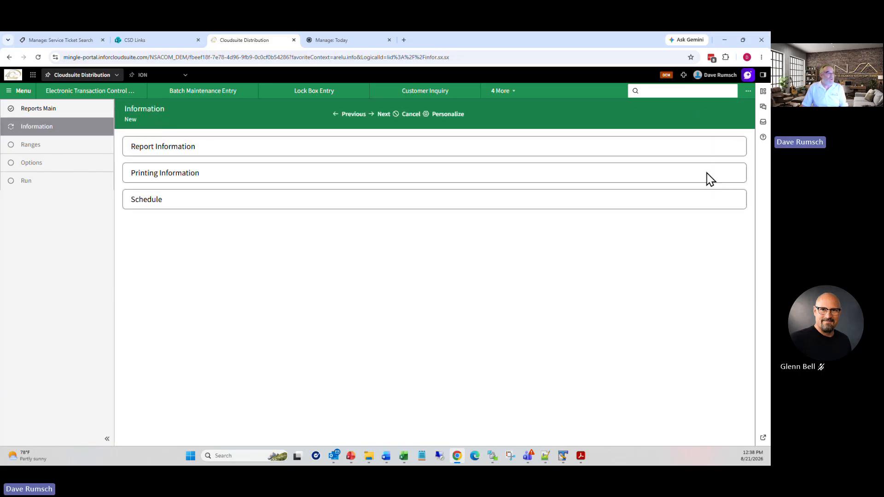
{"action": "left_click", "coordinate": [211, 95]}
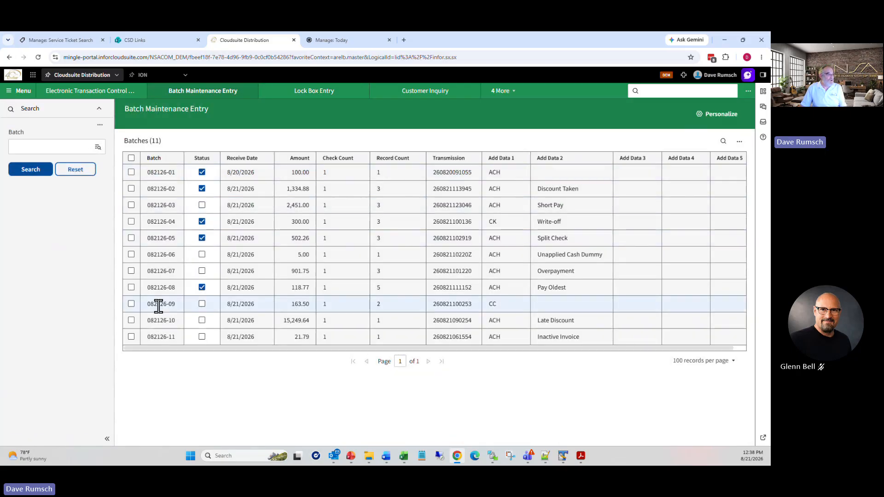
{"action": "left_click", "coordinate": [151, 174]}
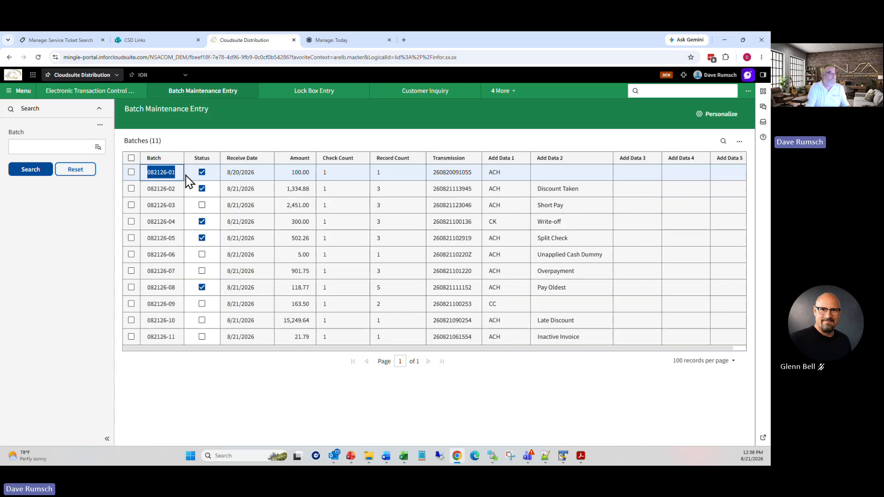
Step: Save an Edit-mode lockbox update report for batches 082126-01 to 082126-10 with bank number 10
{"action": "left_click", "coordinate": [503, 94]}
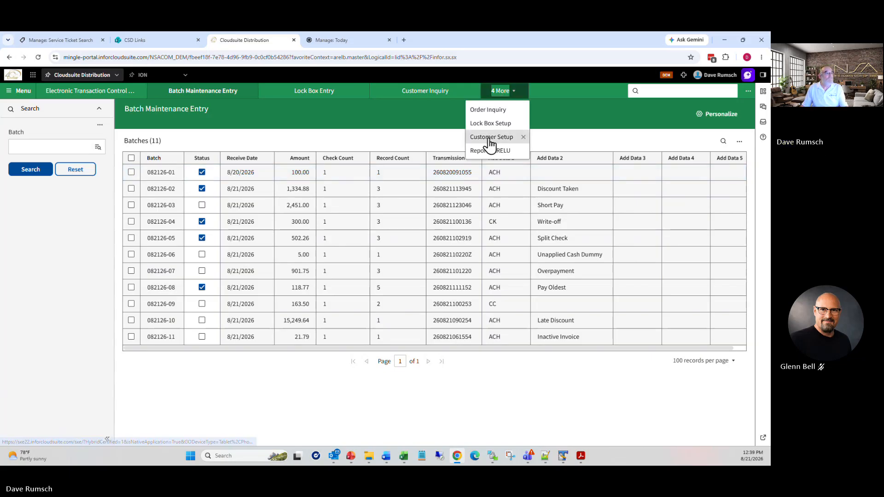
{"action": "left_click", "coordinate": [493, 150]}
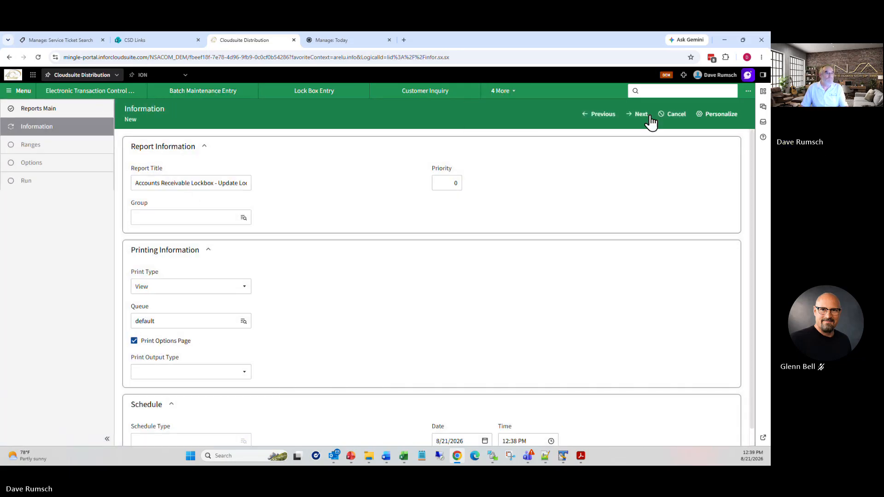
{"action": "left_click", "coordinate": [649, 118]}
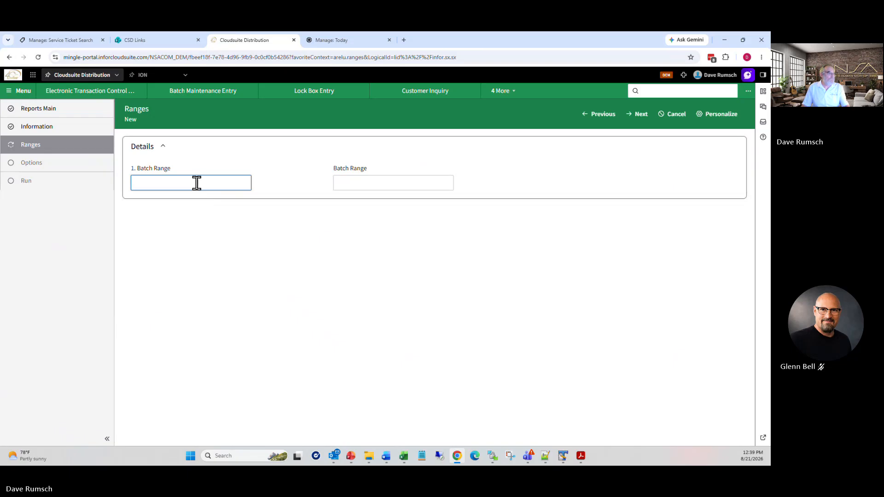
{"action": "type", "text": "082126-01"}
{"action": "key", "text": "Tab"}
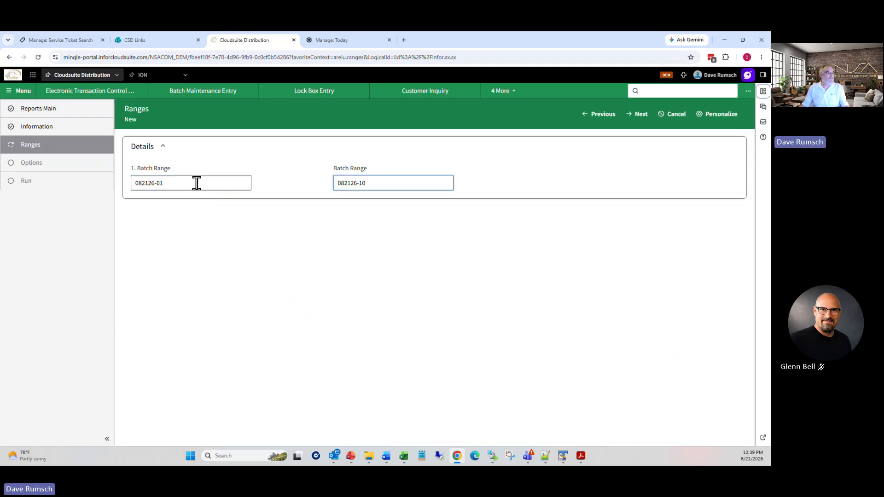
{"action": "left_click", "coordinate": [634, 118]}
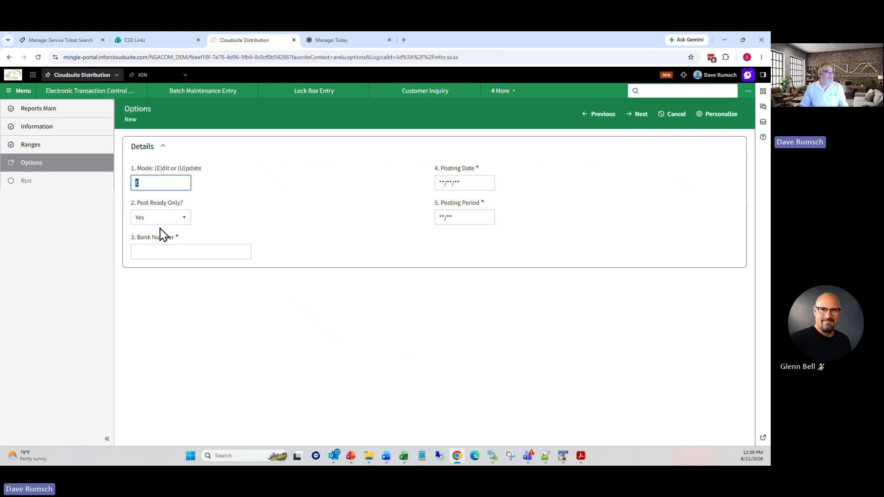
{"action": "left_click", "coordinate": [167, 252]}
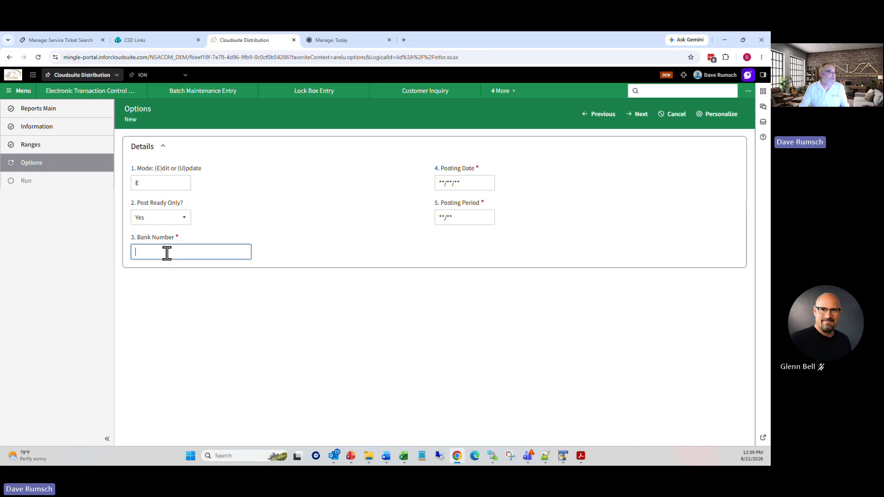
{"action": "left_click", "coordinate": [640, 115]}
{"action": "left_click", "coordinate": [642, 115]}
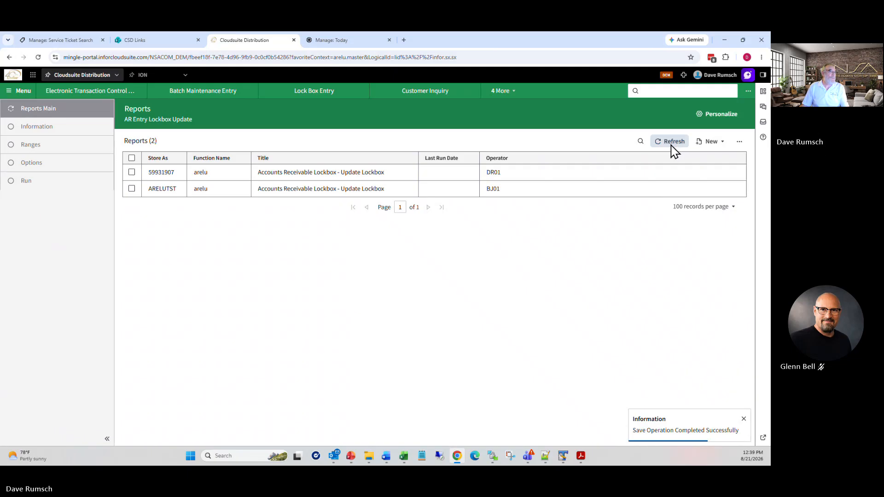
Step: Refresh until the lockbox update job finishes, then open its newest report output 59931907.pdf
{"action": "left_click", "coordinate": [672, 144]}
{"action": "left_click", "coordinate": [673, 143]}
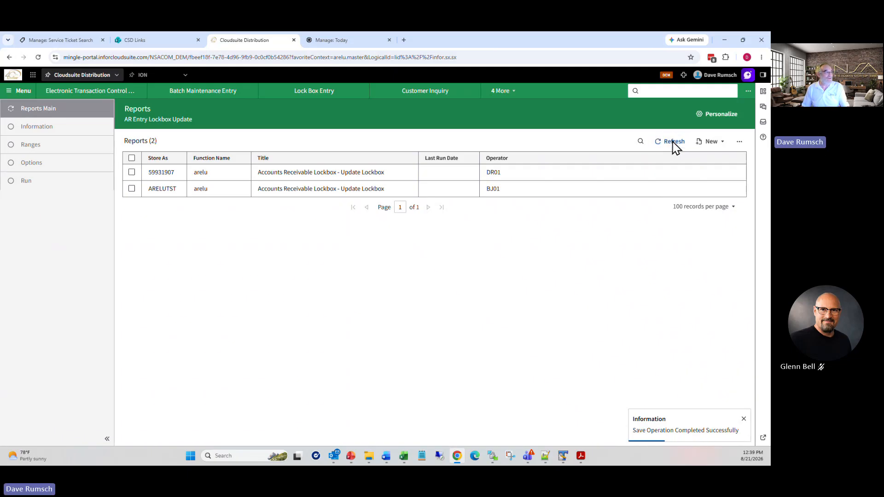
{"action": "left_click", "coordinate": [674, 143]}
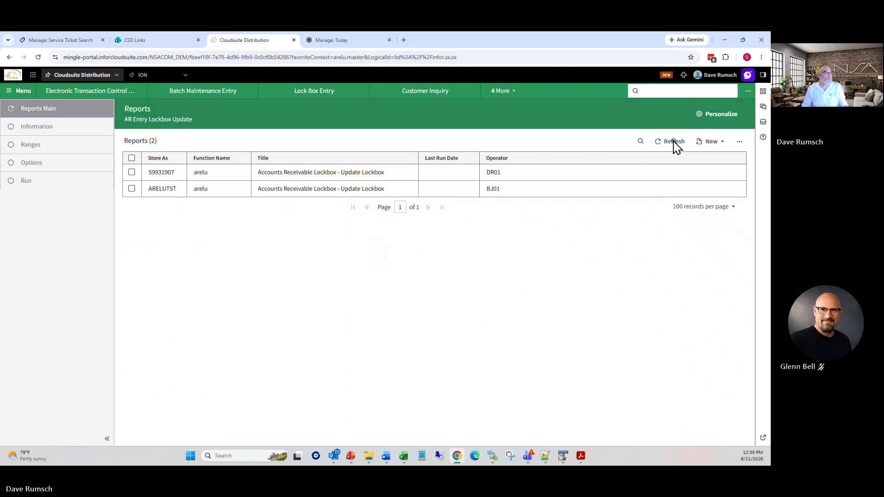
{"action": "left_click", "coordinate": [762, 93]}
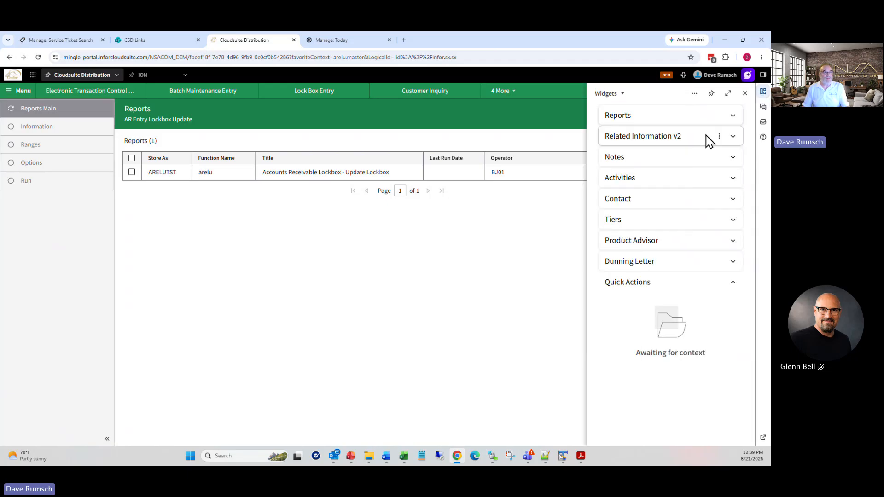
{"action": "left_click", "coordinate": [736, 117]}
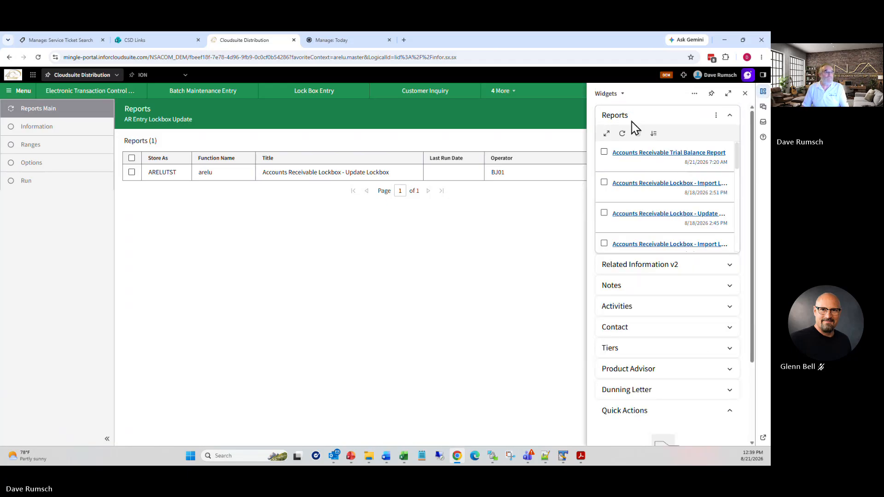
{"action": "left_click", "coordinate": [622, 134]}
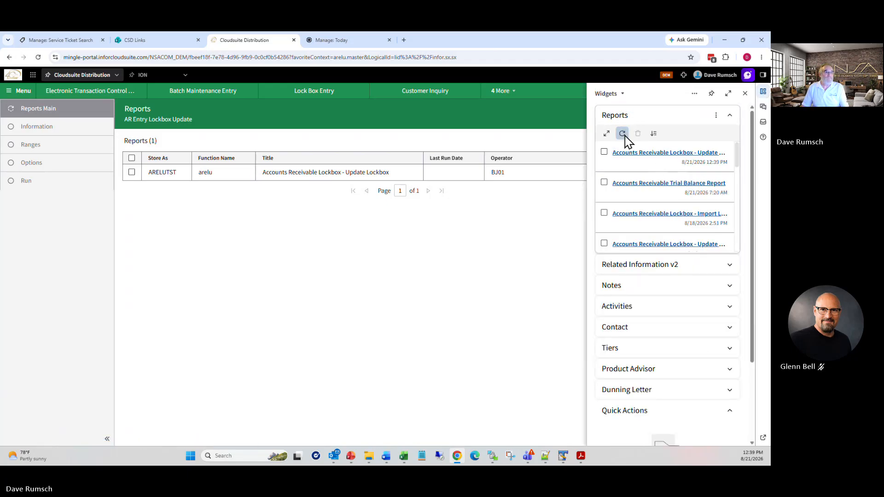
{"action": "left_click", "coordinate": [656, 153]}
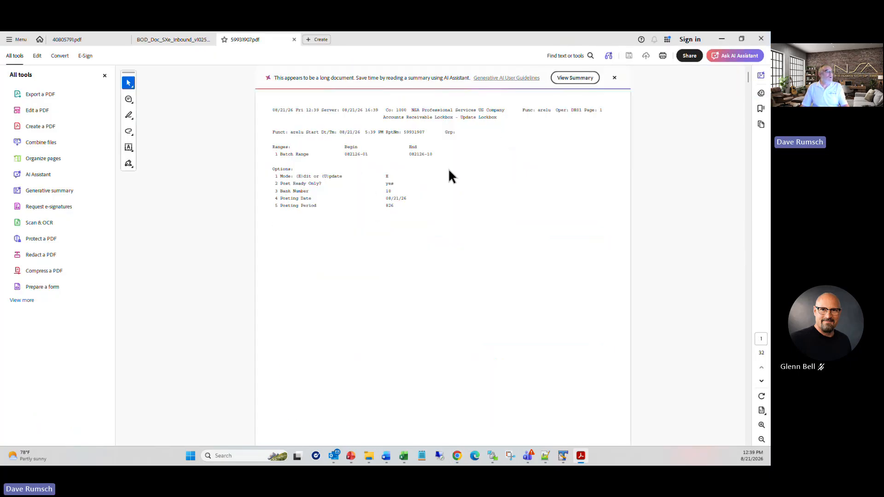
Step: Zoom the lockbox update PDF to 150% and scroll through page 11, reviewing each batch's check summaries
{"action": "scroll", "coordinate": [446, 188], "scroll_direction": "down", "scroll_amount": 5}
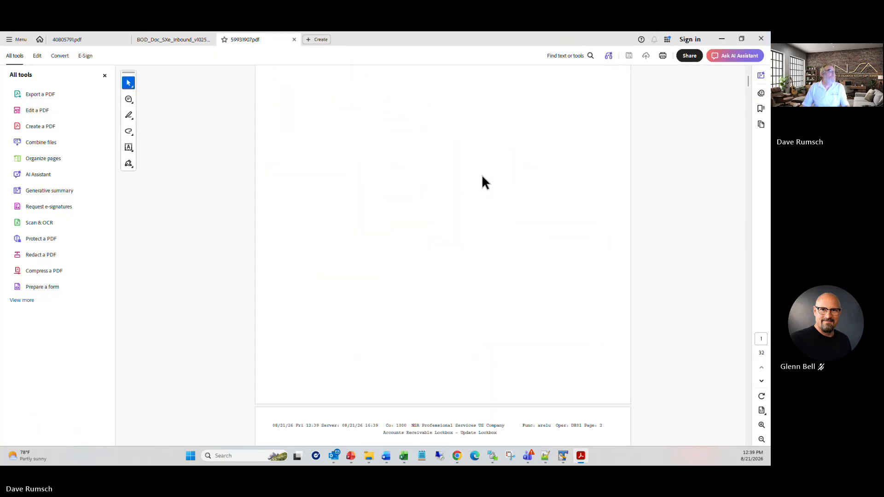
{"action": "scroll", "coordinate": [462, 139], "scroll_direction": "down", "scroll_amount": 2}
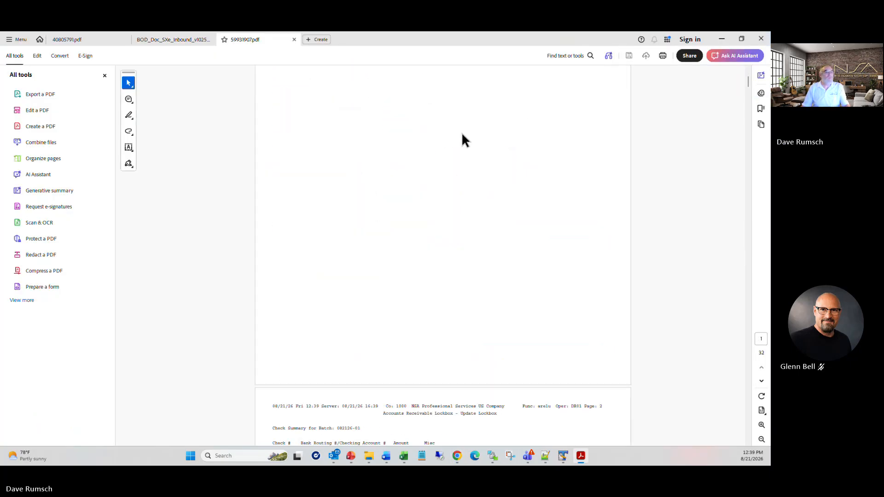
{"action": "left_click", "coordinate": [761, 424]}
{"action": "scroll", "coordinate": [571, 346], "scroll_direction": "down", "scroll_amount": 2}
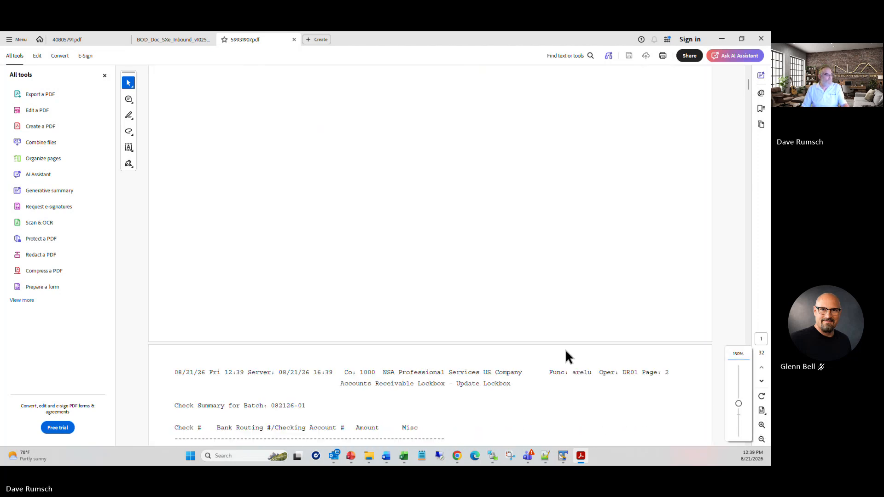
{"action": "scroll", "coordinate": [566, 351], "scroll_direction": "down", "scroll_amount": 3}
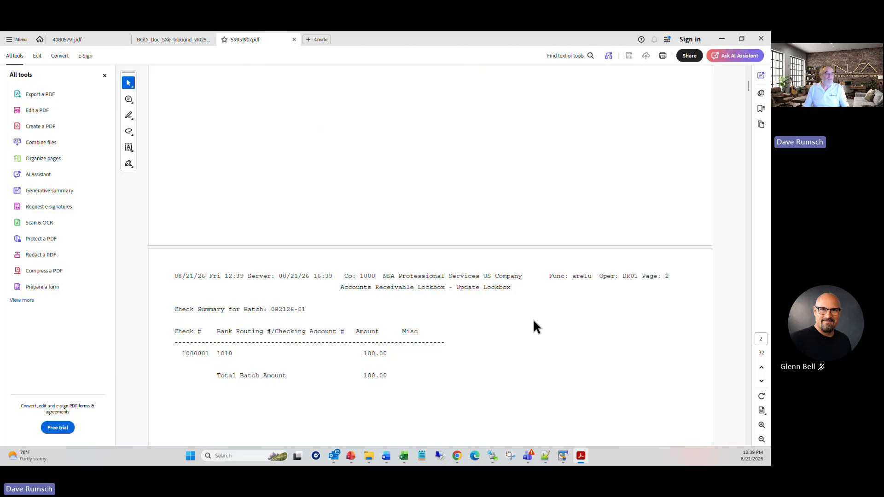
{"action": "scroll", "coordinate": [443, 357], "scroll_direction": "down", "scroll_amount": 2}
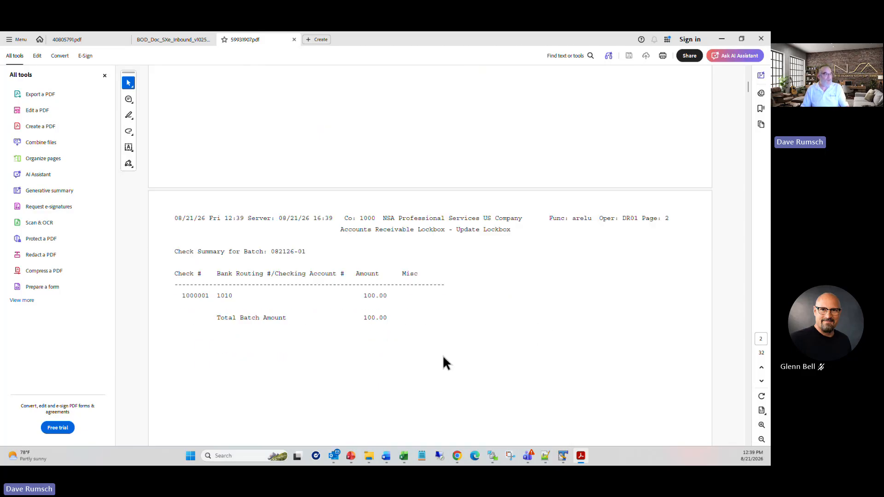
{"action": "scroll", "coordinate": [438, 327], "scroll_direction": "down", "scroll_amount": 10}
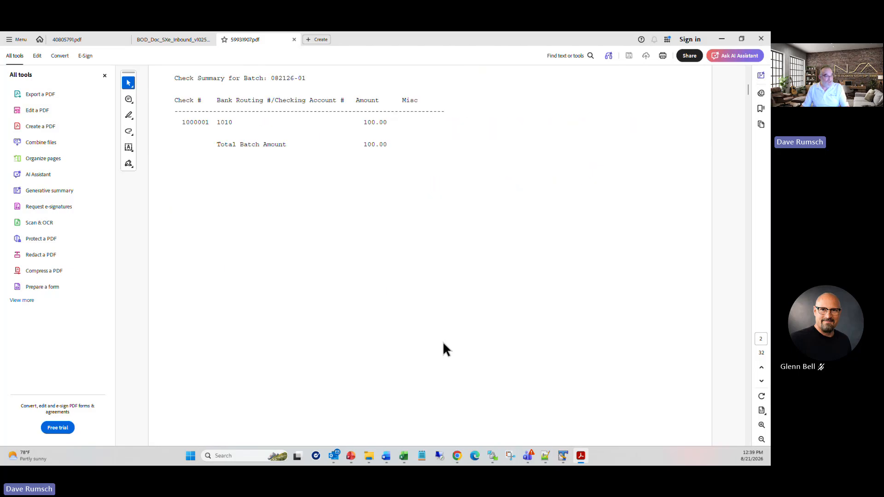
{"action": "scroll", "coordinate": [459, 366], "scroll_direction": "down", "scroll_amount": 5}
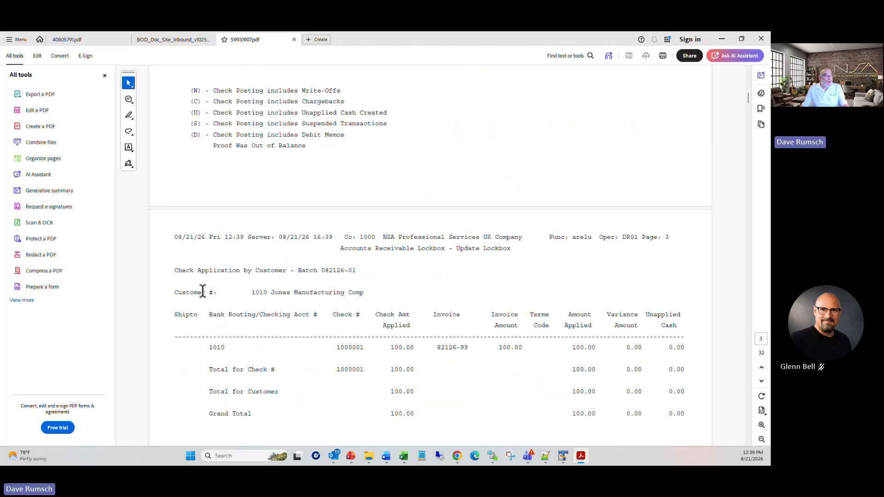
{"action": "scroll", "coordinate": [466, 368], "scroll_direction": "down", "scroll_amount": 15}
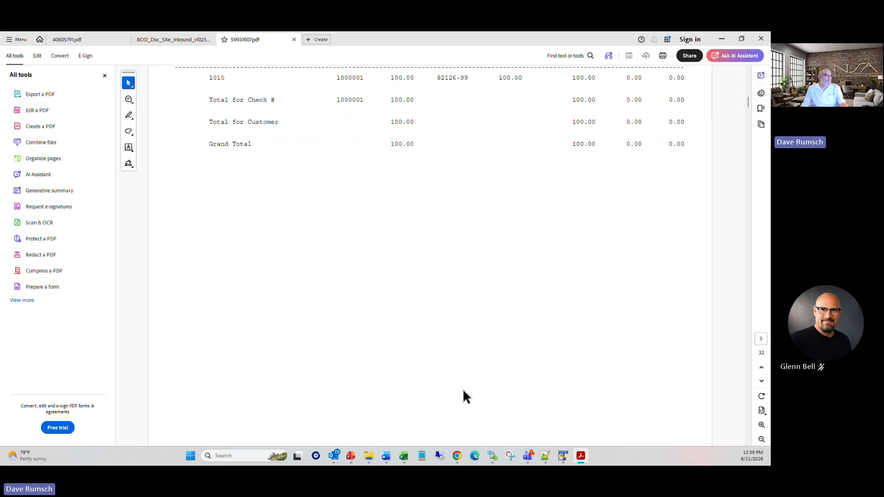
{"action": "scroll", "coordinate": [475, 414], "scroll_direction": "down", "scroll_amount": 5}
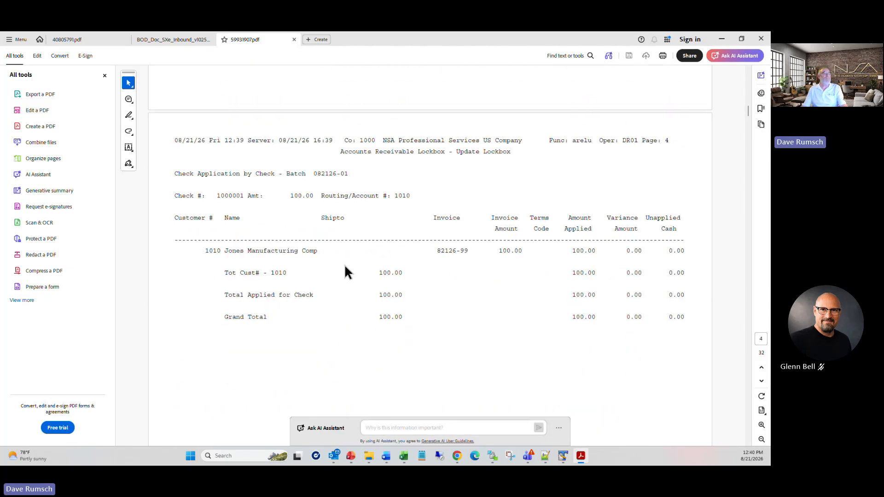
{"action": "scroll", "coordinate": [360, 299], "scroll_direction": "down", "scroll_amount": 10}
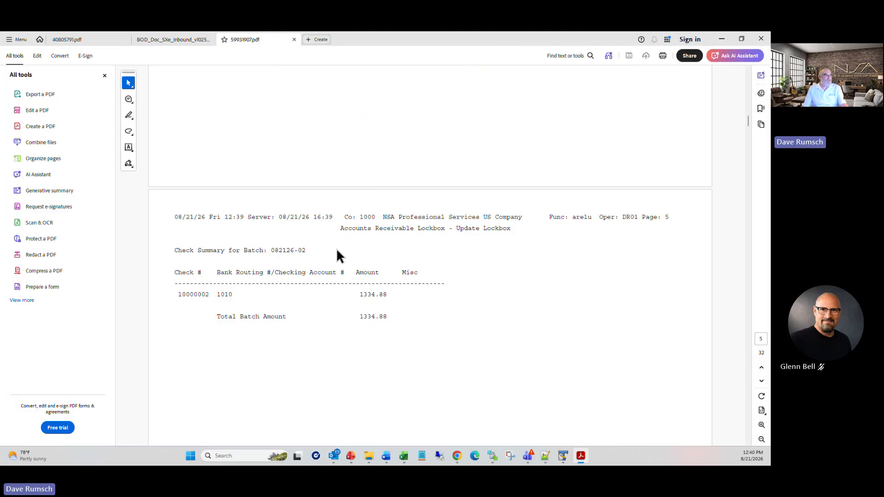
{"action": "scroll", "coordinate": [375, 218], "scroll_direction": "up", "scroll_amount": 6}
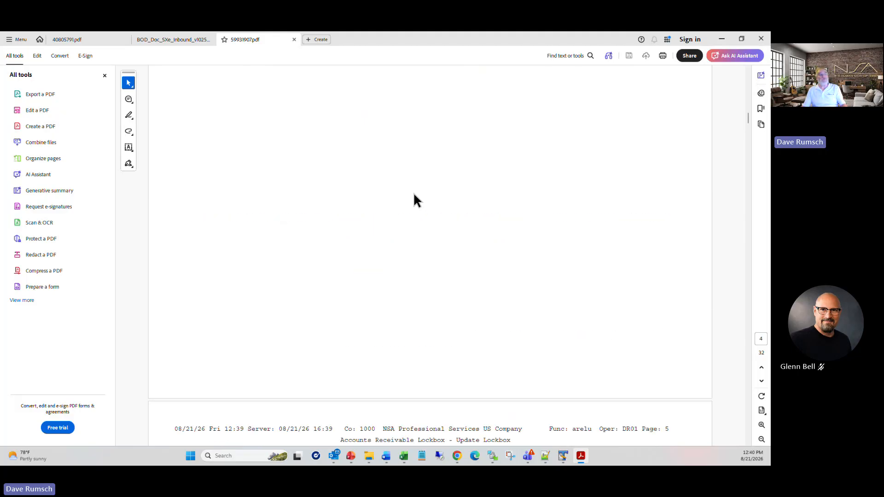
{"action": "scroll", "coordinate": [442, 265], "scroll_direction": "down", "scroll_amount": 4}
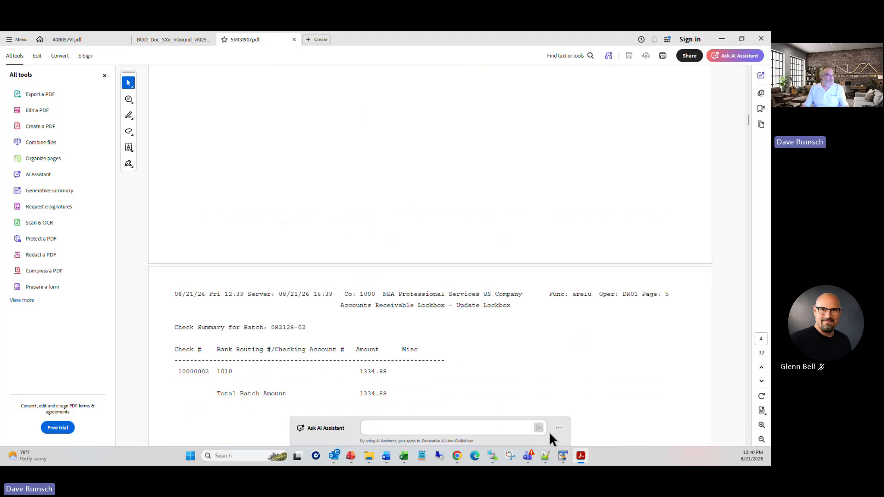
{"action": "scroll", "coordinate": [462, 369], "scroll_direction": "down", "scroll_amount": 15}
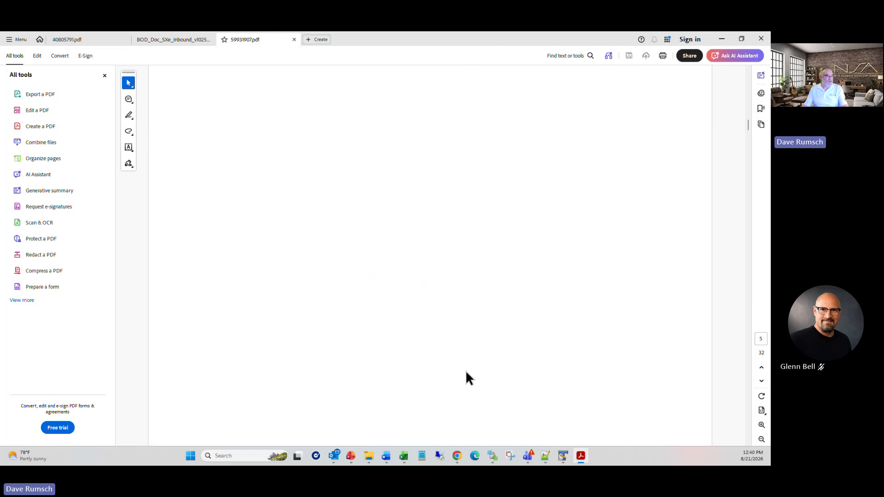
{"action": "scroll", "coordinate": [467, 372], "scroll_direction": "down", "scroll_amount": 4}
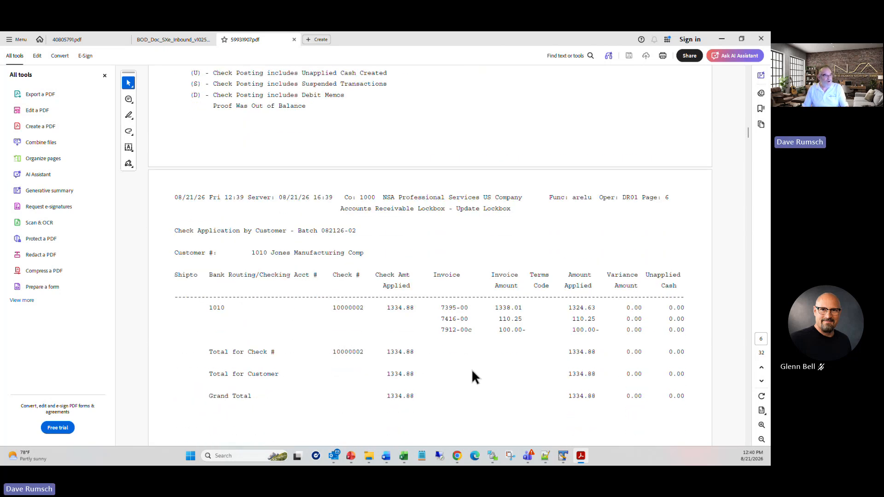
{"action": "scroll", "coordinate": [501, 352], "scroll_direction": "down", "scroll_amount": 12}
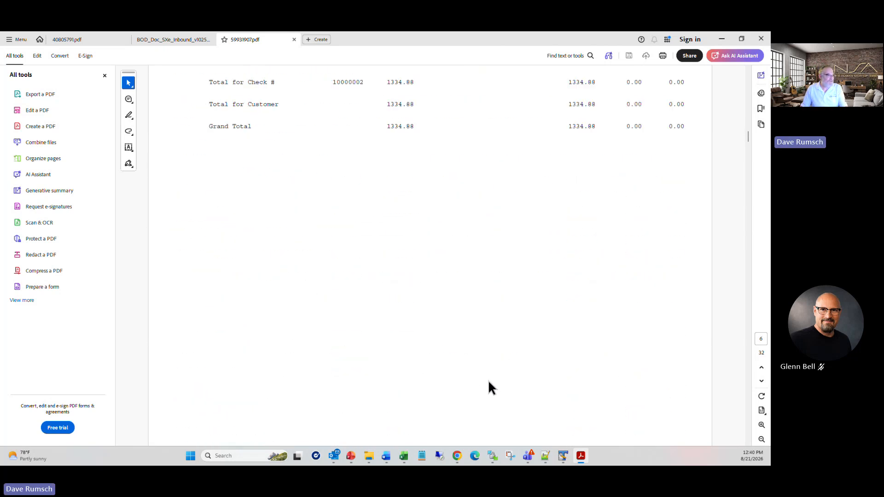
{"action": "scroll", "coordinate": [491, 383], "scroll_direction": "down", "scroll_amount": 10}
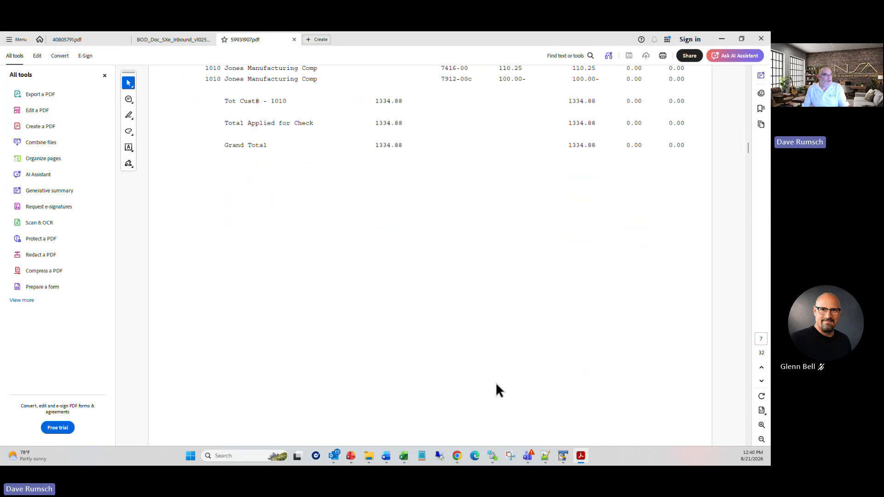
{"action": "scroll", "coordinate": [504, 381], "scroll_direction": "down", "scroll_amount": 15}
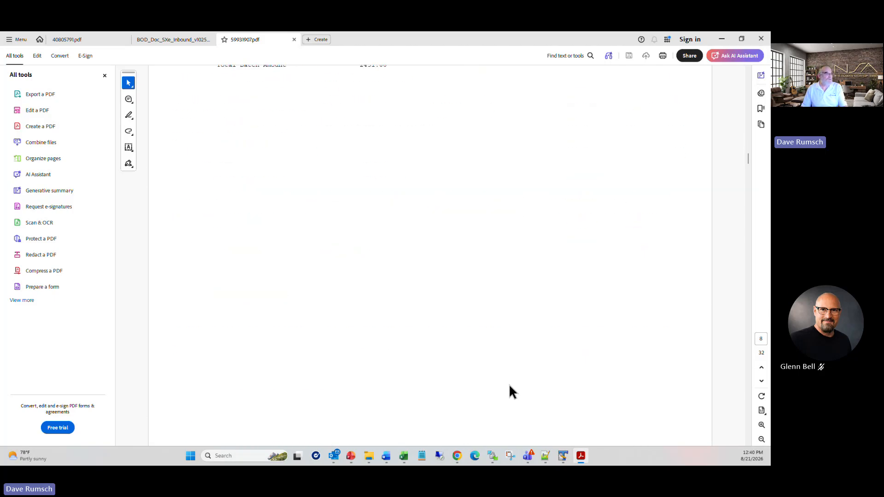
{"action": "scroll", "coordinate": [510, 386], "scroll_direction": "down", "scroll_amount": 5}
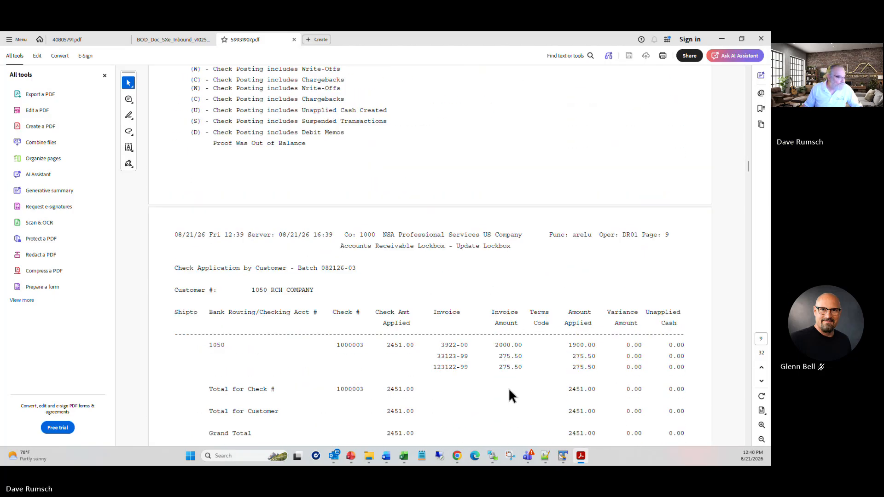
{"action": "scroll", "coordinate": [509, 391], "scroll_direction": "down", "scroll_amount": 10}
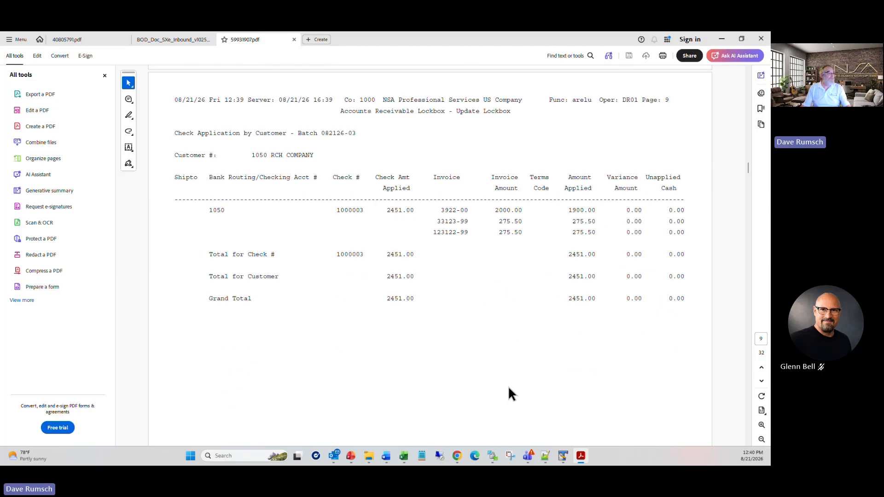
{"action": "scroll", "coordinate": [507, 386], "scroll_direction": "down", "scroll_amount": 10}
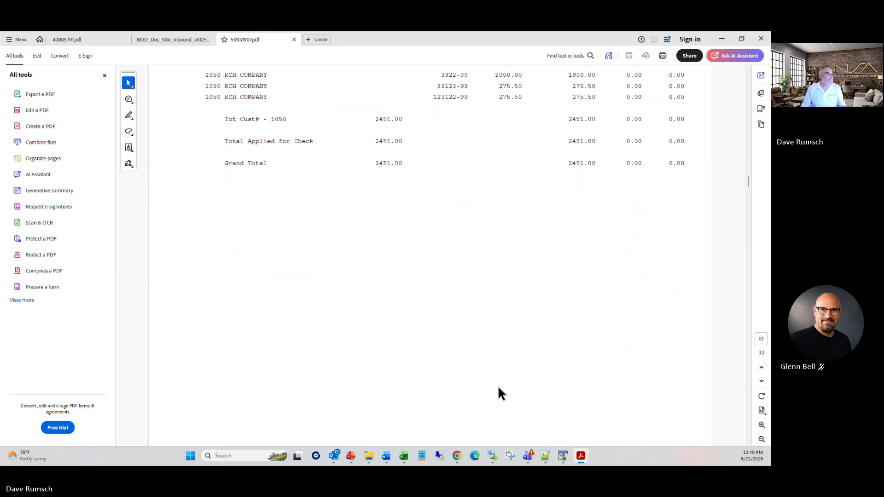
{"action": "scroll", "coordinate": [496, 389], "scroll_direction": "down", "scroll_amount": 5}
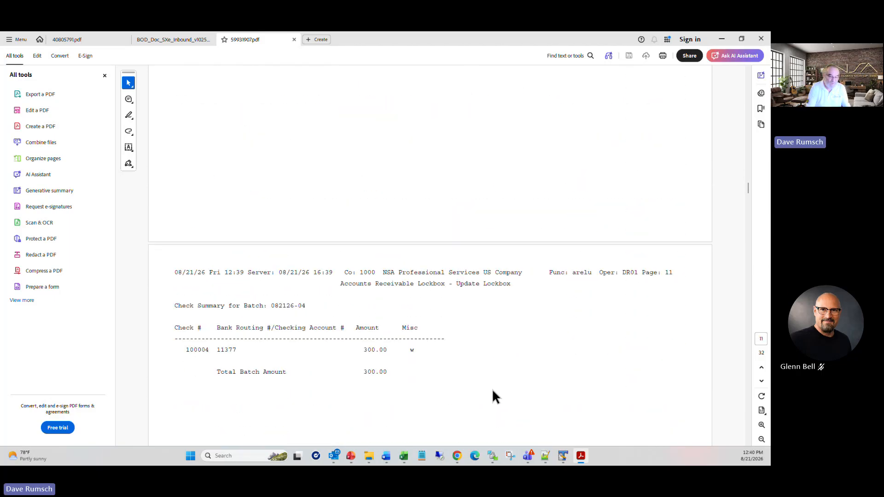
Step: Search the report for account 11744
{"action": "key", "text": "ctrl+f"}
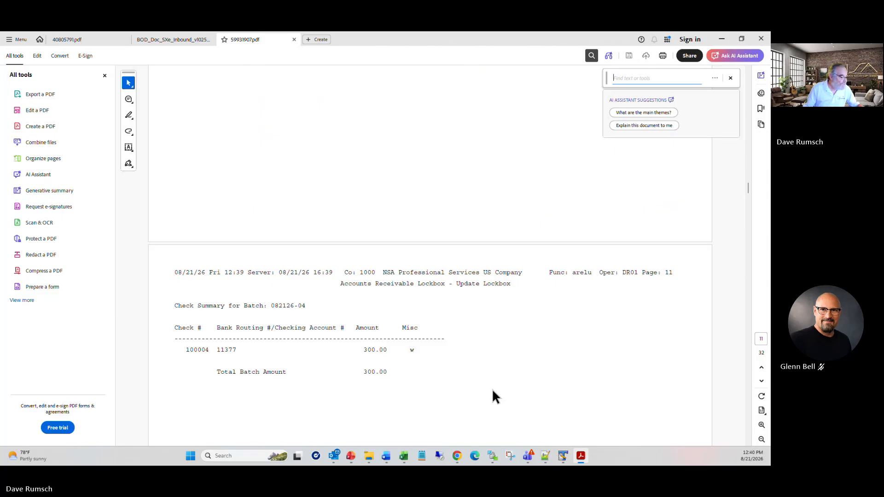
{"action": "type", "text": "11744"}
{"action": "key", "text": "Return"}
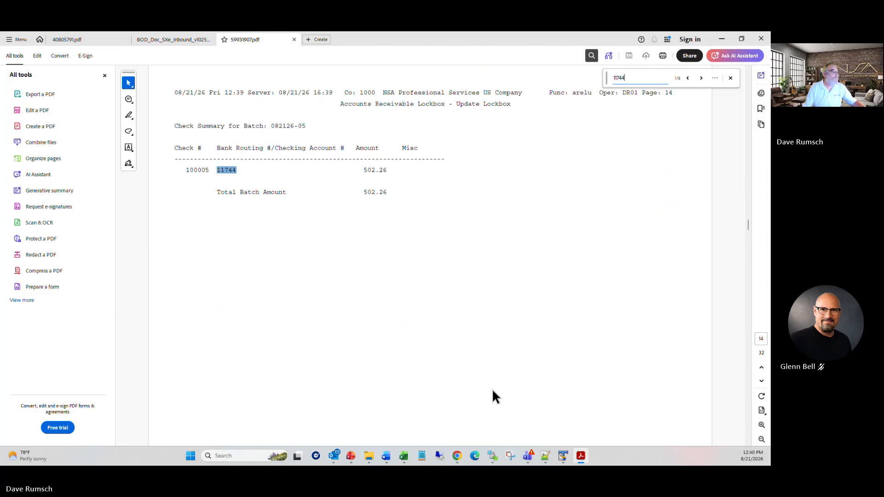
{"action": "left_click", "coordinate": [478, 188]}
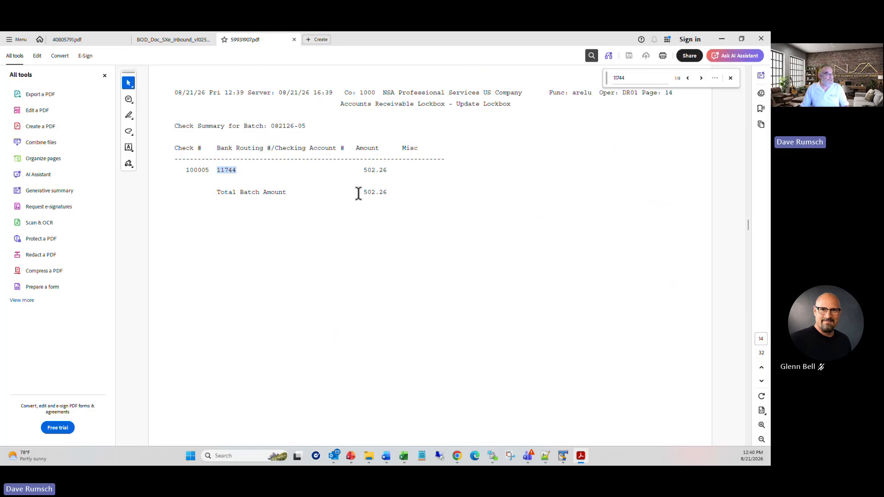
Step: Review account 11744's split check through batch 082126-06, then close the PDF and return to CloudSuite
{"action": "scroll", "coordinate": [389, 170], "scroll_direction": "down", "scroll_amount": 10}
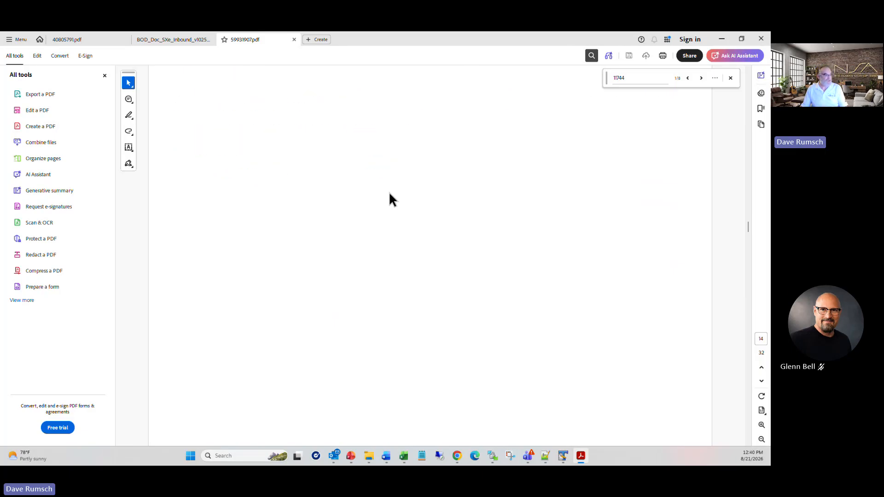
{"action": "scroll", "coordinate": [418, 248], "scroll_direction": "down", "scroll_amount": 5}
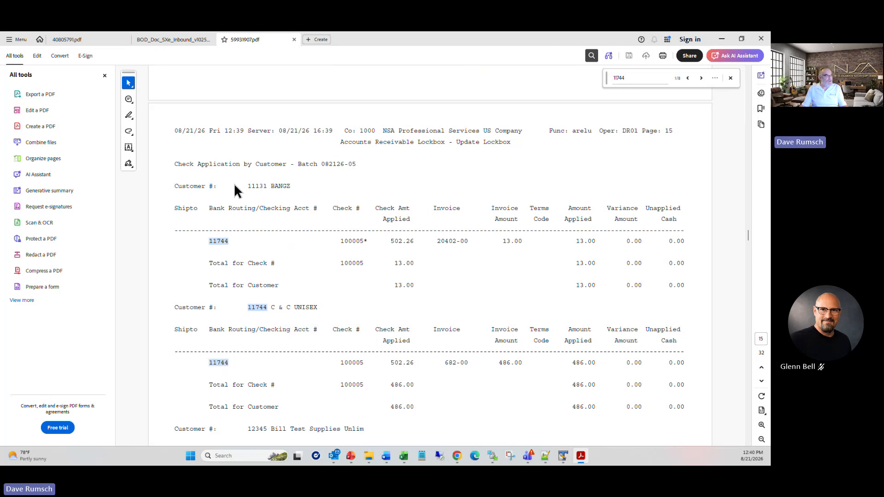
{"action": "scroll", "coordinate": [371, 351], "scroll_direction": "down", "scroll_amount": 1}
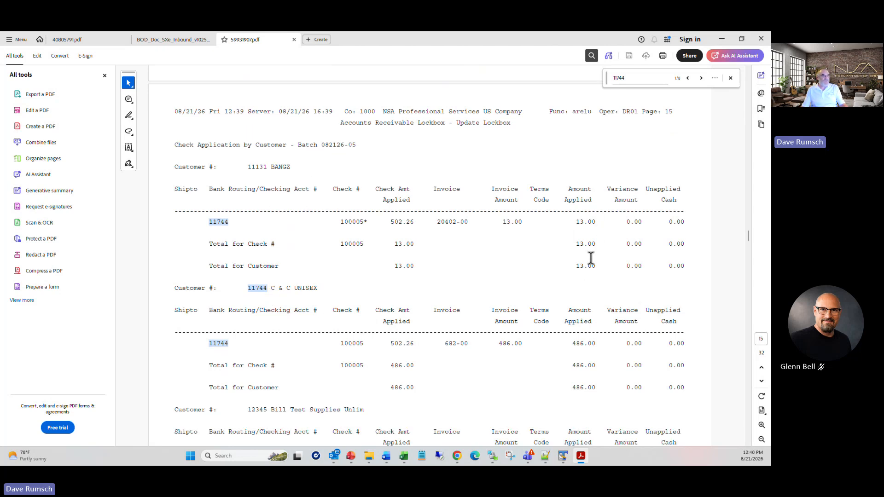
{"action": "scroll", "coordinate": [596, 367], "scroll_direction": "down", "scroll_amount": 5}
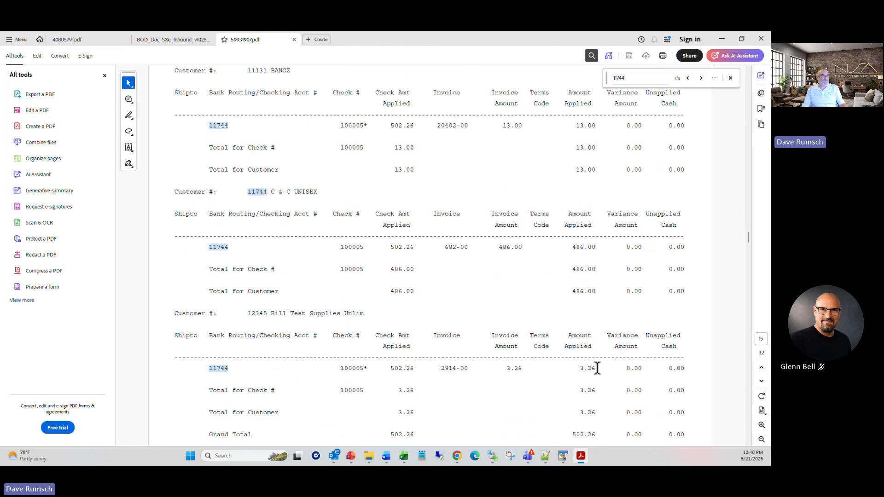
{"action": "scroll", "coordinate": [575, 386], "scroll_direction": "down", "scroll_amount": 5}
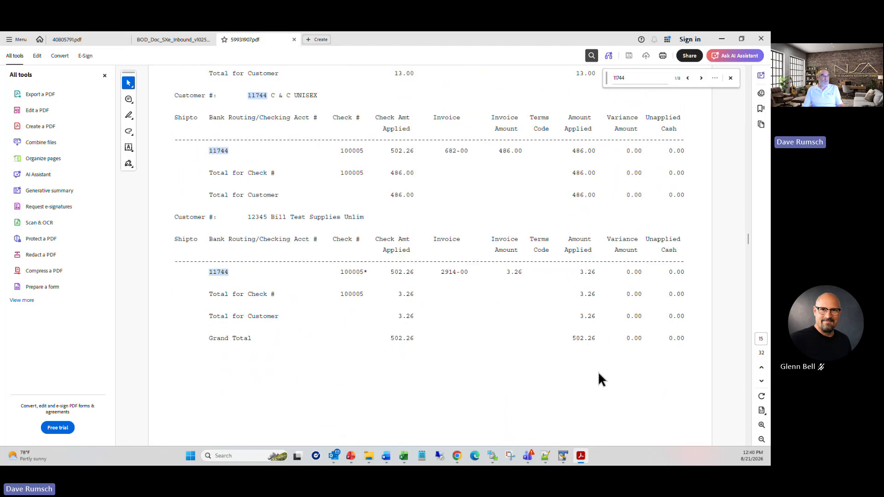
{"action": "scroll", "coordinate": [597, 371], "scroll_direction": "down", "scroll_amount": 20}
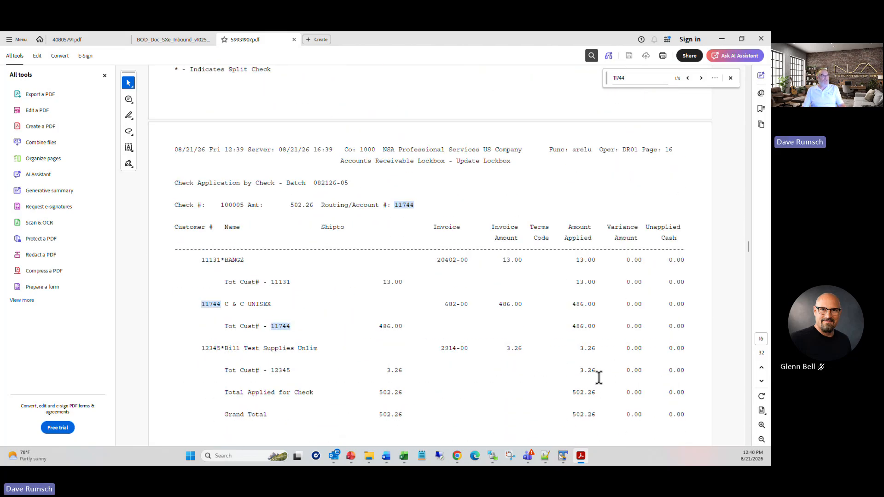
{"action": "scroll", "coordinate": [598, 376], "scroll_direction": "down", "scroll_amount": 1}
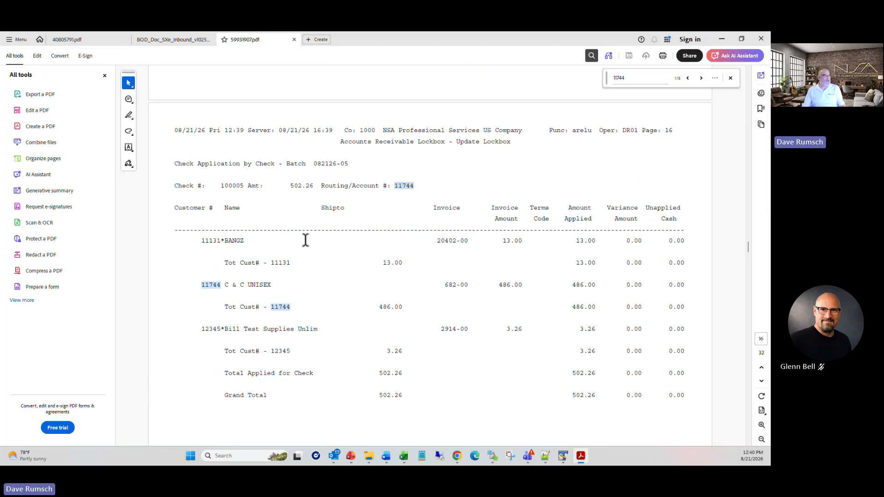
{"action": "scroll", "coordinate": [510, 249], "scroll_direction": "up", "scroll_amount": 1}
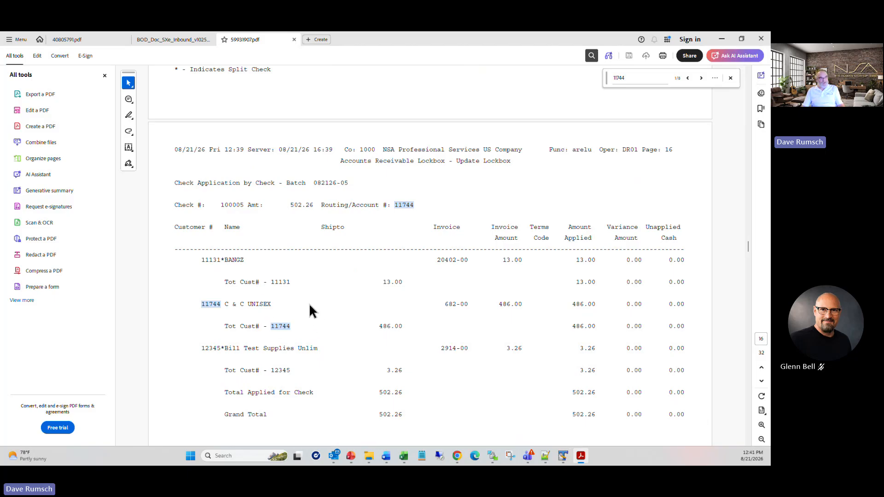
{"action": "scroll", "coordinate": [318, 313], "scroll_direction": "down", "scroll_amount": 3}
{"action": "scroll", "coordinate": [318, 315], "scroll_direction": "down", "scroll_amount": 4}
{"action": "scroll", "coordinate": [387, 366], "scroll_direction": "down", "scroll_amount": 5}
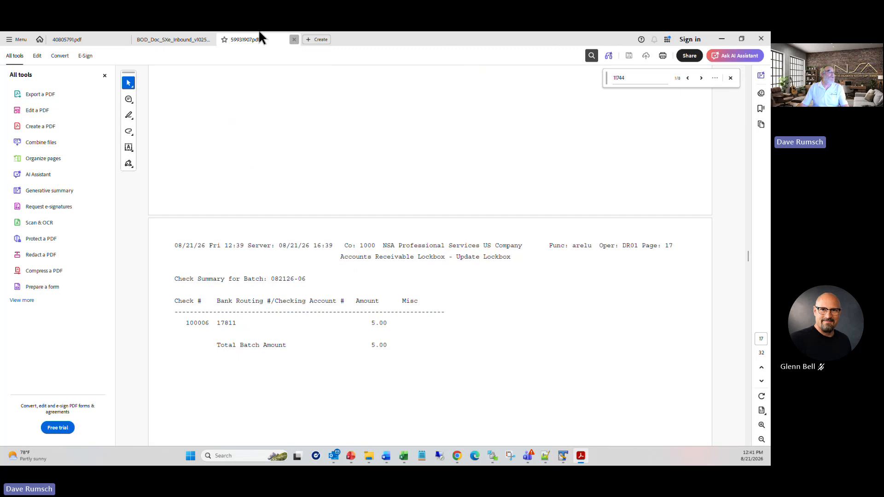
{"action": "left_click", "coordinate": [294, 39]}
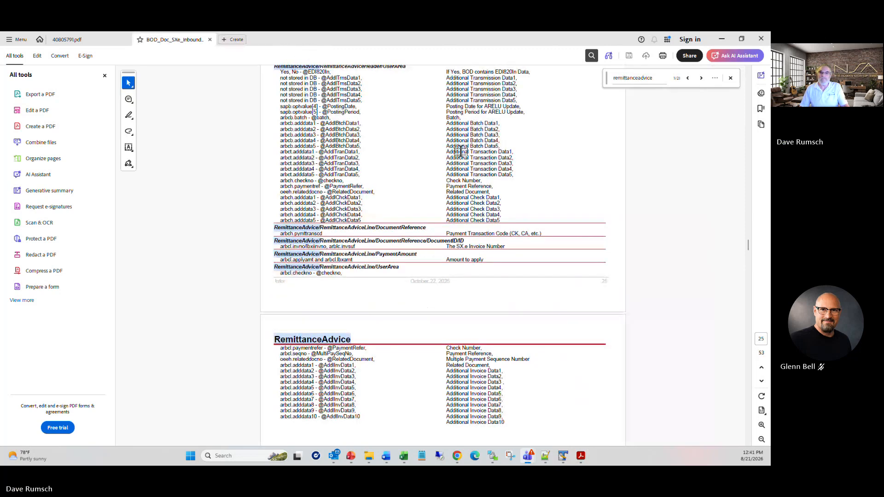
{"action": "key", "text": "alt+Tab"}
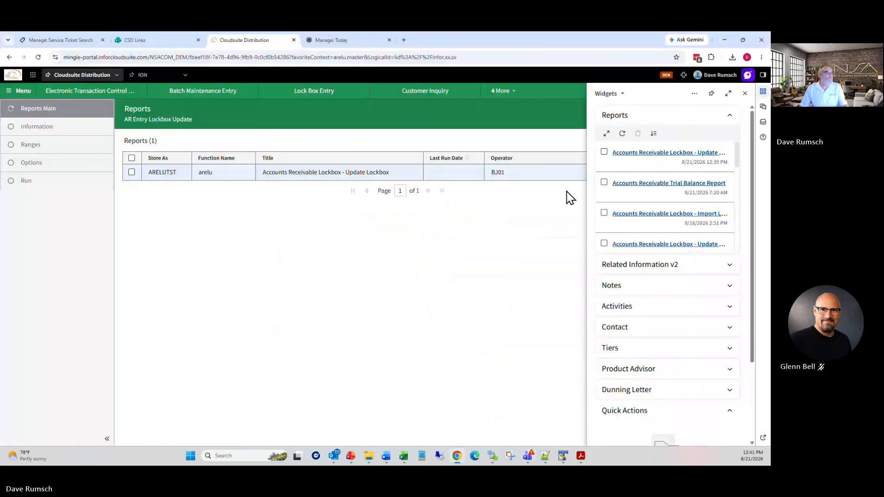
Step: Start a new Batch Maintenance Entry form listing the lockbox batches
{"action": "left_click", "coordinate": [746, 94]}
{"action": "left_click", "coordinate": [711, 143]}
{"action": "left_click", "coordinate": [703, 178]}
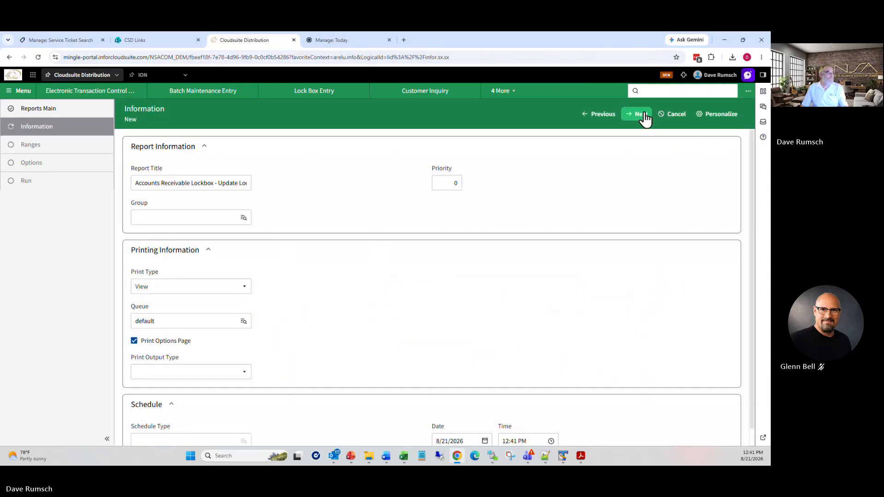
{"action": "left_click", "coordinate": [212, 91]}
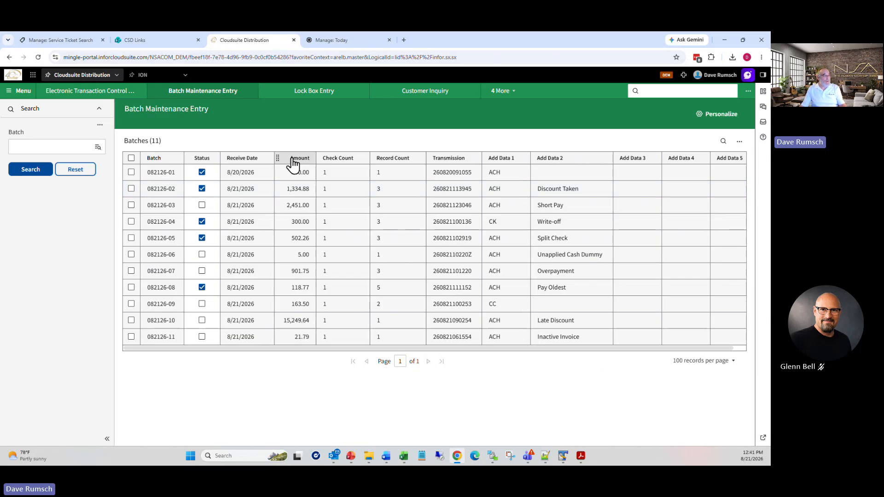
Step: Export all 11 batches to Excel and open Export (8).csv
{"action": "left_click", "coordinate": [131, 158]}
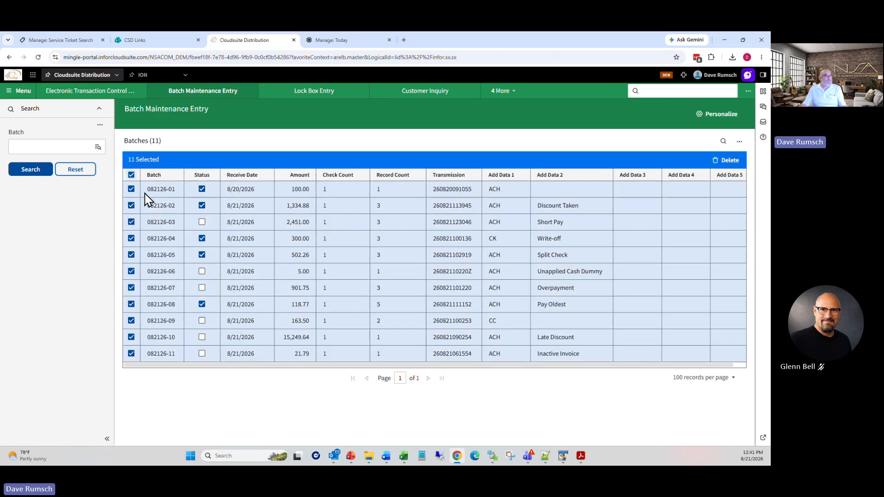
{"action": "left_click", "coordinate": [740, 142]}
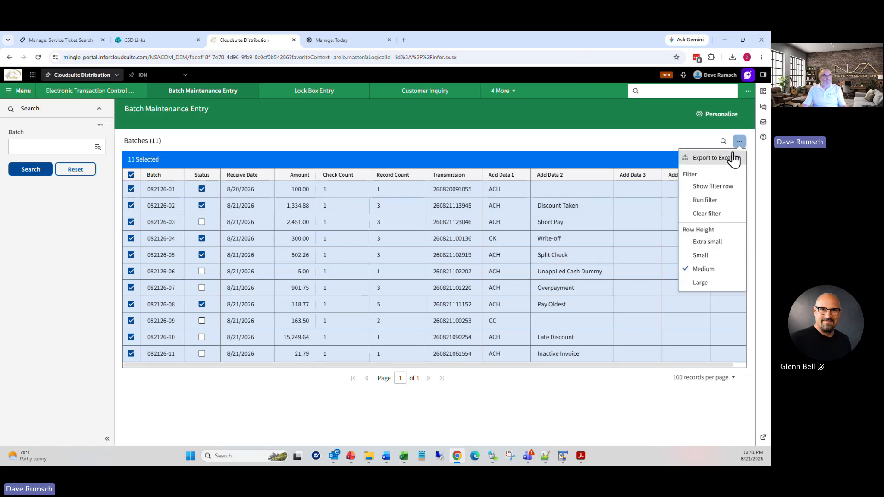
{"action": "left_click", "coordinate": [733, 159]}
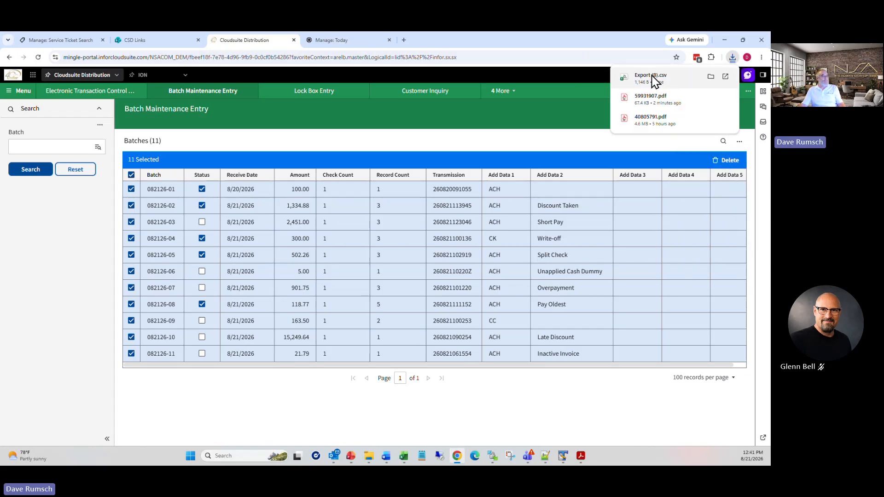
{"action": "left_click", "coordinate": [650, 77]}
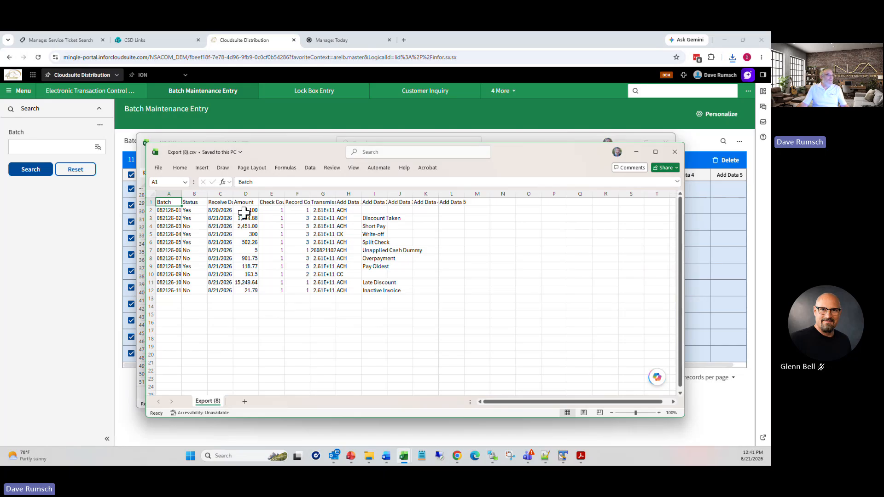
Step: AutoSum the amounts in D13 as =SUM(D2:D12) totalling 21148.59, then minimize both workbooks
{"action": "left_click", "coordinate": [251, 300]}
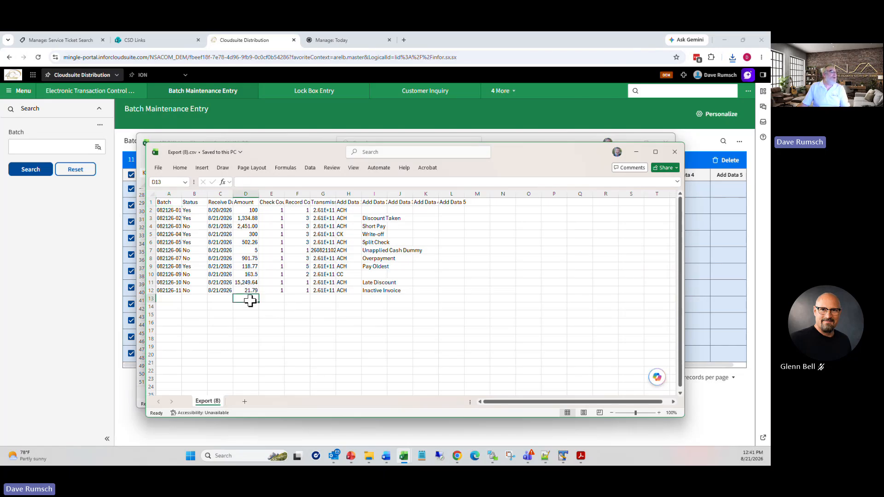
{"action": "left_click", "coordinate": [180, 167]}
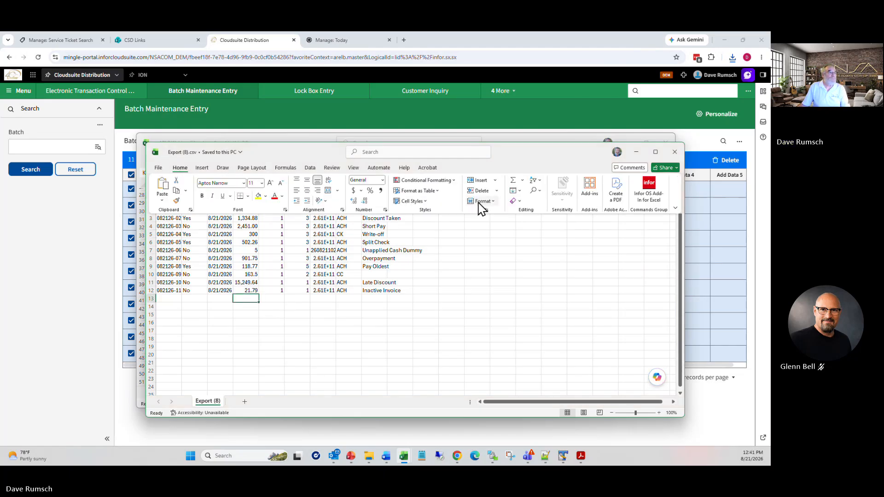
{"action": "left_click", "coordinate": [513, 180]}
{"action": "key", "text": "Return"}
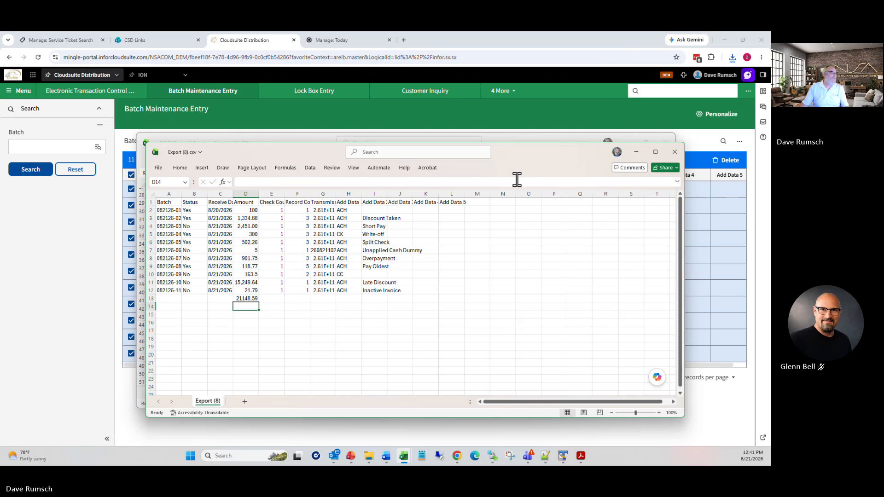
{"action": "left_click", "coordinate": [242, 298]}
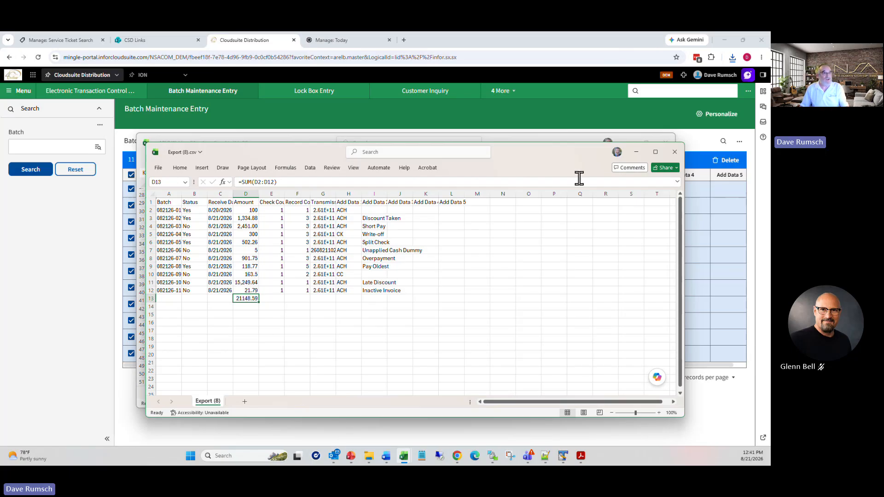
{"action": "left_click", "coordinate": [636, 152]}
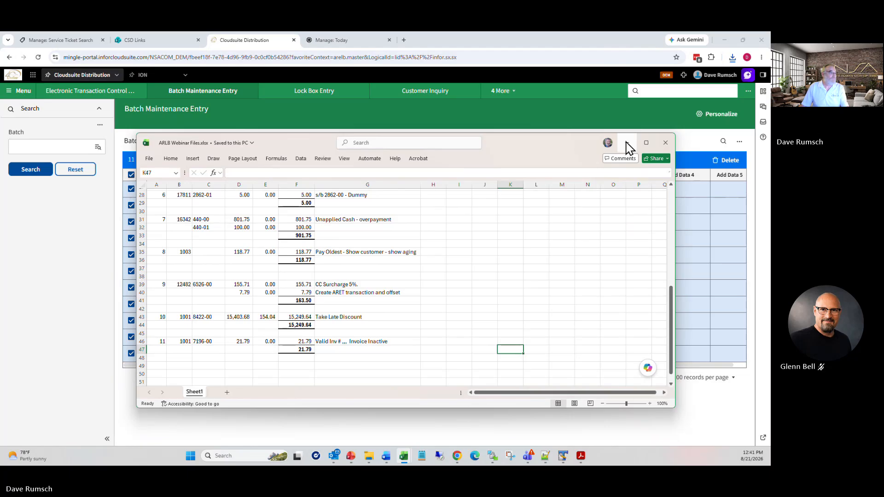
{"action": "left_click", "coordinate": [628, 147]}
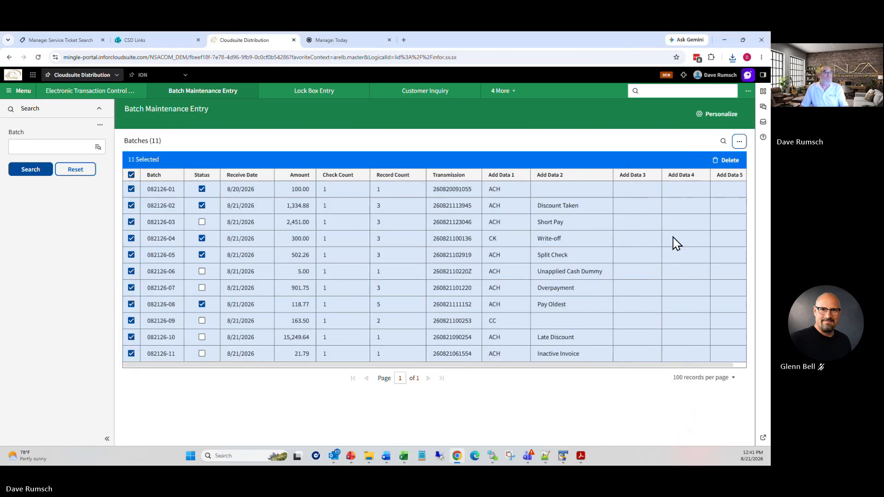
Step: Start a new ARELU report with batch range 082126-01 to 082126-10
{"action": "left_click", "coordinate": [498, 92]}
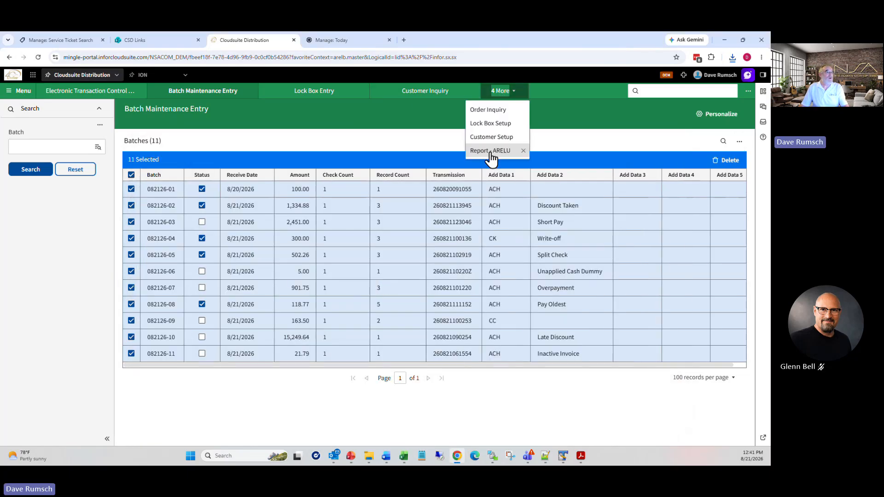
{"action": "left_click", "coordinate": [489, 151]}
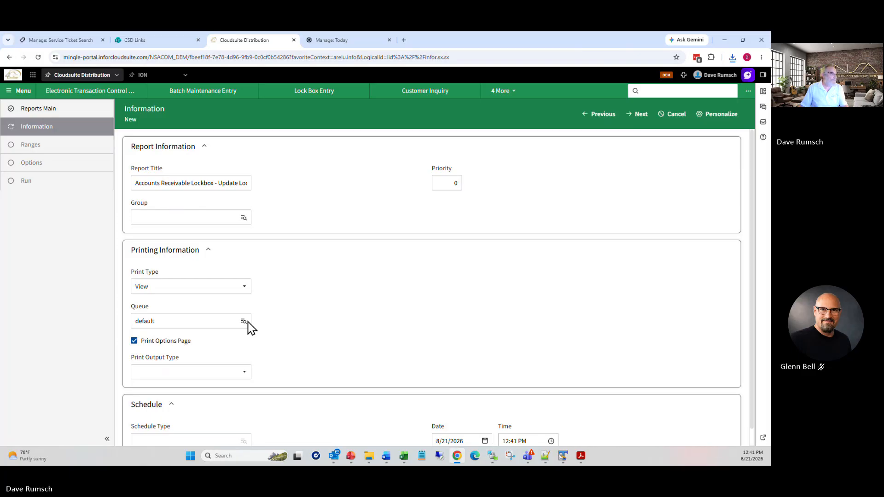
{"action": "left_click", "coordinate": [647, 113]}
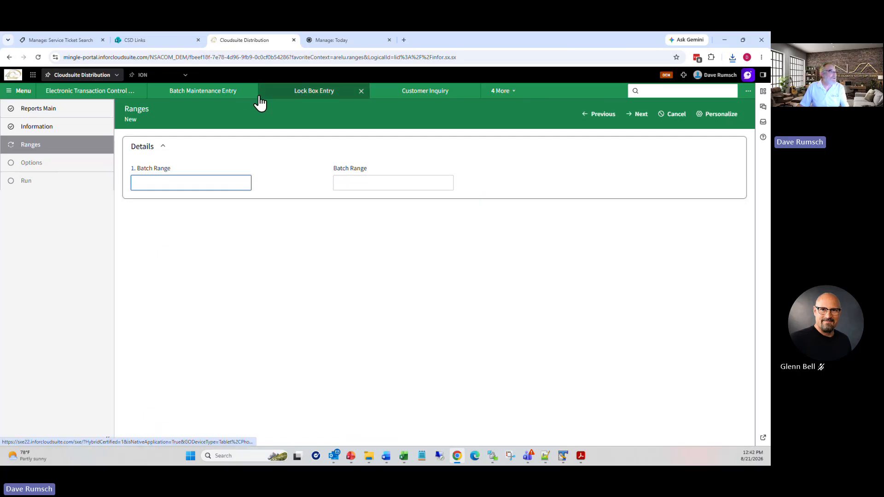
{"action": "key", "text": "Tab"}
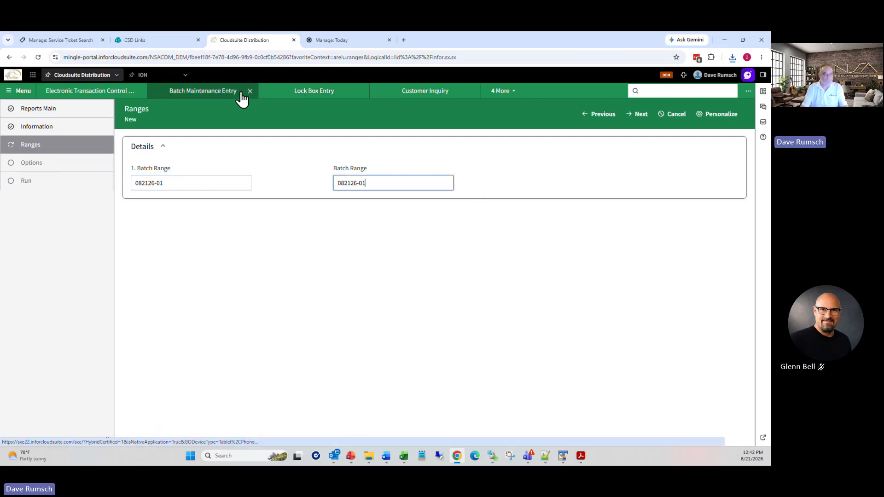
{"action": "key", "text": "BackSpace"}
{"action": "type", "text": "10"}
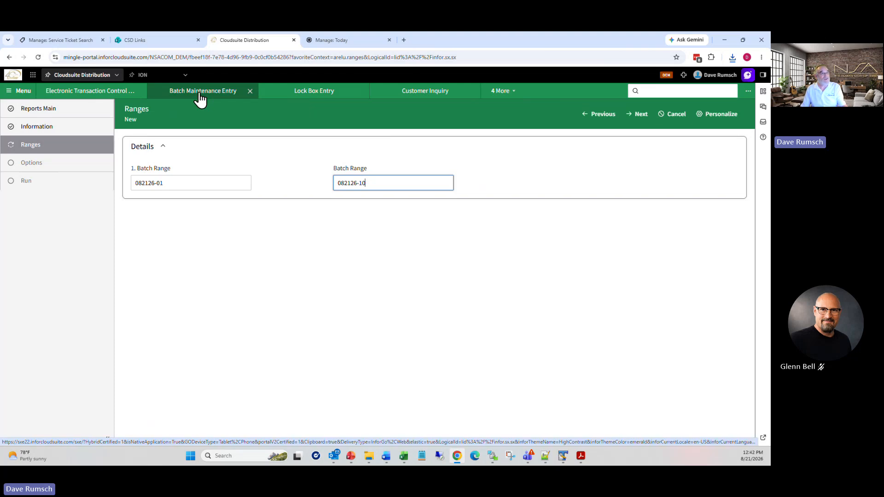
Step: Set Update mode, bank 10 and posting date 08/20/26, then advance to run
{"action": "left_click", "coordinate": [644, 119]}
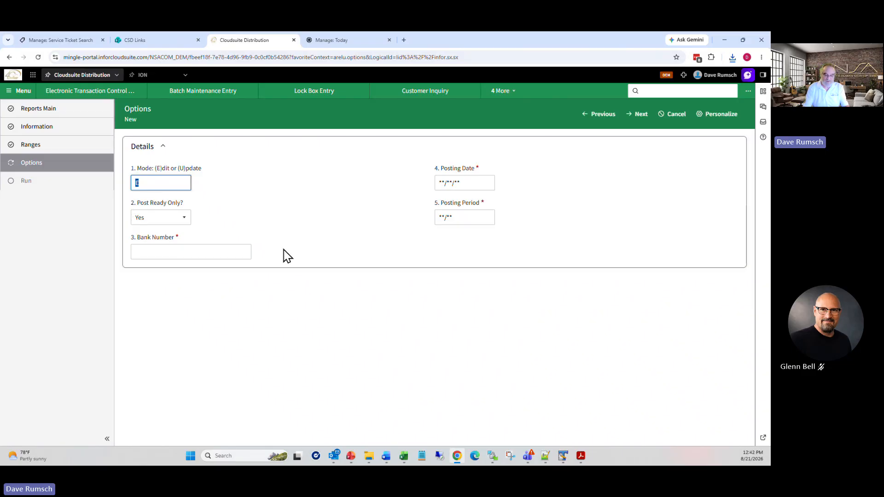
{"action": "key", "text": "Tab"}
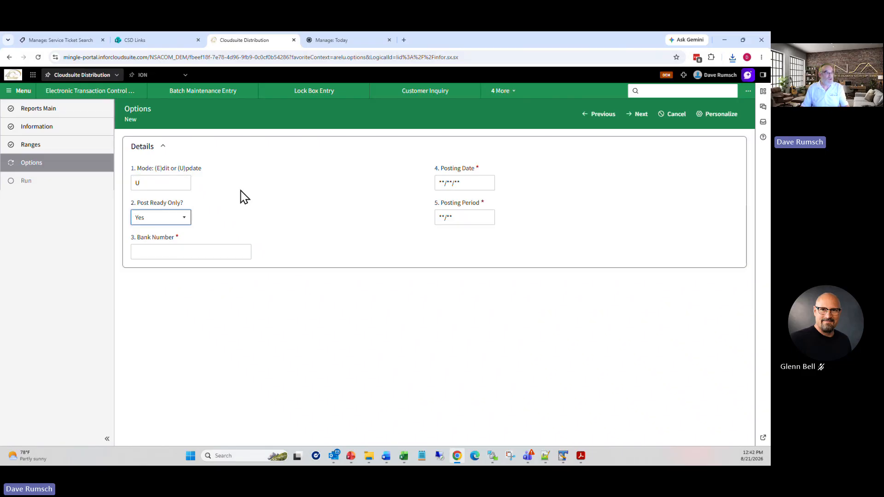
{"action": "left_click", "coordinate": [215, 253]}
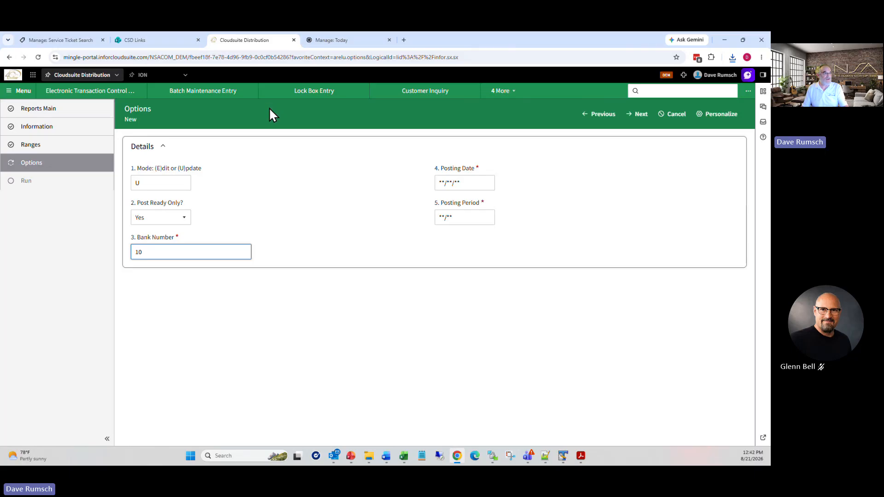
{"action": "left_click", "coordinate": [463, 183]}
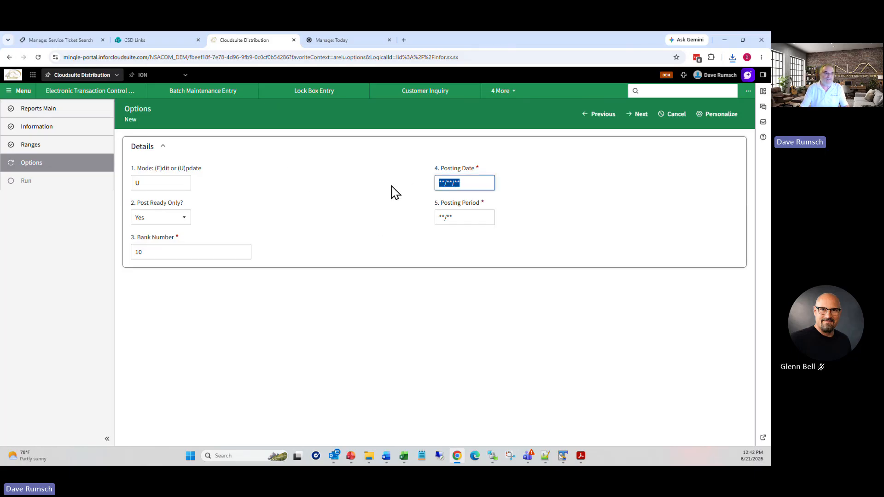
{"action": "type", "text": "08/20/26"}
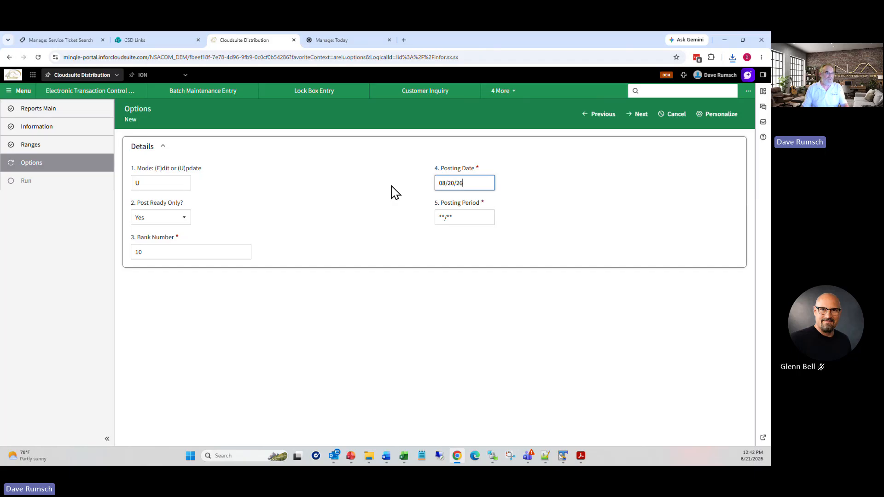
{"action": "left_click", "coordinate": [646, 116]}
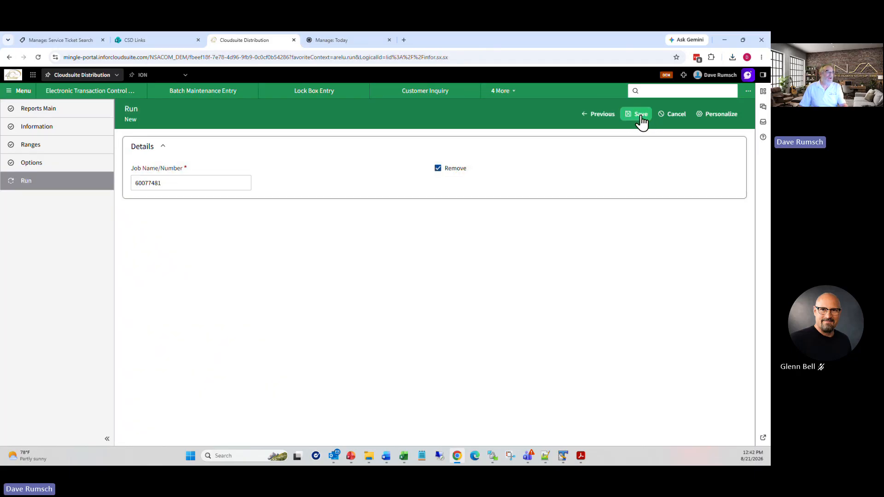
{"action": "left_click", "coordinate": [644, 117]}
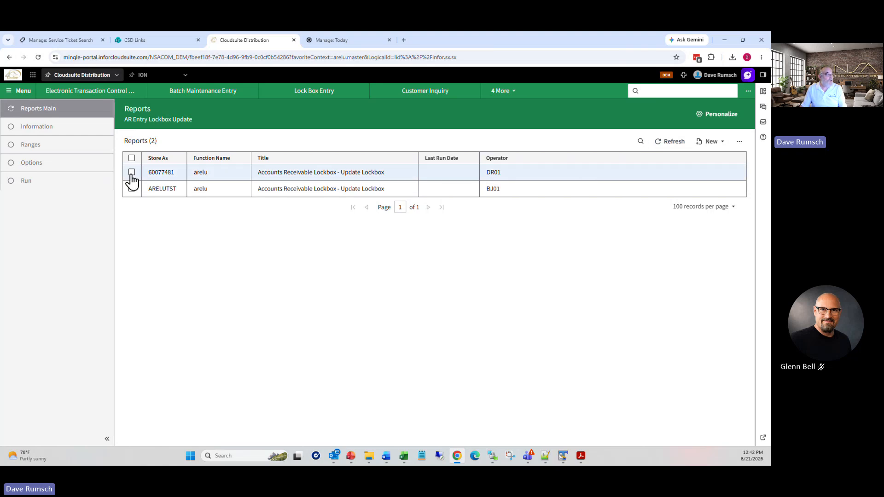
Step: Refresh until the update job finishes and confirm only batch 082126-11 remains unposted
{"action": "left_click", "coordinate": [670, 143]}
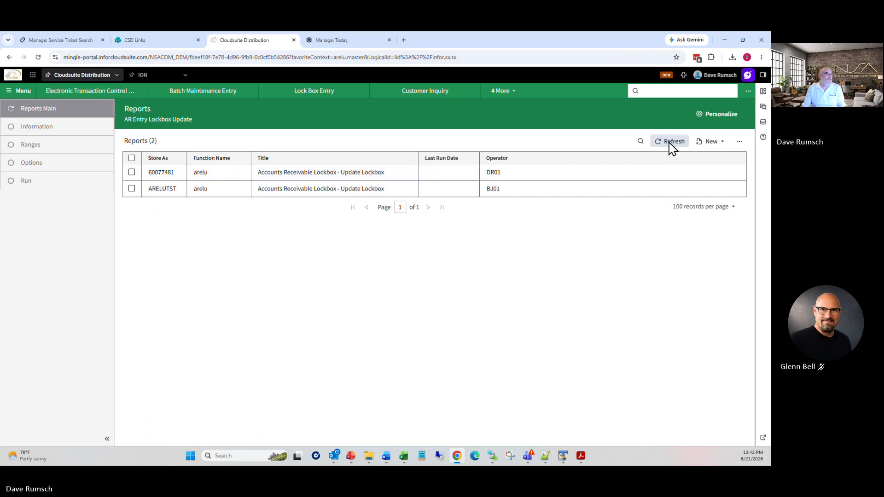
{"action": "left_click", "coordinate": [675, 142]}
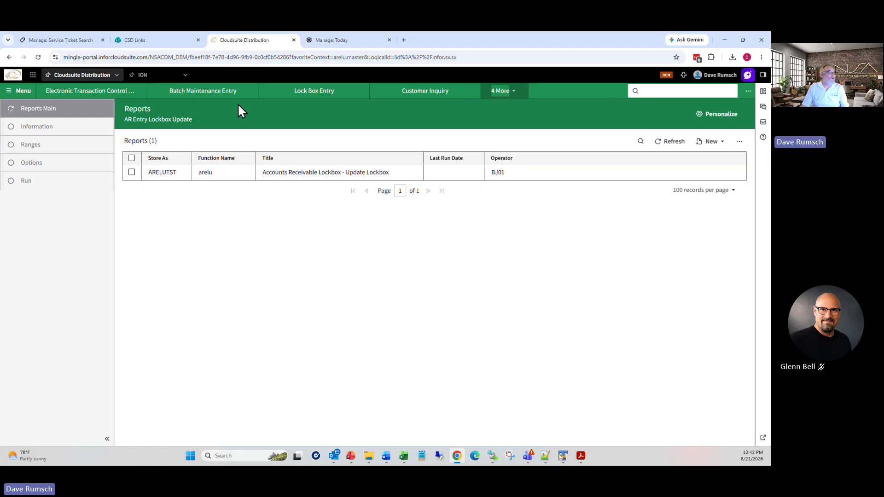
{"action": "left_click", "coordinate": [212, 95]}
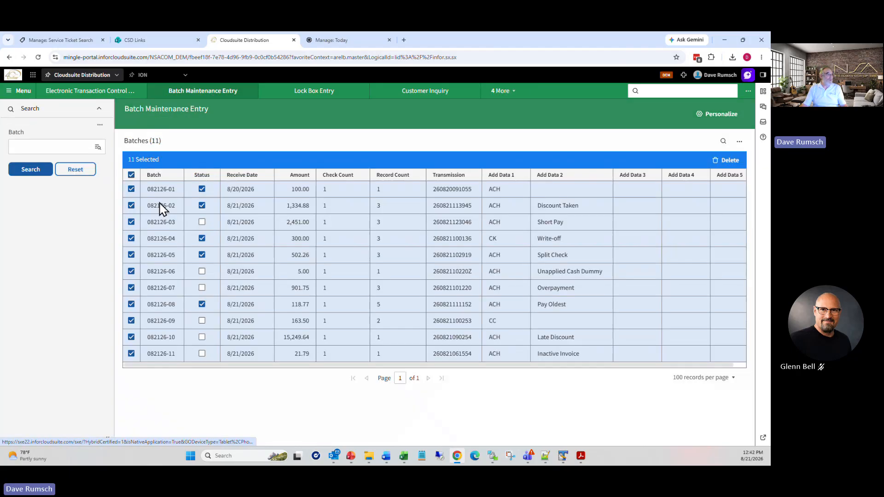
{"action": "left_click", "coordinate": [30, 171]}
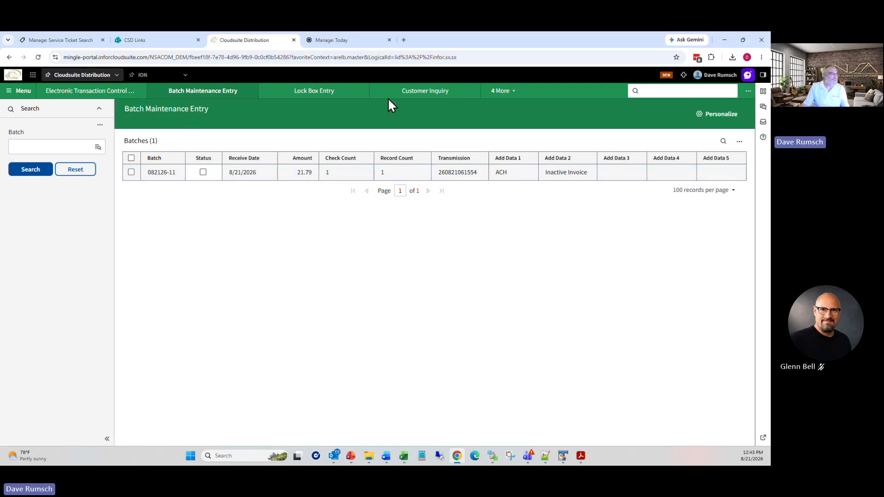
{"action": "left_click", "coordinate": [340, 92]}
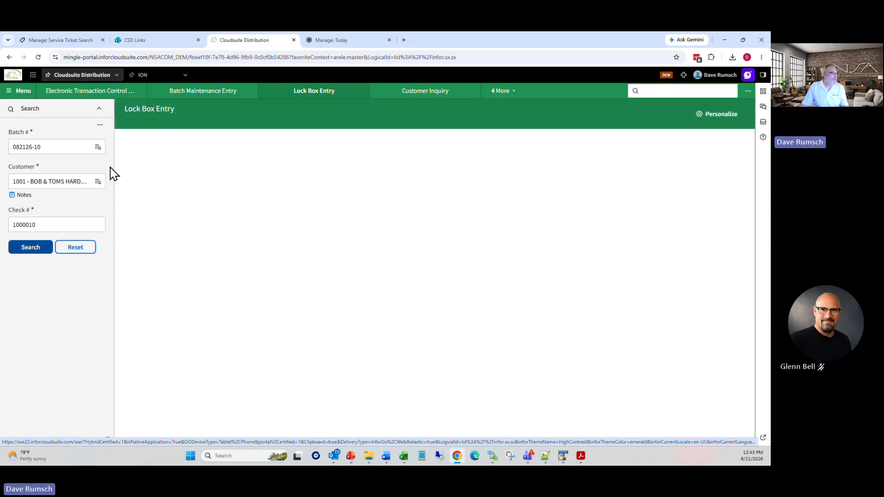
Step: Load the lock box entry for batch 082126-11, check 1000011
{"action": "left_click", "coordinate": [99, 147]}
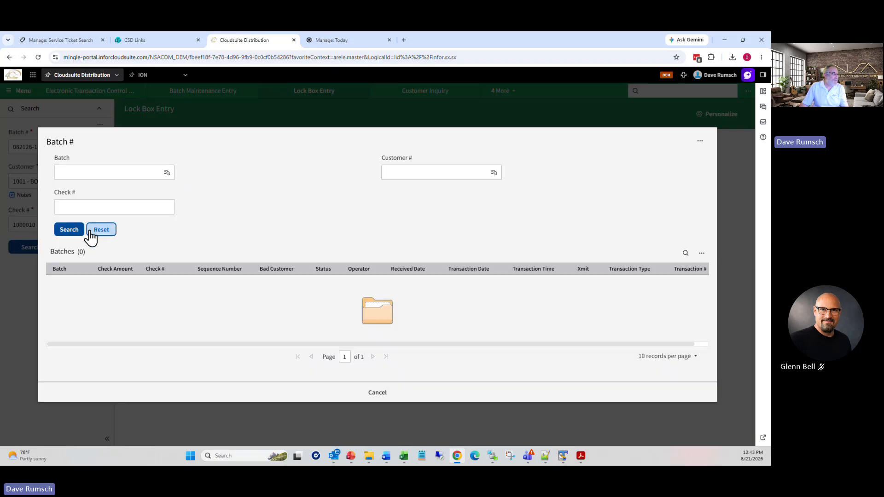
{"action": "left_click", "coordinate": [77, 232]}
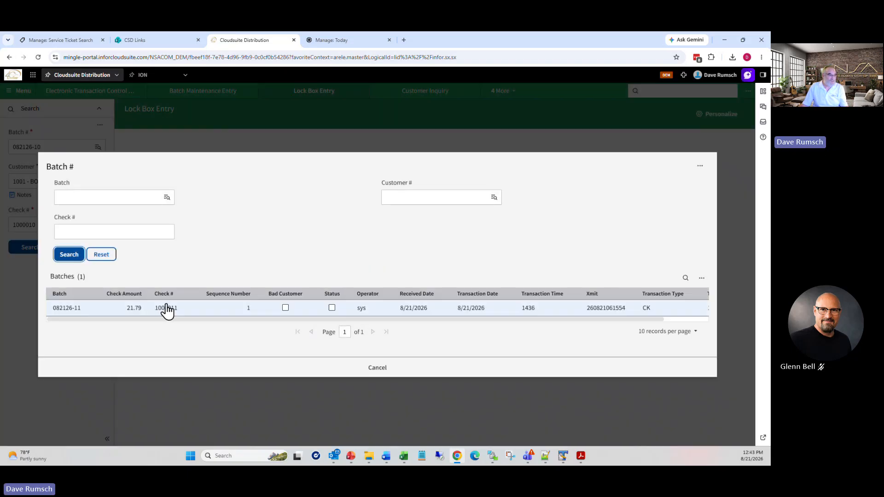
{"action": "left_click", "coordinate": [79, 308]}
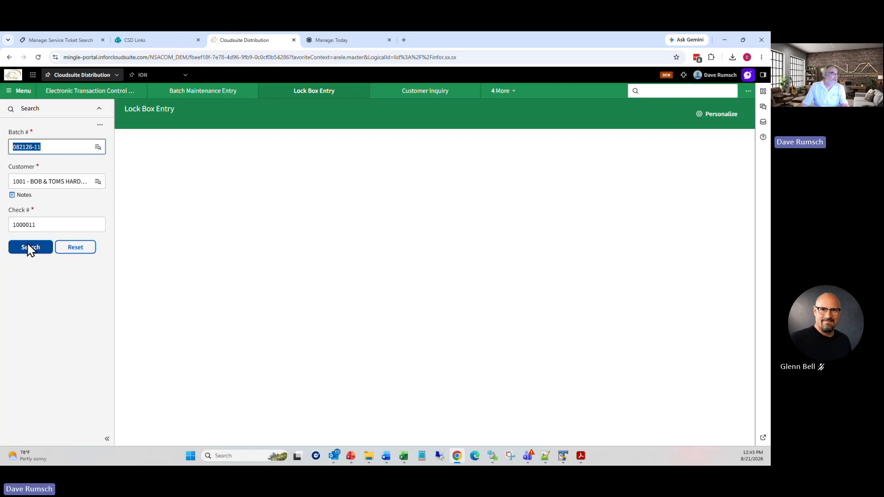
{"action": "left_click", "coordinate": [29, 248]}
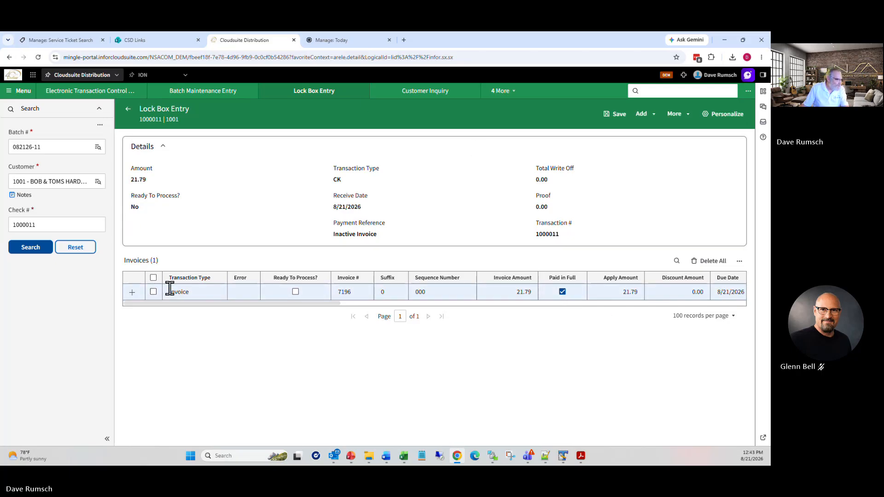
Step: Mark invoice 7196 Ready To Process and save the lock box entry
{"action": "left_click", "coordinate": [499, 100]}
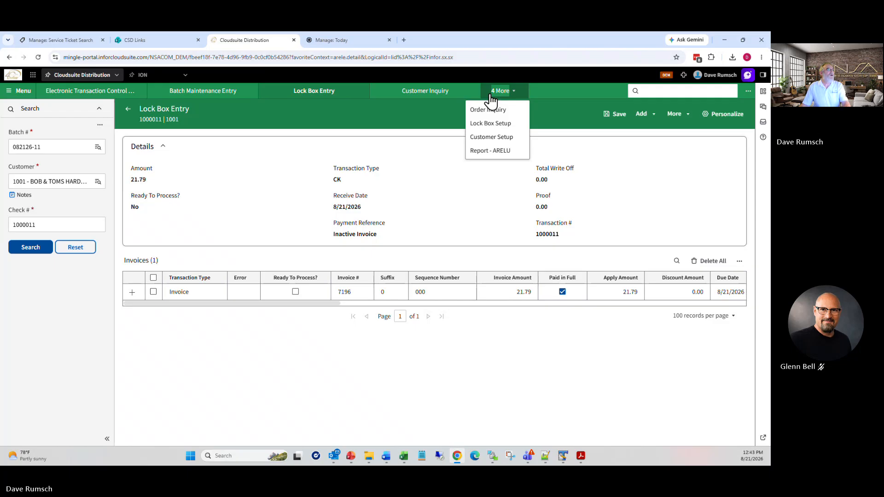
{"action": "left_click", "coordinate": [678, 90]}
{"action": "left_click", "coordinate": [429, 213]}
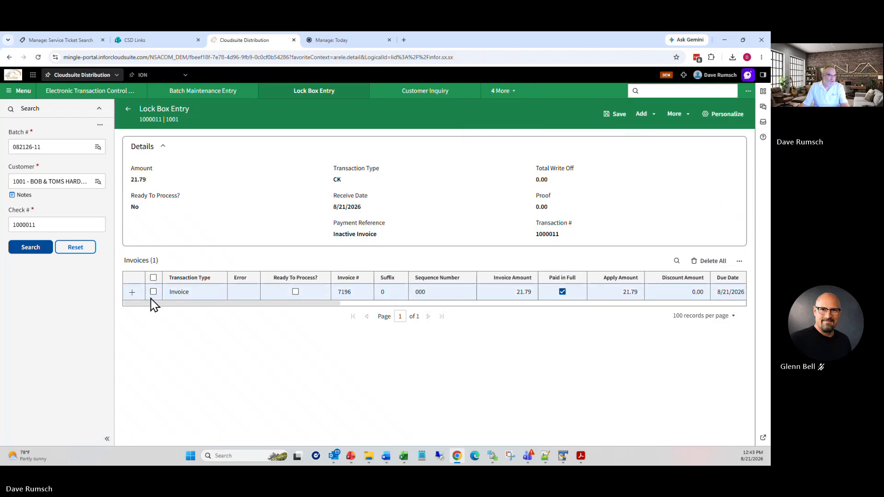
{"action": "left_click", "coordinate": [132, 292]}
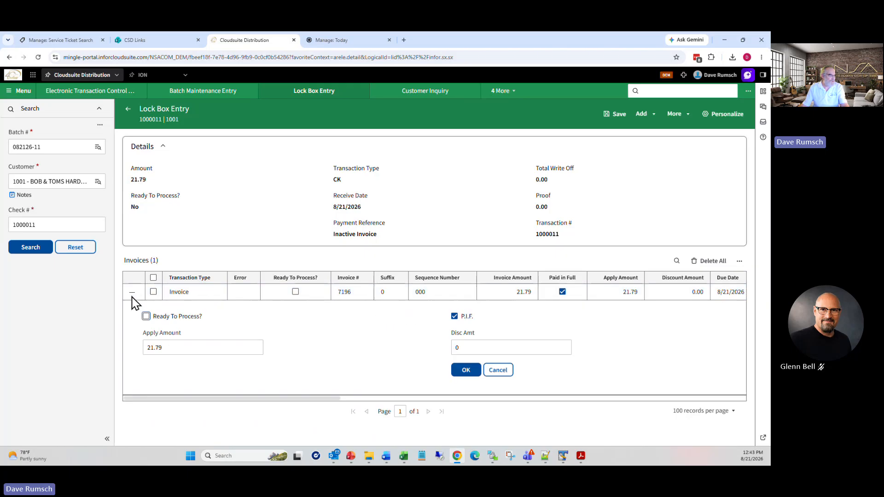
{"action": "left_click", "coordinate": [465, 371]}
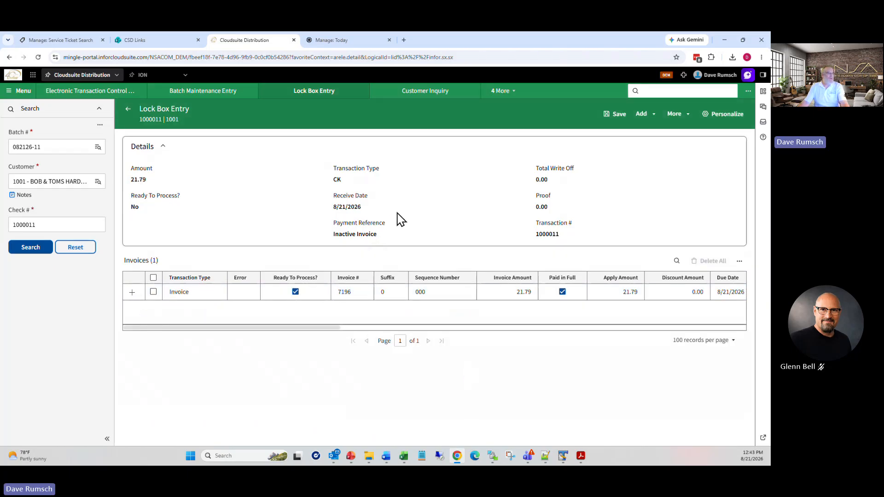
{"action": "left_click", "coordinate": [618, 116]}
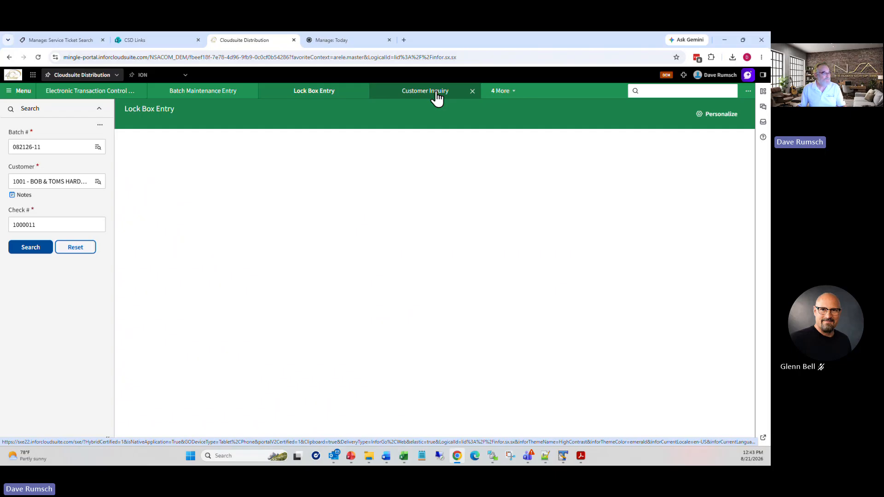
Step: Bring up the top-bar recent functions search to reach glij - Journal Inquiry
{"action": "left_click", "coordinate": [659, 92]}
{"action": "left_click", "coordinate": [763, 92]}
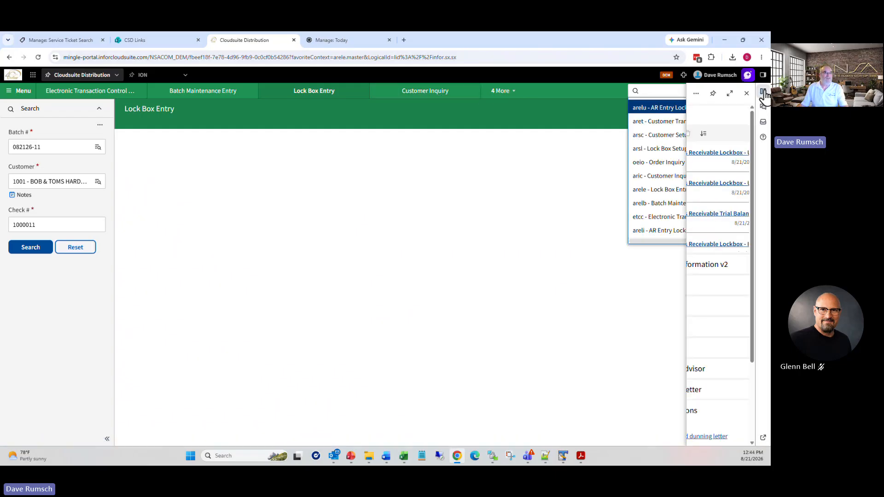
{"action": "left_click", "coordinate": [586, 116]}
{"action": "left_click", "coordinate": [659, 92]}
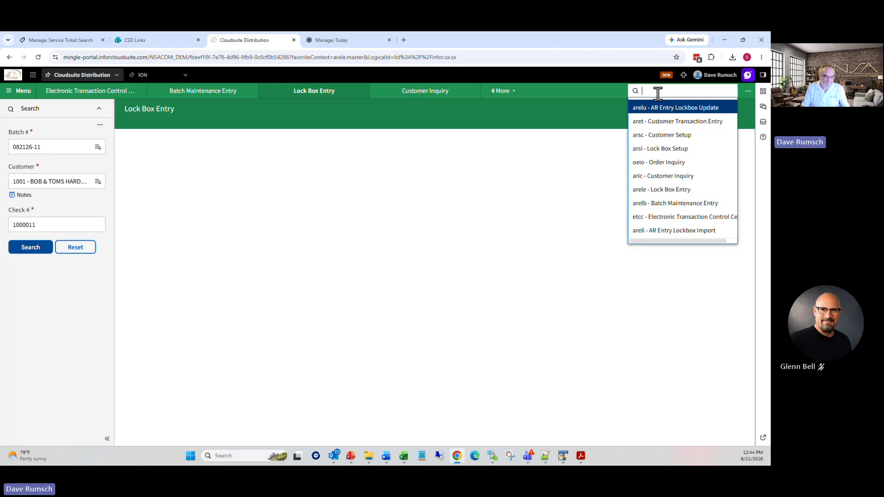
Step: In Journal Inquiry, open the Journal # lookup and filter by function arelu
{"action": "key", "text": "Return"}
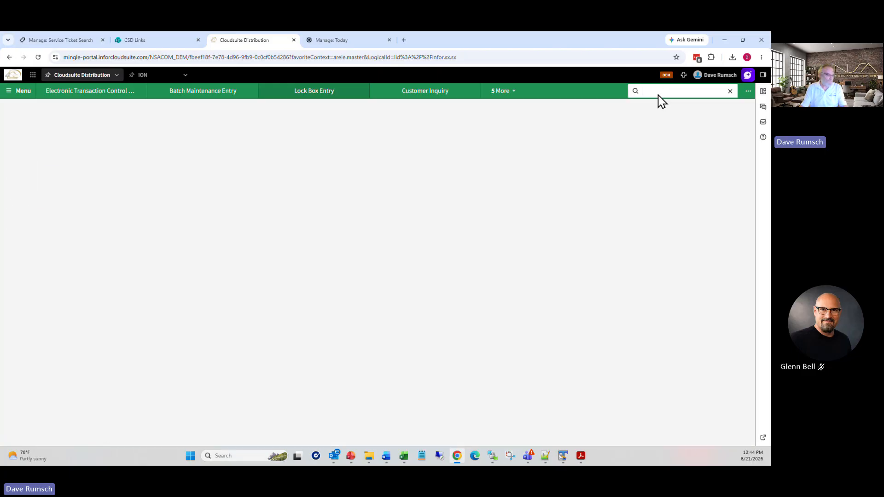
{"action": "left_click", "coordinate": [98, 148]}
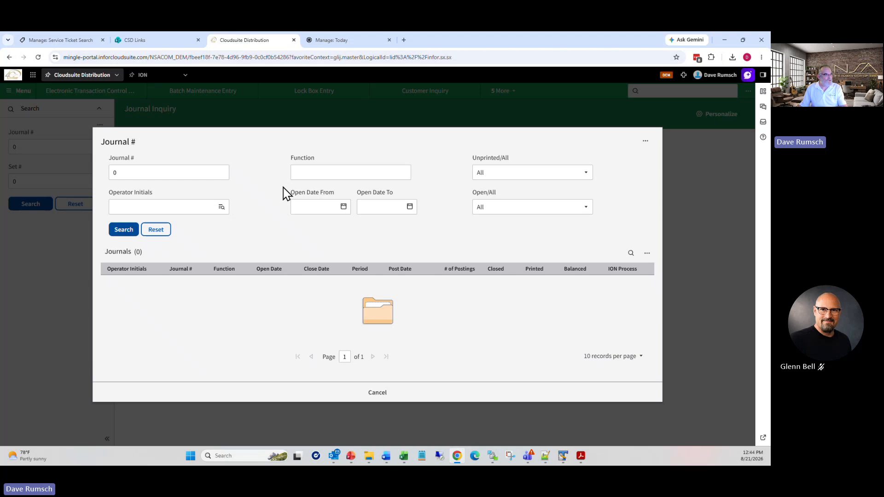
{"action": "left_click", "coordinate": [310, 172]}
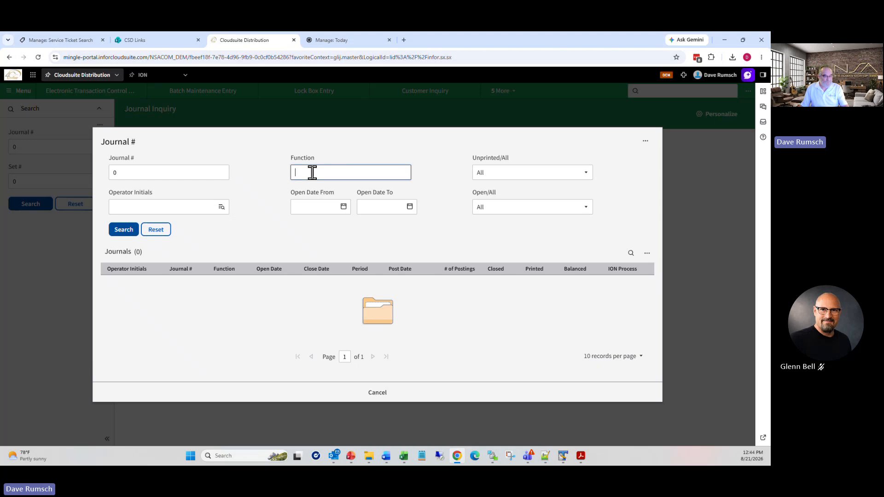
{"action": "type", "text": "arelu"}
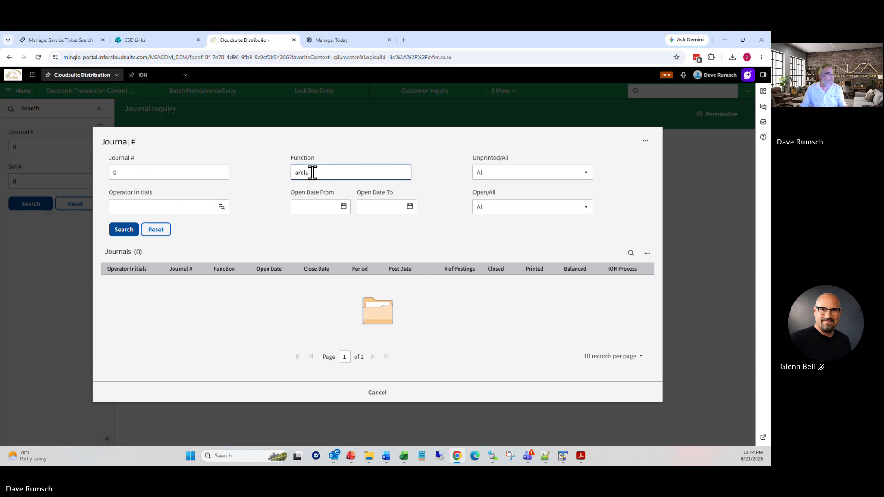
Step: Search journals opened 8/21/2026 for both dates and choose journal 9500
{"action": "left_click", "coordinate": [311, 206]}
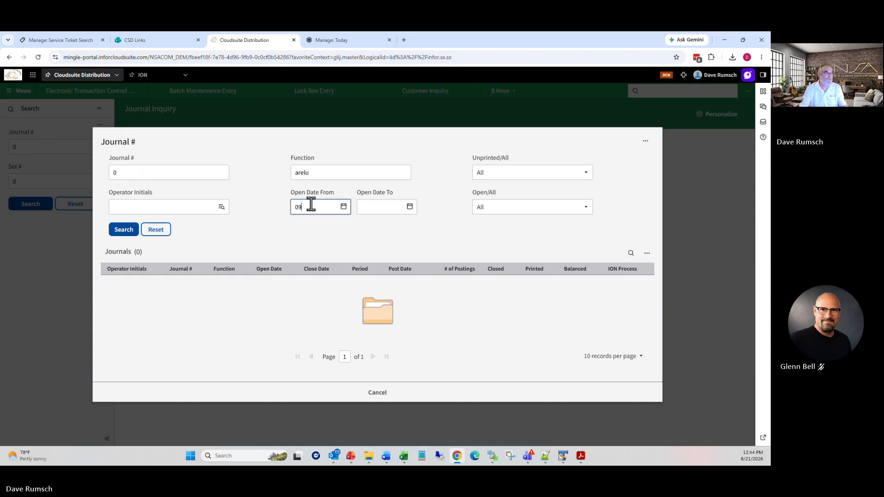
{"action": "type", "text": "8/21/26"}
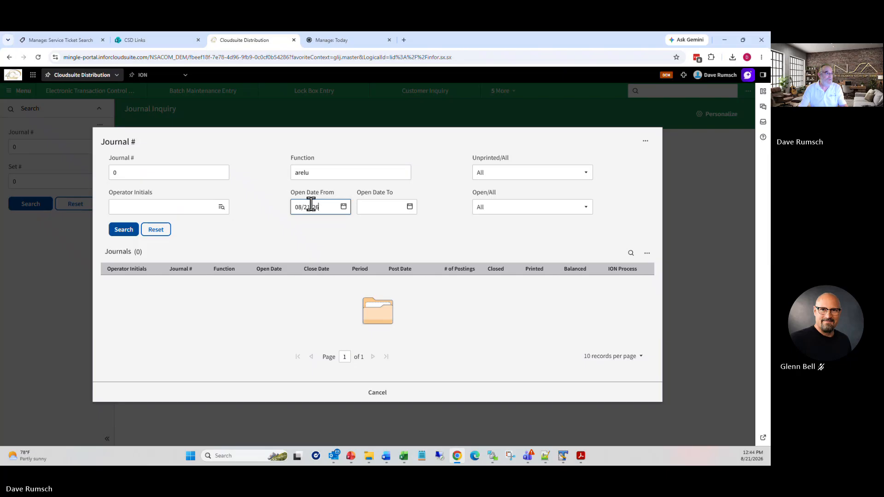
{"action": "key", "text": "Tab"}
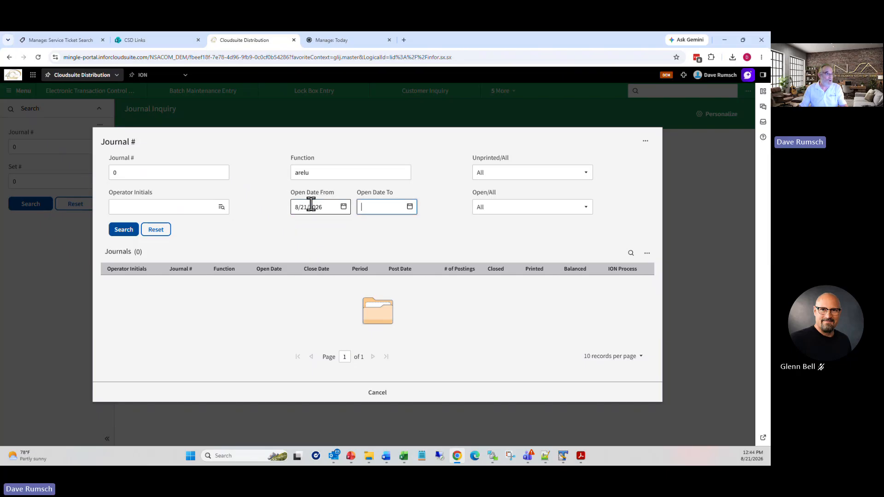
{"action": "type", "text": "08/21/26"}
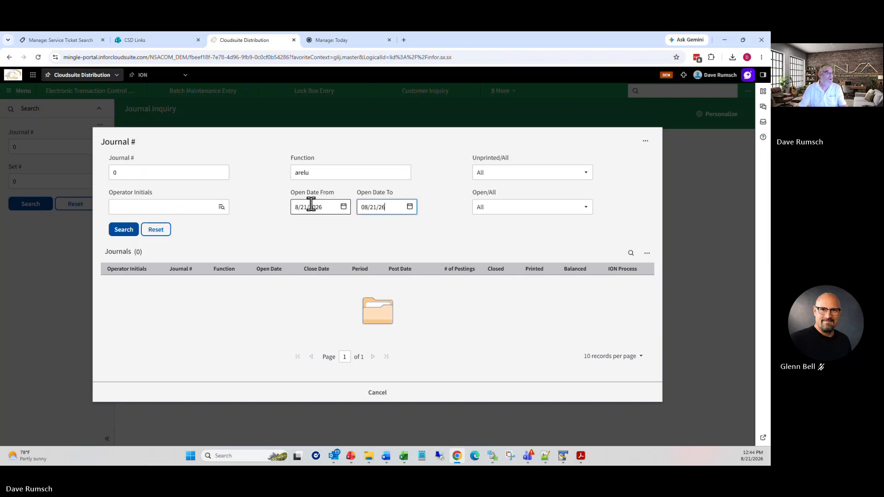
{"action": "left_click", "coordinate": [123, 230]}
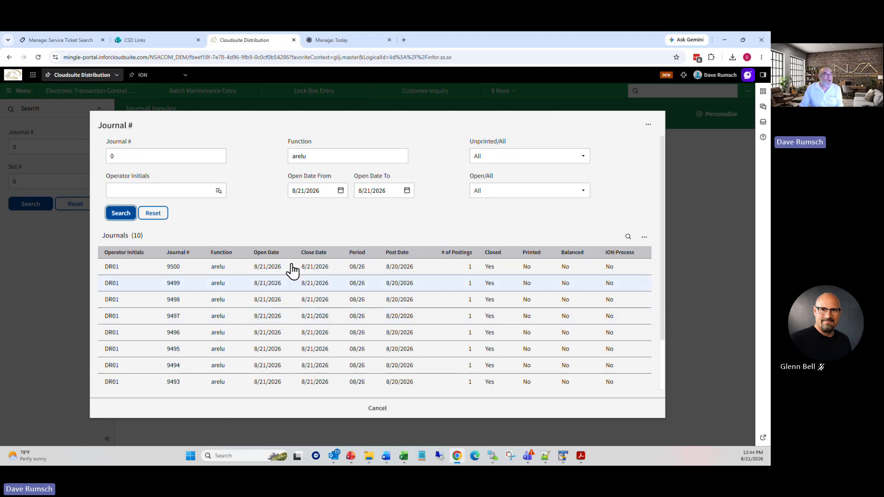
{"action": "double_click", "coordinate": [174, 269]}
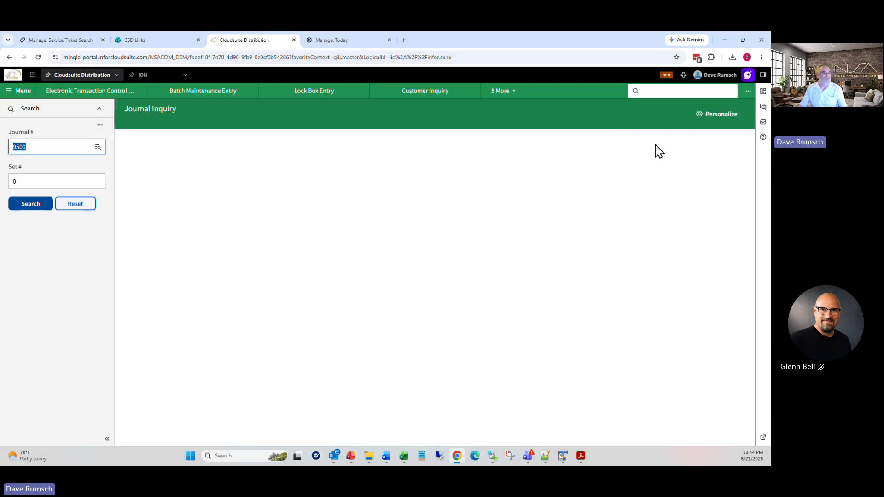
Step: Find the AR Entry Journal Print reports by searching arej
{"action": "left_click", "coordinate": [658, 91]}
{"action": "type", "text": "a"}
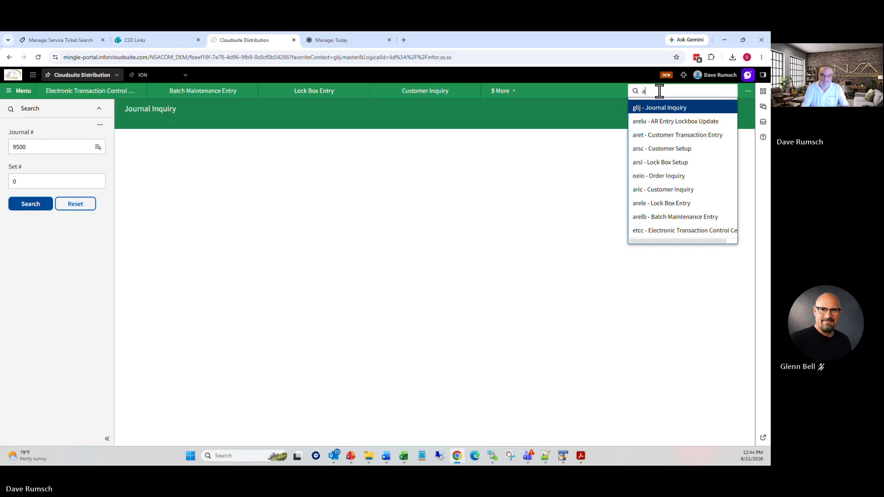
{"action": "type", "text": "pa"}
{"action": "key", "text": "Return"}
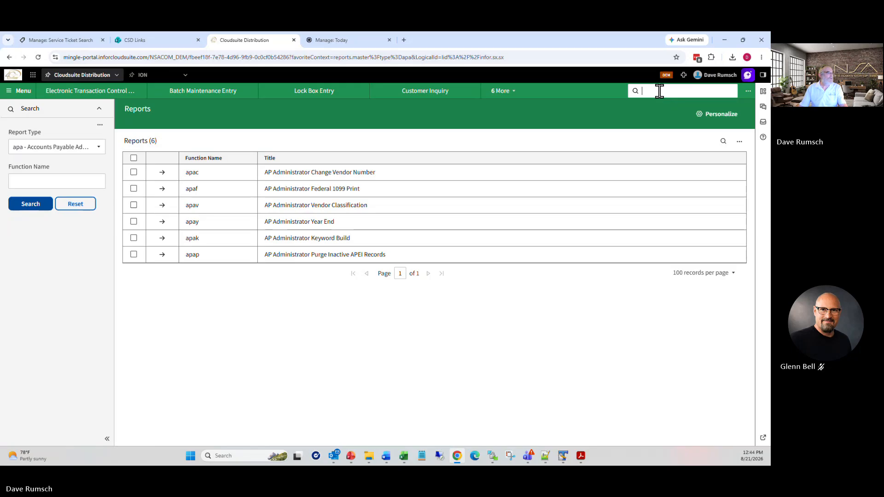
{"action": "type", "text": "a"}
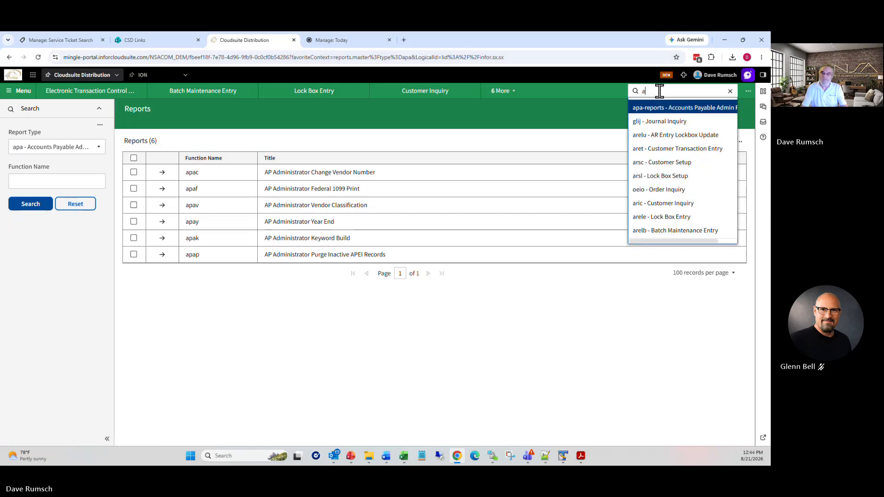
{"action": "type", "text": "rej"}
{"action": "key", "text": "Return"}
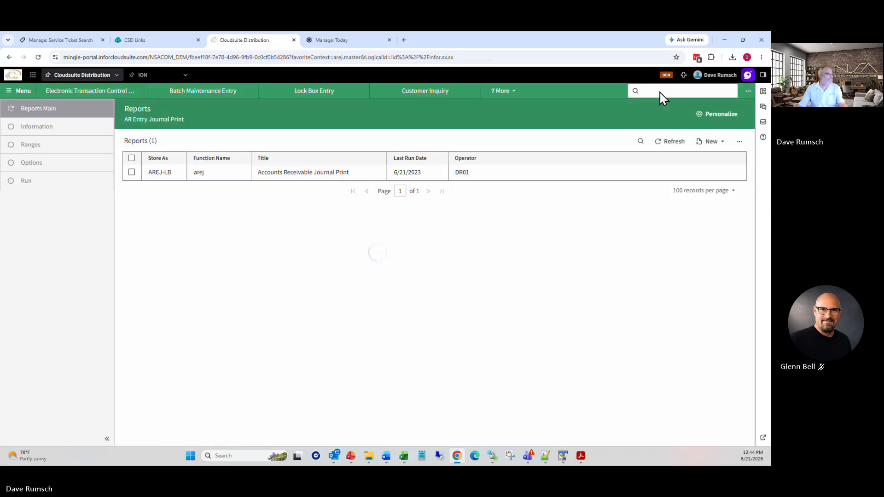
Step: Create a new AR Entry Journal Print with journal range 9493 to 9500
{"action": "left_click", "coordinate": [714, 142]}
{"action": "left_click", "coordinate": [712, 177]}
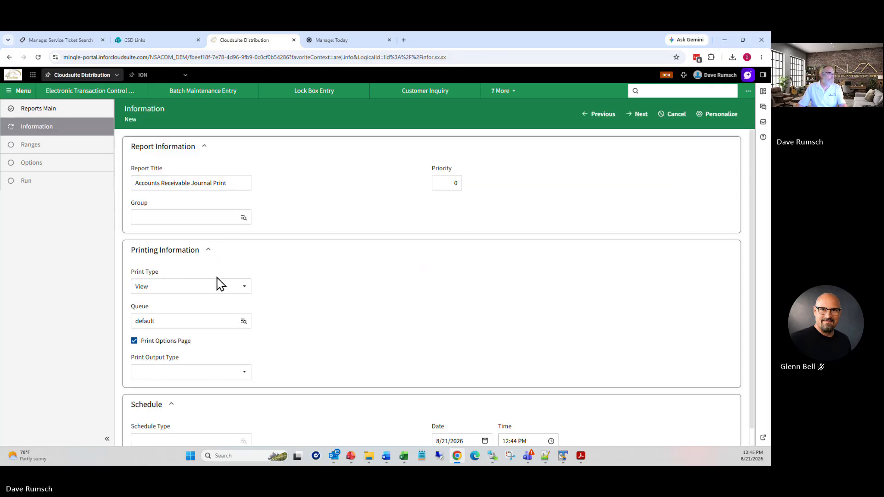
{"action": "left_click", "coordinate": [638, 114]}
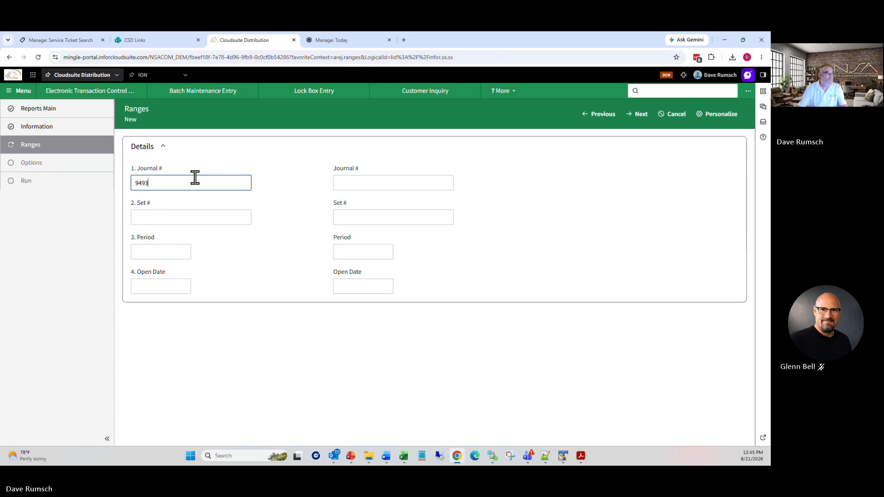
{"action": "key", "text": "Tab"}
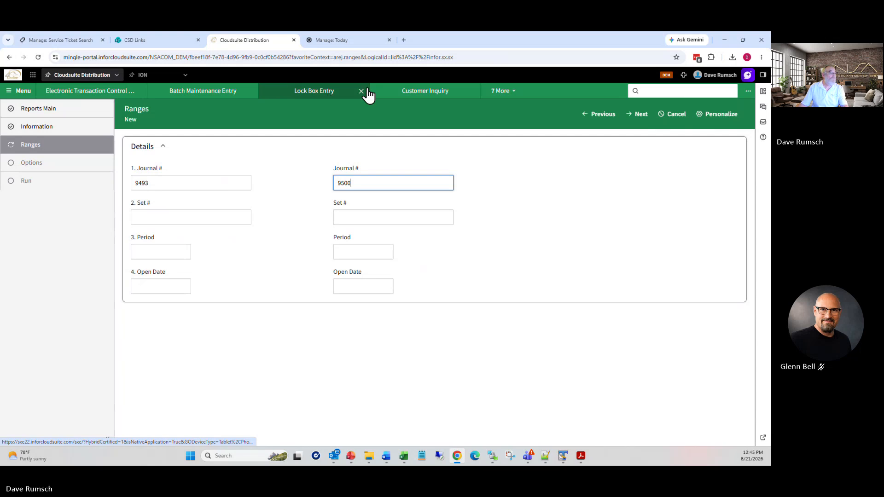
{"action": "left_click", "coordinate": [501, 91]}
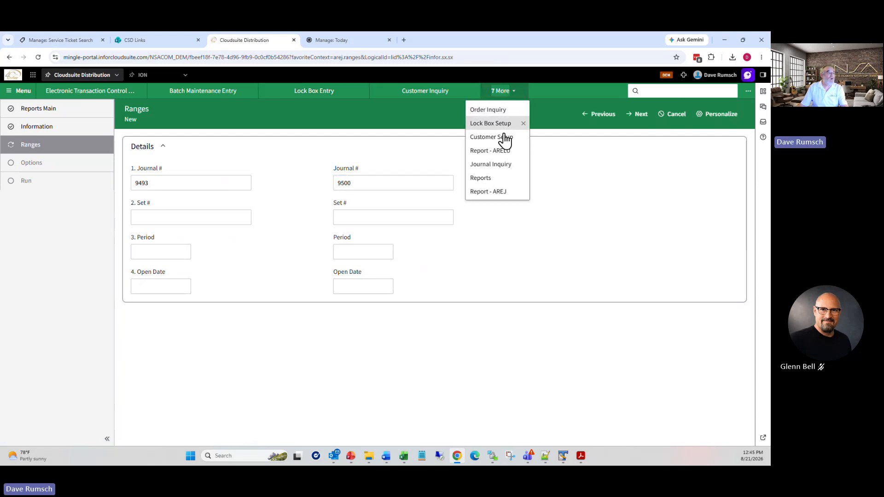
Step: Recheck the arelu journals in the Journal # lookup, then cancel without choosing
{"action": "left_click", "coordinate": [489, 165]}
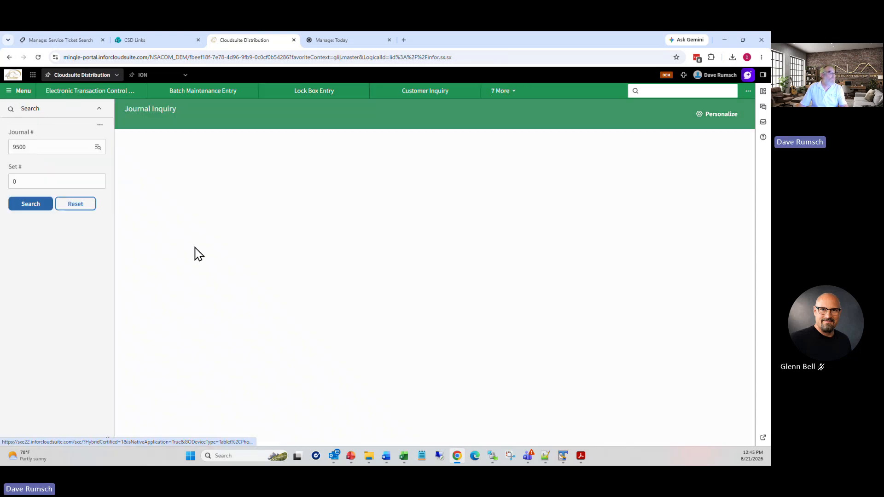
{"action": "left_click", "coordinate": [99, 147]}
{"action": "left_click", "coordinate": [337, 167]}
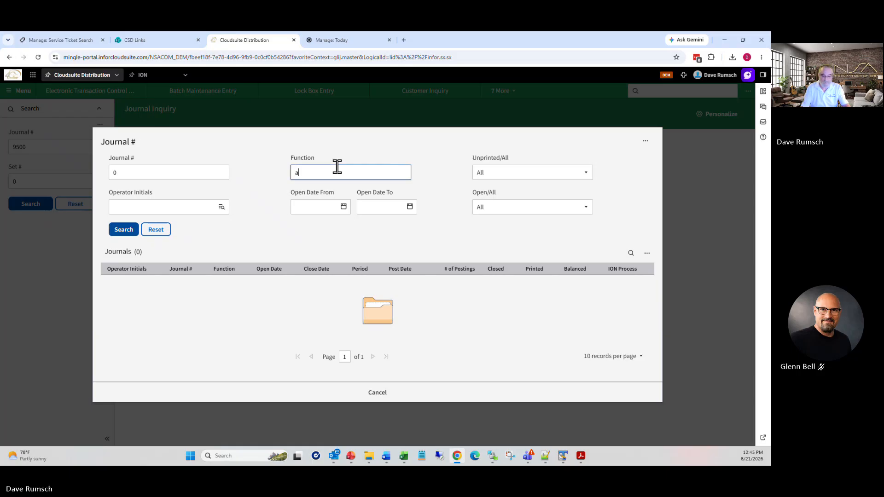
{"action": "key", "text": "Return"}
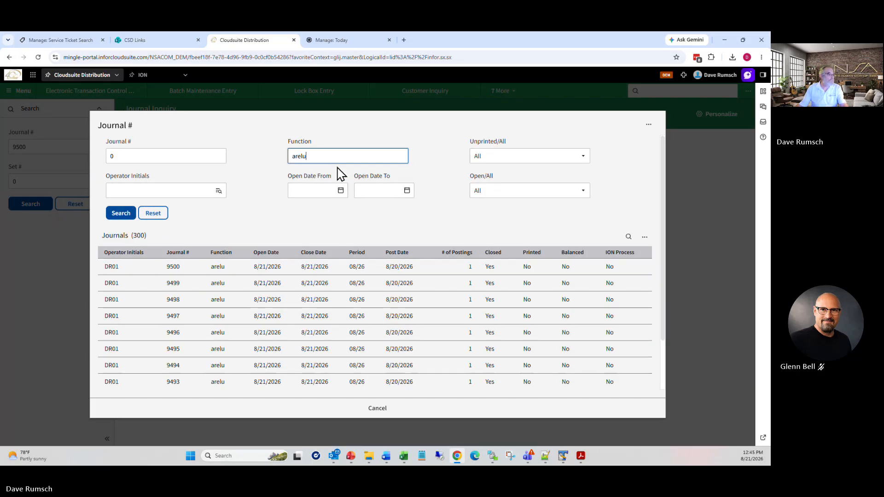
{"action": "scroll", "coordinate": [228, 299], "scroll_direction": "down", "scroll_amount": 2}
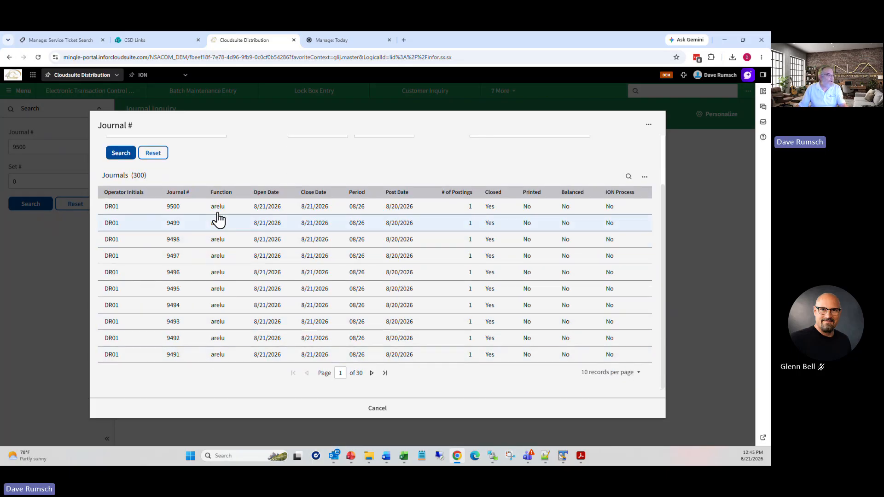
{"action": "left_click", "coordinate": [374, 416]}
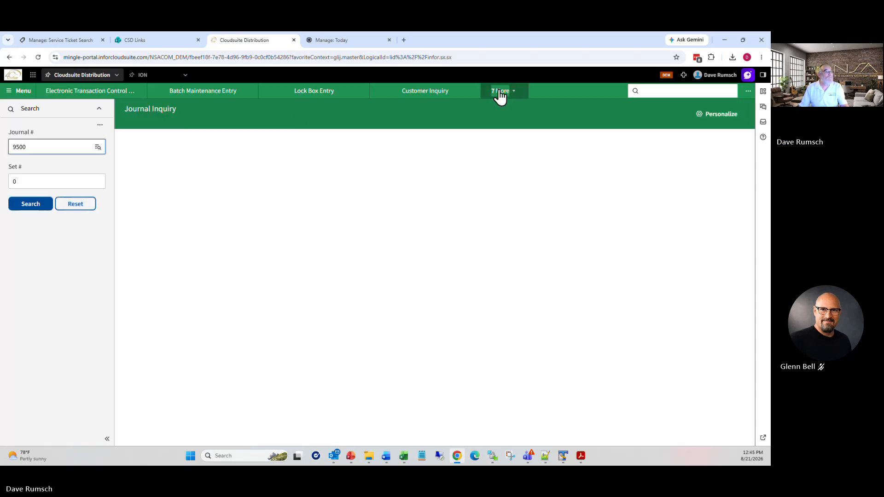
Step: Run the AREJ report for journals 9491–9500 and refresh the reports list to see its output
{"action": "left_click", "coordinate": [501, 91]}
{"action": "left_click", "coordinate": [487, 192]}
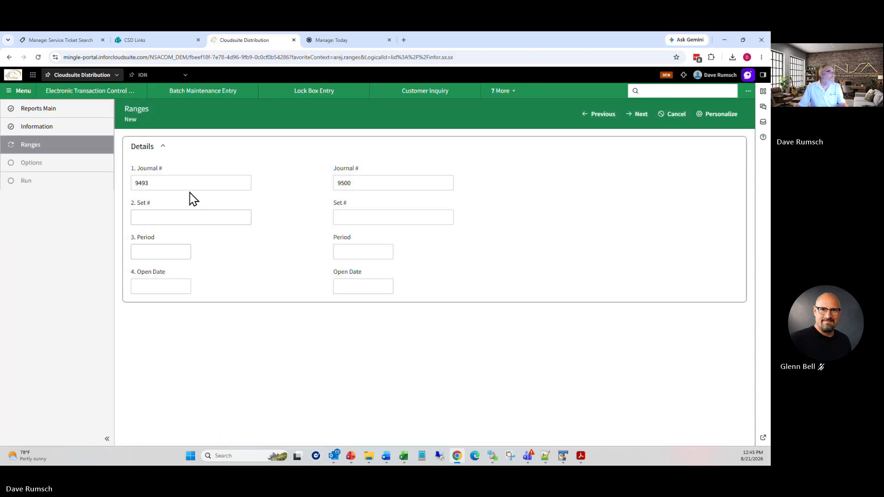
{"action": "type", "text": "91"}
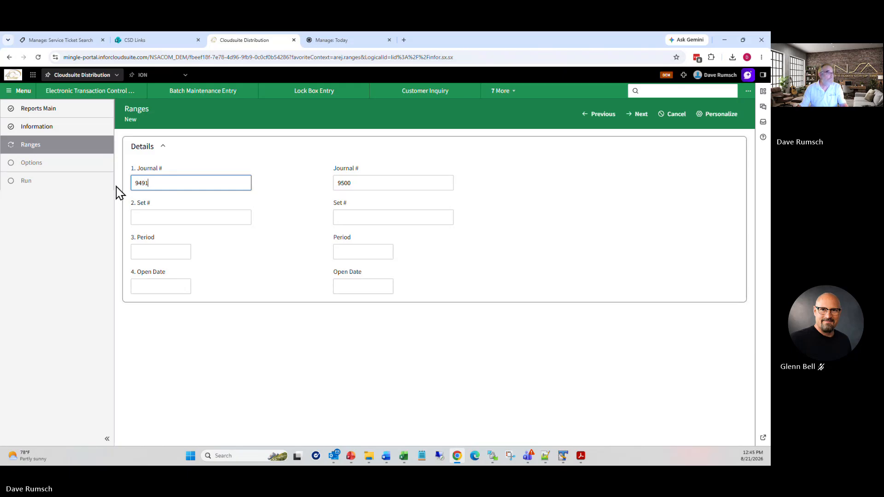
{"action": "left_click", "coordinate": [645, 117]}
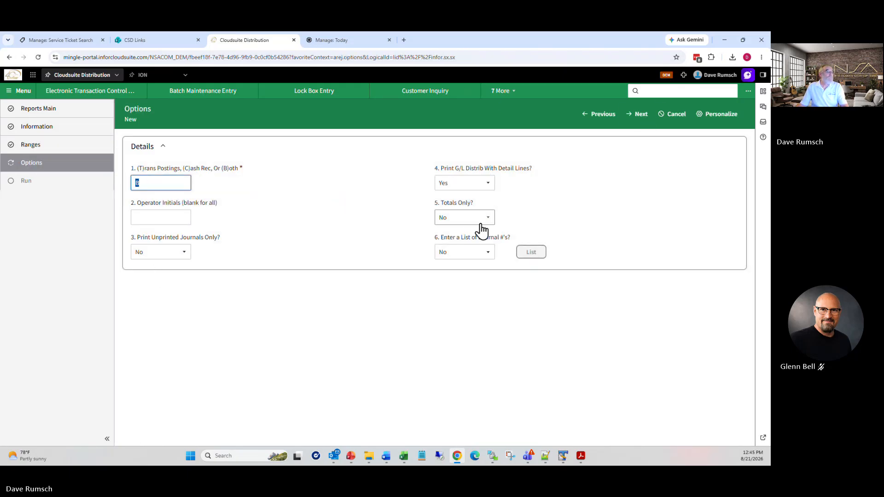
{"action": "left_click", "coordinate": [637, 114]}
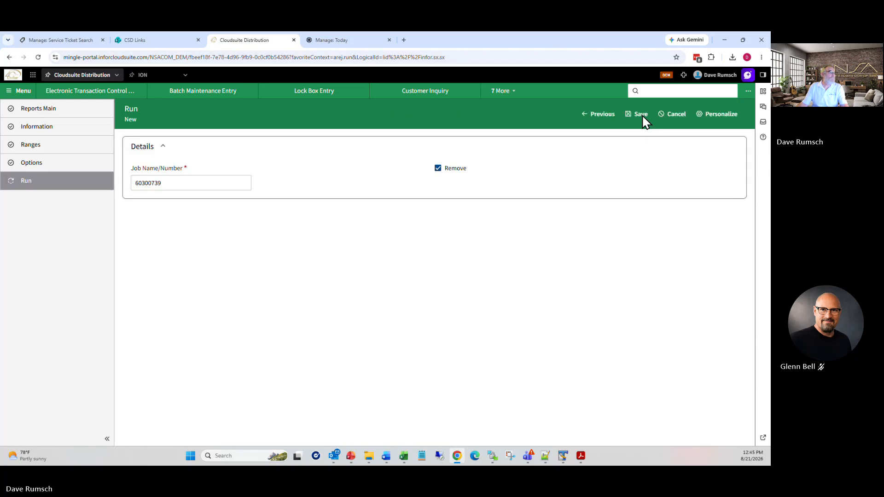
{"action": "left_click", "coordinate": [638, 115]}
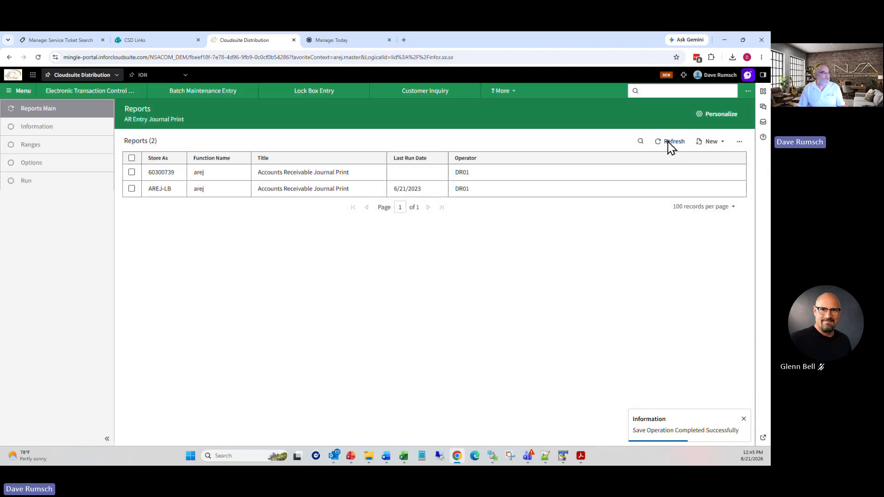
{"action": "left_click", "coordinate": [667, 143]}
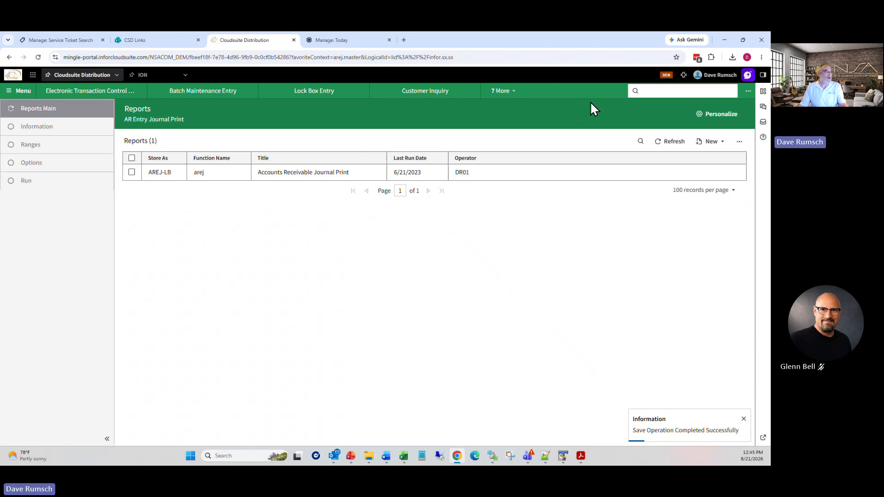
{"action": "left_click", "coordinate": [763, 92]}
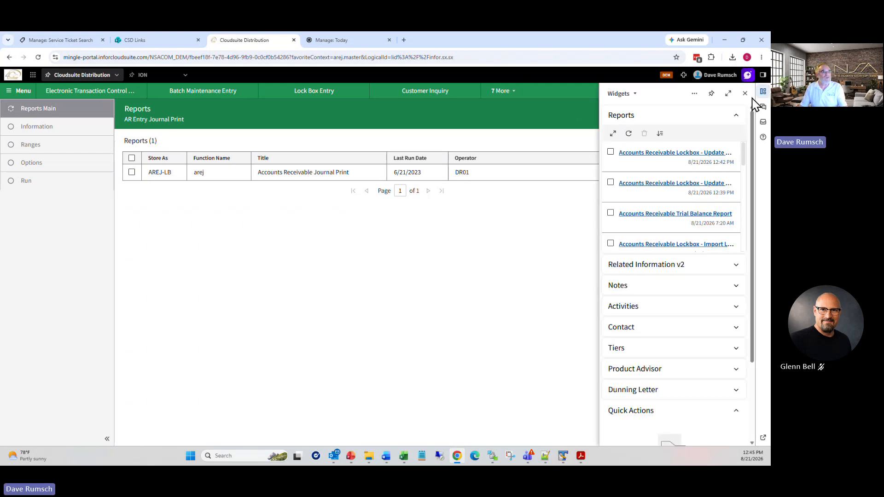
{"action": "left_click", "coordinate": [622, 133]}
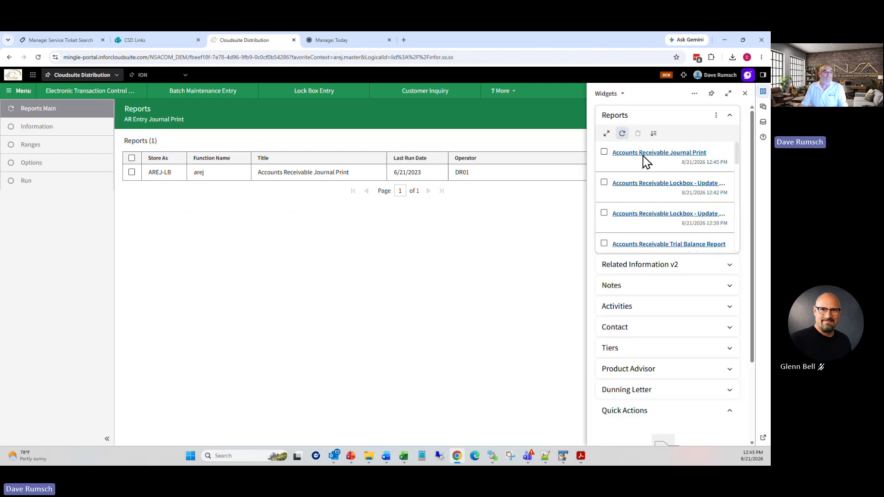
Step: Open the journal print PDF and select the page 21 Grand Total 21,923.81
{"action": "left_click", "coordinate": [644, 154]}
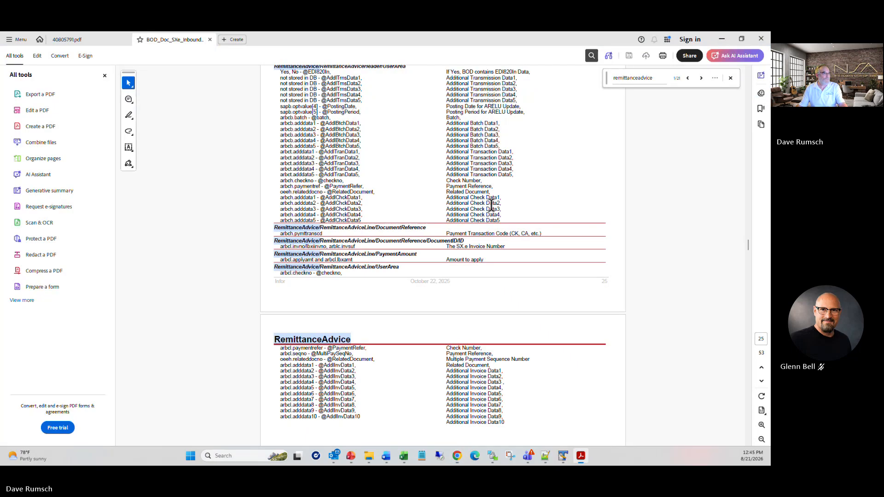
{"action": "scroll", "coordinate": [485, 154], "scroll_direction": "down", "scroll_amount": 12}
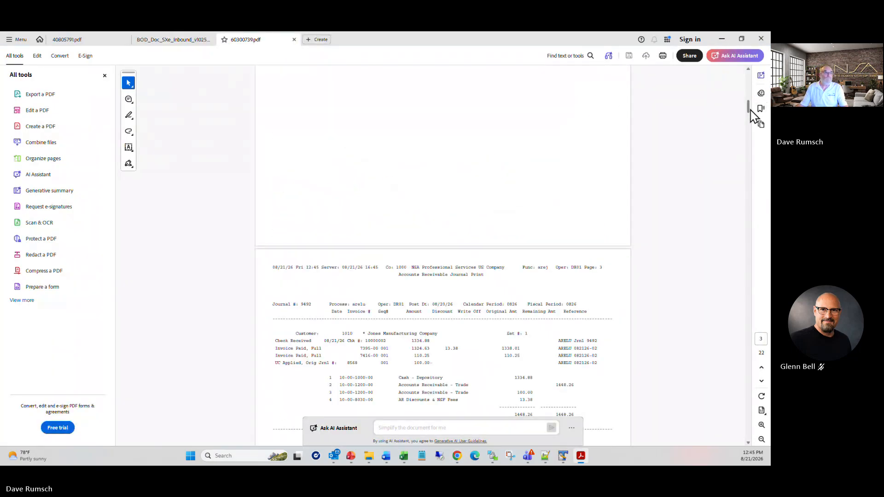
{"action": "left_click_drag", "start_coordinate": [749, 110], "coordinate": [749, 435]}
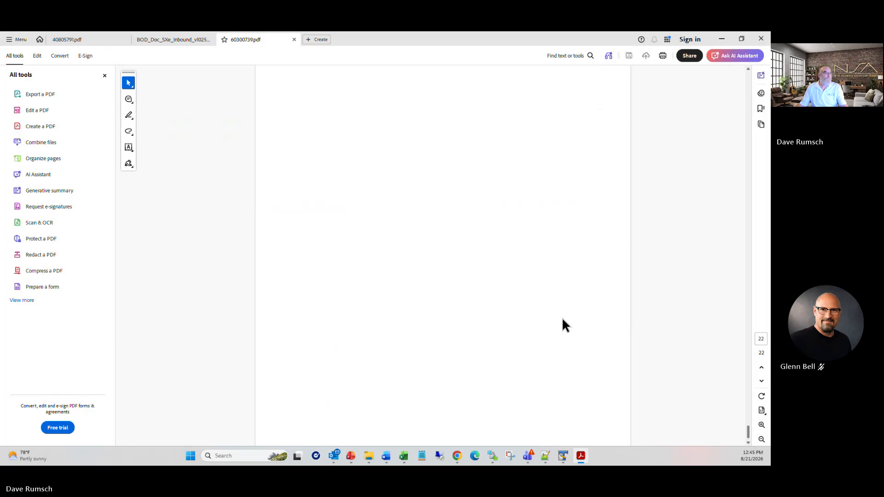
{"action": "scroll", "coordinate": [518, 223], "scroll_direction": "up", "scroll_amount": 5}
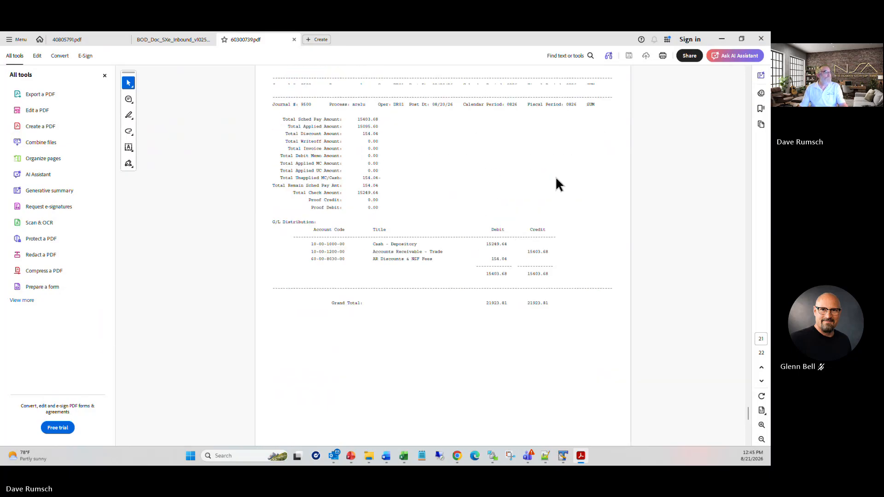
{"action": "scroll", "coordinate": [558, 183], "scroll_direction": "up", "scroll_amount": 2}
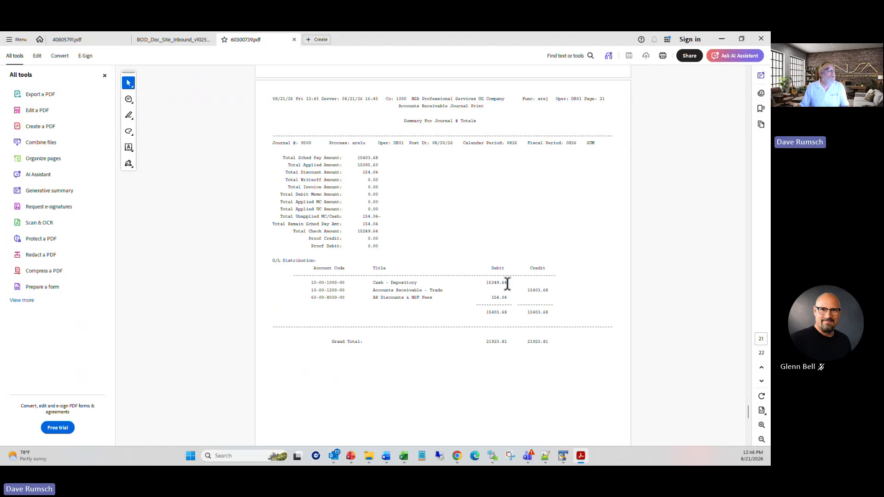
{"action": "left_click_drag", "start_coordinate": [492, 342], "coordinate": [511, 342]}
{"action": "right_click", "coordinate": [512, 342]}
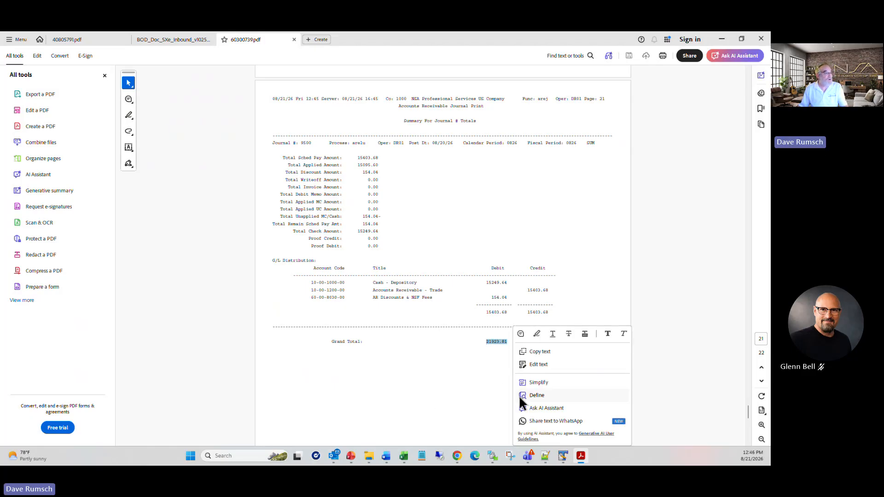
{"action": "left_click", "coordinate": [475, 356]}
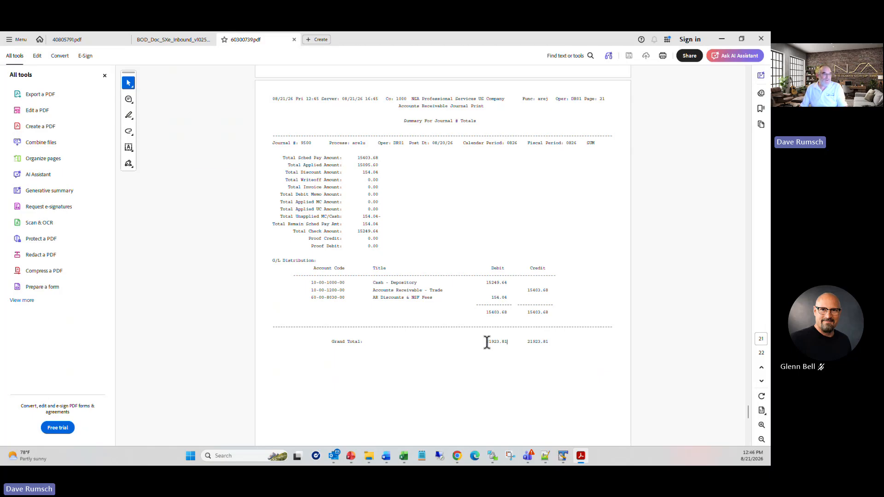
{"action": "left_click_drag", "start_coordinate": [487, 342], "coordinate": [509, 343]}
{"action": "right_click", "coordinate": [507, 343]}
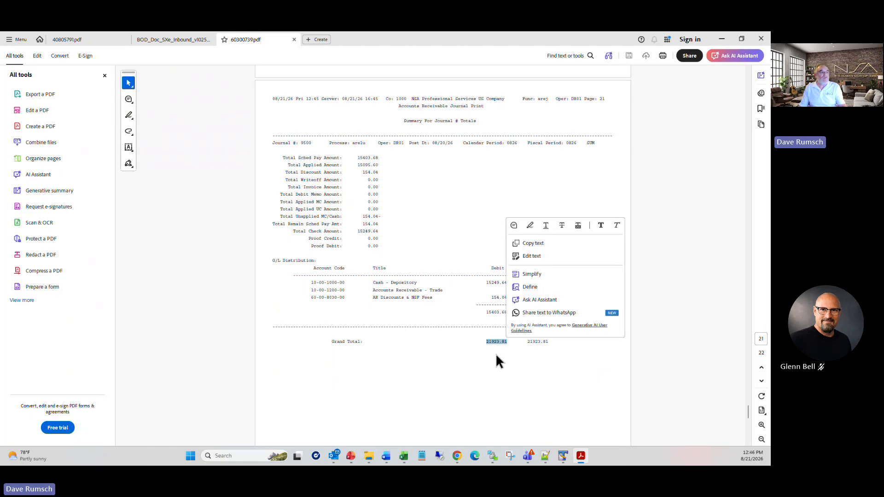
Step: Close the PDF tabs and advance the slideshow to the Time For Questions slide
{"action": "left_click", "coordinate": [294, 39]}
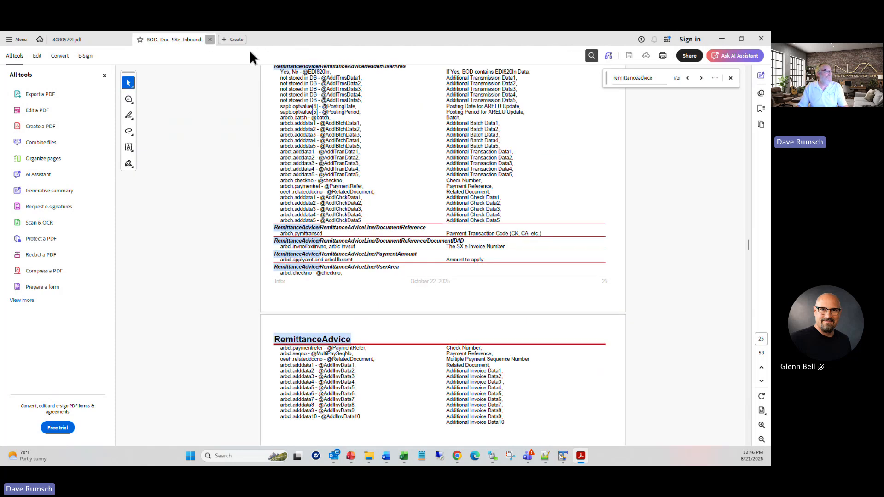
{"action": "left_click", "coordinate": [210, 40]}
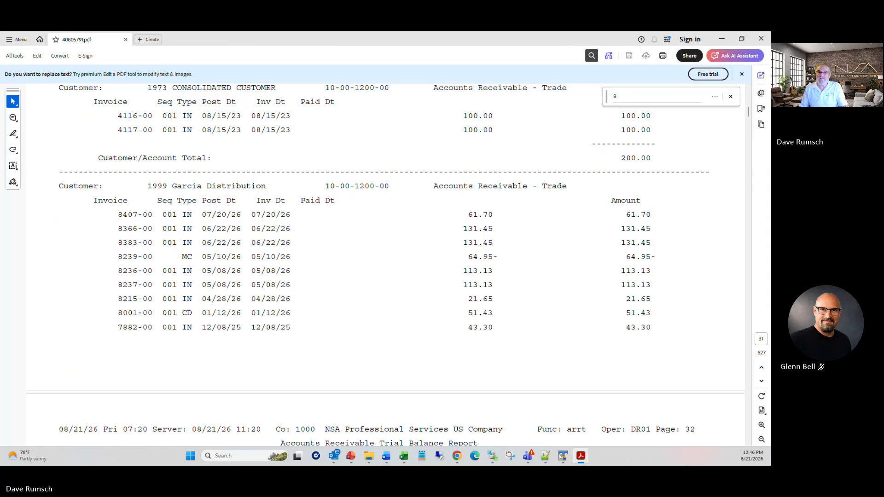
{"action": "key", "text": "alt+Tab"}
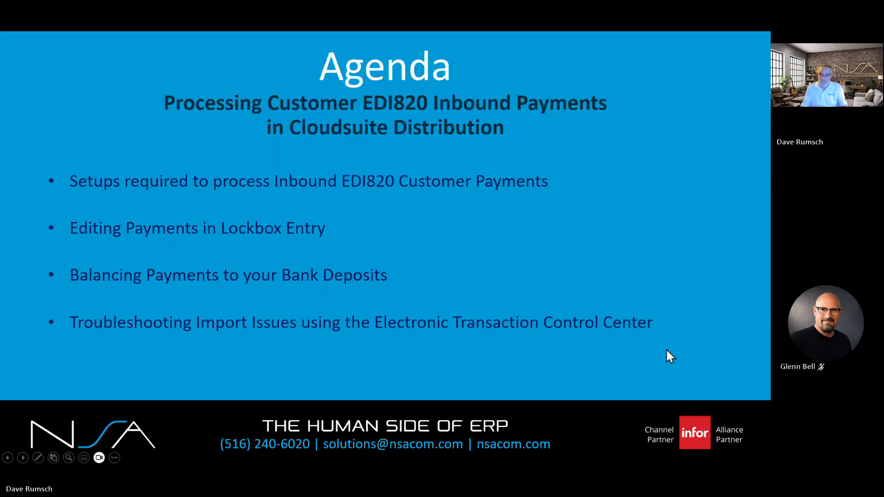
{"action": "left_click", "coordinate": [666, 349]}
{"action": "left_click", "coordinate": [666, 349]}
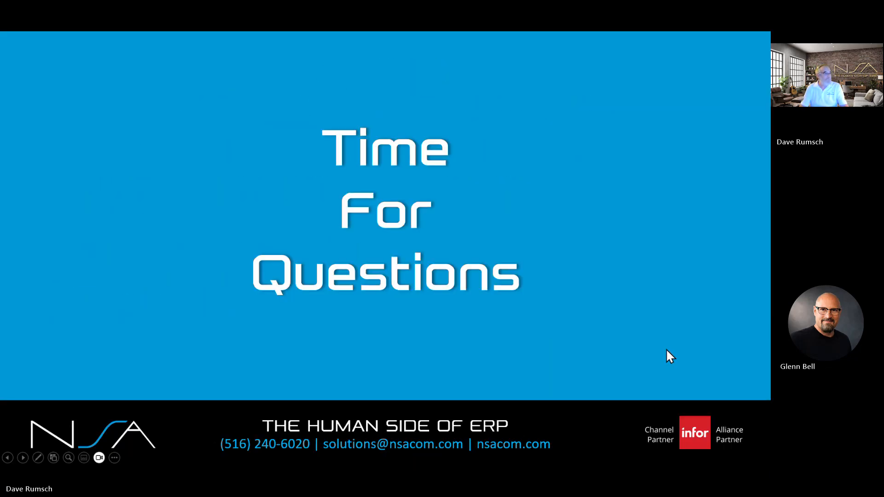
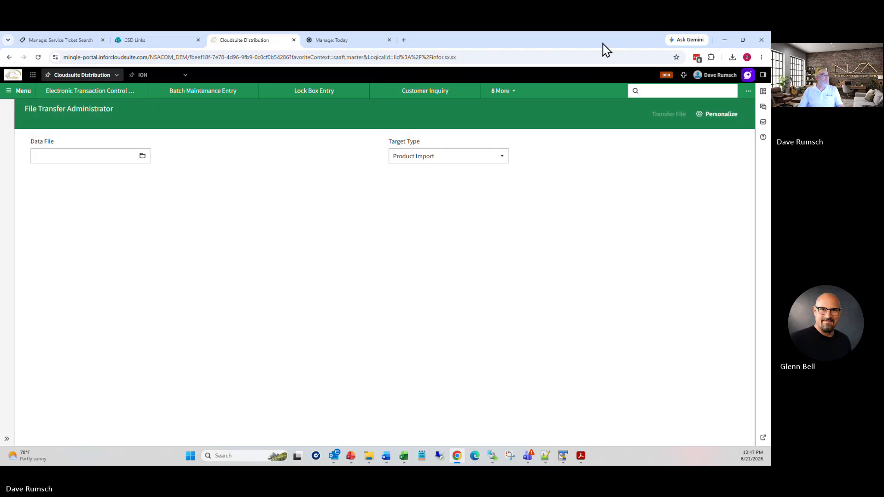
Step: Transfer the lbx.in file to the server with Data Conversion as the target type
{"action": "left_click", "coordinate": [478, 156]}
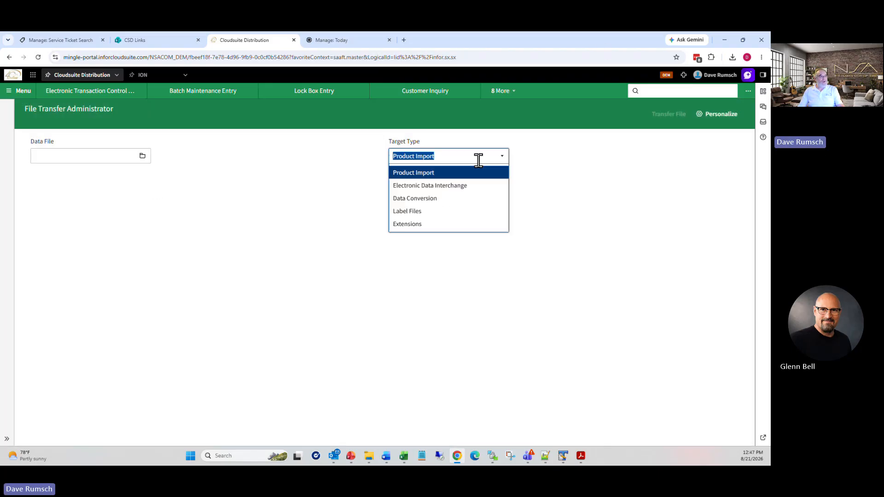
{"action": "left_click", "coordinate": [414, 185]}
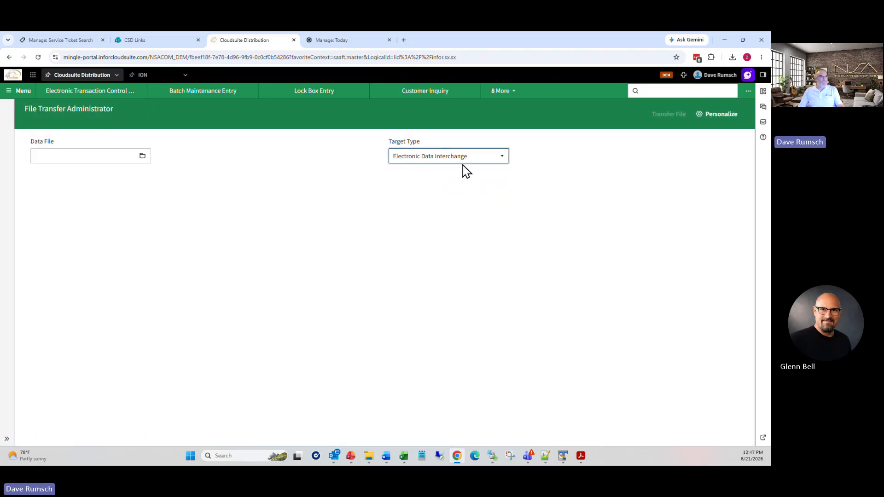
{"action": "left_click", "coordinate": [466, 157]}
{"action": "left_click", "coordinate": [411, 199]}
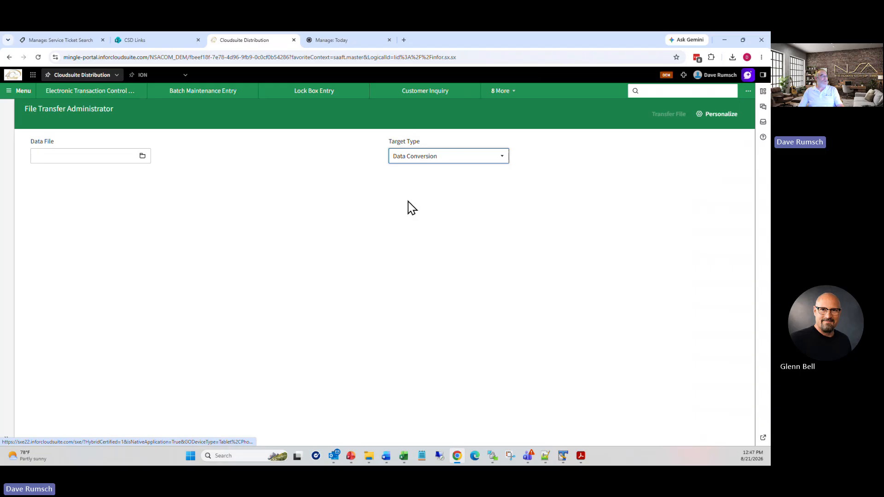
{"action": "left_click", "coordinate": [141, 157]}
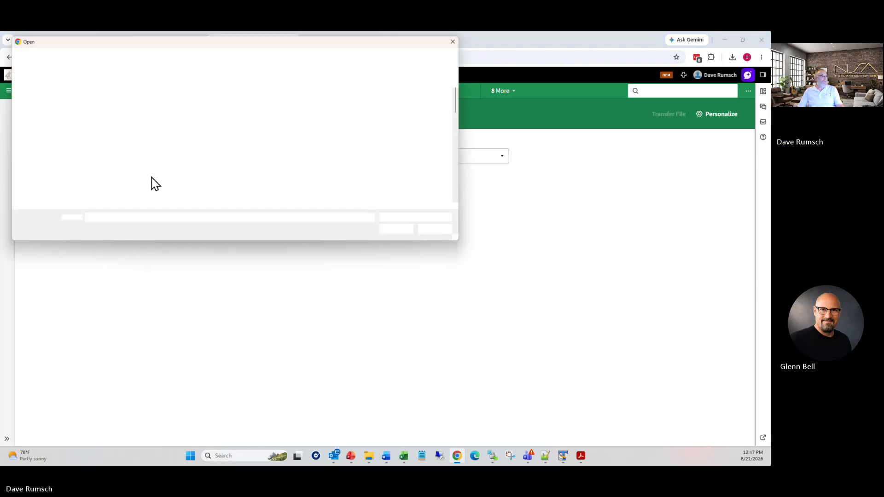
{"action": "left_click", "coordinate": [89, 186]}
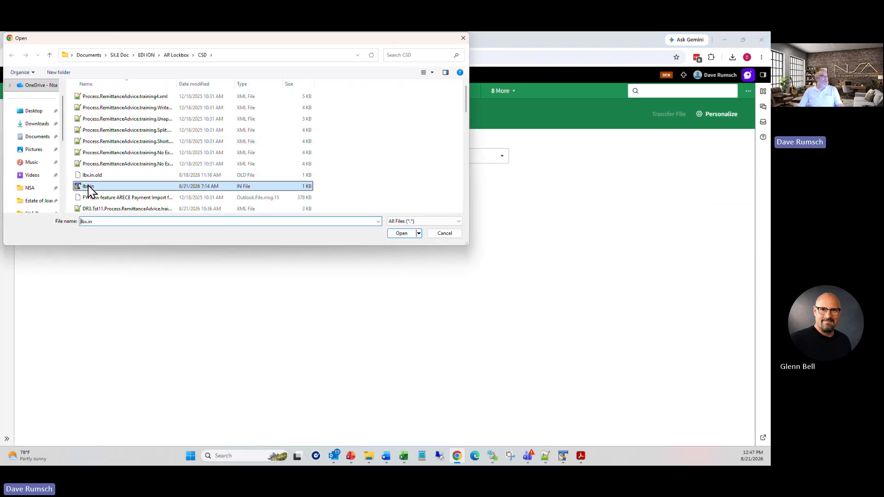
{"action": "double_click", "coordinate": [90, 187]}
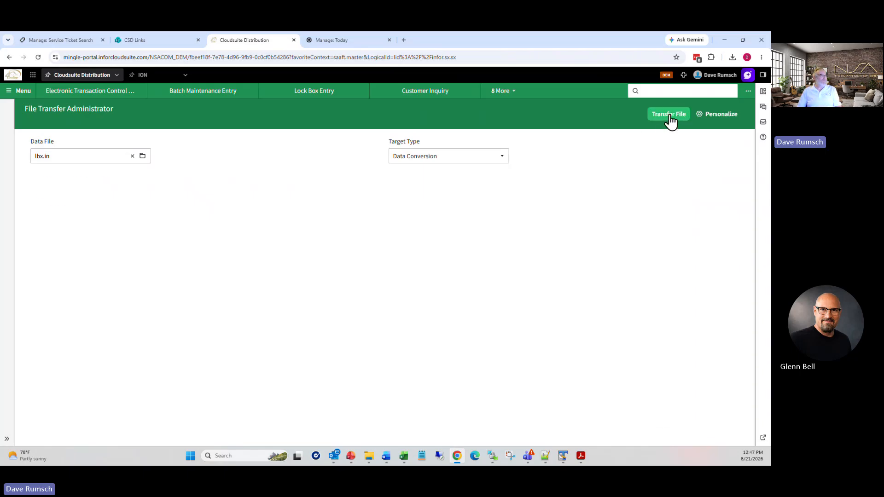
{"action": "left_click", "coordinate": [670, 115]}
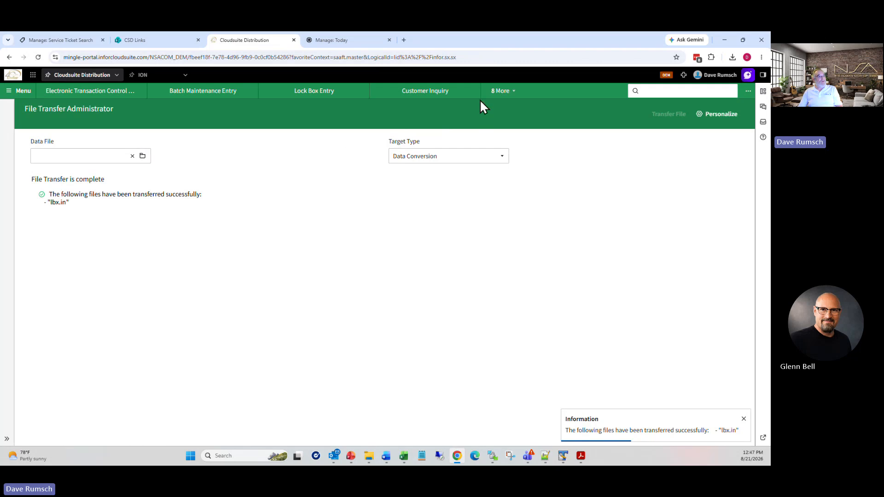
{"action": "left_click", "coordinate": [507, 92]}
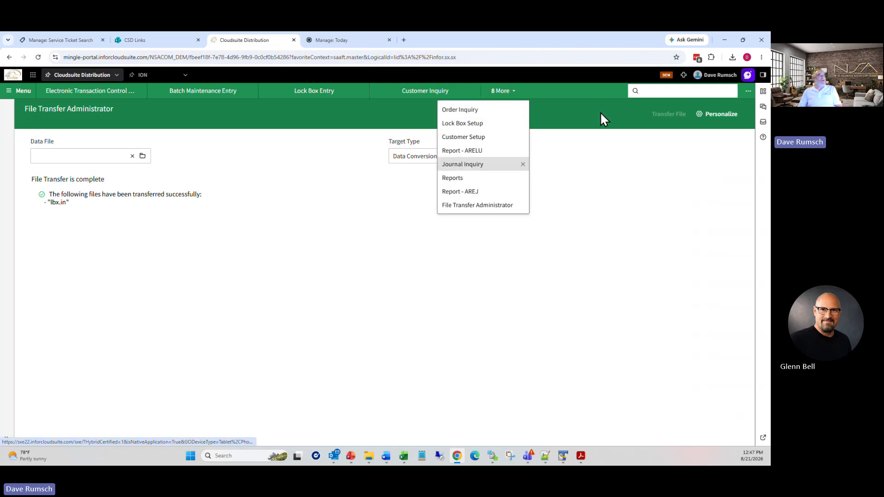
Step: Open ARELI (AR Entry Lockbox Import) and make a one-time copy of the stored report
{"action": "left_click", "coordinate": [653, 91]}
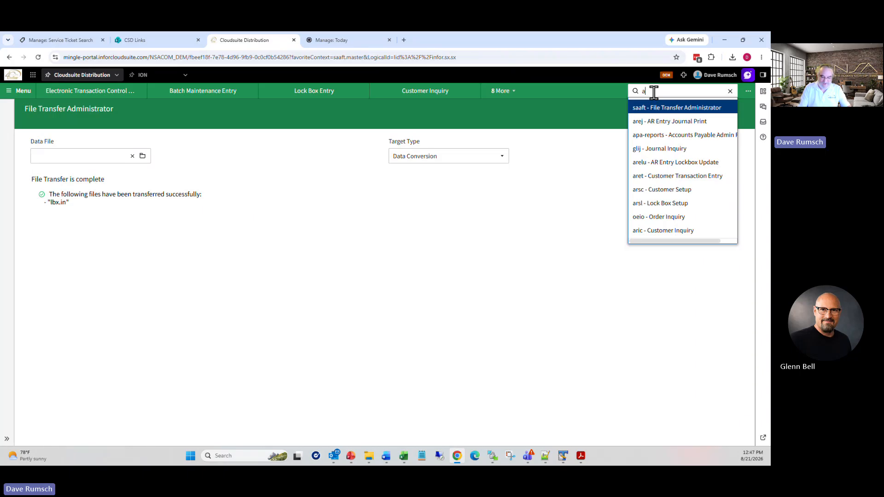
{"action": "type", "text": "areli"}
{"action": "key", "text": "Return"}
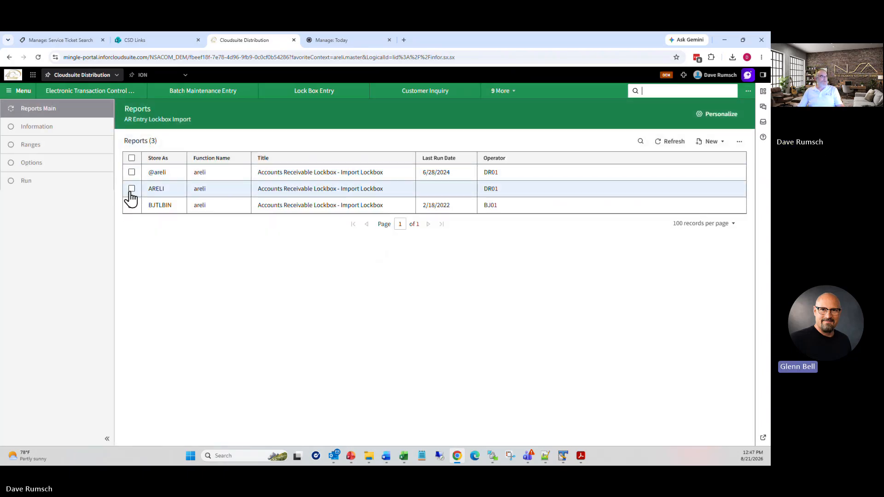
{"action": "left_click", "coordinate": [132, 189]}
{"action": "left_click", "coordinate": [640, 164]}
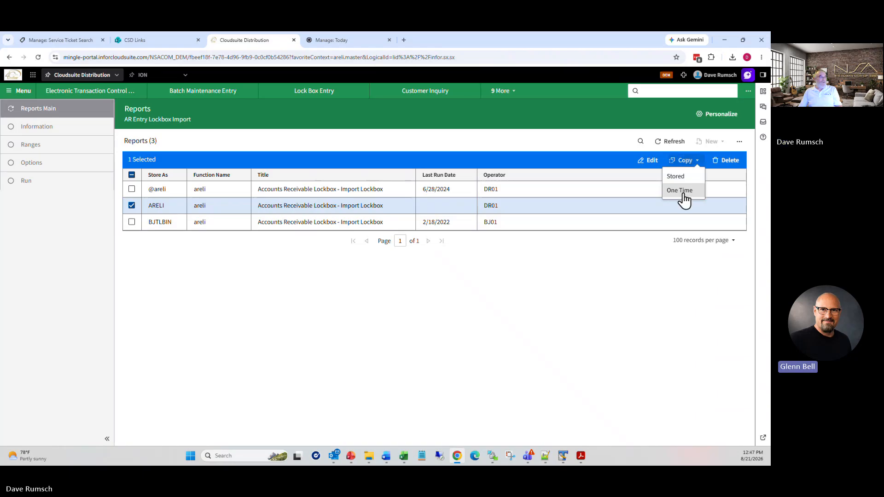
{"action": "left_click", "coordinate": [677, 189]}
Step: Set the lockbox bank number option and save the one-time ARELI run as report 60473788
{"action": "left_click", "coordinate": [639, 116]}
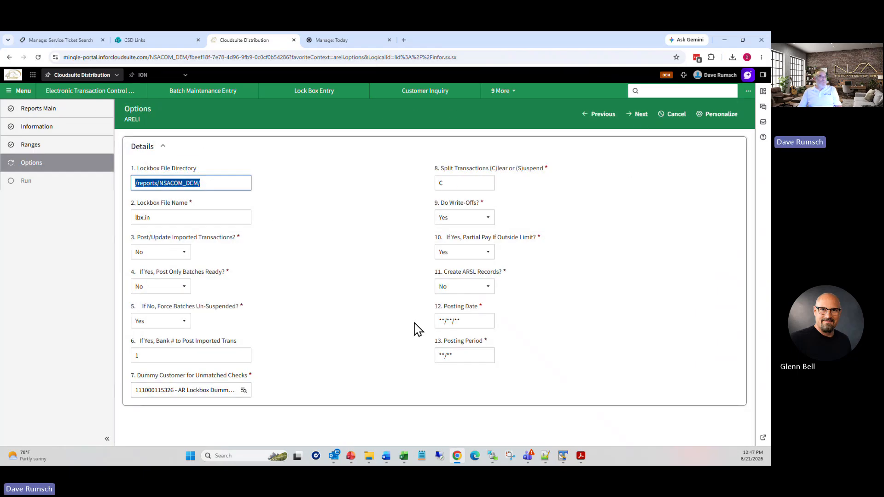
{"action": "left_click", "coordinate": [174, 352]}
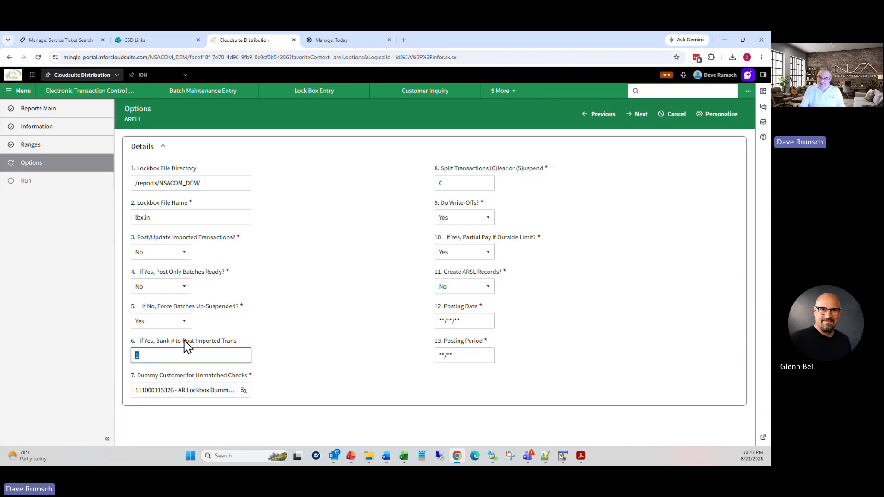
{"action": "left_click", "coordinate": [641, 116]}
{"action": "left_click", "coordinate": [642, 116]}
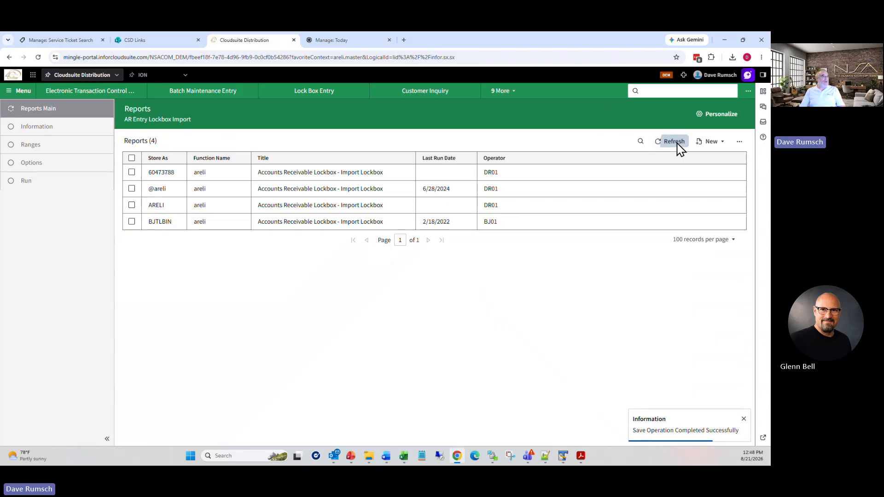
Step: Refresh the finished reports in the Widgets panel and download the new lockbox import report
{"action": "left_click", "coordinate": [675, 142]}
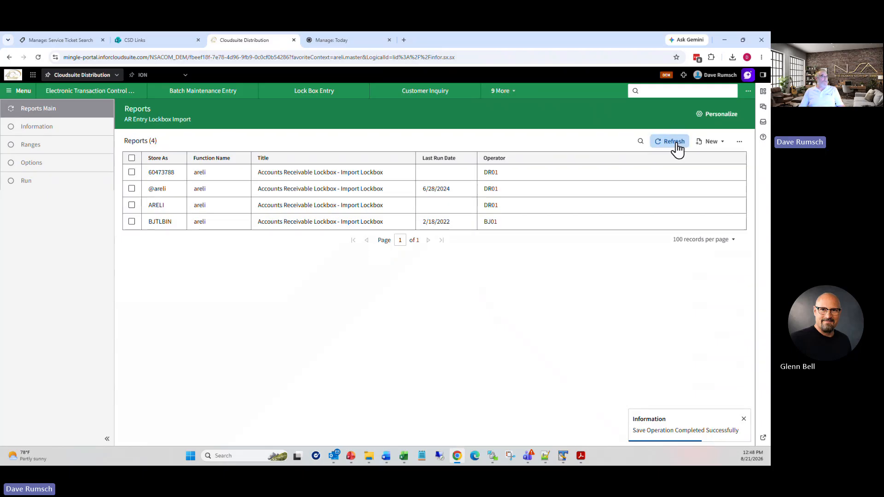
{"action": "left_click", "coordinate": [763, 92]}
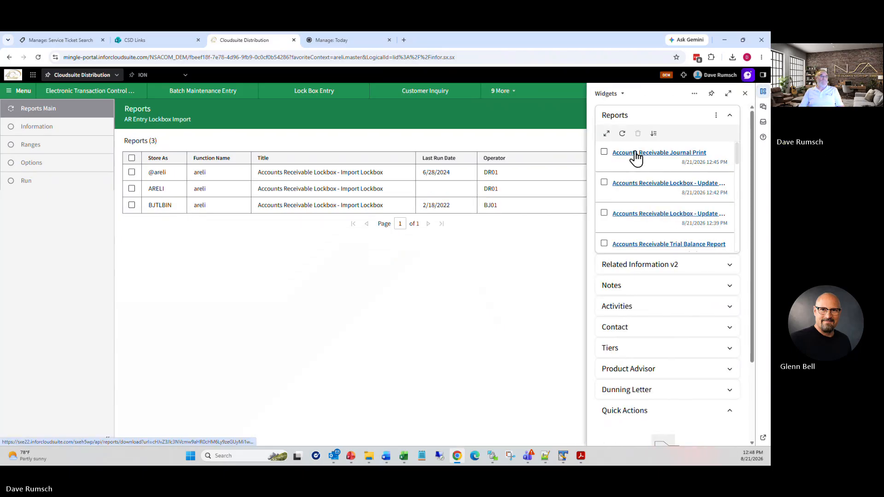
{"action": "left_click", "coordinate": [623, 135]}
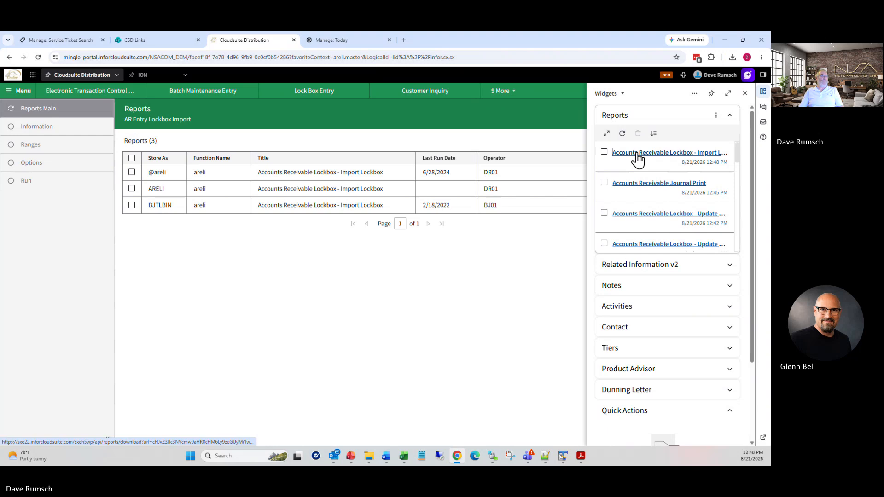
{"action": "left_click", "coordinate": [638, 154]}
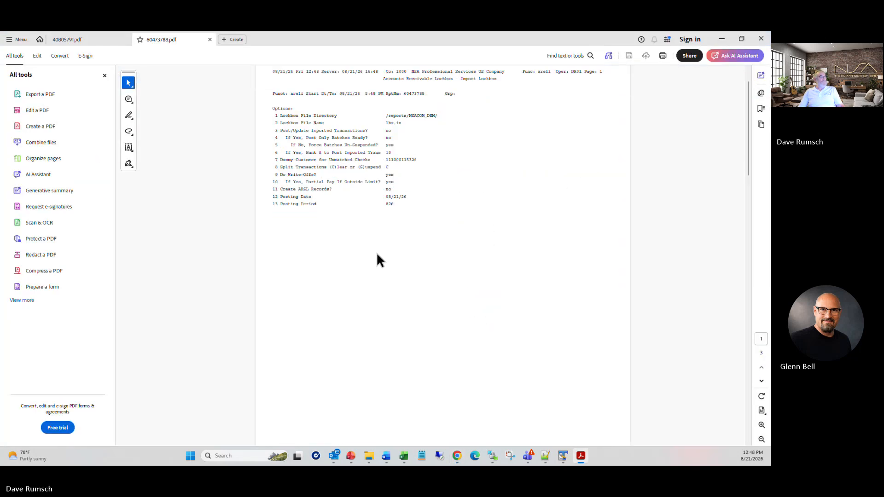
Step: Review report 60473788 showing the transmission already processed, then close Acrobat Reader
{"action": "scroll", "coordinate": [425, 274], "scroll_direction": "down", "scroll_amount": 2}
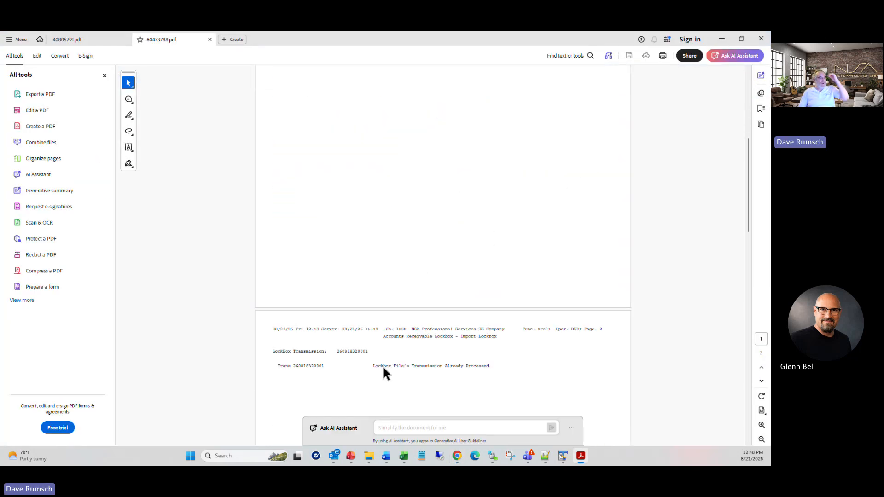
{"action": "scroll", "coordinate": [468, 355], "scroll_direction": "up", "scroll_amount": 6}
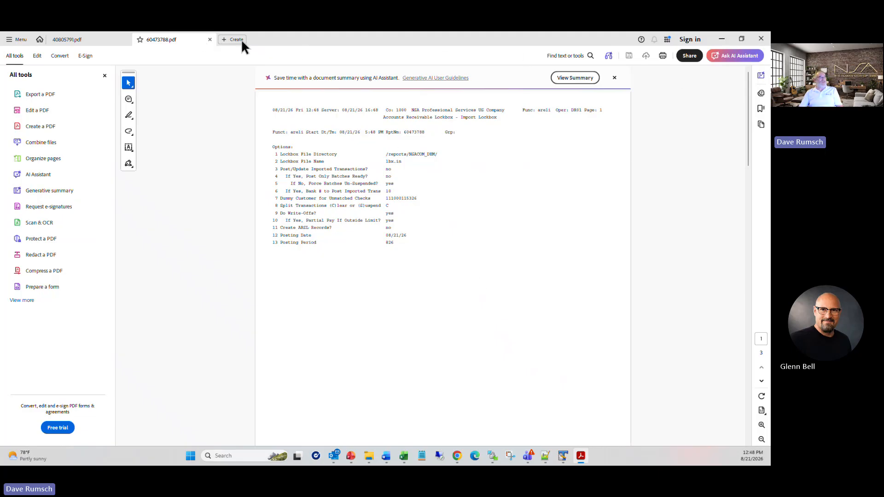
{"action": "left_click", "coordinate": [209, 39]}
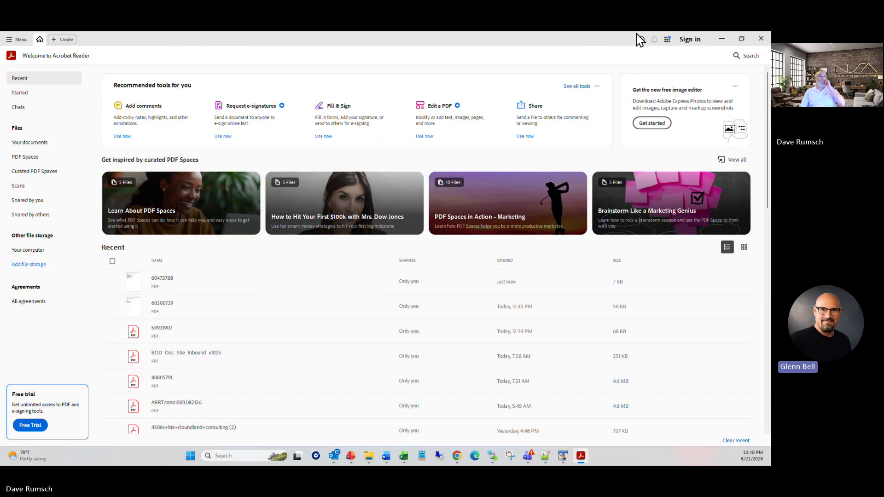
{"action": "left_click", "coordinate": [759, 40]}
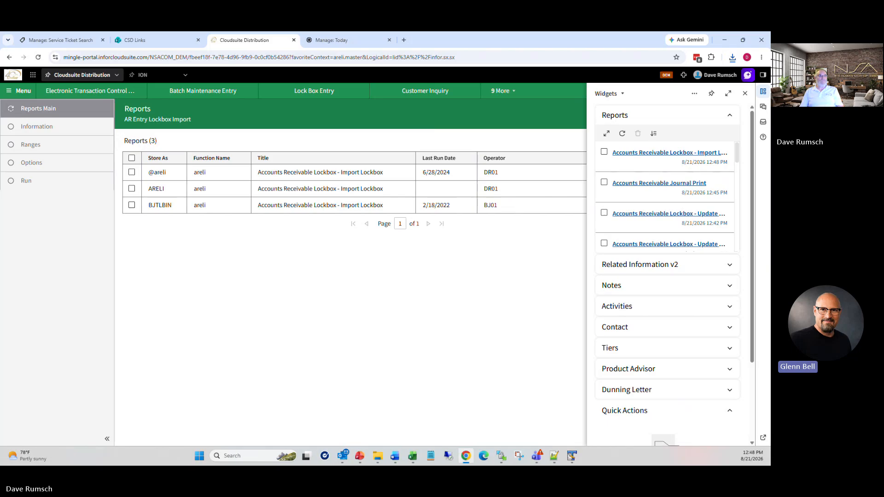
Step: Switch to ION and open the Connection Points list under Connect
{"action": "left_click", "coordinate": [745, 93]}
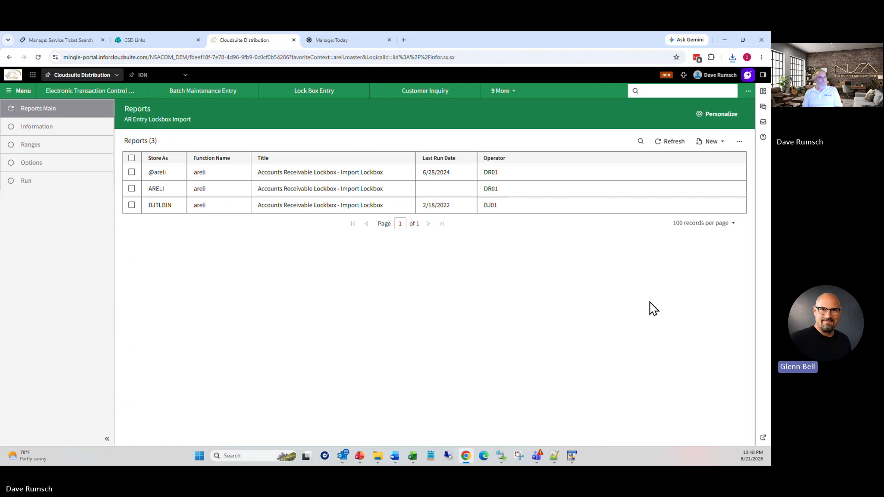
{"action": "left_click", "coordinate": [144, 77]}
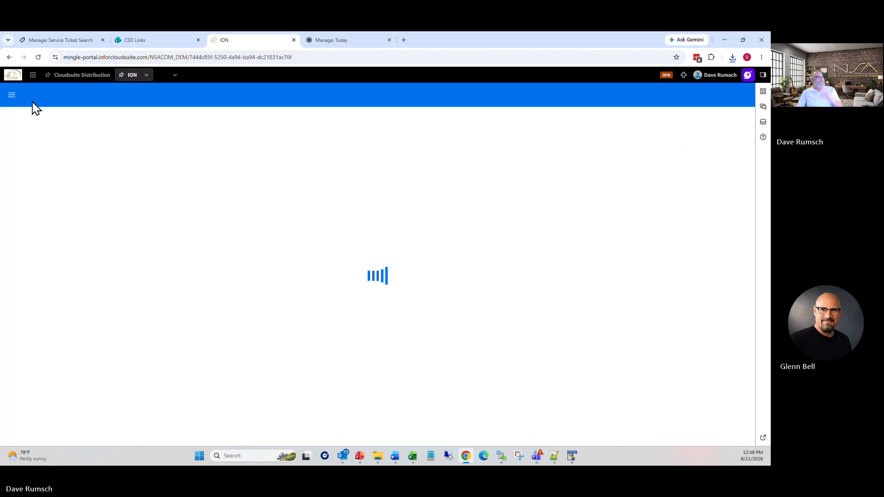
{"action": "left_click", "coordinate": [12, 95]}
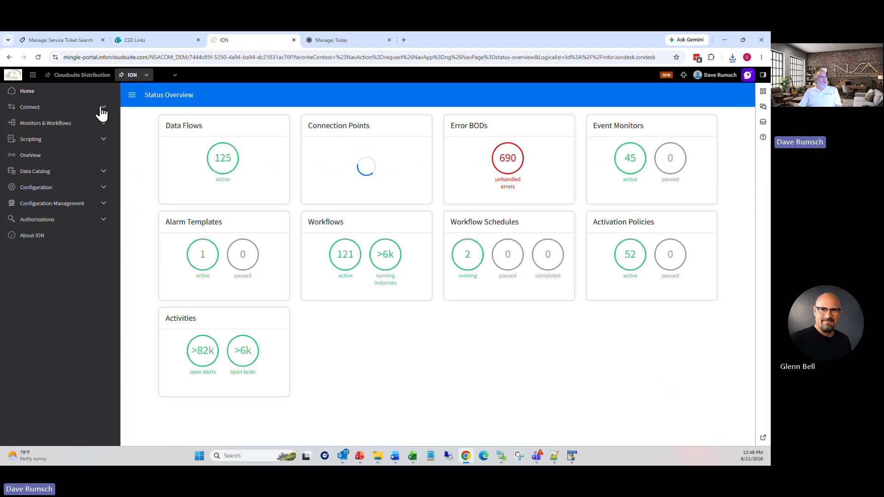
{"action": "left_click", "coordinate": [85, 110]}
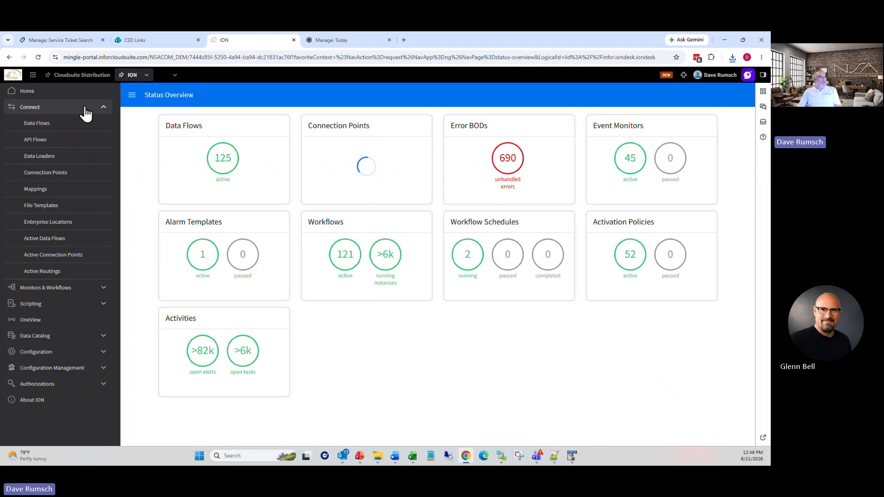
{"action": "left_click", "coordinate": [68, 174]}
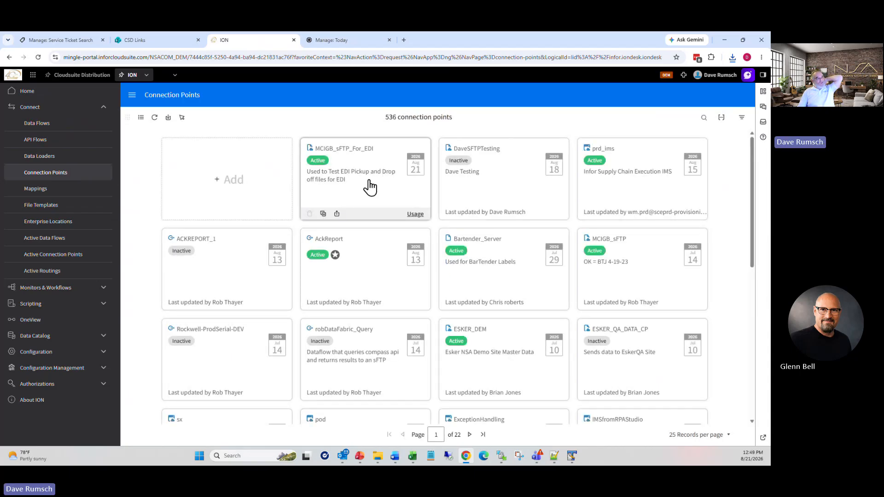
Step: Check the MCIGB_sFTP_For_EDI connection point's Documents, then list the 409 data flows
{"action": "left_click", "coordinate": [369, 181]}
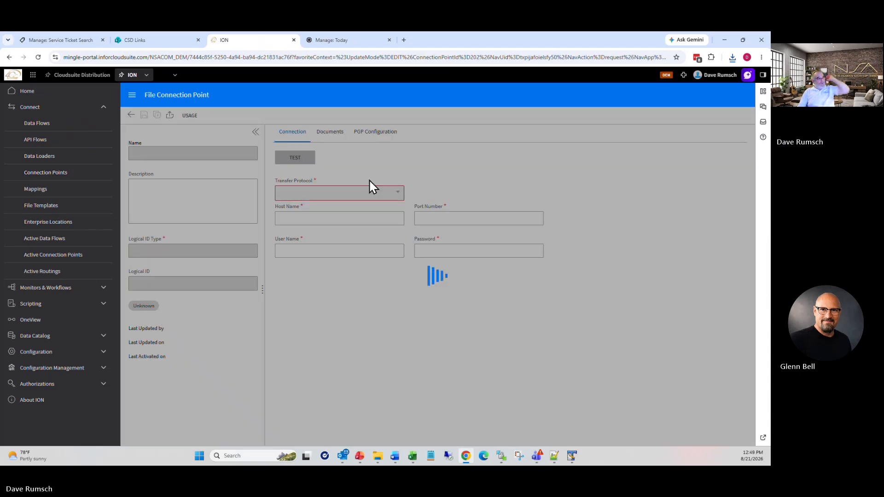
{"action": "left_click", "coordinate": [338, 137]}
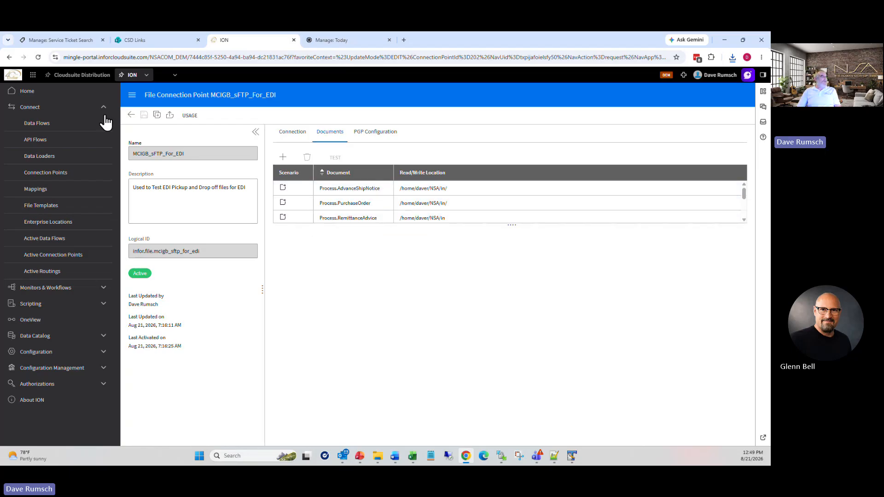
{"action": "left_click", "coordinate": [63, 122]}
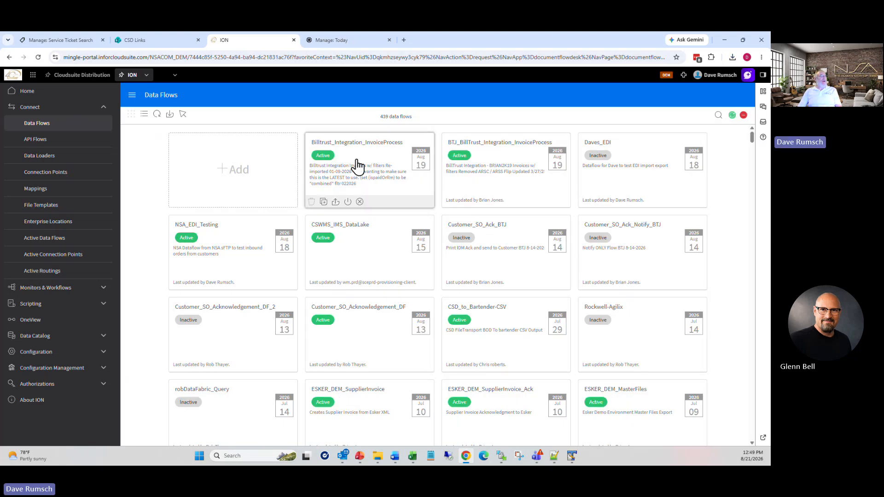
Step: Inspect NSA_EDI_Testing's file step, Process.RemittanceAdvice document and CSD application step properties
{"action": "left_click", "coordinate": [184, 246]}
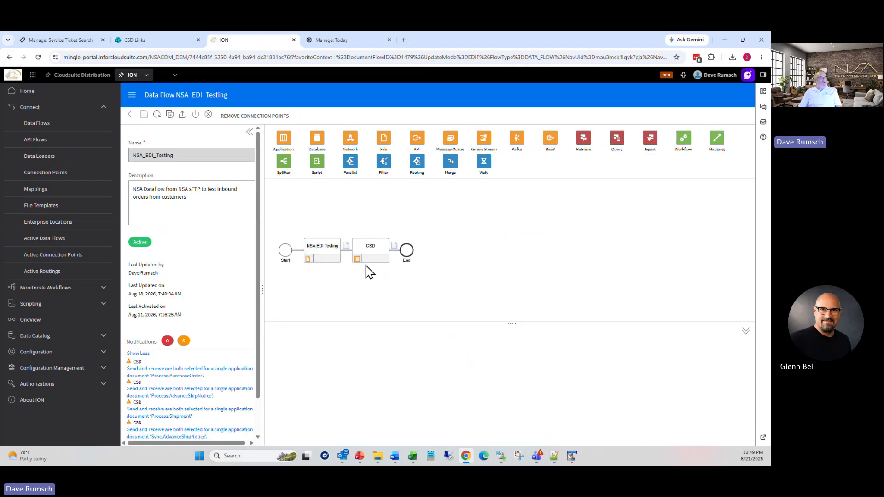
{"action": "left_click", "coordinate": [322, 253]}
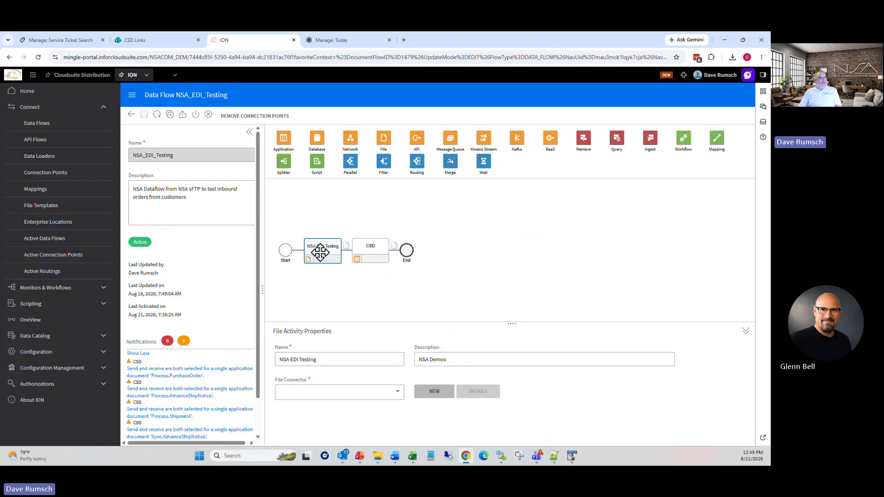
{"action": "left_click", "coordinate": [346, 246]}
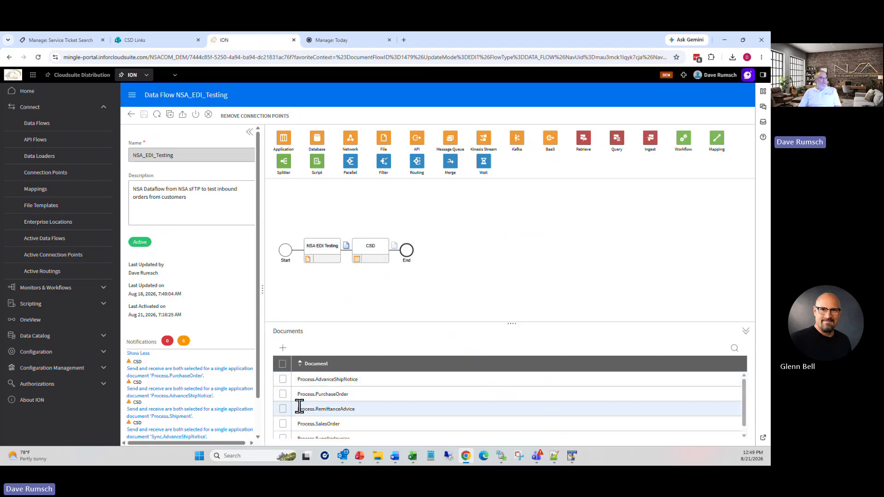
{"action": "left_click_drag", "start_coordinate": [297, 408], "coordinate": [363, 411]}
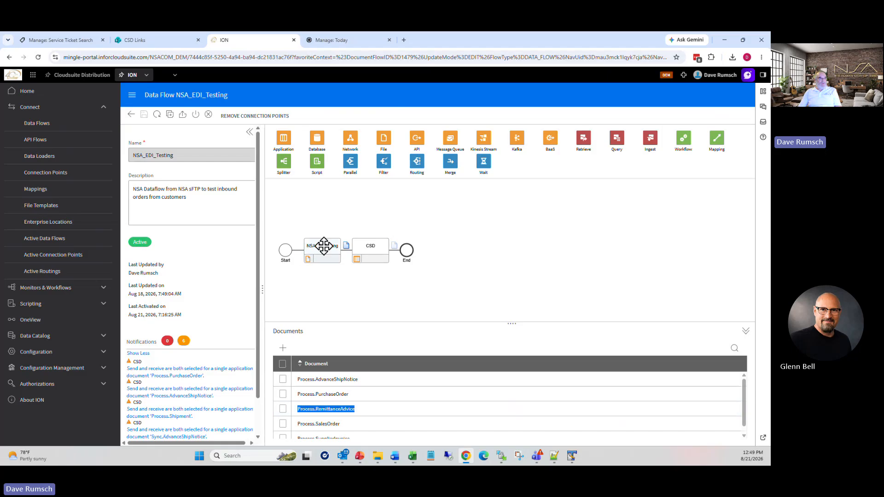
{"action": "left_click", "coordinate": [377, 250]}
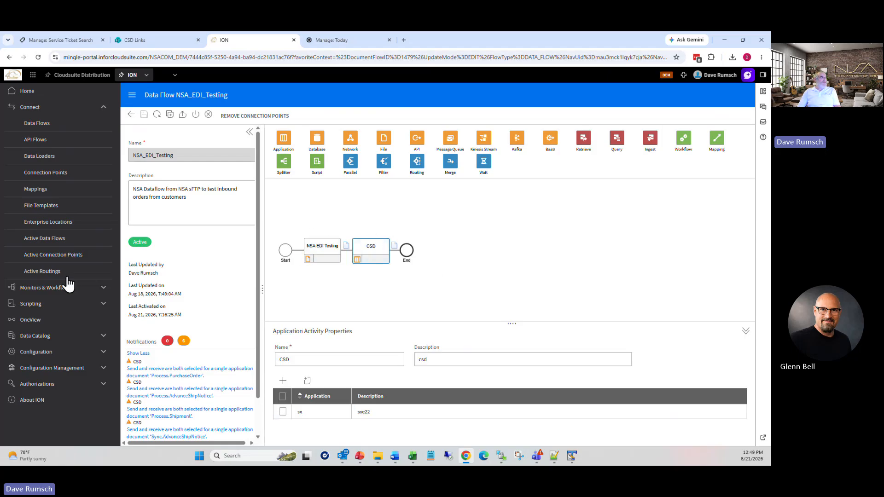
{"action": "left_click", "coordinate": [46, 319]}
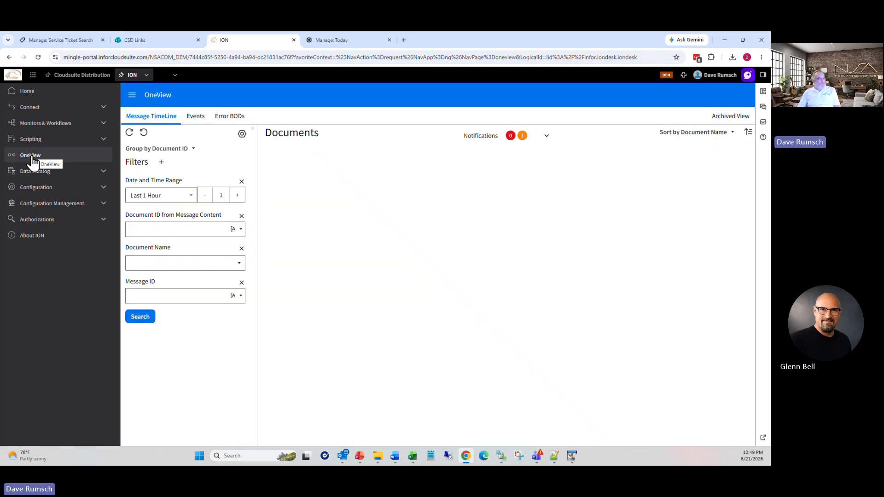
Step: Search OneView for Process.RemittanceAdvice over a custom date range and open document 082126-09's timeline
{"action": "left_click", "coordinate": [189, 196]}
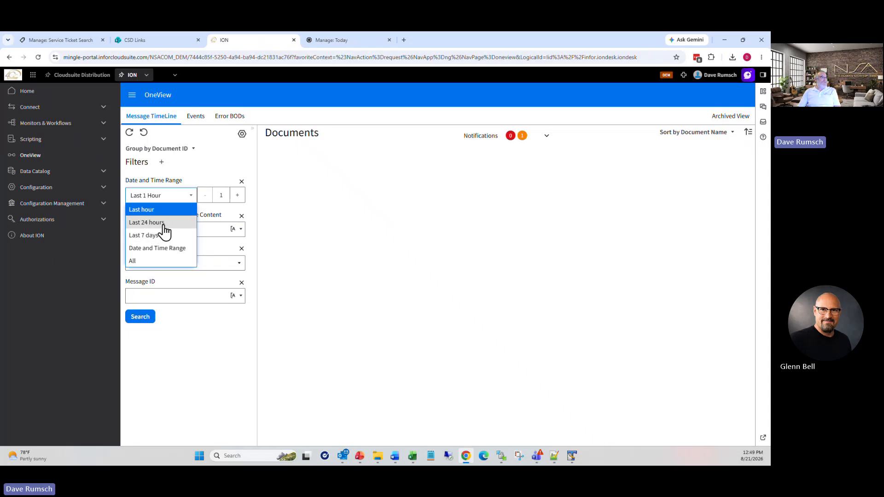
{"action": "left_click", "coordinate": [162, 248]}
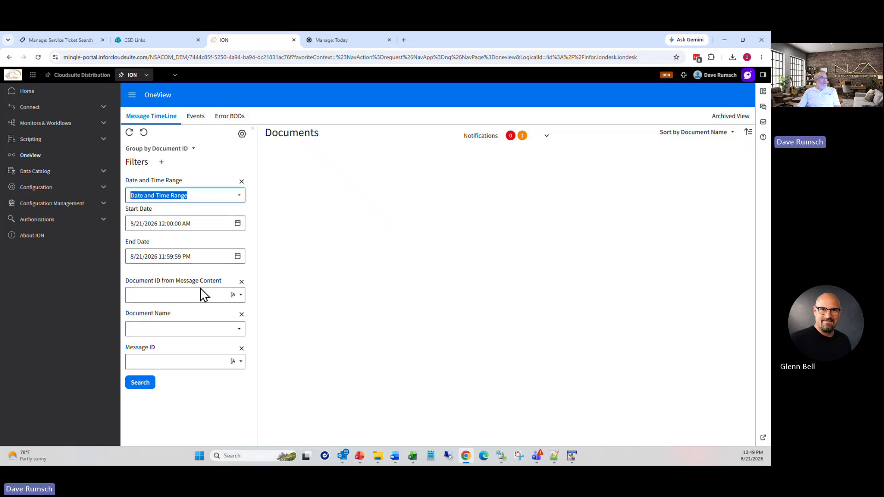
{"action": "left_click", "coordinate": [239, 330]}
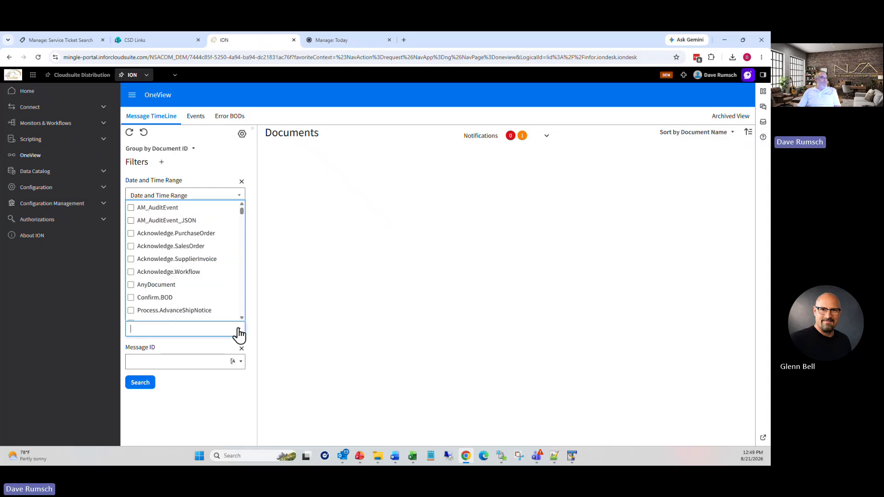
{"action": "scroll", "coordinate": [180, 304], "scroll_direction": "down", "scroll_amount": 1}
{"action": "left_click", "coordinate": [180, 310]}
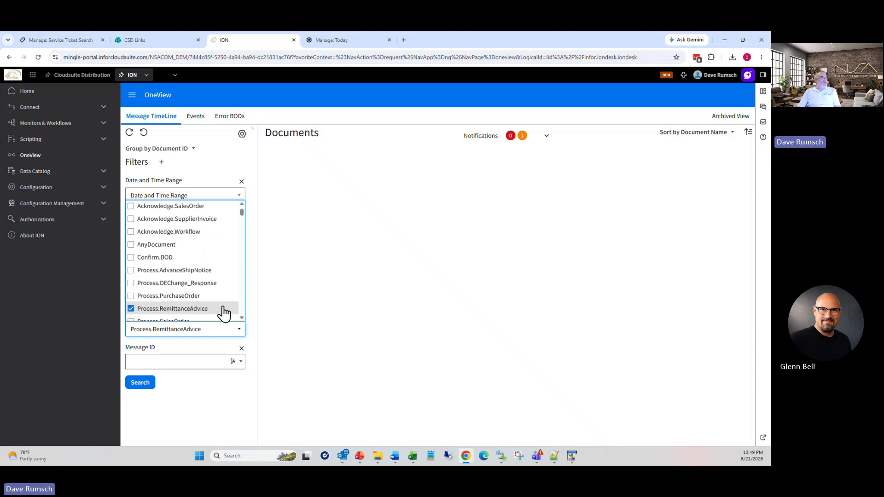
{"action": "left_click", "coordinate": [140, 384]}
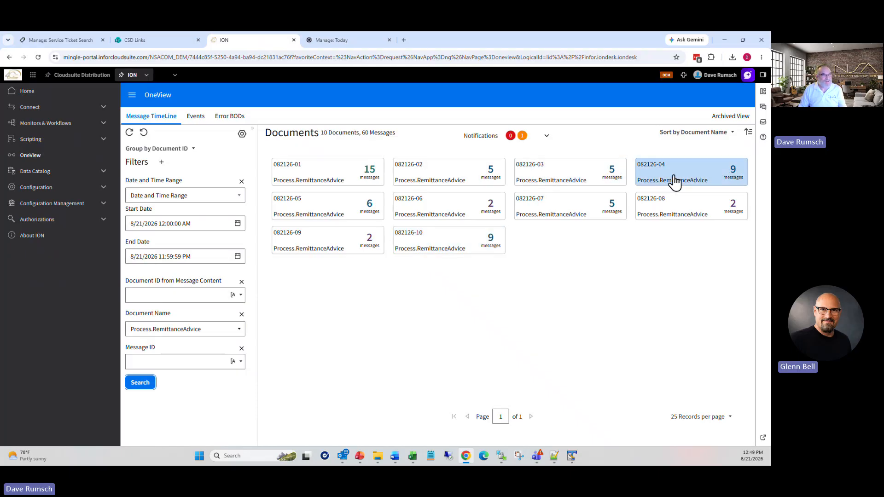
{"action": "left_click", "coordinate": [364, 249]}
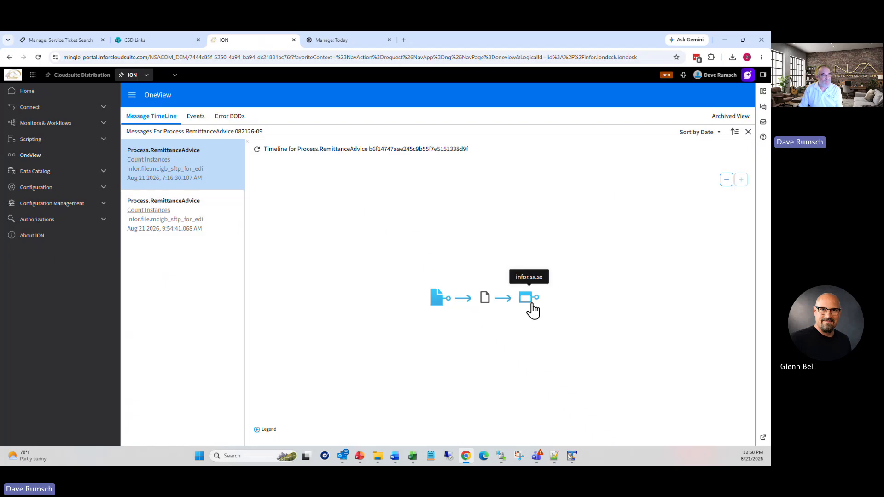
Step: Back in CloudSuite Distribution, open ION Inbox/Outbox Admin via an 'ion' search
{"action": "left_click", "coordinate": [92, 76]}
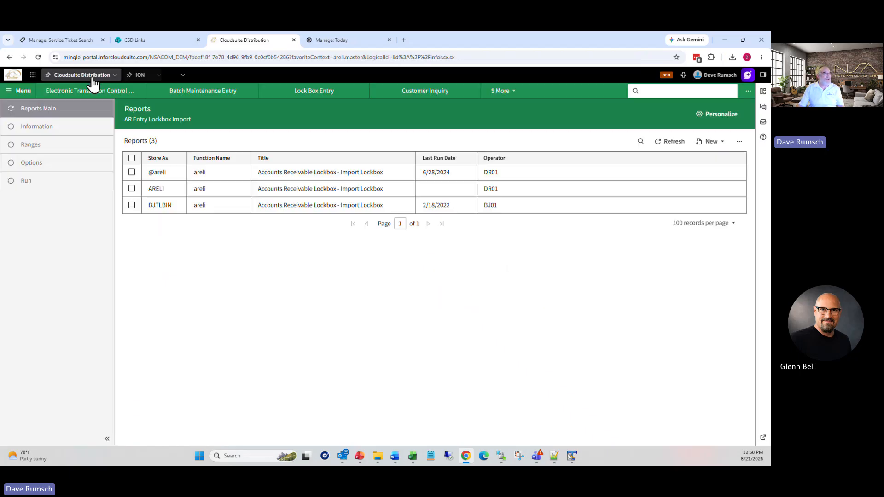
{"action": "left_click", "coordinate": [696, 90]}
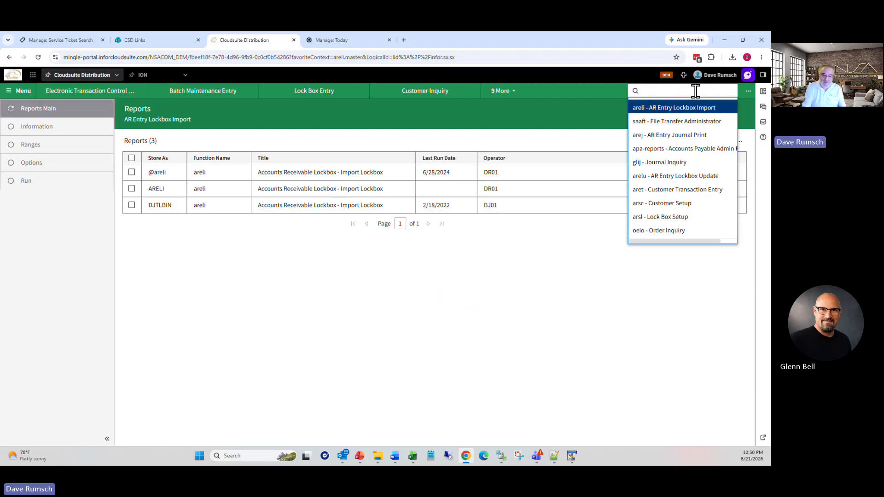
{"action": "type", "text": "ion"}
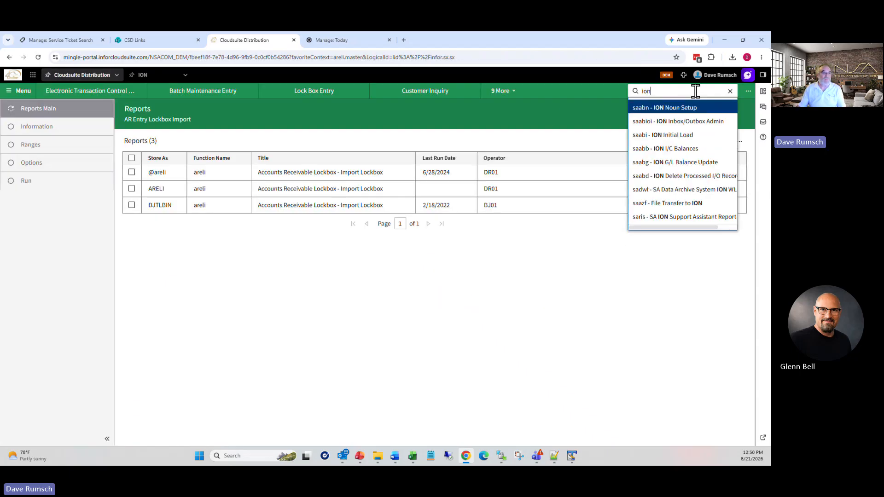
{"action": "left_click", "coordinate": [691, 121]}
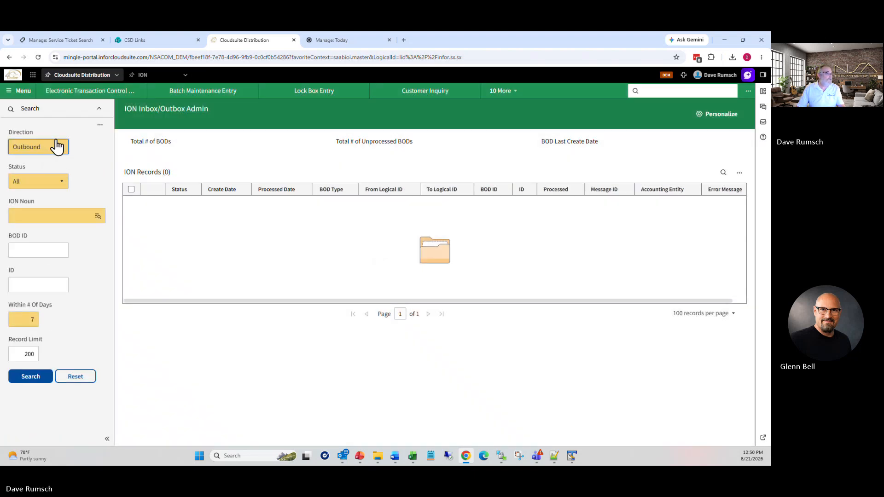
Step: Search inbound RemittanceAdvice BODs with 0 days back (60 found), then set Status to Error
{"action": "left_click", "coordinate": [59, 156]}
{"action": "left_click", "coordinate": [44, 166]}
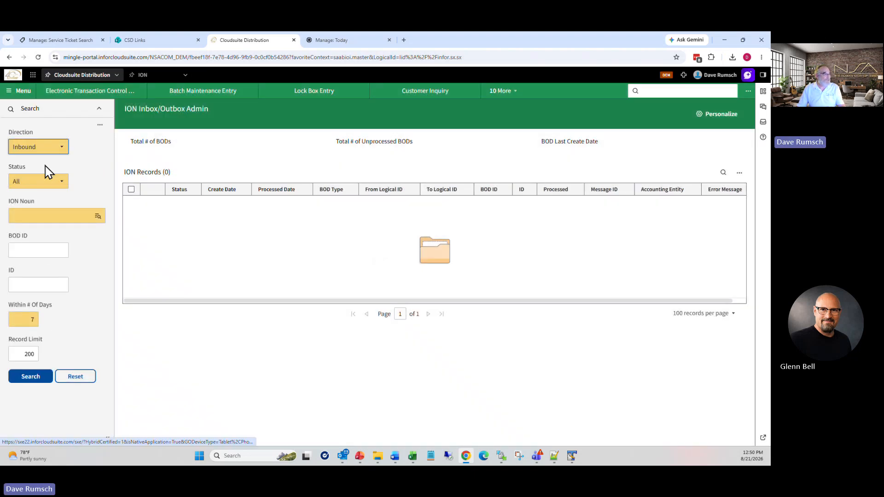
{"action": "left_click", "coordinate": [99, 217]}
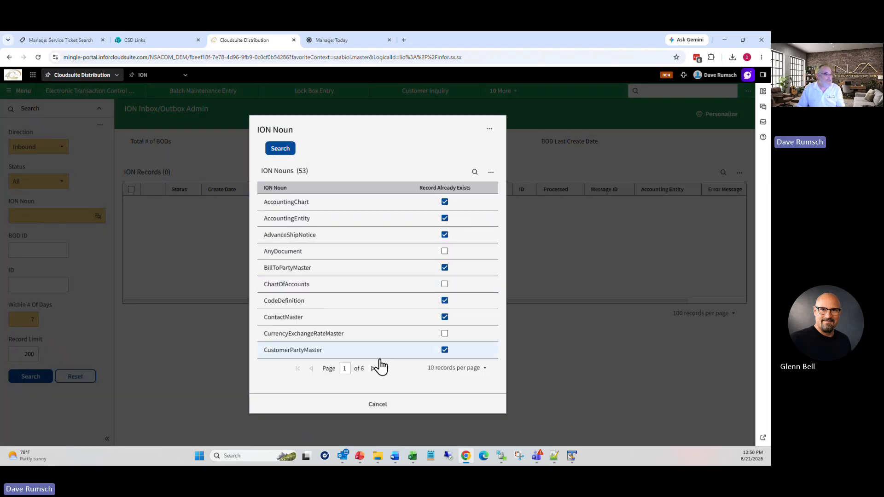
{"action": "left_click", "coordinate": [475, 173]}
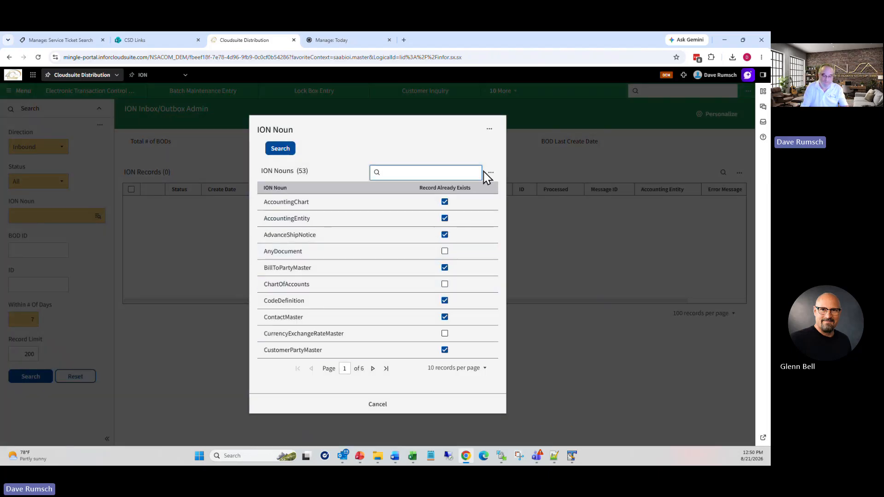
{"action": "type", "text": "remit"}
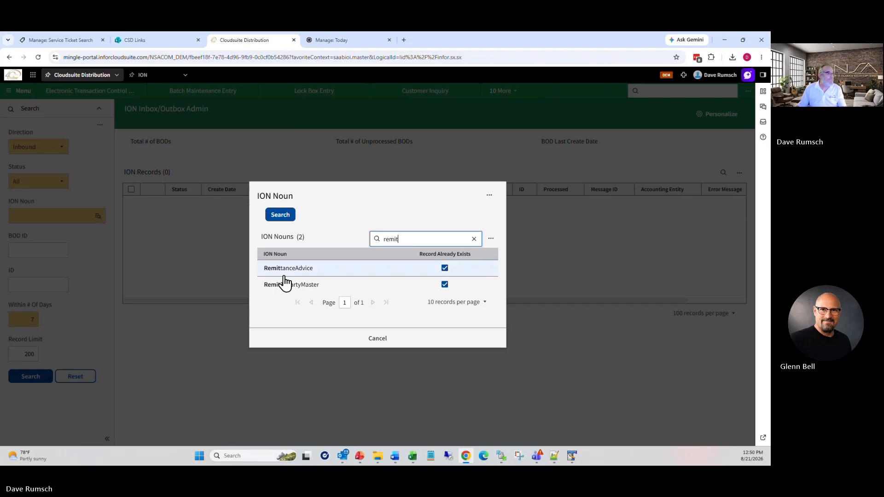
{"action": "left_click", "coordinate": [286, 272]}
{"action": "left_click", "coordinate": [28, 320]}
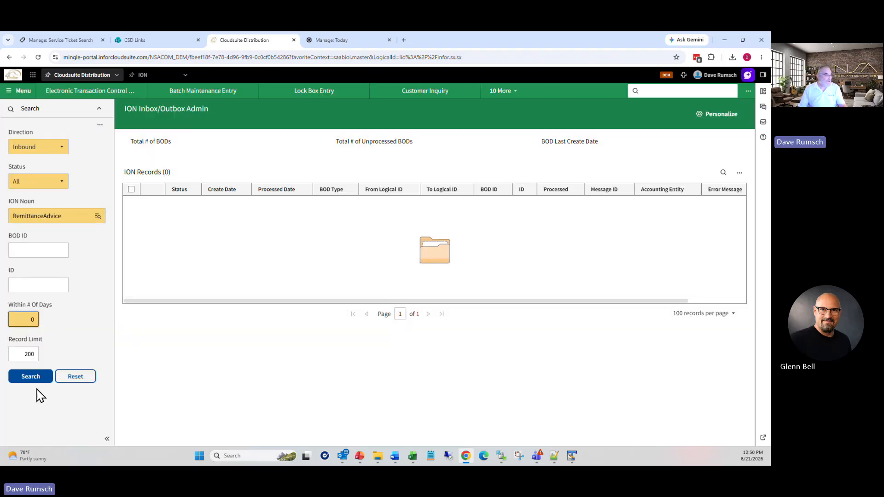
{"action": "left_click", "coordinate": [33, 377]}
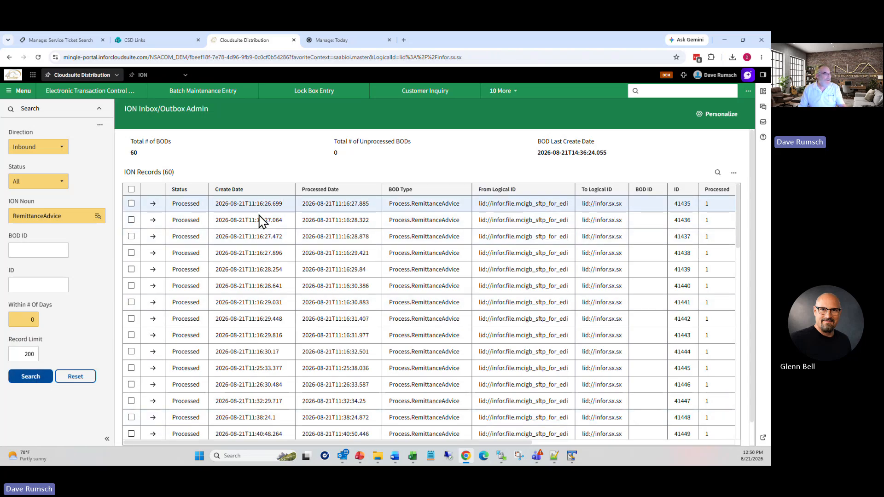
{"action": "left_click", "coordinate": [56, 179]}
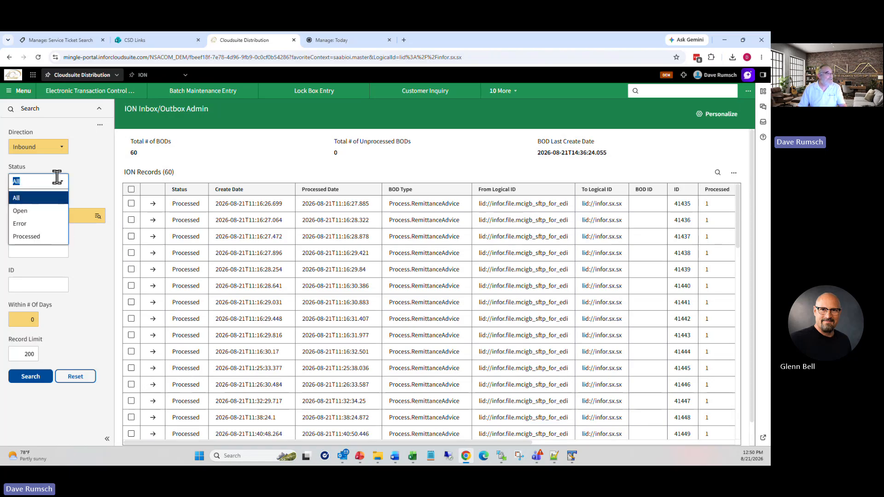
{"action": "left_click", "coordinate": [24, 223]}
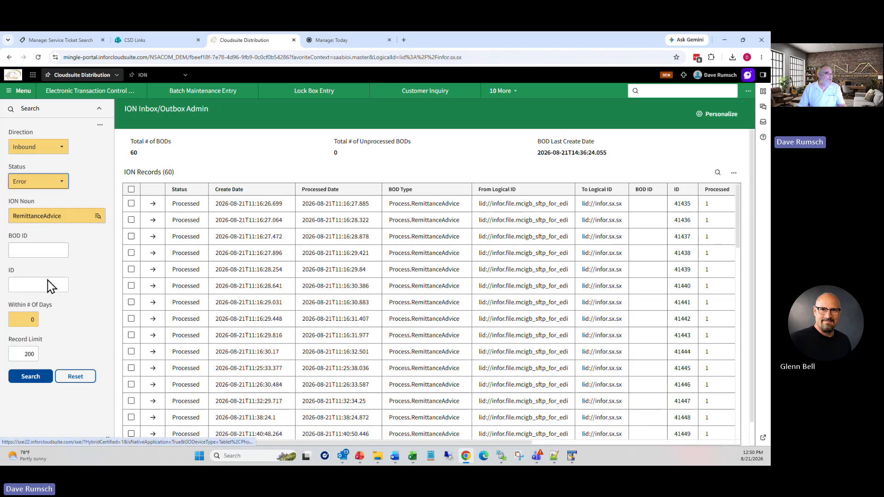
Step: Rerun the inbound RemittanceAdvice search with Error status, returning 0 ION records
{"action": "left_click", "coordinate": [31, 377]}
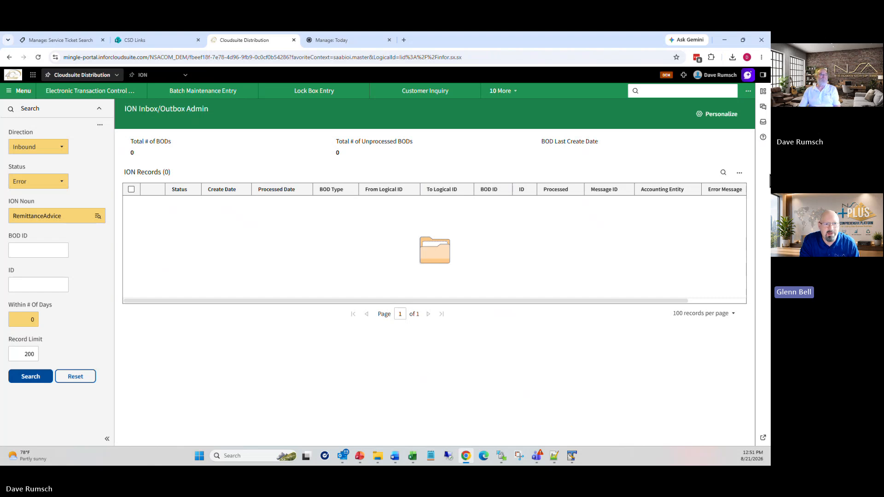
Step: Open ETCC via 'etc' and search to list the 11 EDI 820i Remittance Advice documents
{"action": "left_click", "coordinate": [647, 91]}
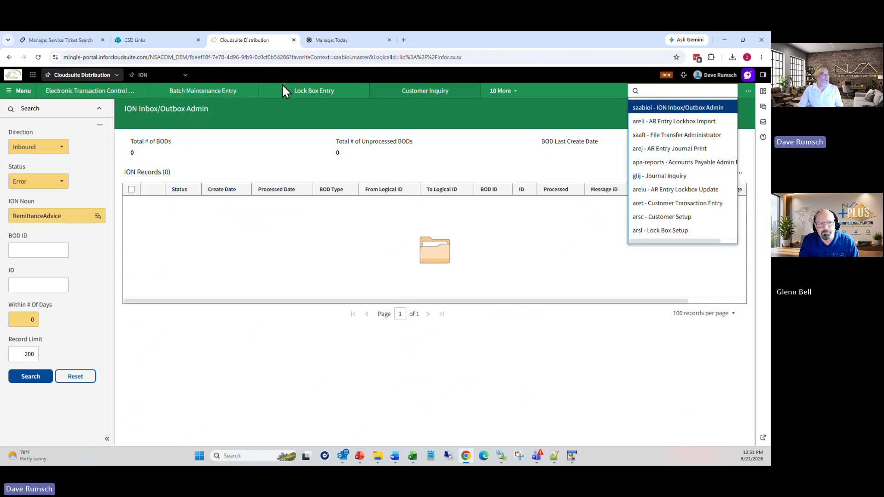
{"action": "type", "text": "et"}
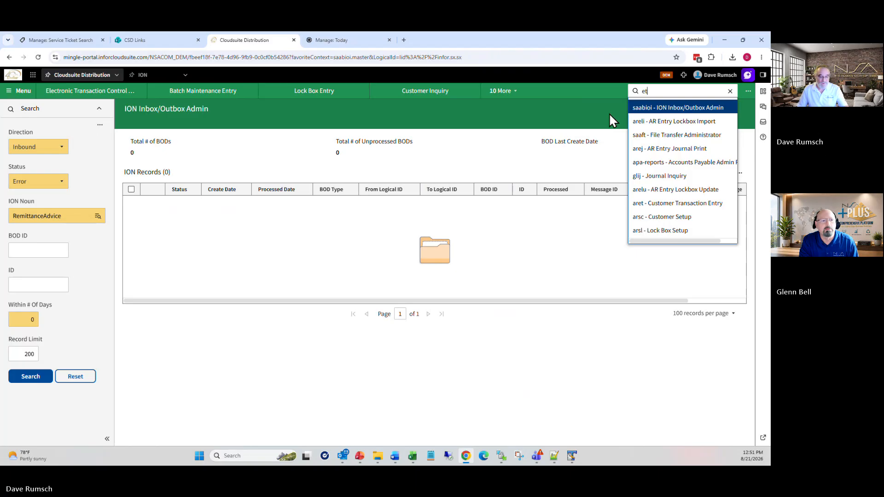
{"action": "type", "text": "cc"}
{"action": "key", "text": "Return"}
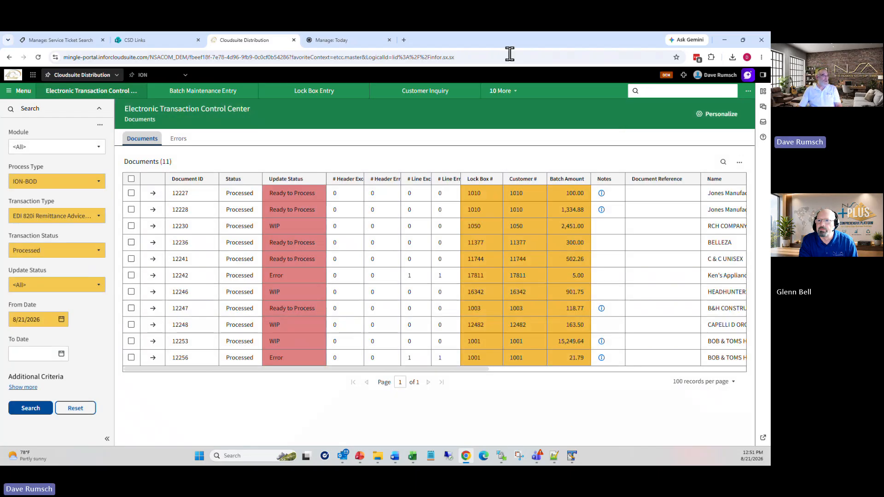
{"action": "left_click", "coordinate": [41, 410]}
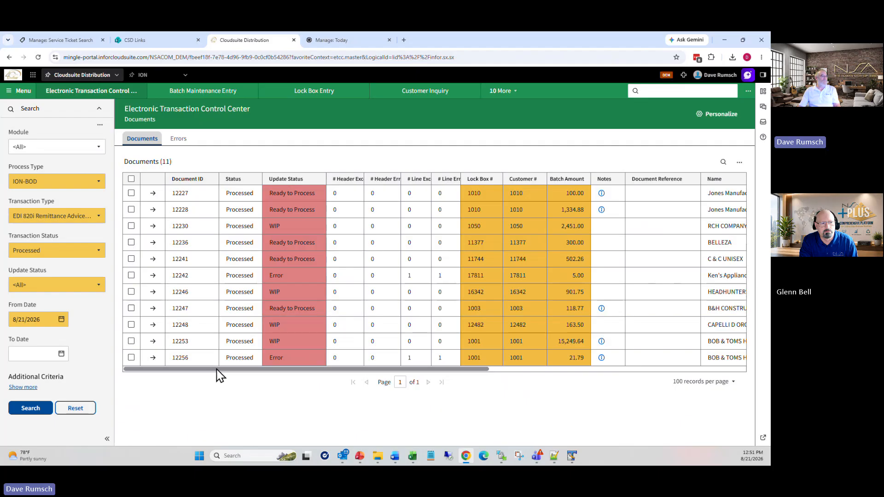
{"action": "left_click_drag", "start_coordinate": [217, 369], "coordinate": [118, 391]}
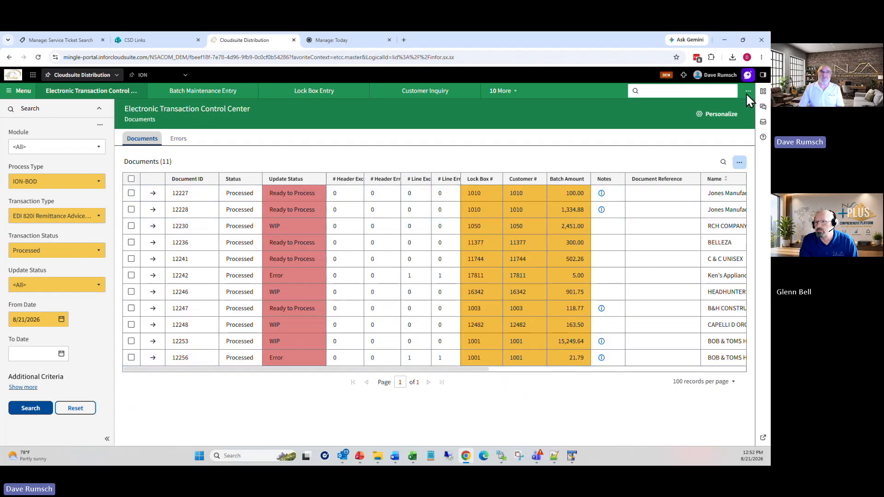
Step: Open 60473788 (1).pdf and highlight 'Lockbox File's Transmission Already Processed' on page 2
{"action": "left_click", "coordinate": [763, 91]}
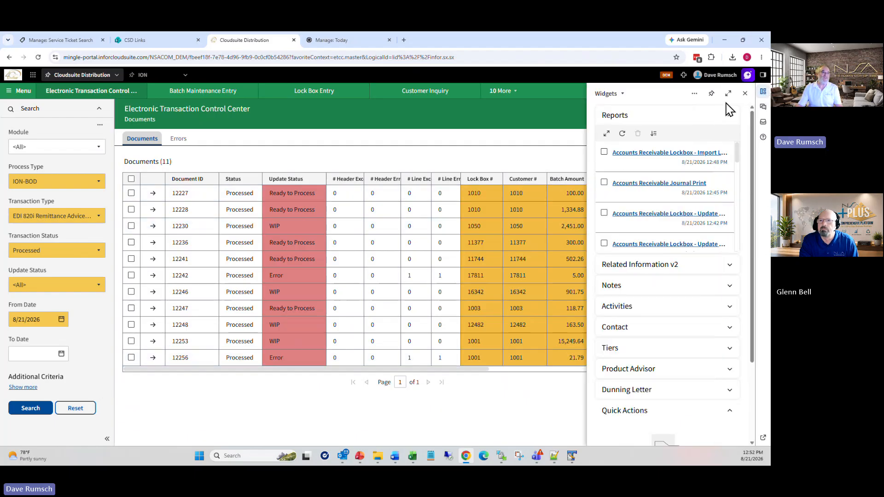
{"action": "left_click", "coordinate": [657, 153]}
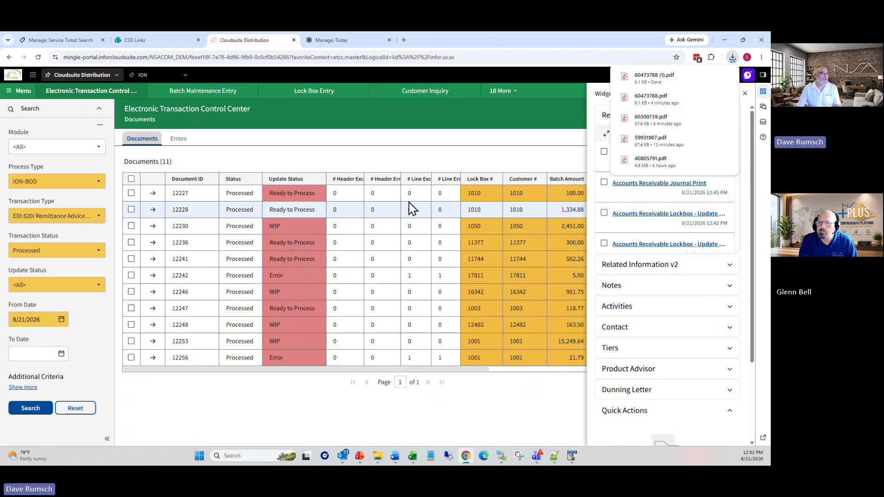
{"action": "left_click", "coordinate": [654, 77]}
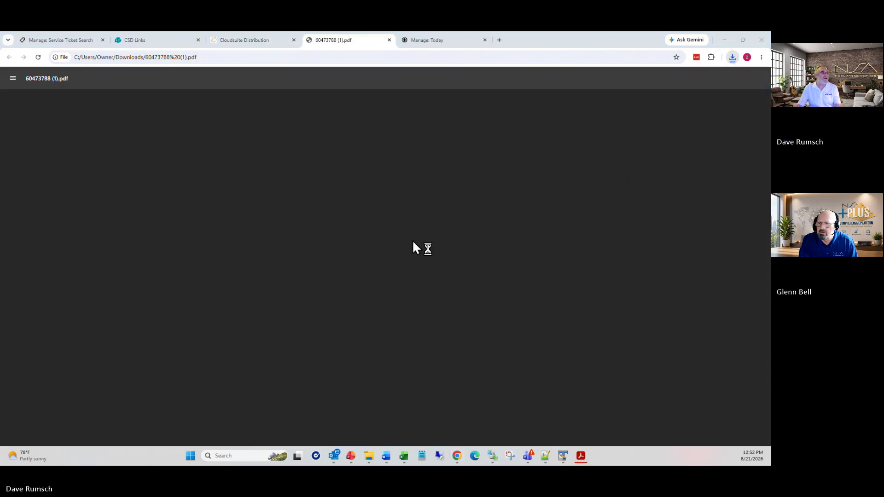
{"action": "scroll", "coordinate": [374, 248], "scroll_direction": "down", "scroll_amount": 5}
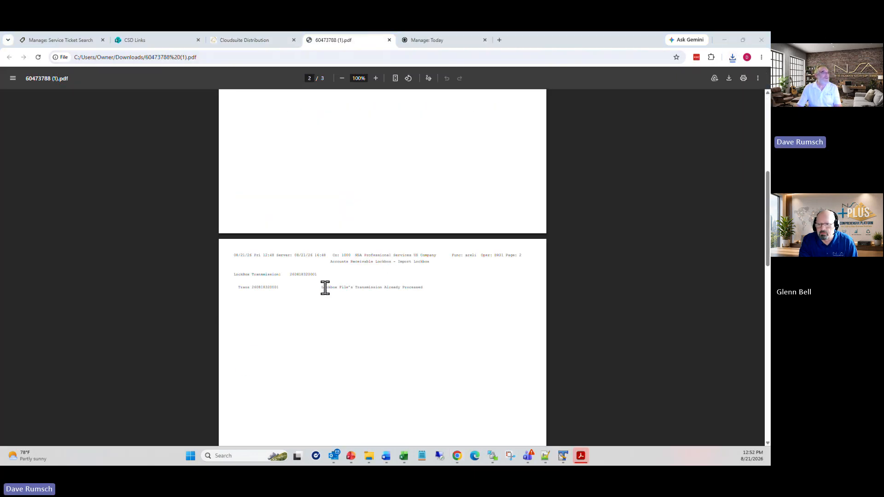
{"action": "left_click_drag", "start_coordinate": [316, 288], "coordinate": [424, 287]}
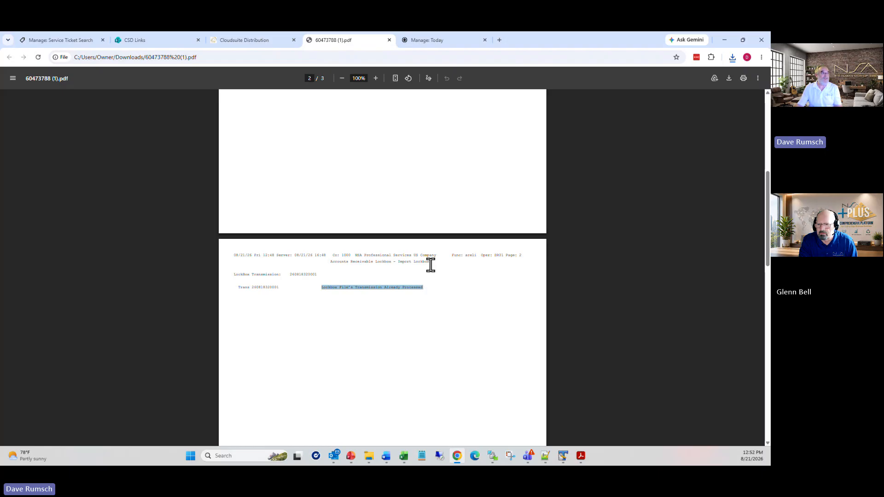
Step: Close the report PDF and the widgets panel to show the full ETCC list of 11 EDI 820i documents
{"action": "left_click", "coordinate": [389, 40]}
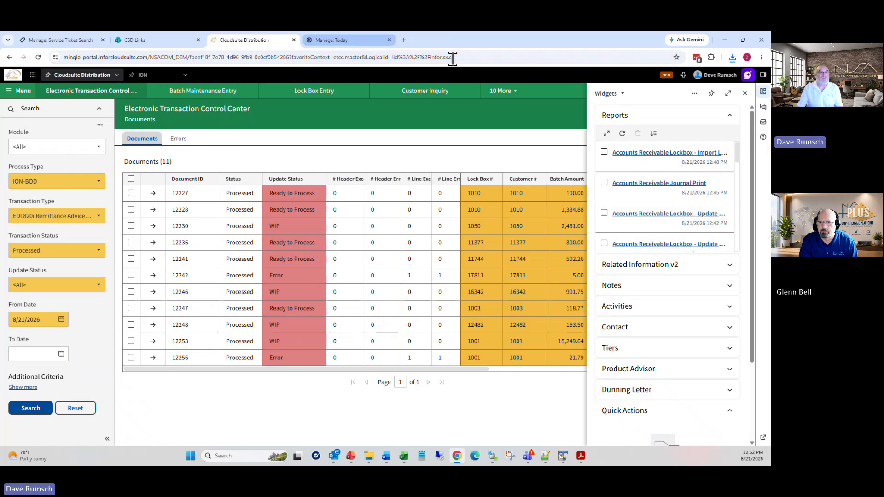
{"action": "left_click", "coordinate": [745, 93]}
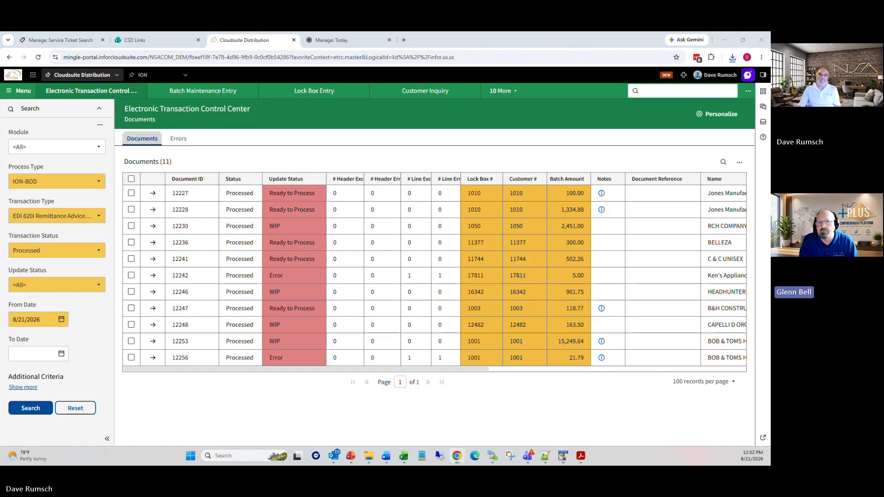
{"action": "key", "text": "alt+Tab"}
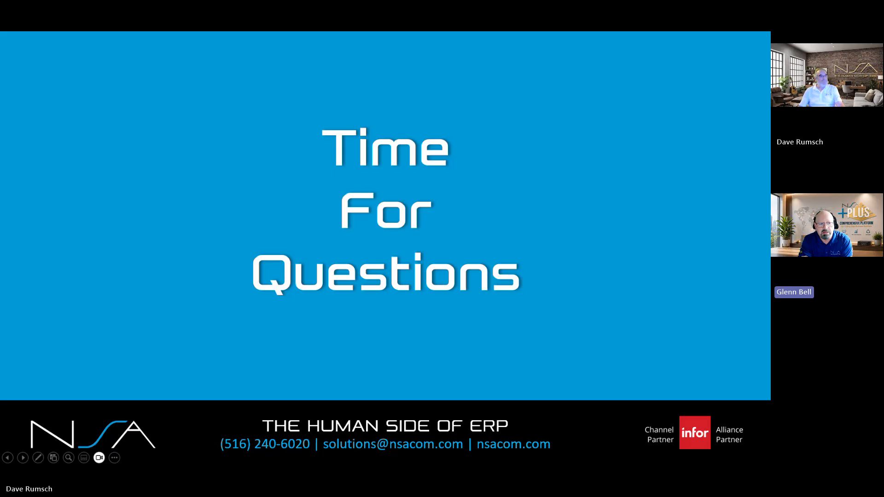
{"action": "key", "text": "alt+Tab"}
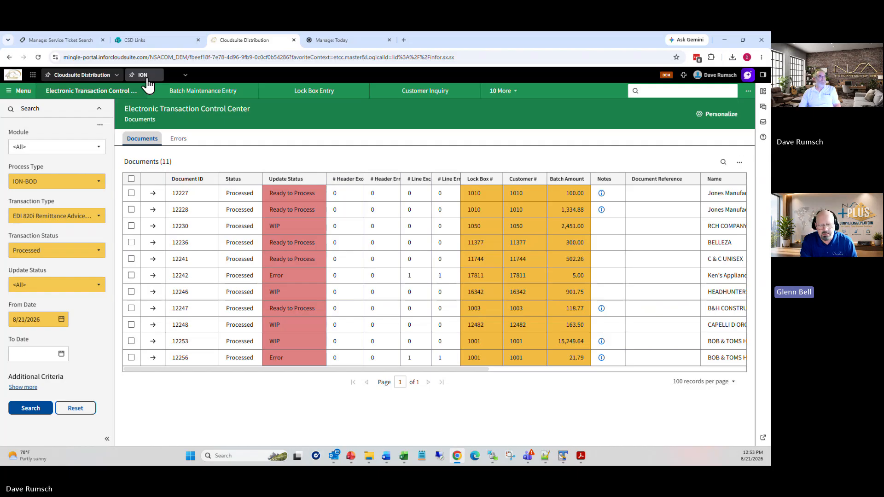
{"action": "left_click", "coordinate": [568, 462]}
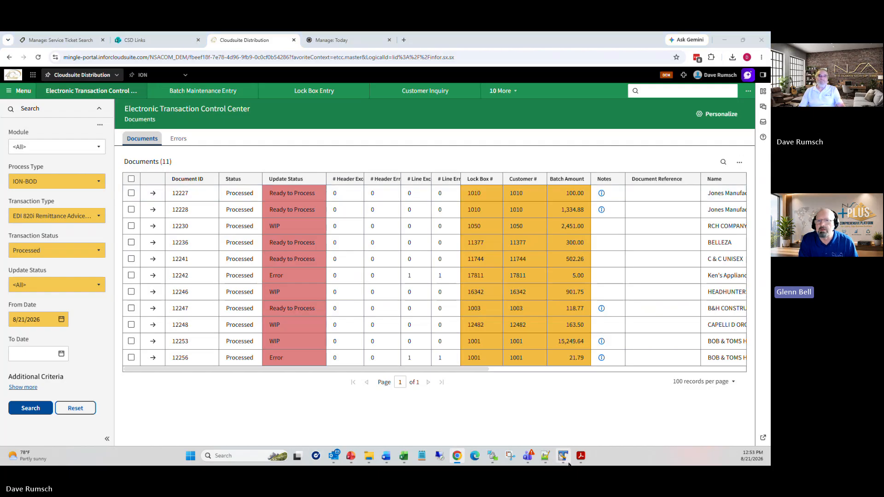